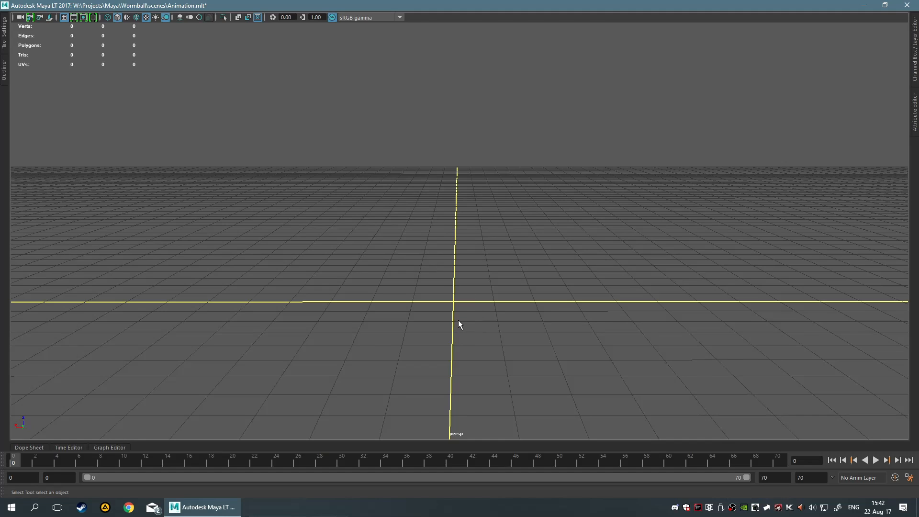
# Unhide the pPlane2 object from the Outliner, then close the Outliner
pyautogui.click(4, 75)
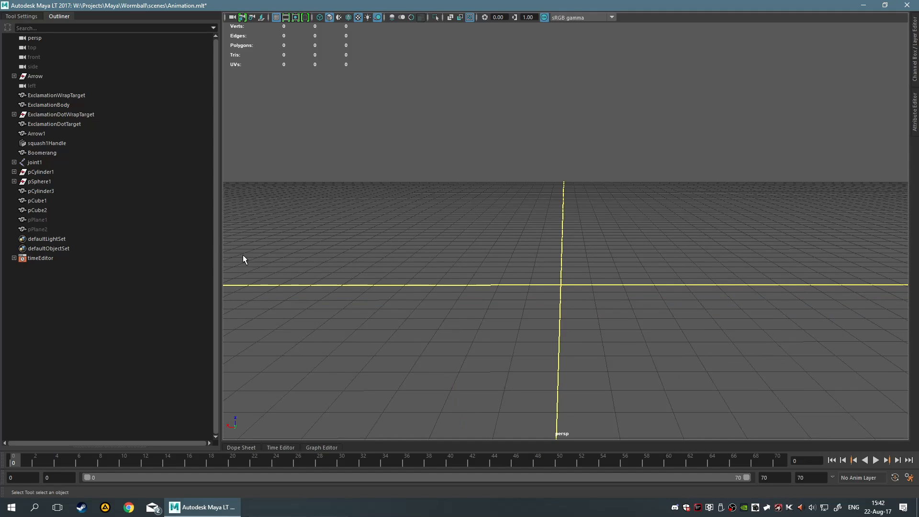
pyautogui.click(71, 228)
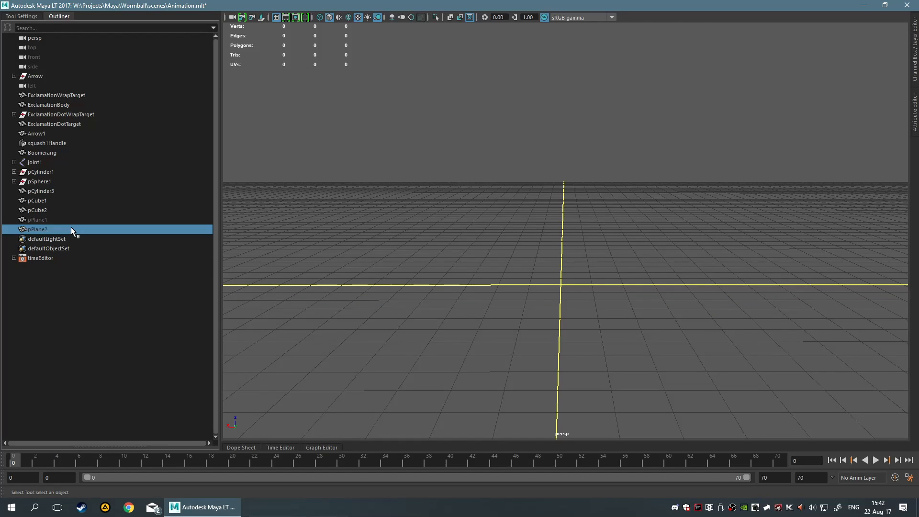
pyautogui.hotkey('shift', 'h')
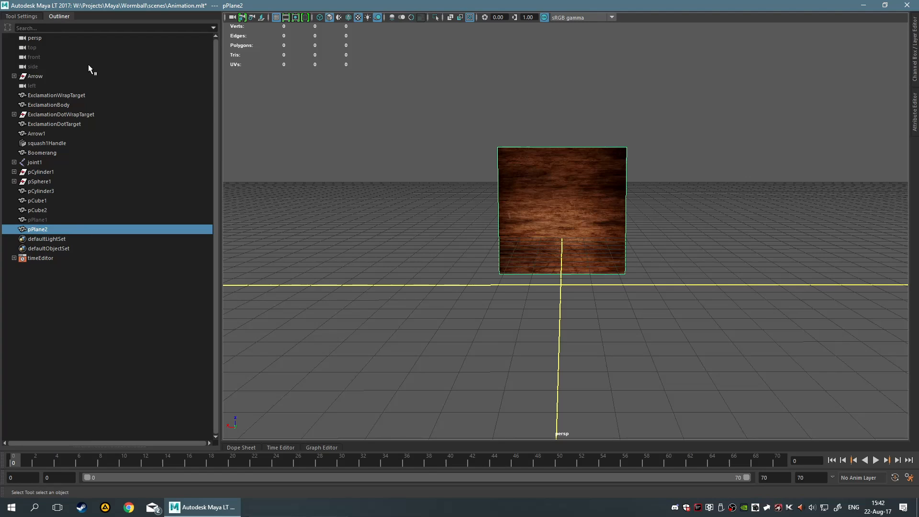
pyautogui.click(66, 17)
# Hide the small green object near the wood plane's upper edge
pyautogui.press('f')
pyautogui.scroll(2, 588, 210)
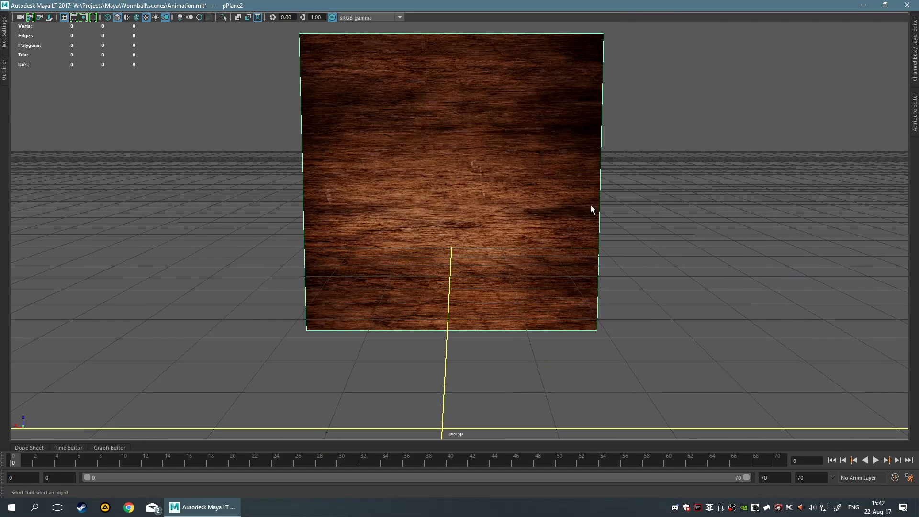
pyautogui.keyDown('alt'); pyautogui.moveTo(563, 186); pyautogui.dragTo(558, 217, button='middle'); pyautogui.keyUp('alt')
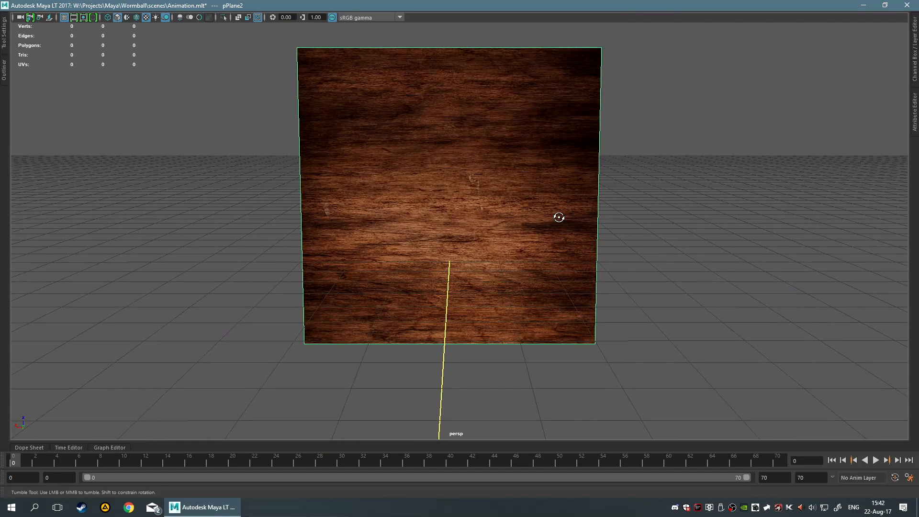
pyautogui.keyDown('alt'); pyautogui.moveTo(558, 216); pyautogui.dragTo(558, 216); pyautogui.keyUp('alt')
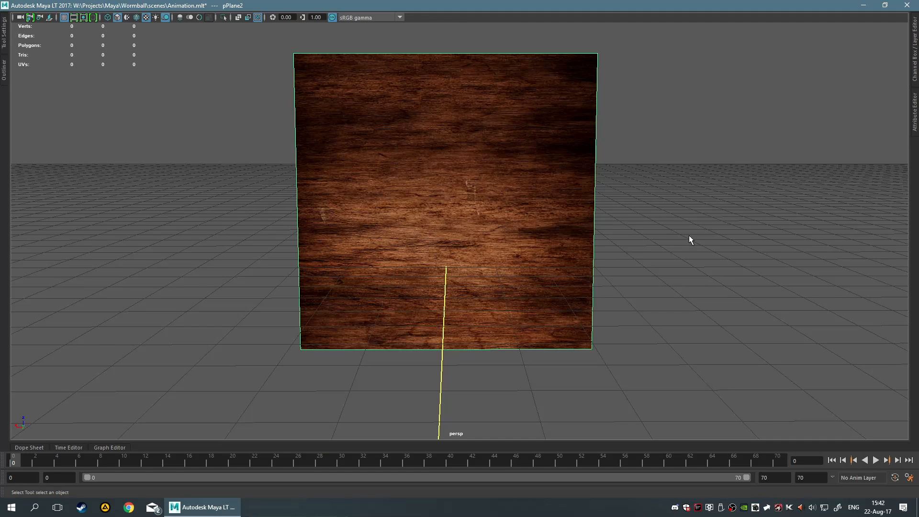
pyautogui.press('space')
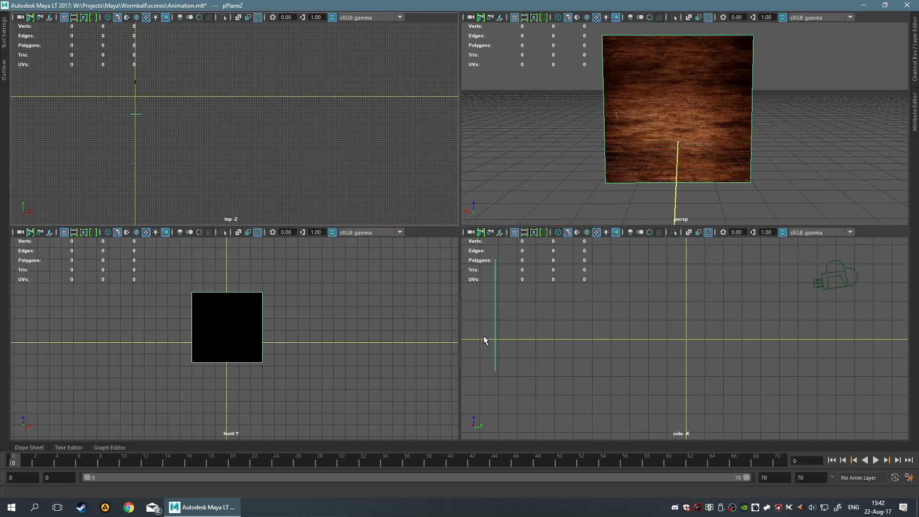
pyautogui.press('space')
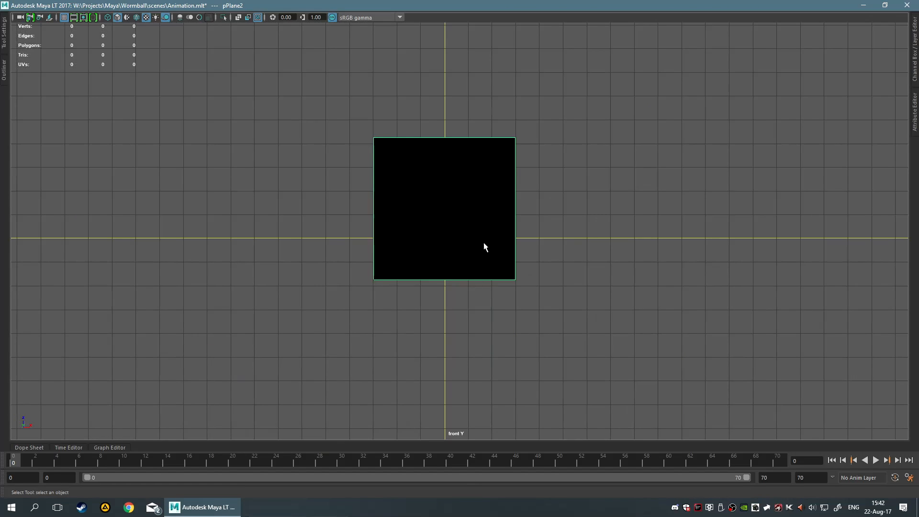
pyautogui.press('space')
pyautogui.moveTo(484, 241); pyautogui.dragTo(450, 254)
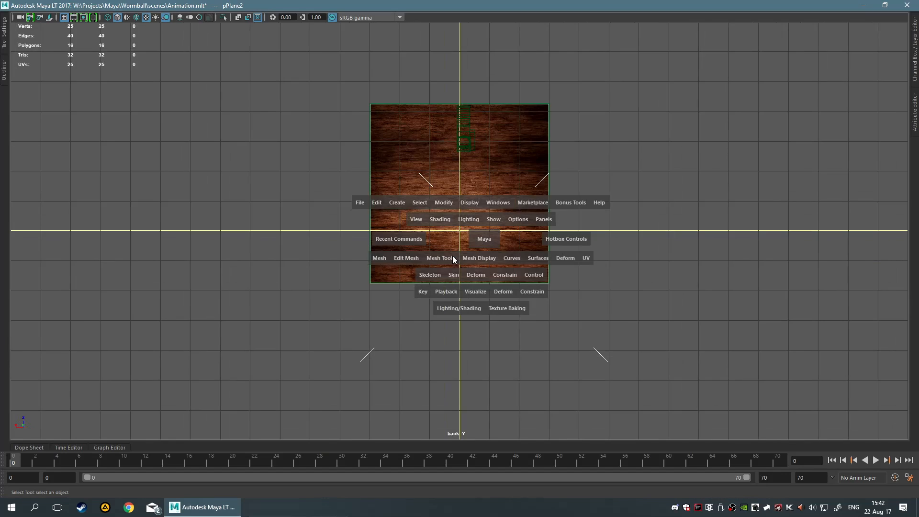
pyautogui.scroll(2, 519, 230)
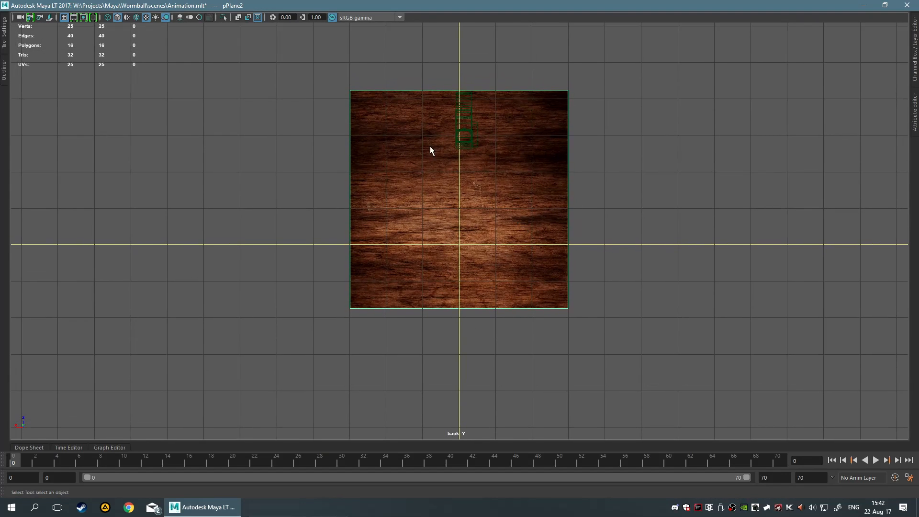
pyautogui.click(465, 121)
pyautogui.hotkey('ctrl', 'h')
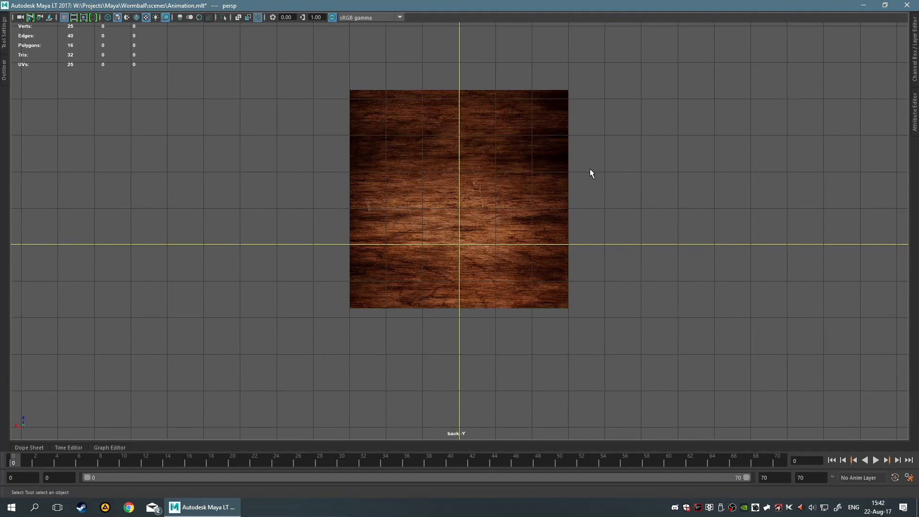
# Select the wood plane and inspect it in the back and perspective views
pyautogui.click(594, 177)
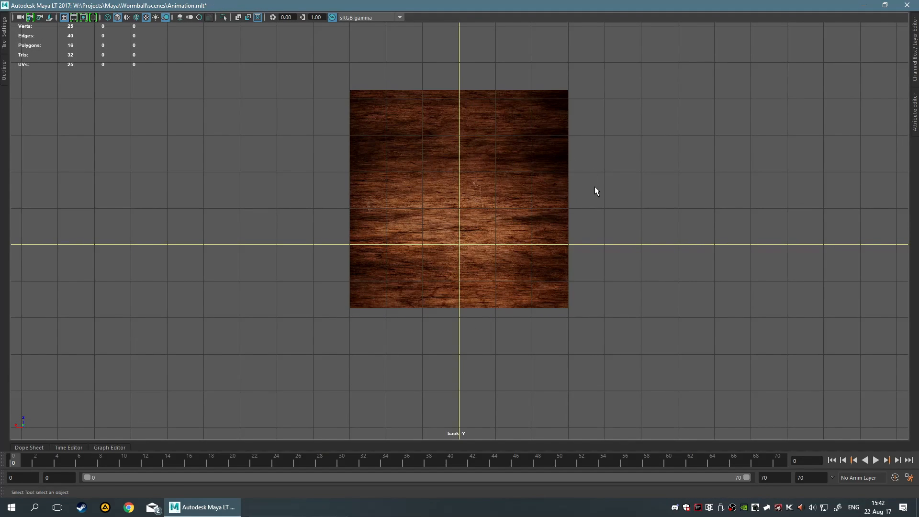
pyautogui.click(536, 176)
pyautogui.scroll(3, 535, 177)
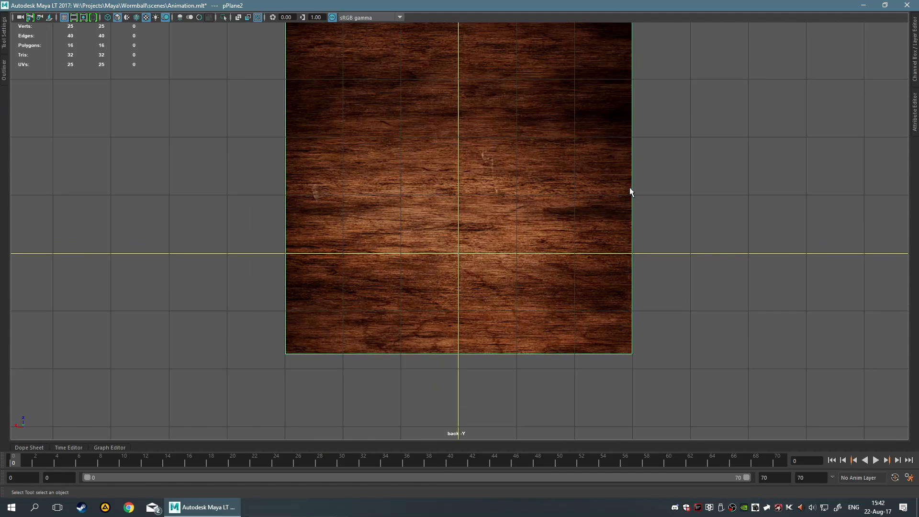
pyautogui.keyDown('alt'); pyautogui.moveTo(630, 189); pyautogui.dragTo(614, 249, button='middle'); pyautogui.keyUp('alt')
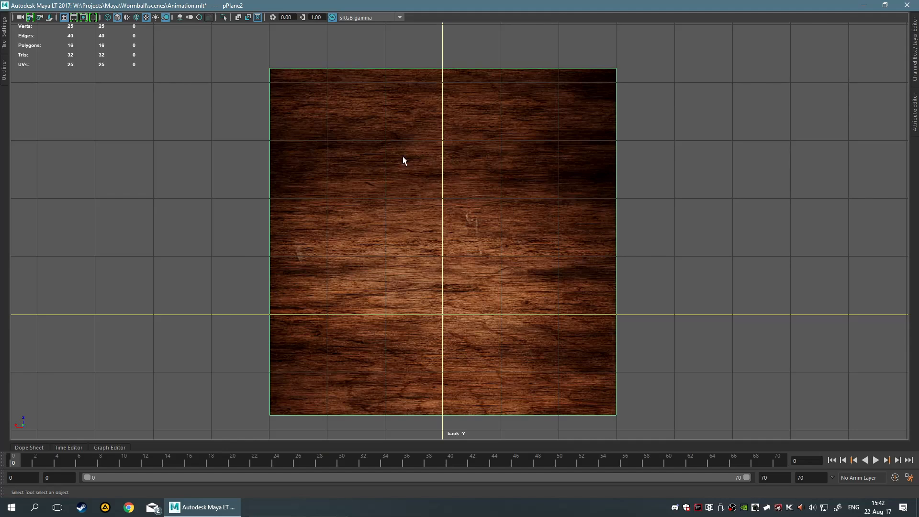
pyautogui.scroll(1, 449, 241)
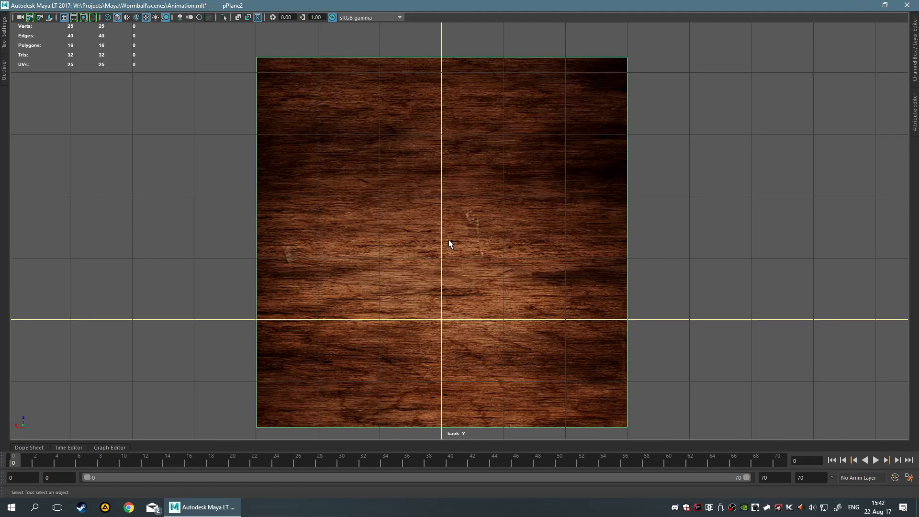
pyautogui.keyDown('alt'); pyautogui.moveTo(448, 240); pyautogui.dragTo(466, 223, button='middle'); pyautogui.keyUp('alt')
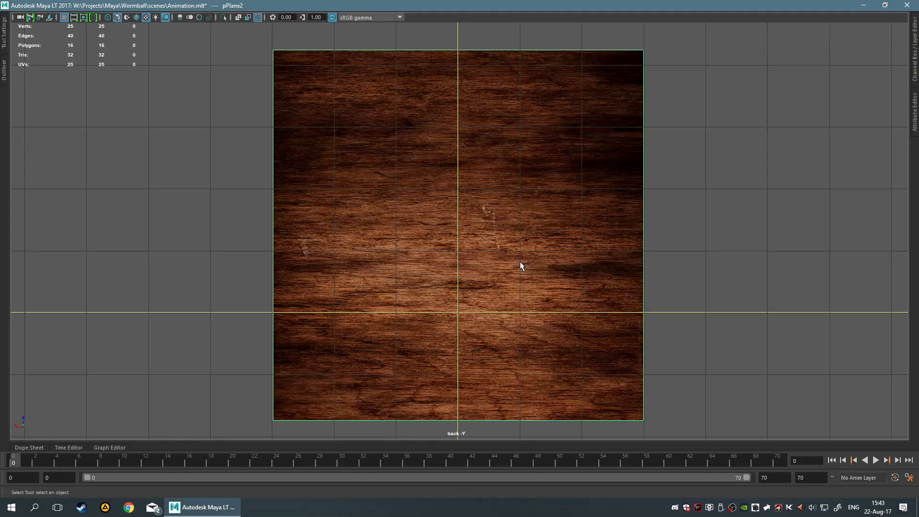
pyautogui.press('space')
pyautogui.press('space')
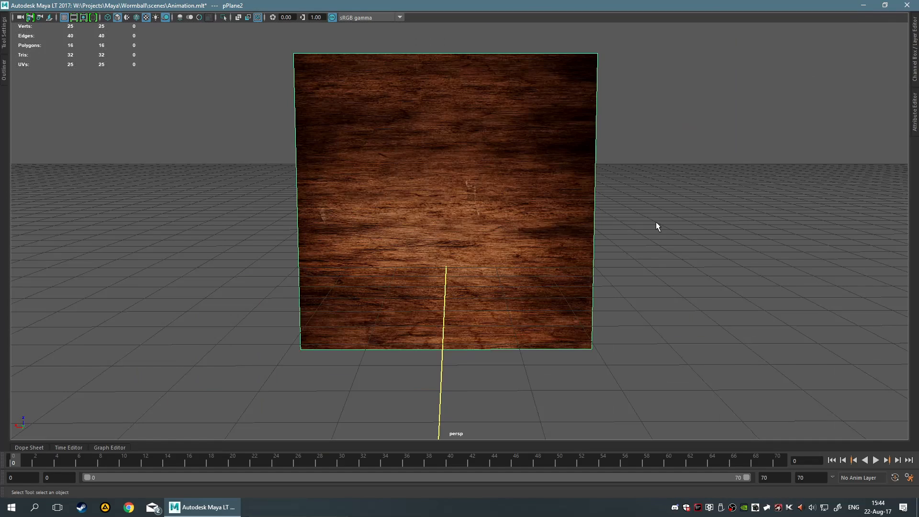
pyautogui.keyDown('alt'); pyautogui.moveTo(655, 222); pyautogui.dragTo(566, 318); pyautogui.keyUp('alt')
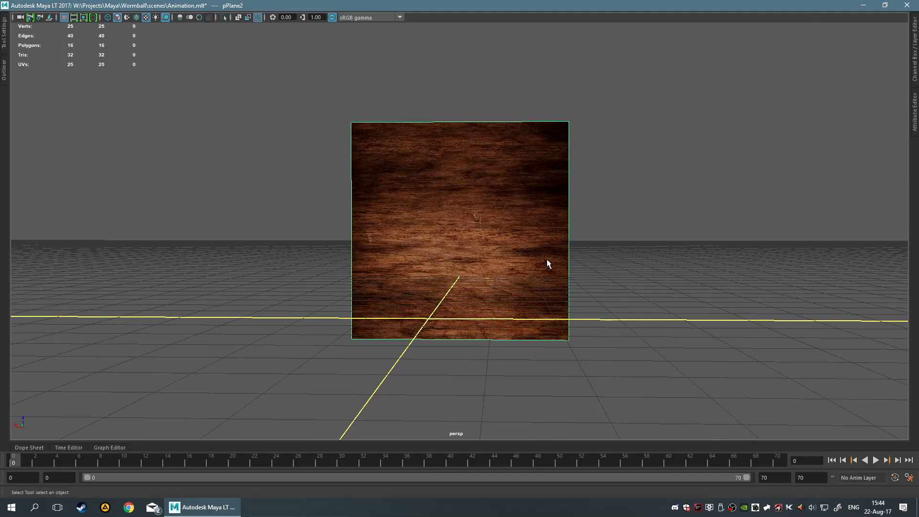
# Turn on visibility of the UVs display layer to reveal the cube
pyautogui.click(911, 77)
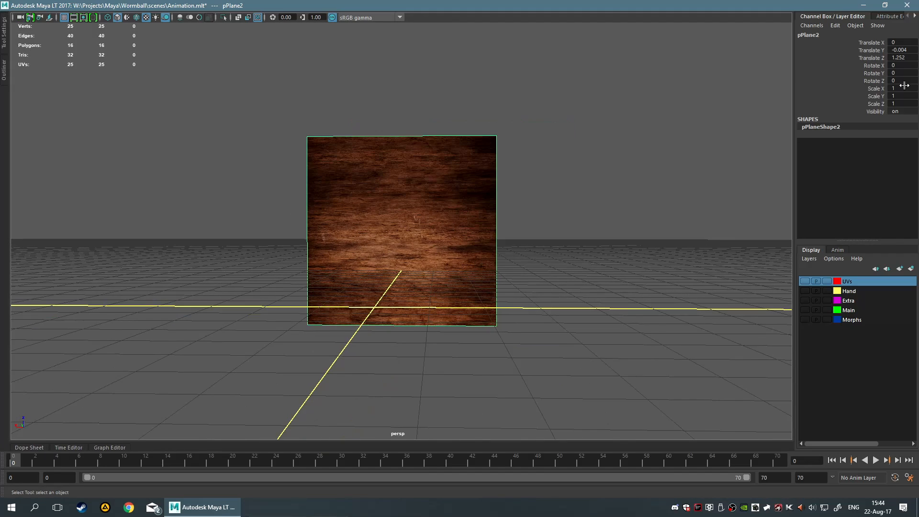
pyautogui.click(803, 281)
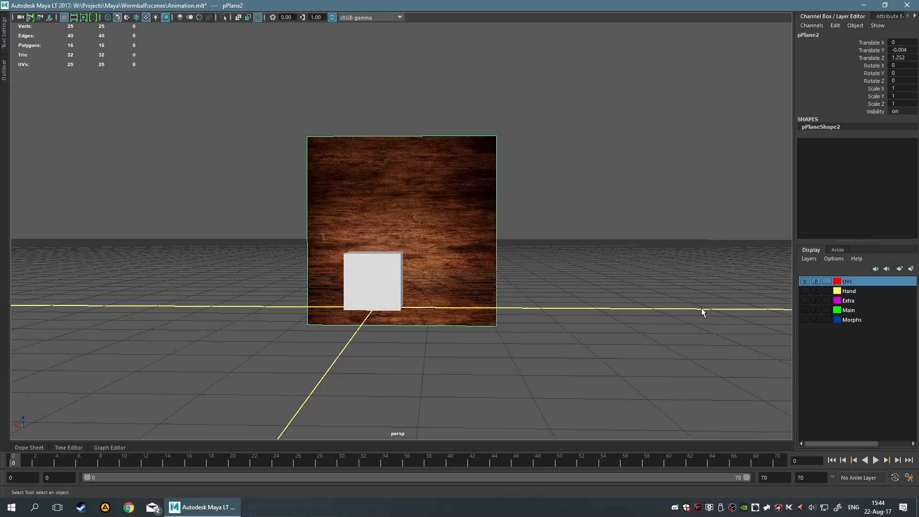
pyautogui.click(701, 311)
pyautogui.click(816, 19)
# Frame the cube and inspect it from several angles in the perspective view
pyautogui.keyDown('alt'); pyautogui.moveTo(621, 206); pyautogui.dragTo(80, 190); pyautogui.keyUp('alt')
pyautogui.click(197, 252)
pyautogui.press('f')
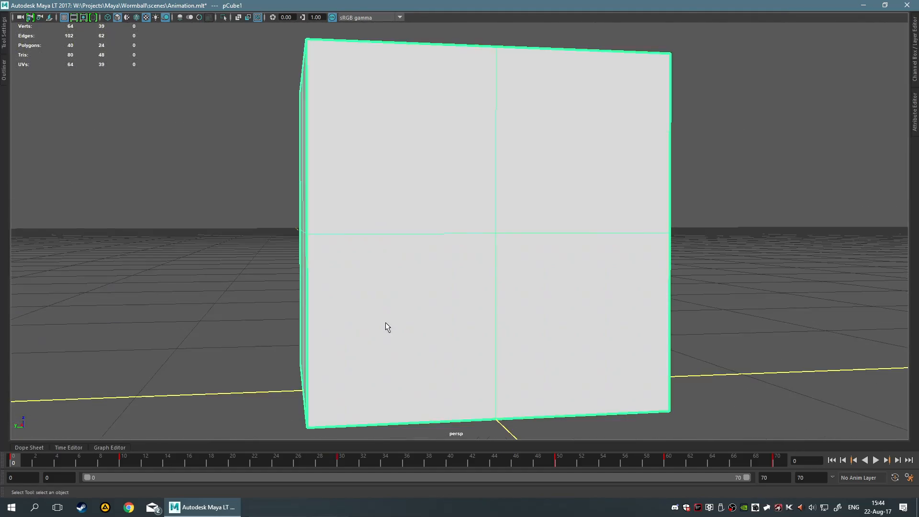
pyautogui.keyDown('alt'); pyautogui.moveTo(386, 322); pyautogui.dragTo(605, 340); pyautogui.keyUp('alt')
pyautogui.scroll(-5, 605, 341)
pyautogui.click(763, 311)
pyautogui.keyDown('alt'); pyautogui.moveTo(763, 311); pyautogui.dragTo(676, 311); pyautogui.keyUp('alt')
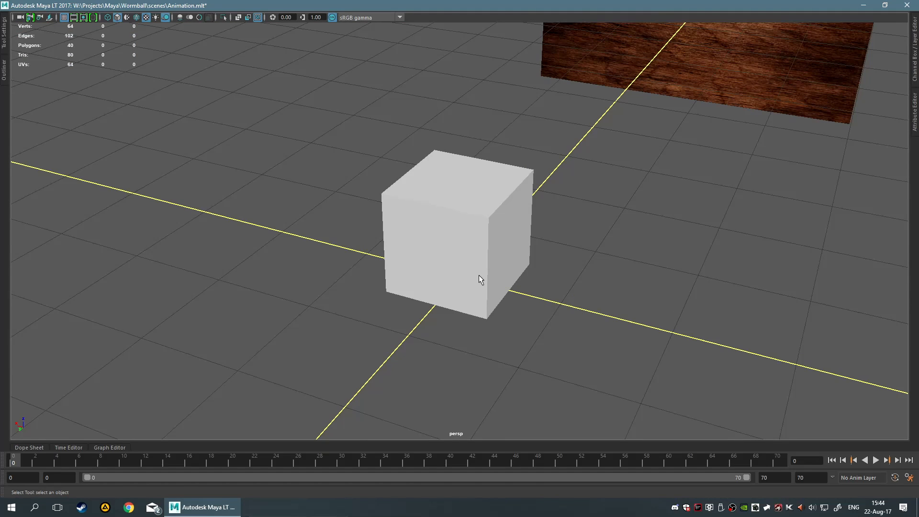
pyautogui.scroll(-5, 701, 232)
pyautogui.scroll(3, 630, 236)
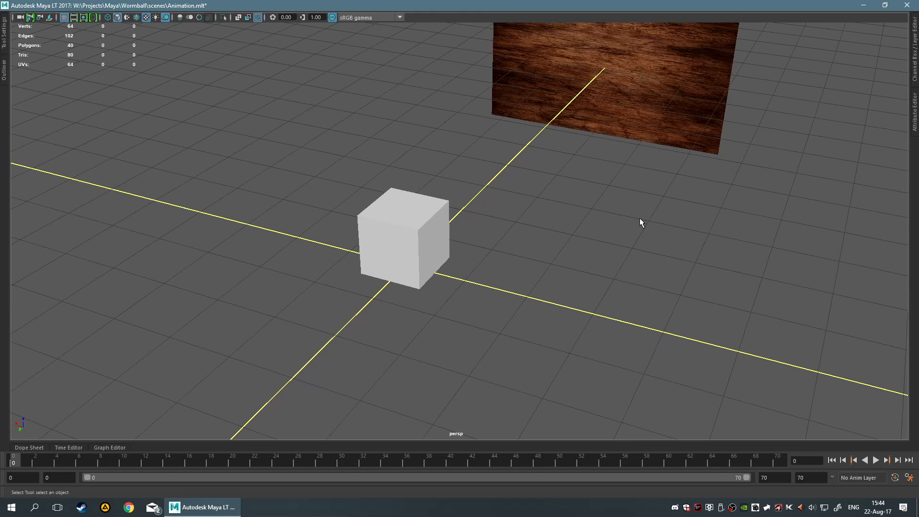
pyautogui.keyDown('alt'); pyautogui.moveTo(640, 219); pyautogui.dragTo(646, 195); pyautogui.keyUp('alt')
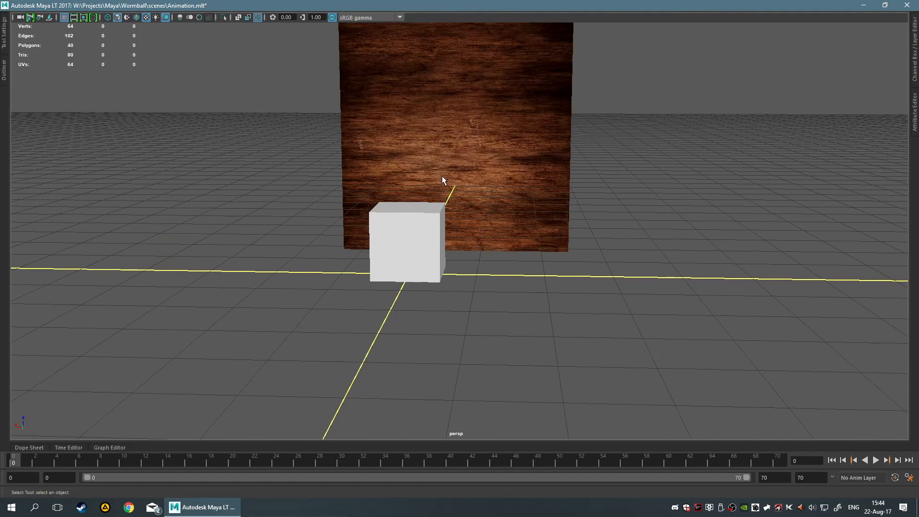
pyautogui.keyDown('alt'); pyautogui.moveTo(497, 186); pyautogui.dragTo(507, 187); pyautogui.keyUp('alt')
# Compare the cube's position against the wood plane in the back view
pyautogui.press('space')
pyautogui.press('space')
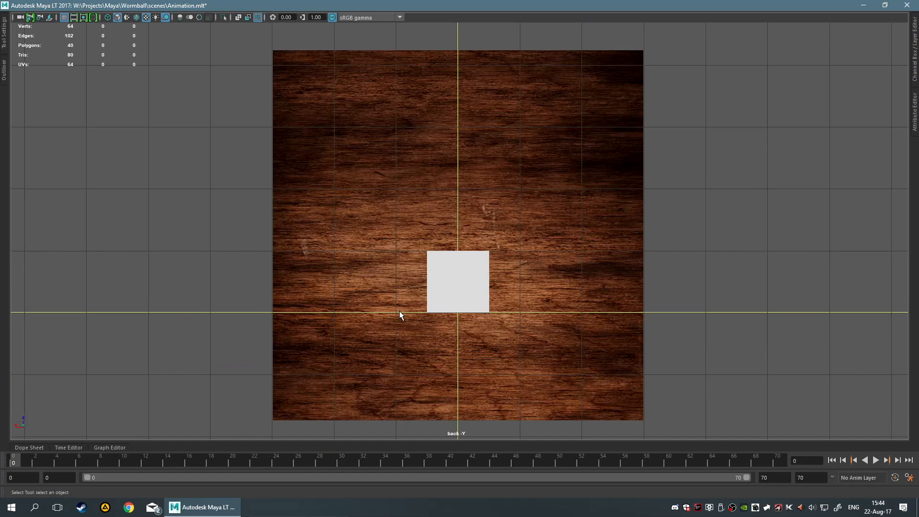
pyautogui.scroll(3, 494, 329)
pyautogui.keyDown('alt'); pyautogui.moveTo(514, 305); pyautogui.dragTo(522, 253, button='middle'); pyautogui.keyUp('alt')
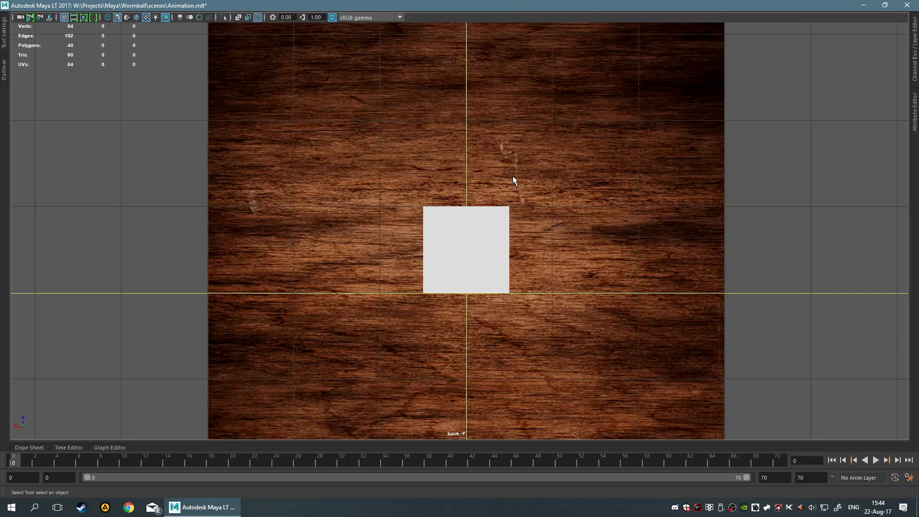
pyautogui.scroll(-4, 440, 209)
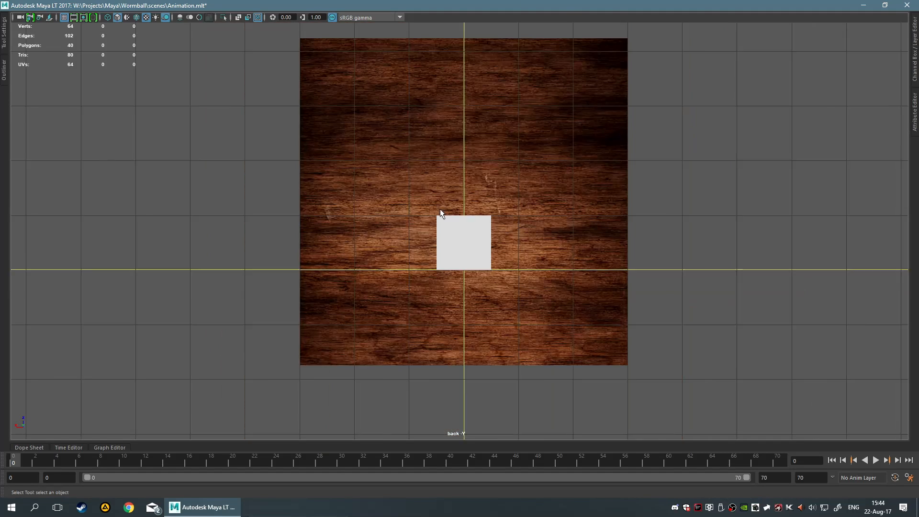
pyautogui.scroll(1, 453, 214)
pyautogui.scroll(1, 458, 211)
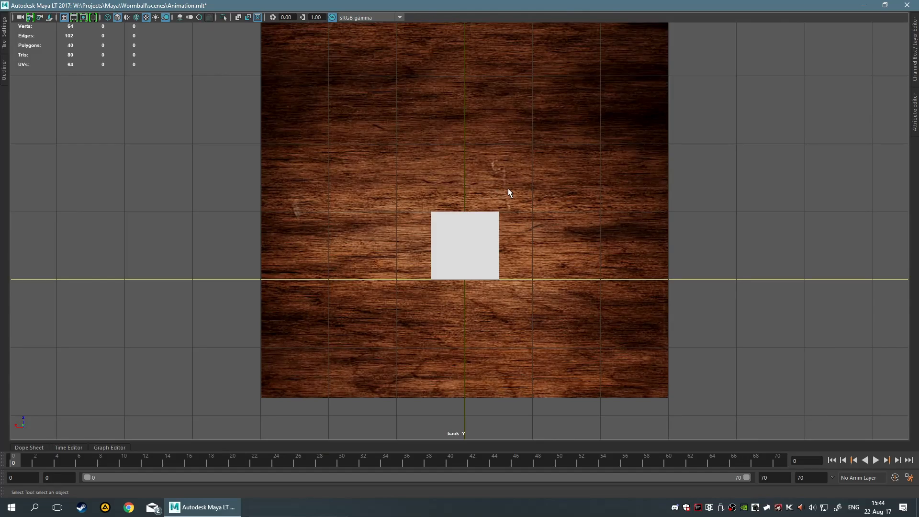
pyautogui.press('space')
pyautogui.press('space')
pyautogui.keyDown('alt'); pyautogui.moveTo(434, 155); pyautogui.dragTo(528, 194); pyautogui.keyUp('alt')
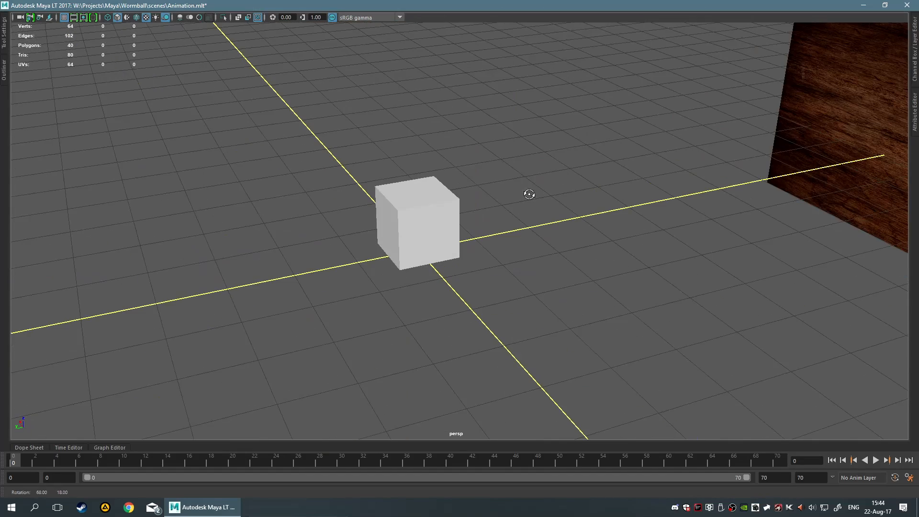
# Select the wood plane and move it with the Move tool
pyautogui.click(821, 146)
pyautogui.scroll(-5, 710, 194)
pyautogui.press('w')
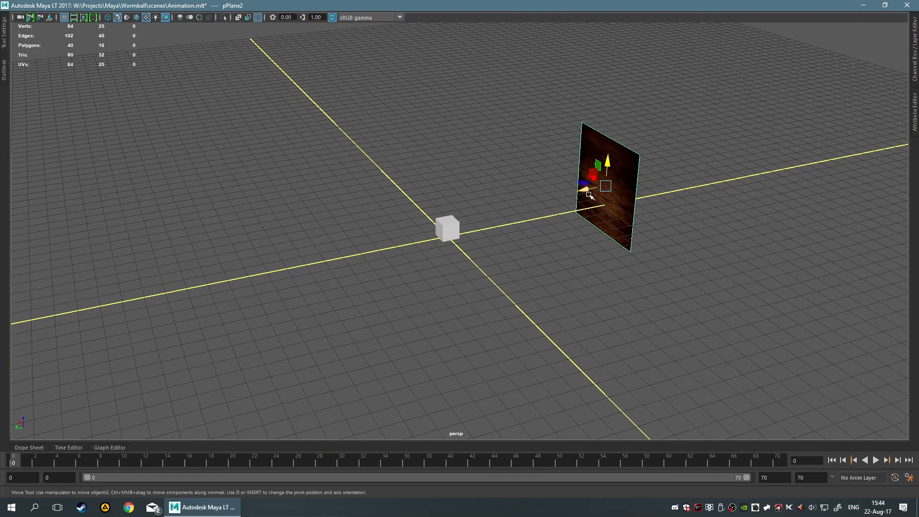
pyautogui.moveTo(584, 190); pyautogui.dragTo(403, 230)
pyautogui.scroll(6, 531, 235)
pyautogui.keyDown('alt'); pyautogui.moveTo(531, 236); pyautogui.dragTo(514, 234); pyautogui.keyUp('alt')
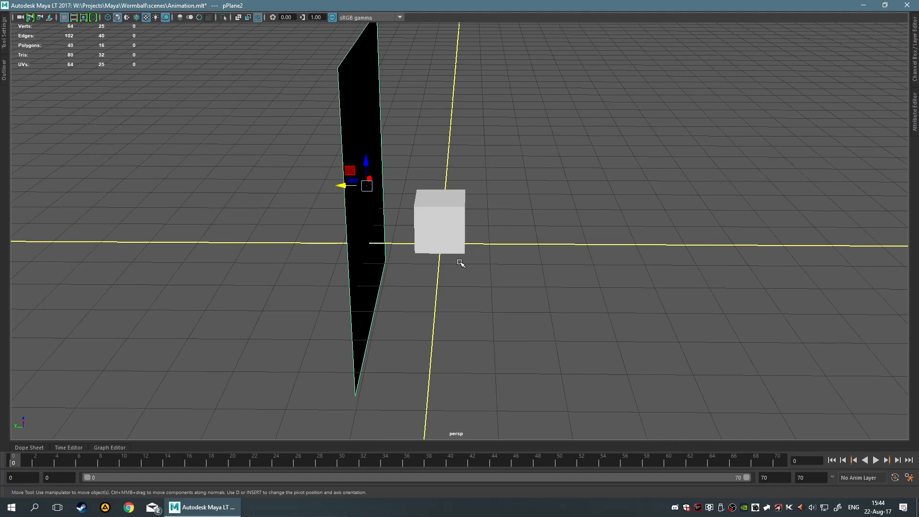
pyautogui.scroll(3, 421, 311)
pyautogui.click(426, 309)
pyautogui.click(301, 254)
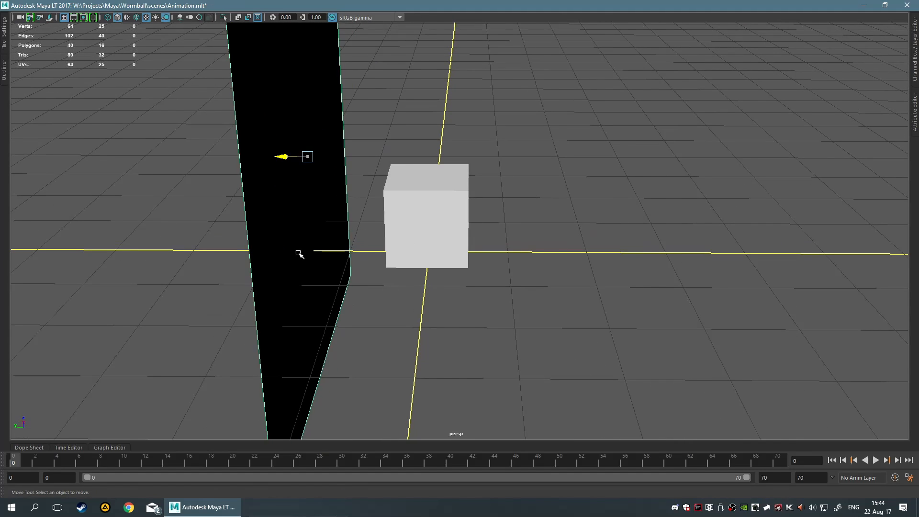
# Select the cube and try applying the ShrinkWrap deformer to it
pyautogui.keyDown('shift'); pyautogui.click(459, 244); pyautogui.keyUp('shift')
pyautogui.press('space')
pyautogui.click(539, 248)
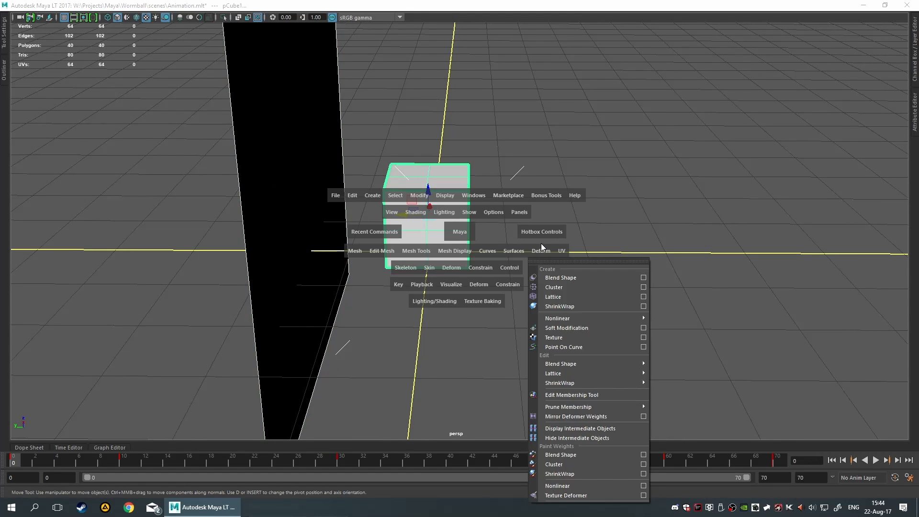
pyautogui.click(562, 260)
pyautogui.moveTo(579, 251); pyautogui.dragTo(681, 140)
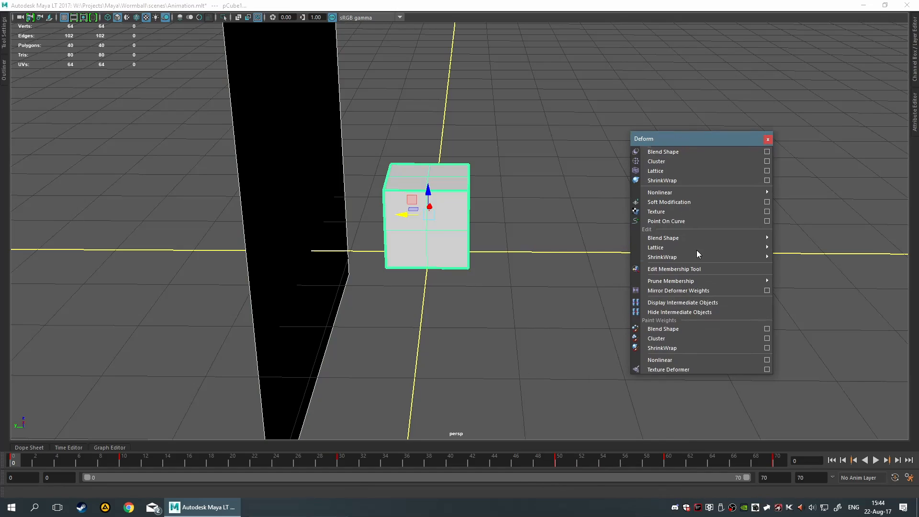
pyautogui.click(717, 180)
# Select the cube and move it with the Move tool toward the wood plane
pyautogui.keyDown('alt'); pyautogui.moveTo(547, 311); pyautogui.dragTo(477, 299); pyautogui.keyUp('alt')
pyautogui.click(453, 276)
pyautogui.click(434, 230)
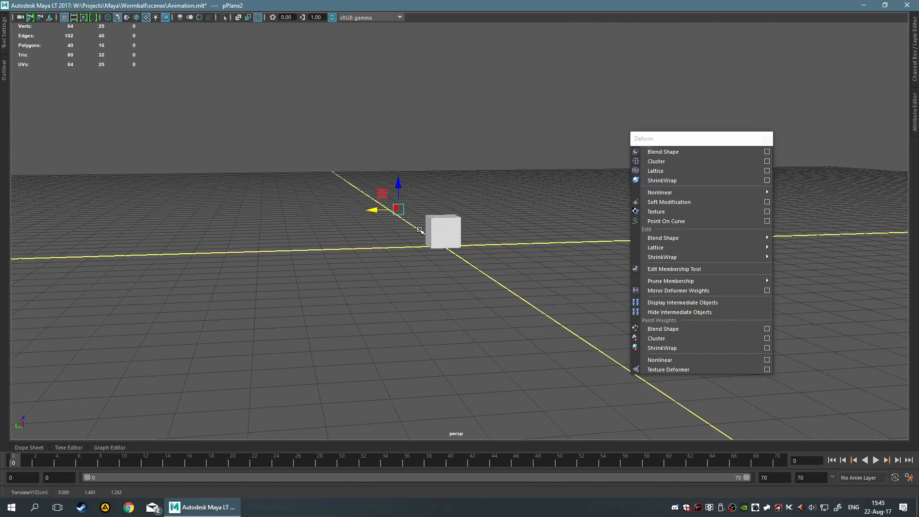
pyautogui.scroll(5, 476, 262)
pyautogui.click(458, 253)
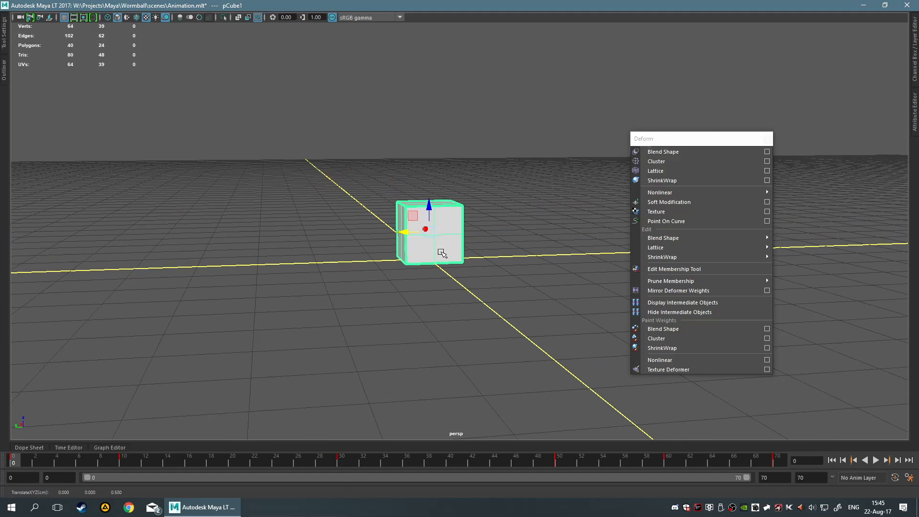
pyautogui.moveTo(411, 239); pyautogui.dragTo(358, 242)
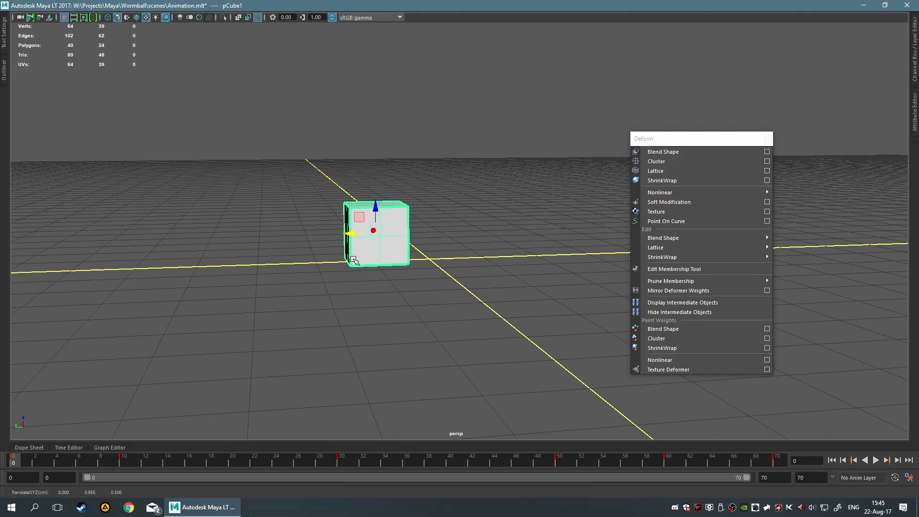
# Inspect the cube's position against the wood plane from several angles in the perspective view
pyautogui.keyDown('alt'); pyautogui.moveTo(359, 292); pyautogui.dragTo(506, 302); pyautogui.keyUp('alt')
pyautogui.scroll(5, 507, 302)
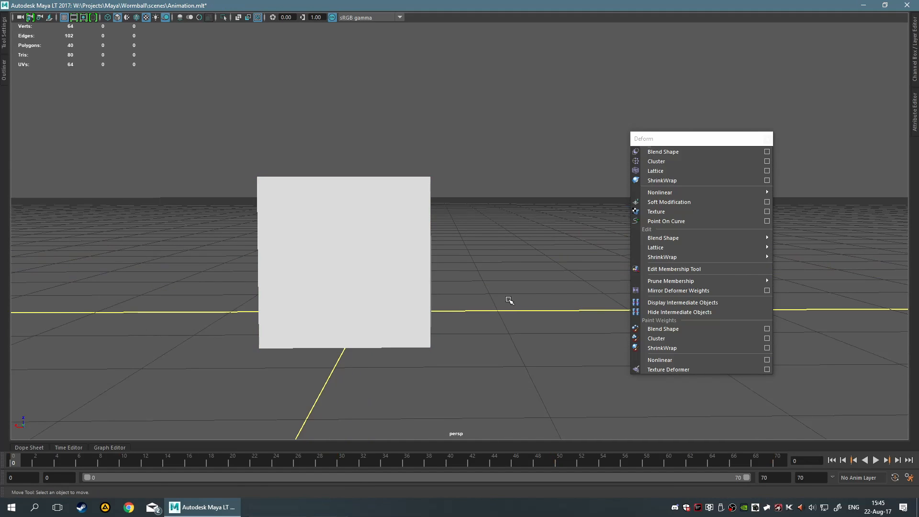
pyautogui.keyDown('alt'); pyautogui.moveTo(511, 267); pyautogui.dragTo(466, 276); pyautogui.keyUp('alt')
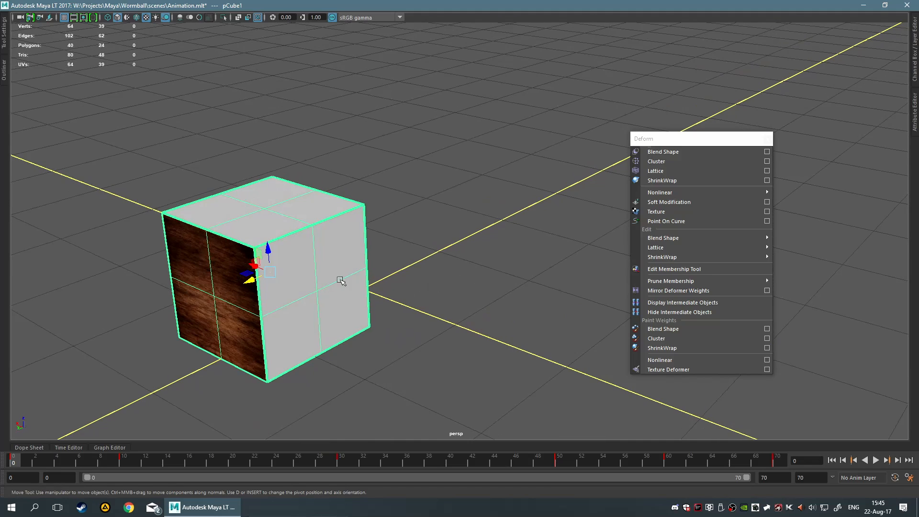
pyautogui.moveTo(265, 278)
pyautogui.mouseDown()
pyautogui.moveTo(234, 287)
pyautogui.moveTo(293, 266)
pyautogui.moveTo(267, 278)
pyautogui.mouseUp()
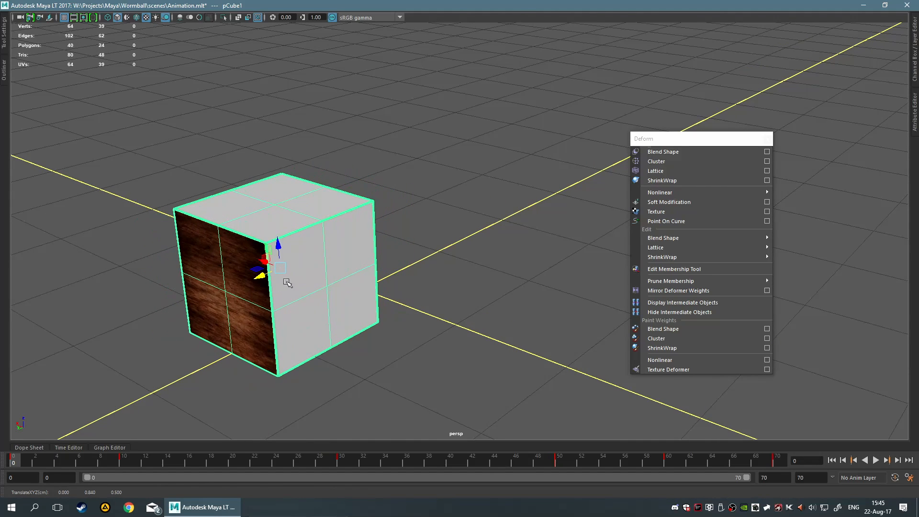
pyautogui.keyDown('alt'); pyautogui.moveTo(456, 221); pyautogui.dragTo(522, 201); pyautogui.keyUp('alt')
pyautogui.scroll(5, 540, 215)
pyautogui.scroll(-5, 514, 262)
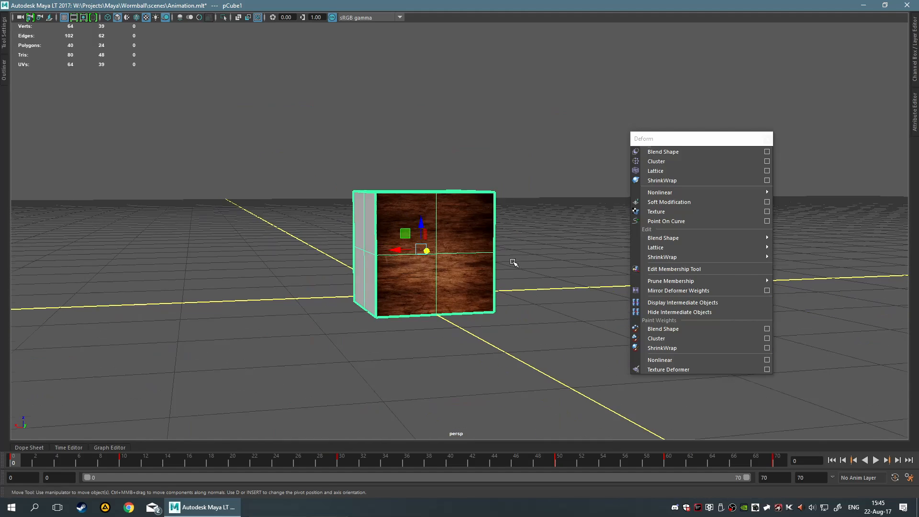
pyautogui.scroll(5, 461, 246)
pyautogui.scroll(-4, 412, 254)
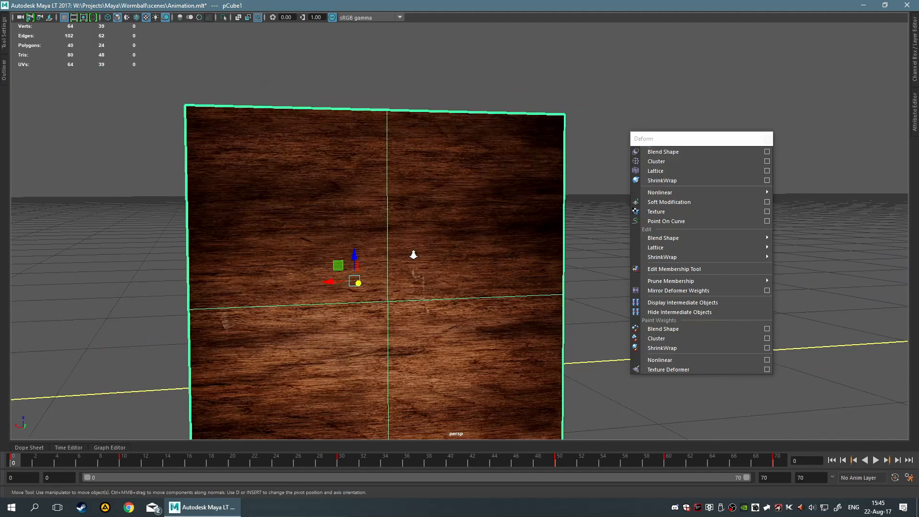
pyautogui.keyDown('alt'); pyautogui.moveTo(549, 220); pyautogui.dragTo(526, 219); pyautogui.keyUp('alt')
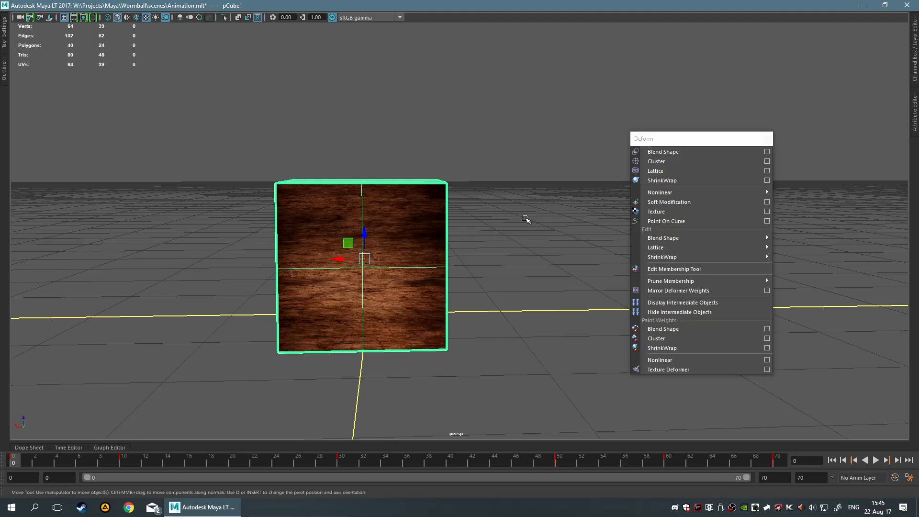
pyautogui.moveTo(526, 219)
pyautogui.keyDown('alt'); pyautogui.mouseDown()
pyautogui.moveTo(343, 260)
pyautogui.moveTo(492, 215)
pyautogui.moveTo(535, 220)
pyautogui.mouseUp(); pyautogui.keyUp('alt')
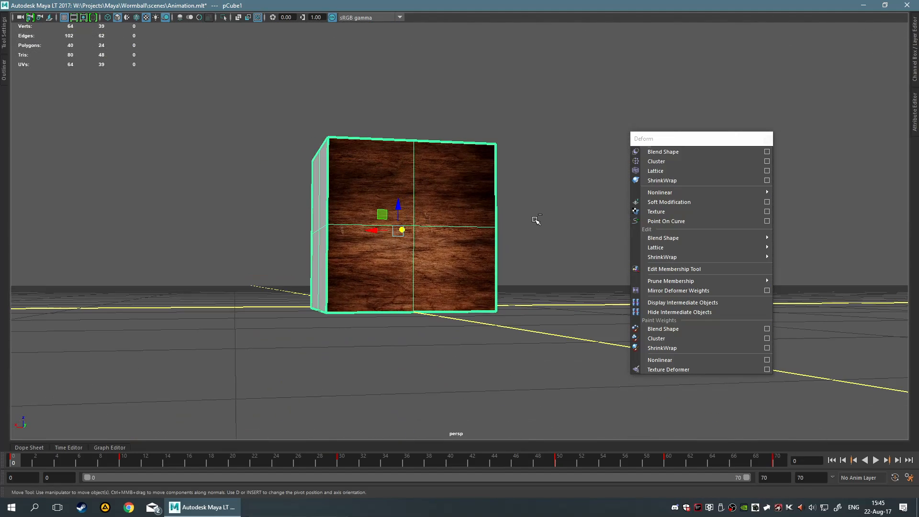
# Undo the last three actions and redo them
pyautogui.hotkey('ctrl', 'z')
pyautogui.hotkey('ctrl', 'z')
pyautogui.hotkey('ctrl', 'z')
pyautogui.hotkey('ctrl', 'z')
pyautogui.hotkey('ctrl', 'z')
pyautogui.hotkey('ctrl', 'z')
pyautogui.hotkey('ctrl', 'z')
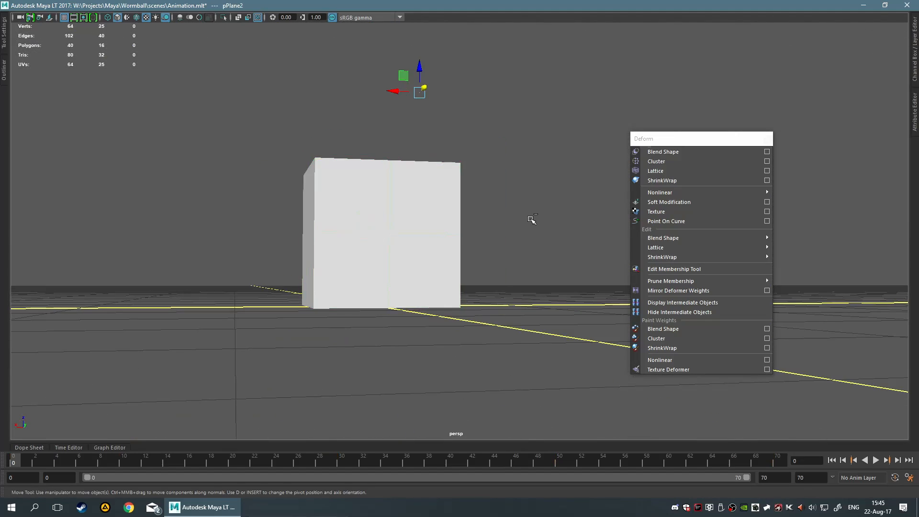
pyautogui.hotkey('shift', 'z')
pyautogui.hotkey('shift', 'z')
pyautogui.hotkey('shift', 'z')
pyautogui.hotkey('shift', 'z')
pyautogui.hotkey('shift', 'z')
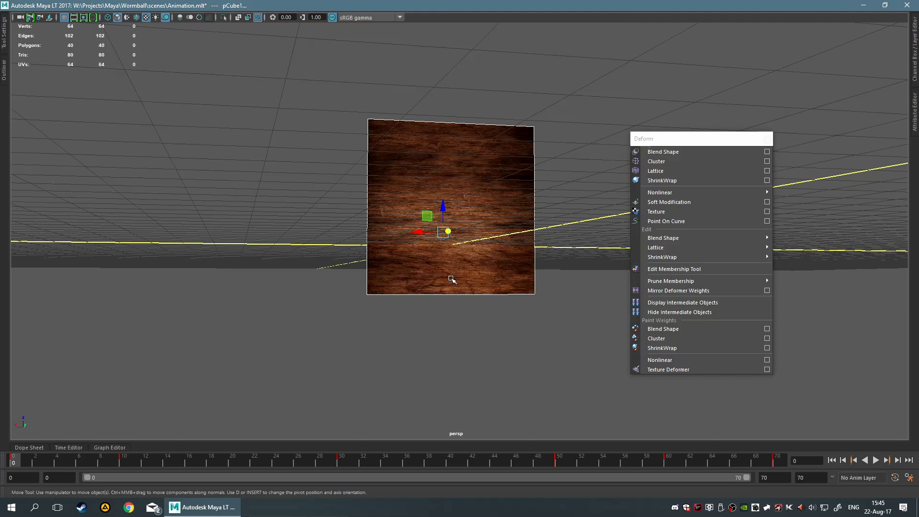
# Try inserting an edge loop on the wood plane and undo it
pyautogui.keyDown('alt'); pyautogui.moveTo(451, 279); pyautogui.dragTo(425, 287); pyautogui.keyUp('alt')
pyautogui.keyDown('alt'); pyautogui.moveTo(425, 287); pyautogui.dragTo(455, 267, button='right'); pyautogui.keyUp('alt')
pyautogui.keyDown('alt'); pyautogui.moveTo(455, 266); pyautogui.dragTo(435, 306); pyautogui.keyUp('alt')
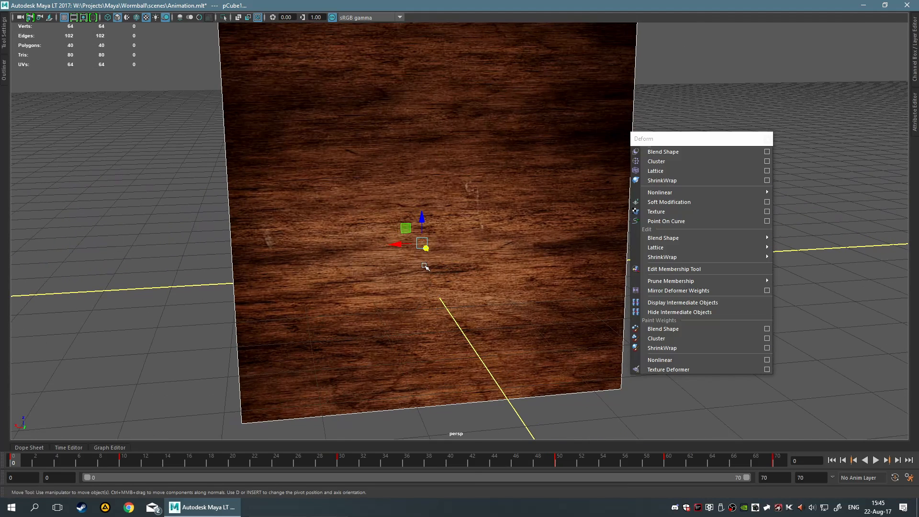
pyautogui.keyDown('shift'); pyautogui.moveTo(424, 267); pyautogui.dragTo(403, 275, button='right'); pyautogui.keyUp('shift')
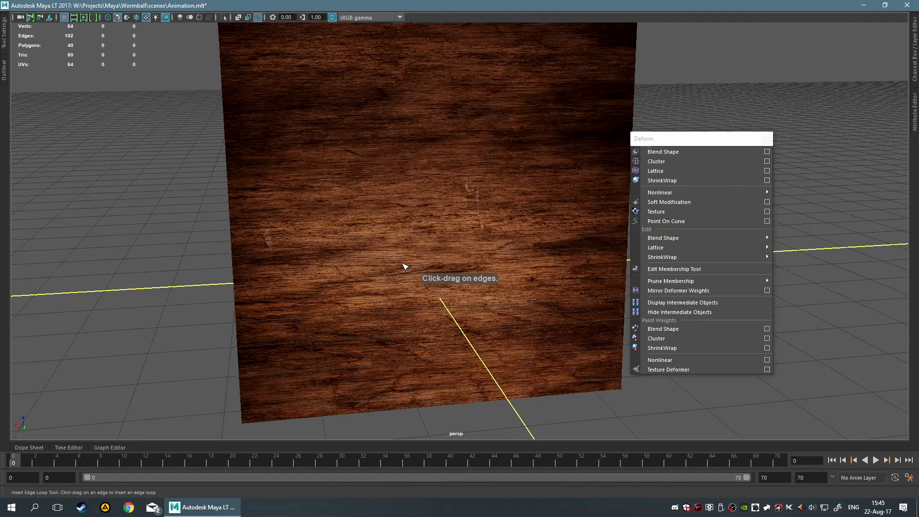
pyautogui.click(419, 312)
pyautogui.click(271, 290)
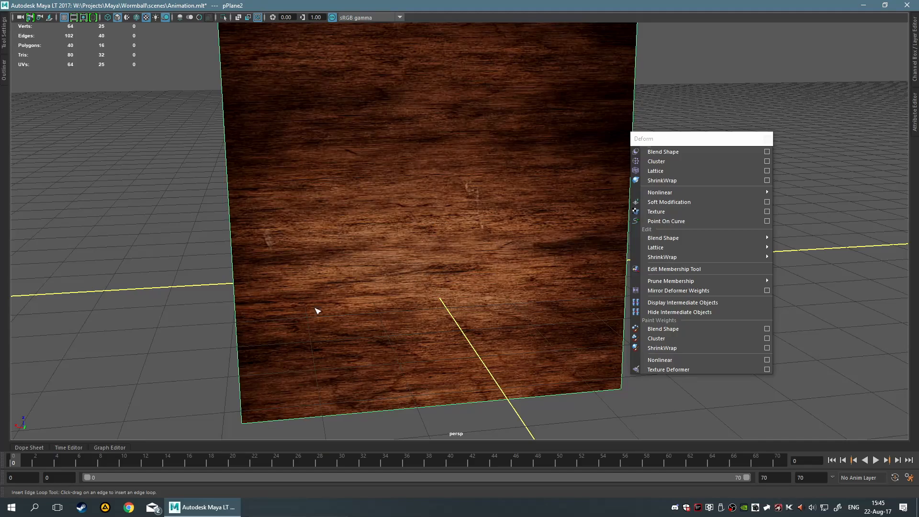
pyautogui.scroll(-6, 397, 292)
pyautogui.keyDown('alt'); pyautogui.moveTo(414, 266); pyautogui.dragTo(428, 238); pyautogui.keyUp('alt')
pyautogui.scroll(5, 436, 274)
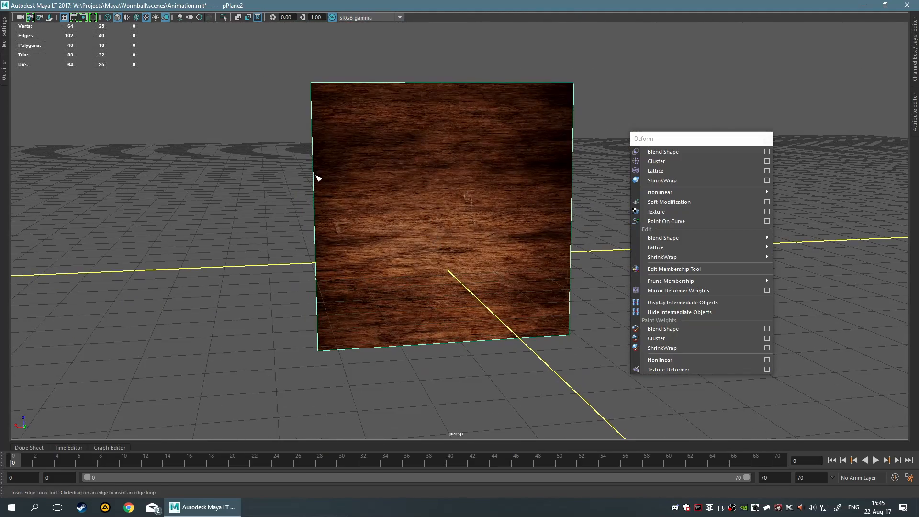
pyautogui.click(318, 178)
pyautogui.hotkey('ctrl', 'z')
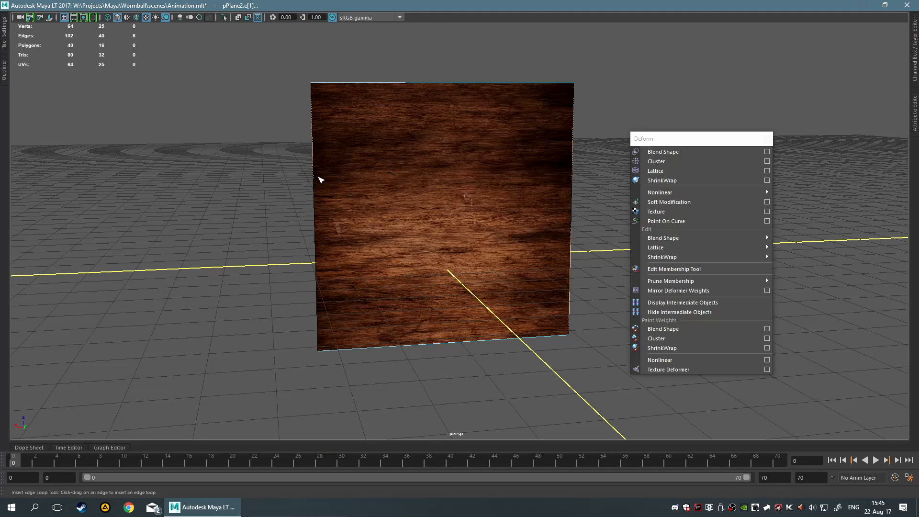
pyautogui.hotkey('ctrl', 'z')
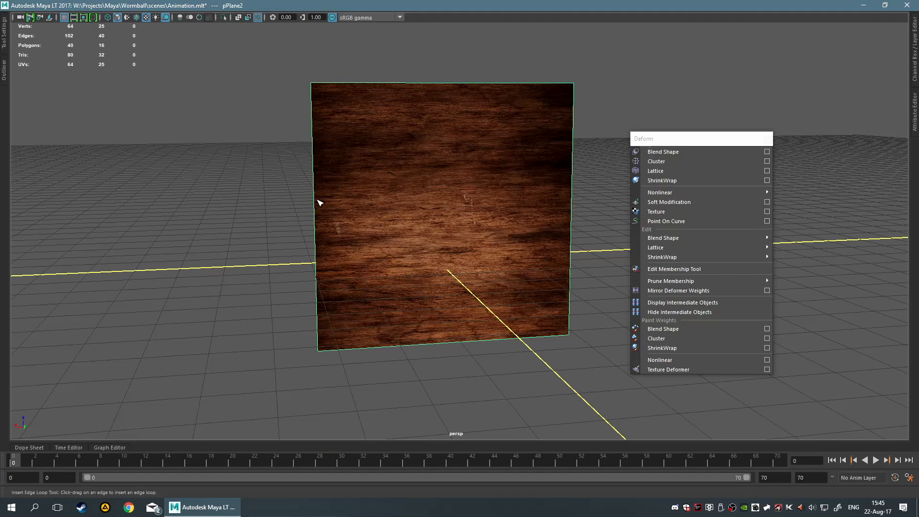
pyautogui.keyDown('shift'); pyautogui.rightClick(407, 196); pyautogui.keyUp('shift')
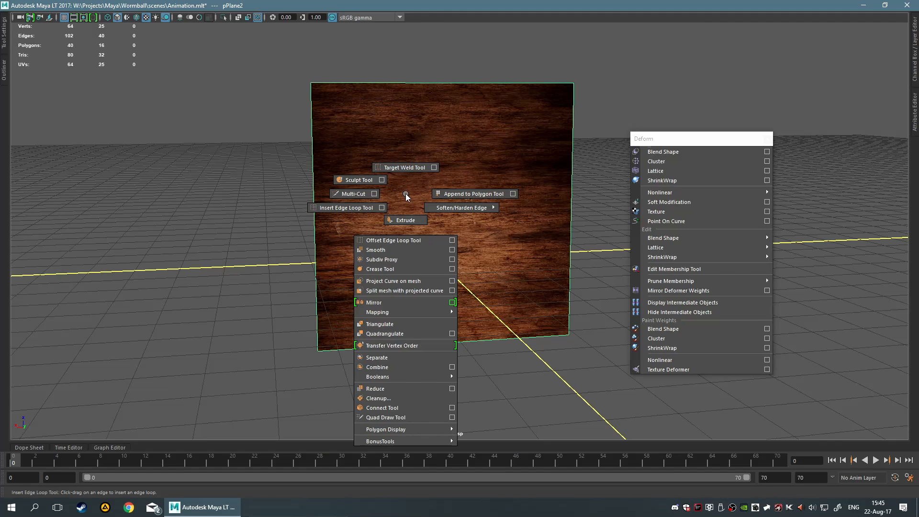
pyautogui.keyDown('shift'); pyautogui.moveTo(406, 193); pyautogui.dragTo(492, 284, button='right'); pyautogui.keyUp('shift')
pyautogui.hotkey('ctrl', 'z')
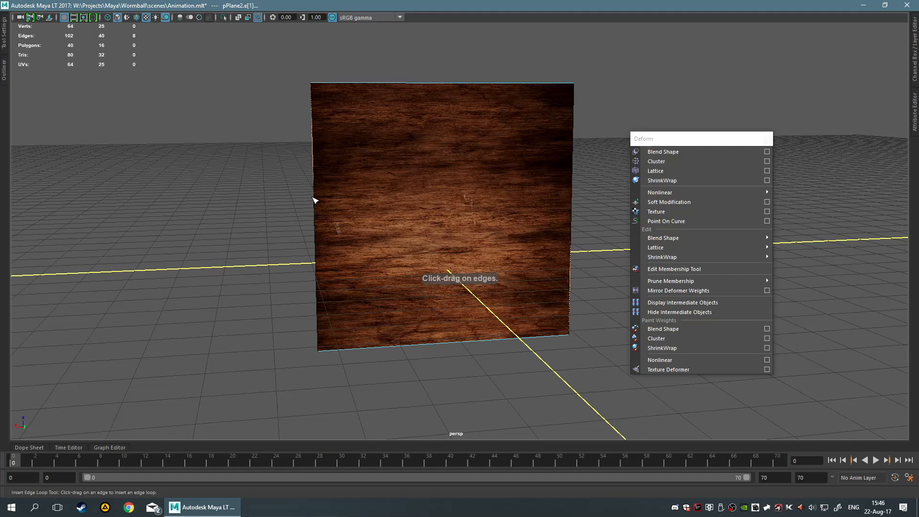
# Insert several horizontal edge loops across the wood plane, then undo them all
pyautogui.moveTo(316, 253); pyautogui.dragTo(321, 242)
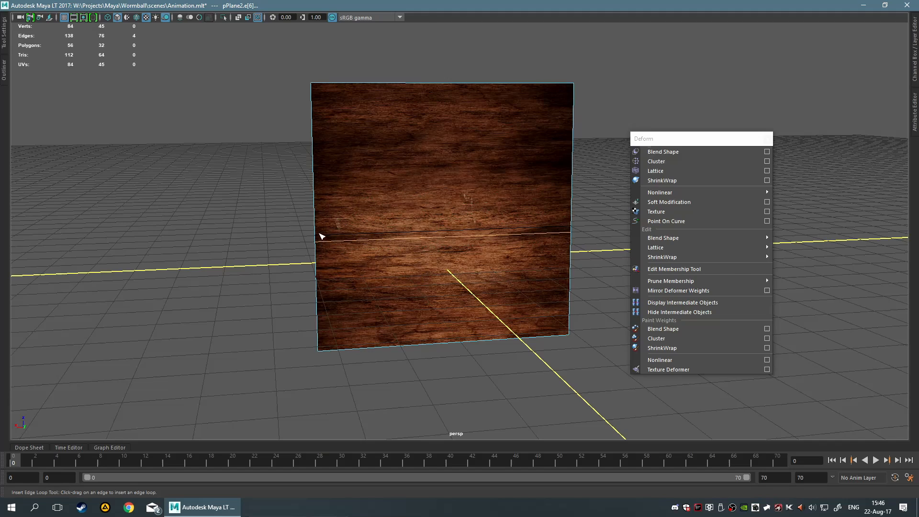
pyautogui.click(316, 271)
pyautogui.click(317, 320)
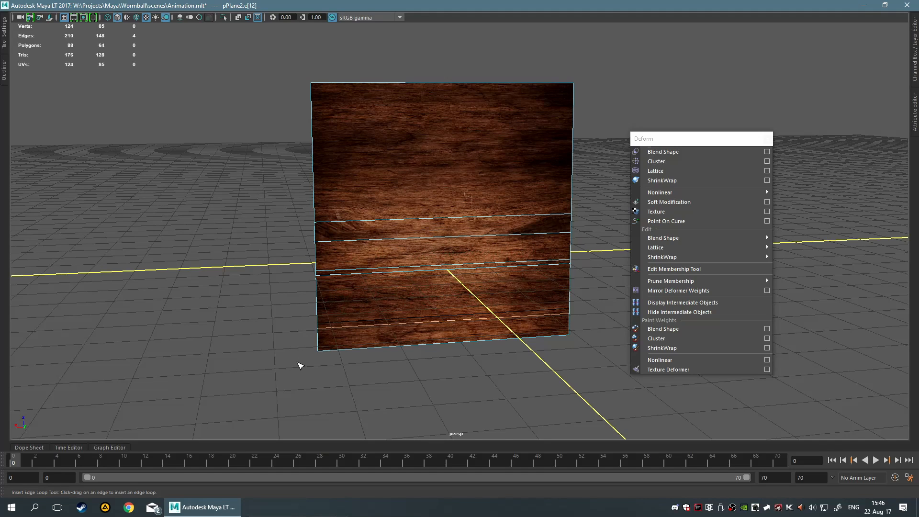
pyautogui.click(324, 187)
pyautogui.hotkey('ctrl', 'z')
pyautogui.hotkey('ctrl', 'z')
pyautogui.hotkey('ctrl', 'z')
pyautogui.hotkey('ctrl', 'z')
pyautogui.hotkey('ctrl', 'z')
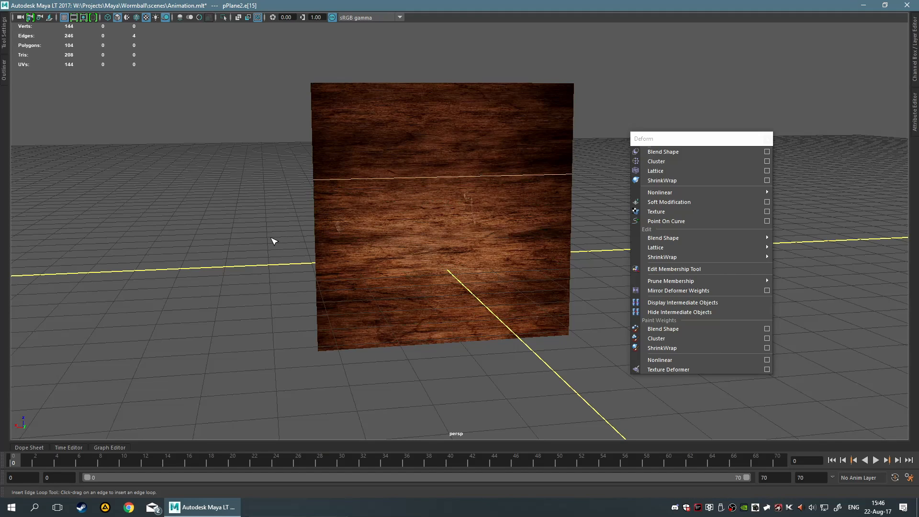
pyautogui.hotkey('ctrl', 'z')
pyautogui.hotkey('ctrl', 'z')
pyautogui.hotkey('ctrl', 'z')
pyautogui.hotkey('ctrl', 'z')
pyautogui.hotkey('ctrl', 'z')
pyautogui.hotkey('ctrl', 'z')
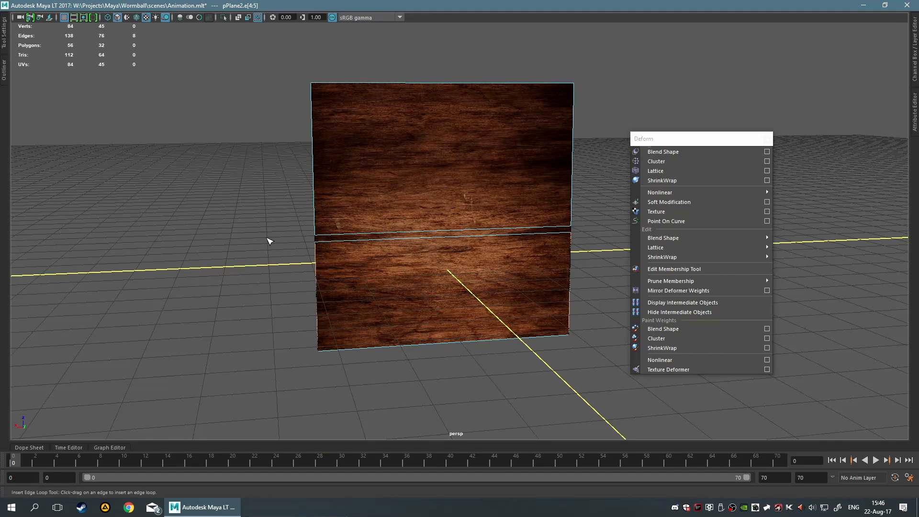
# Switch to object selection and open the Insert Edge Loop tool's options from the Mesh Tools menu
pyautogui.press('space')
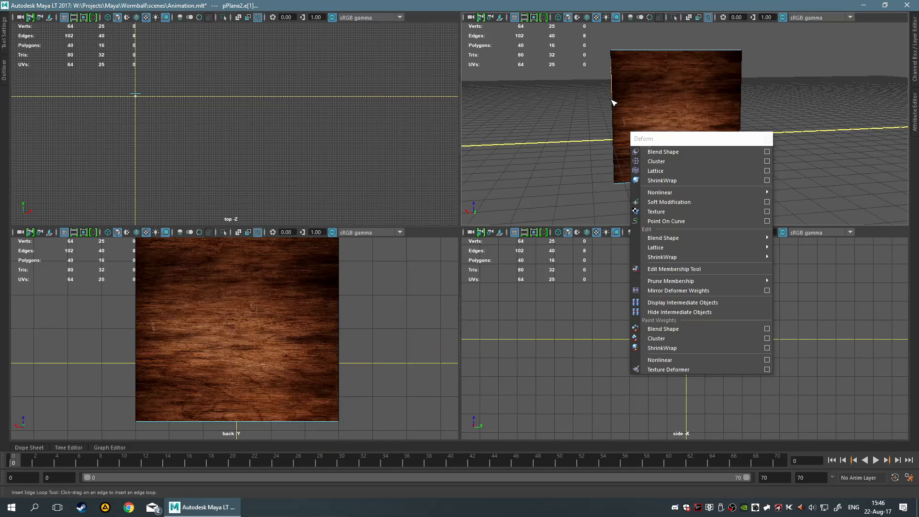
pyautogui.press('space')
pyautogui.press('F8')
pyautogui.press('space')
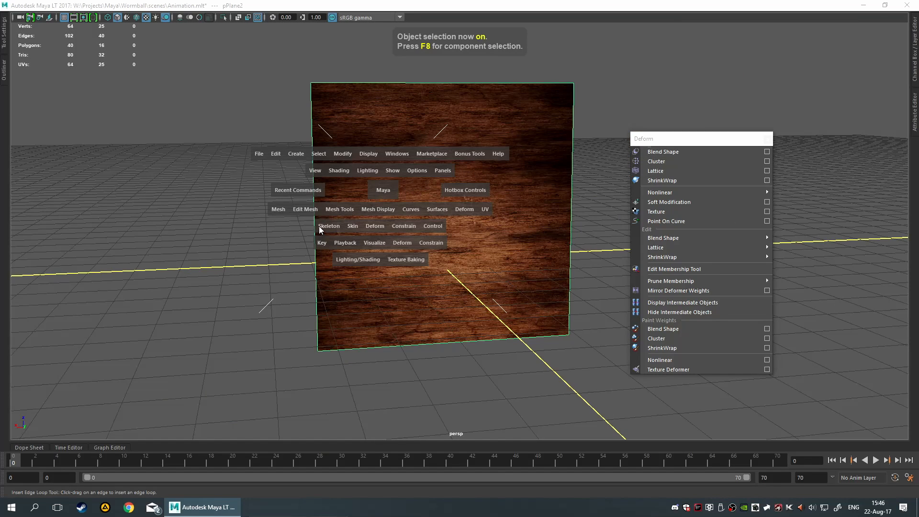
pyautogui.click(278, 209)
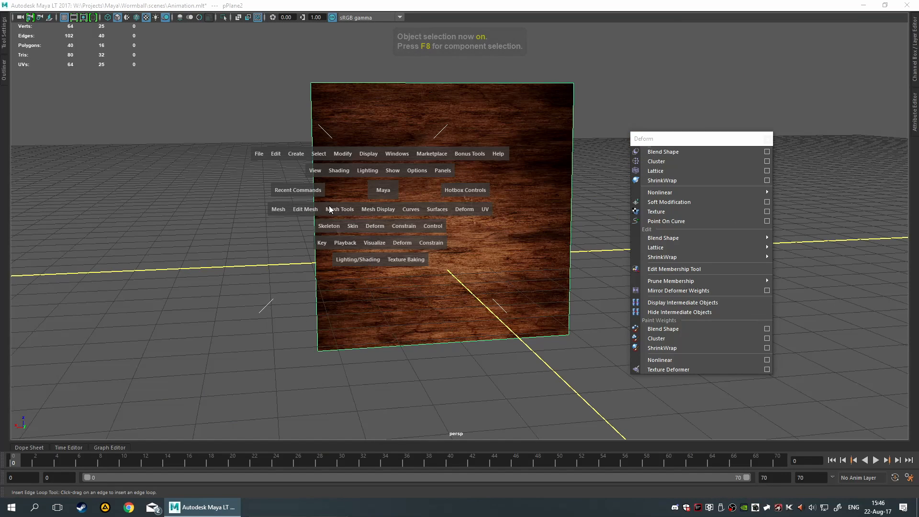
pyautogui.click(305, 210)
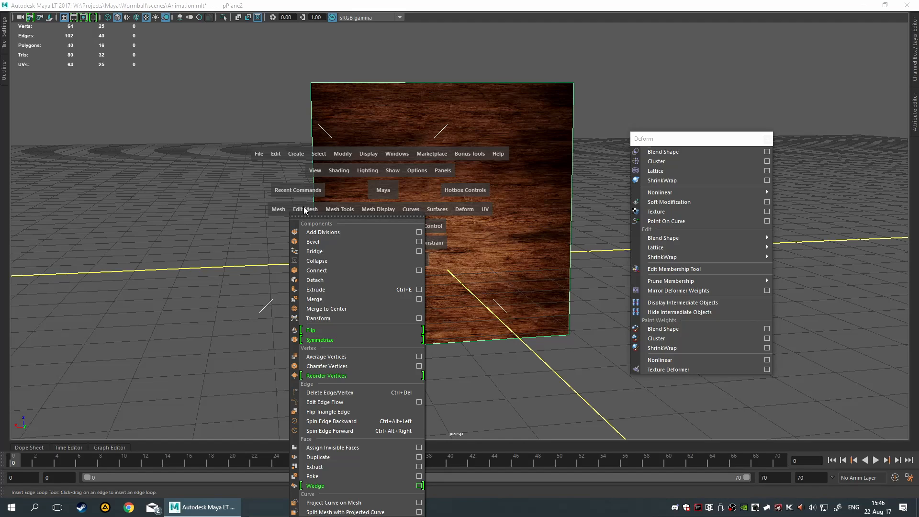
pyautogui.click(326, 209)
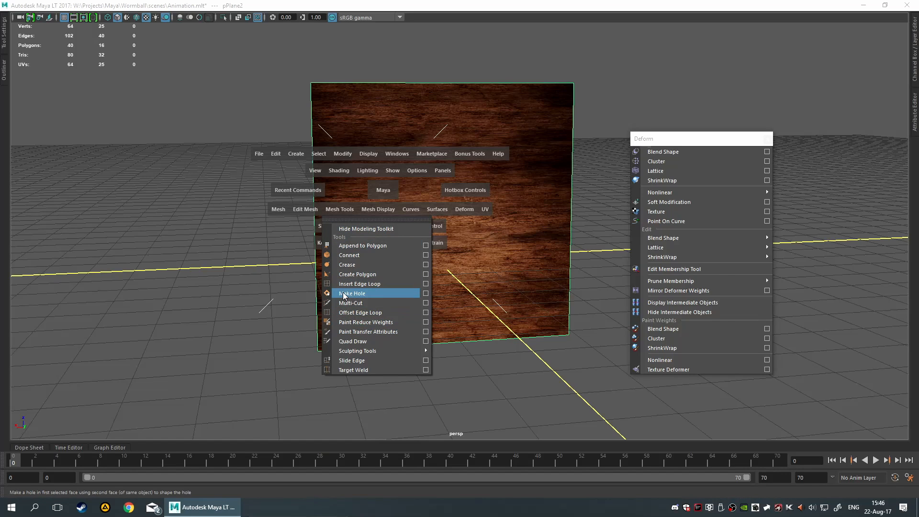
pyautogui.click(417, 284)
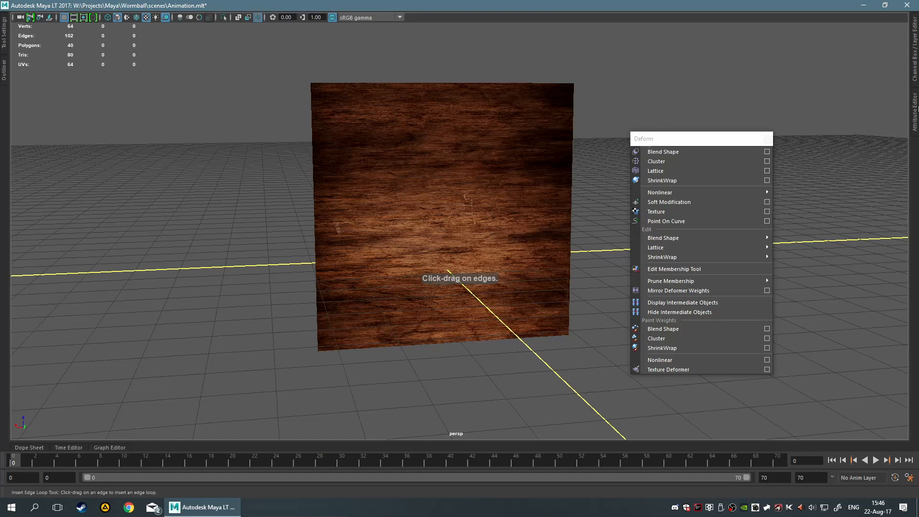
# Show the Channel Box and select the wood plane
pyautogui.click(915, 108)
pyautogui.click(748, 16)
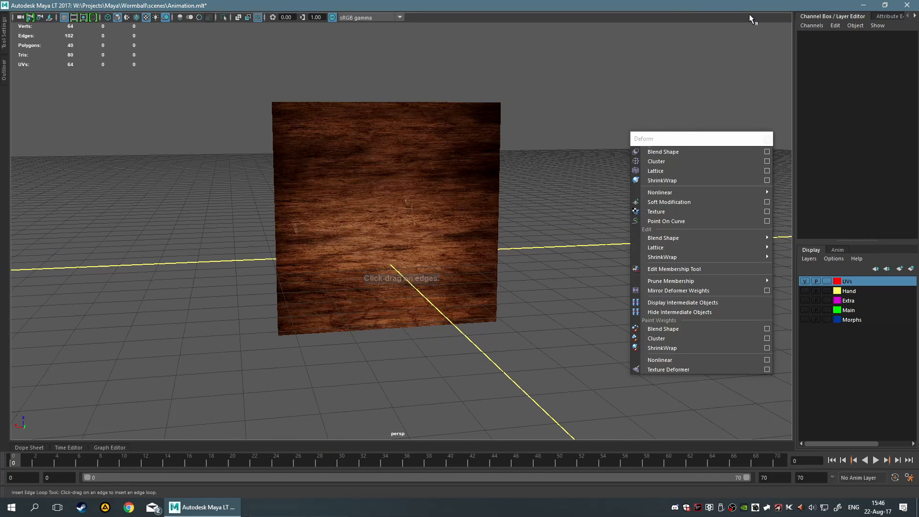
pyautogui.click(300, 210)
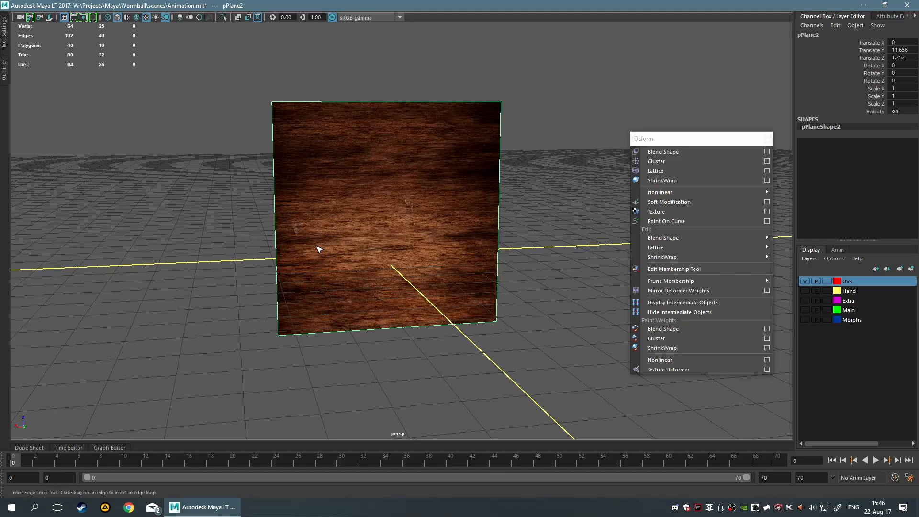
# Configure the Insert Edge Loop tool for multiple edge loops, with the number of edge loops set to 20
pyautogui.press('t')
pyautogui.press('q')
pyautogui.click(4, 36)
pyautogui.press('t')
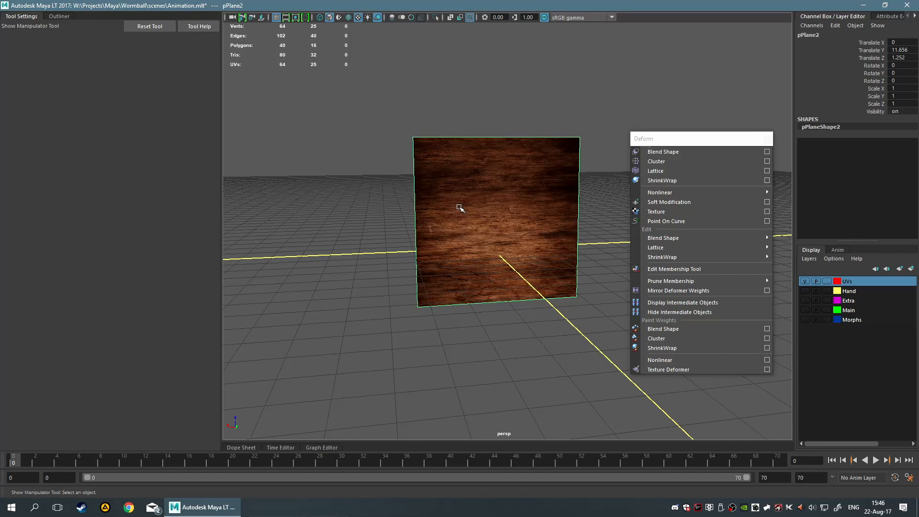
pyautogui.keyDown('shift'); pyautogui.moveTo(456, 205); pyautogui.dragTo(432, 221, button='right'); pyautogui.keyUp('shift')
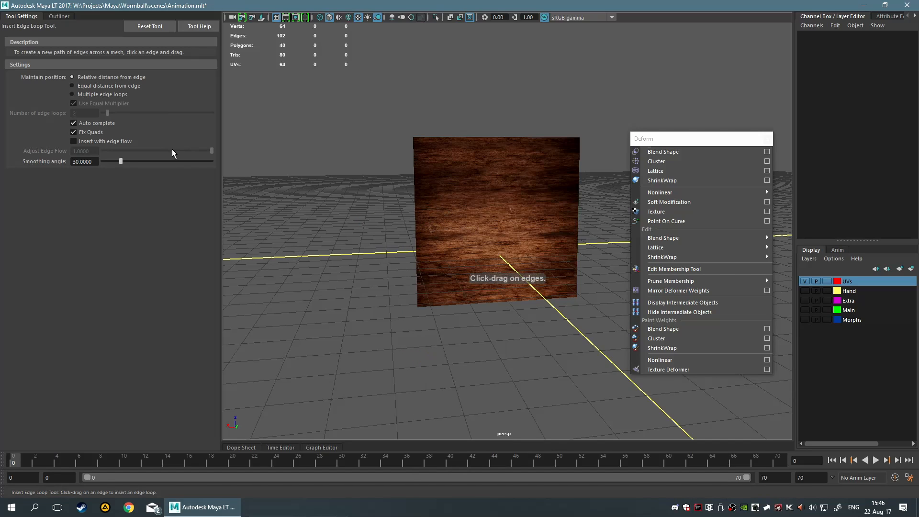
pyautogui.click(72, 94)
pyautogui.moveTo(107, 112); pyautogui.dragTo(289, 125)
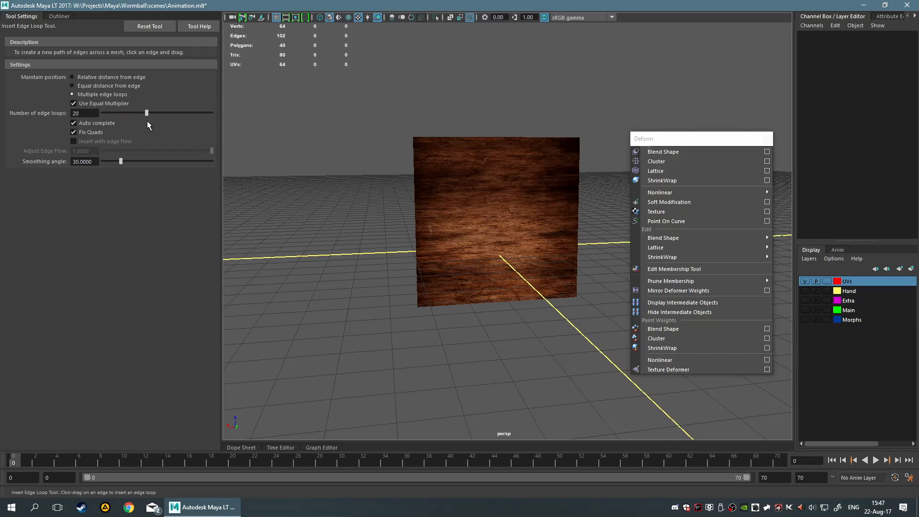
# Insert two sets of 20 edge loops across the wood plane, one vertical and one horizontal
pyautogui.click(419, 223)
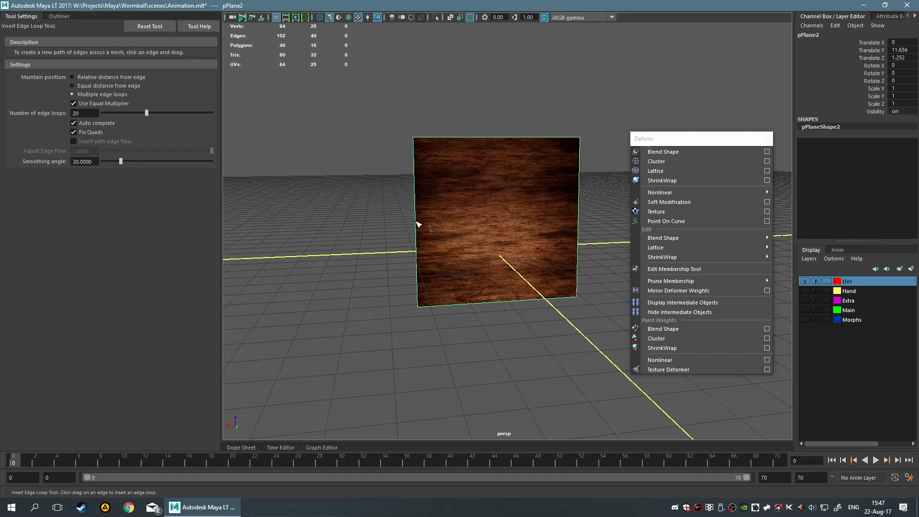
pyautogui.click(423, 223)
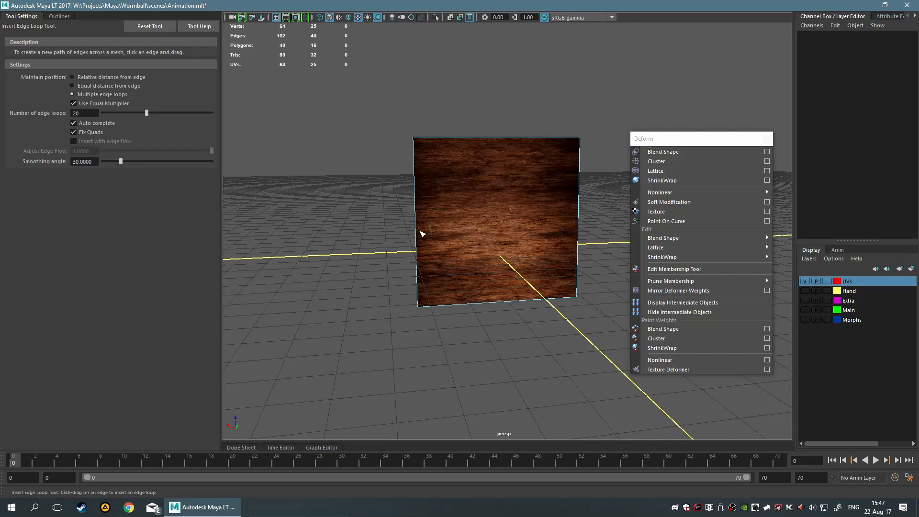
pyautogui.click(420, 232)
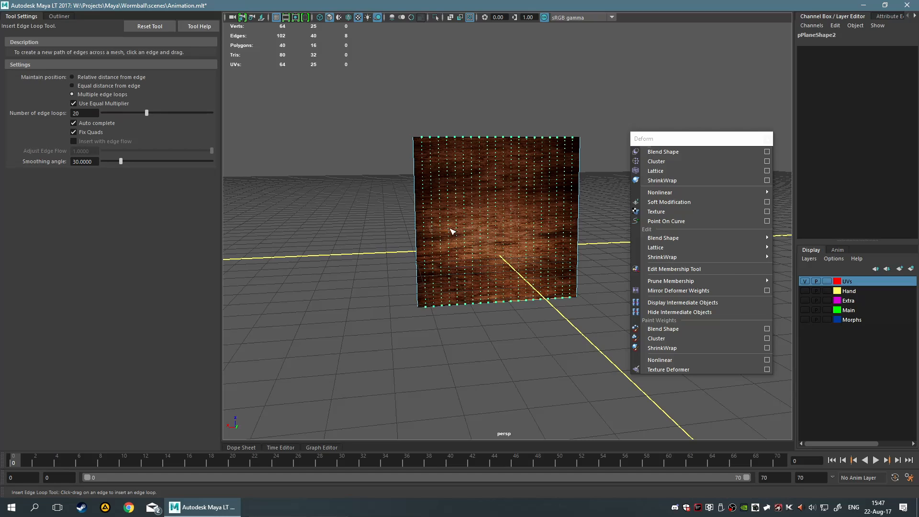
pyautogui.moveTo(452, 232); pyautogui.dragTo(422, 236)
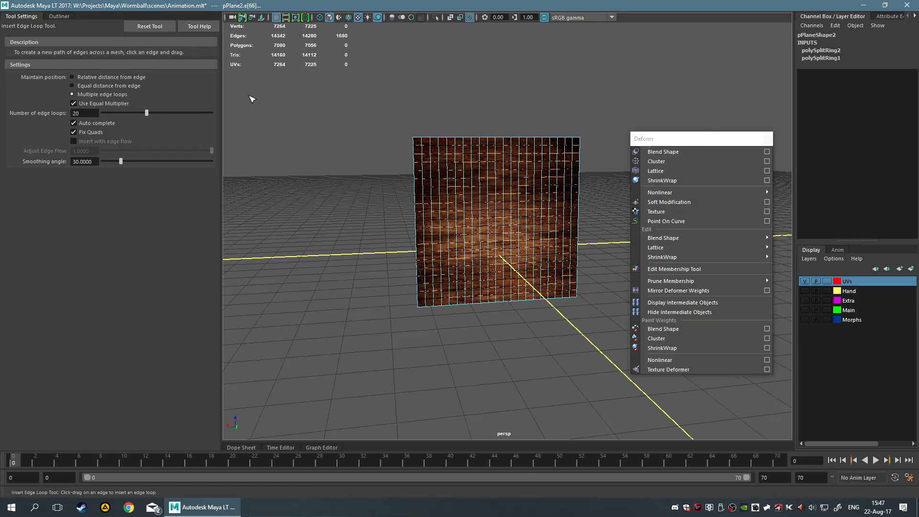
# Switch to object selection, select the subdivided wood plane, and delete its construction history
pyautogui.click(340, 341)
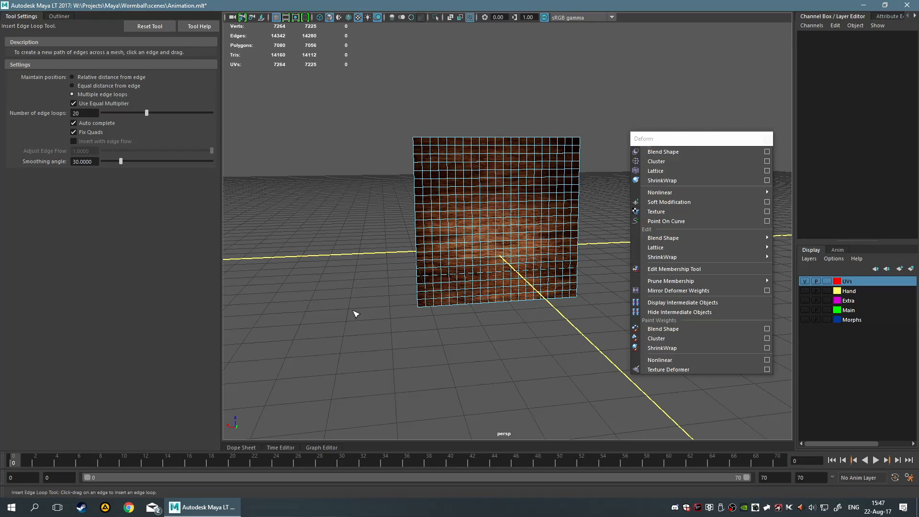
pyautogui.scroll(5, 317, 263)
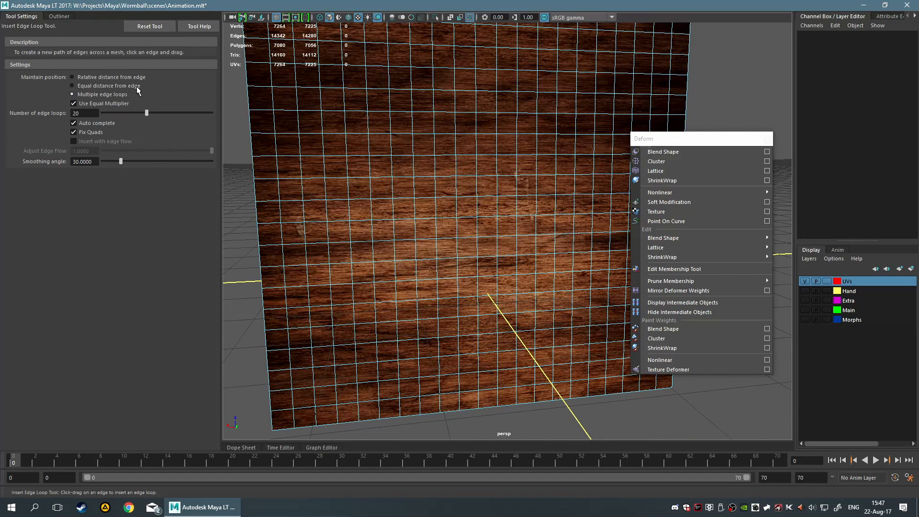
pyautogui.press('q')
pyautogui.scroll(-5, 331, 255)
pyautogui.press('F8')
pyautogui.scroll(5, 510, 266)
pyautogui.click(343, 209)
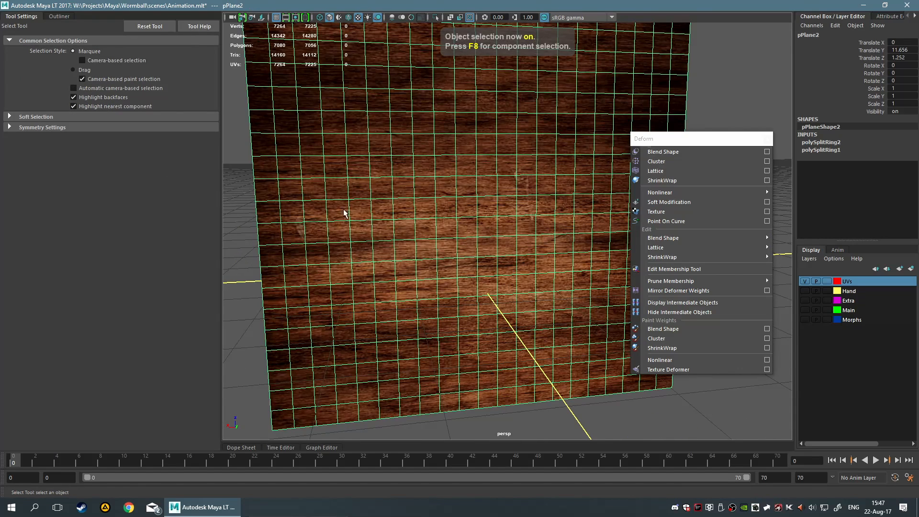
pyautogui.doubleClick(22, 17)
pyautogui.scroll(-5, 314, 187)
pyautogui.moveTo(426, 200)
pyautogui.keyDown('alt'); pyautogui.mouseDown()
pyautogui.moveTo(223, 192)
pyautogui.moveTo(377, 221)
pyautogui.moveTo(410, 199)
pyautogui.mouseUp(); pyautogui.keyUp('alt')
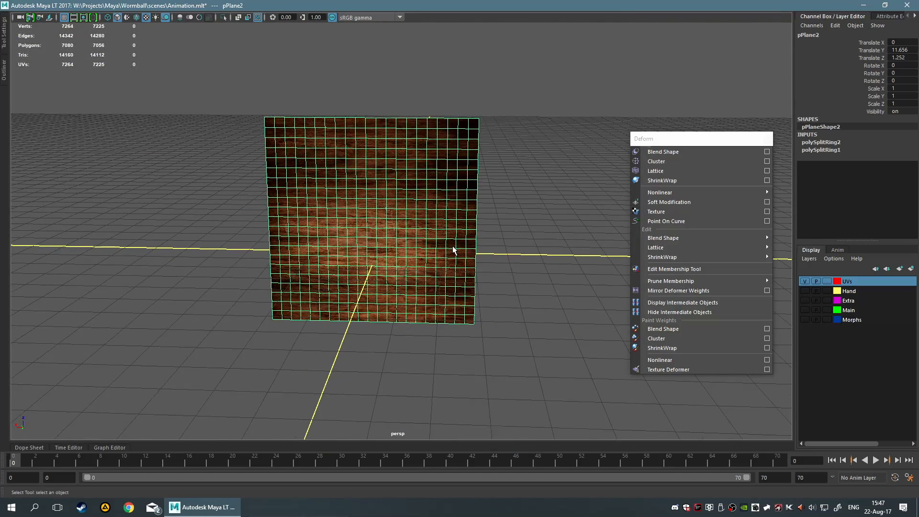
pyautogui.hotkey('alt', 'shift', 'd')
# Select the cube and the wood plane, apply a ShrinkWrap deformer, and undo it
pyautogui.scroll(3, 555, 251)
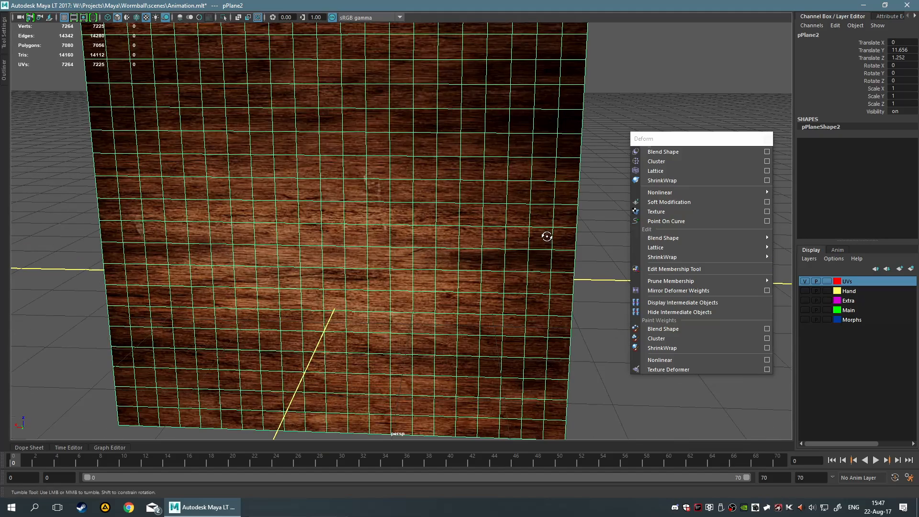
pyautogui.keyDown('alt'); pyautogui.moveTo(581, 231); pyautogui.dragTo(521, 225); pyautogui.keyUp('alt')
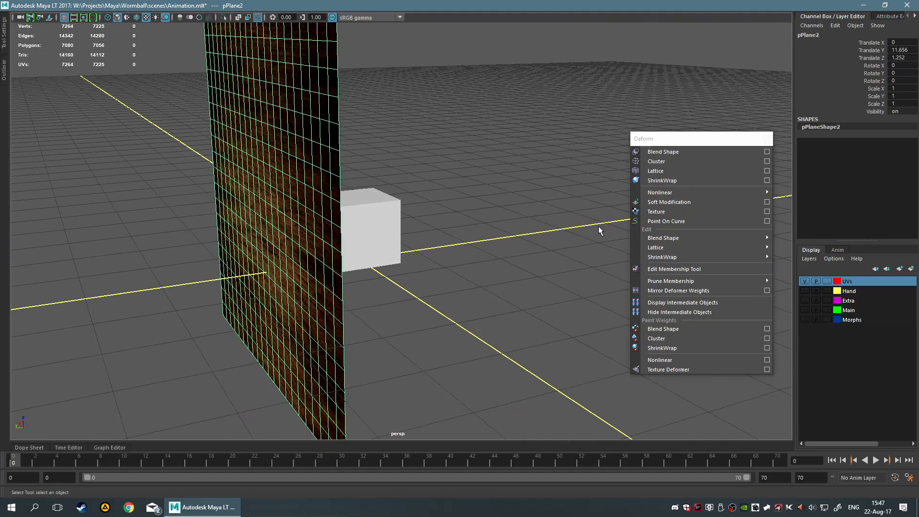
pyautogui.click(371, 252)
pyautogui.keyDown('shift'); pyautogui.click(278, 252); pyautogui.keyUp('shift')
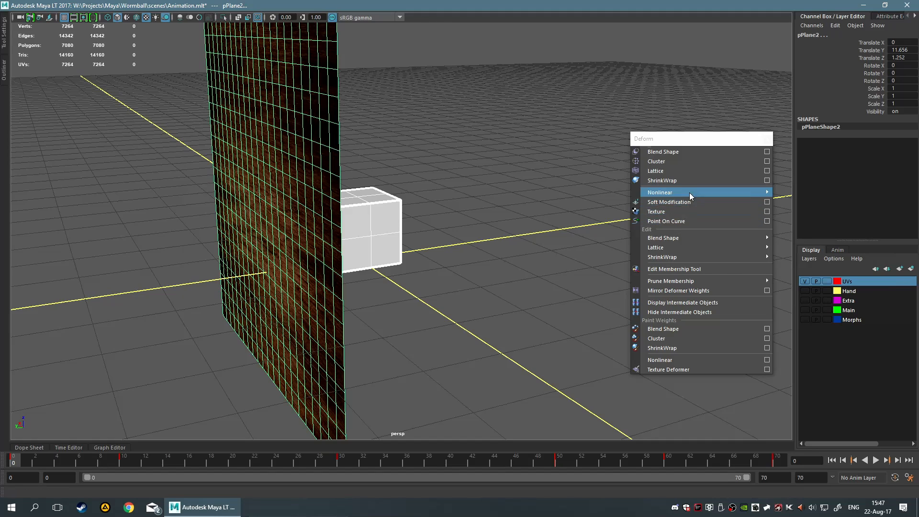
pyautogui.click(691, 180)
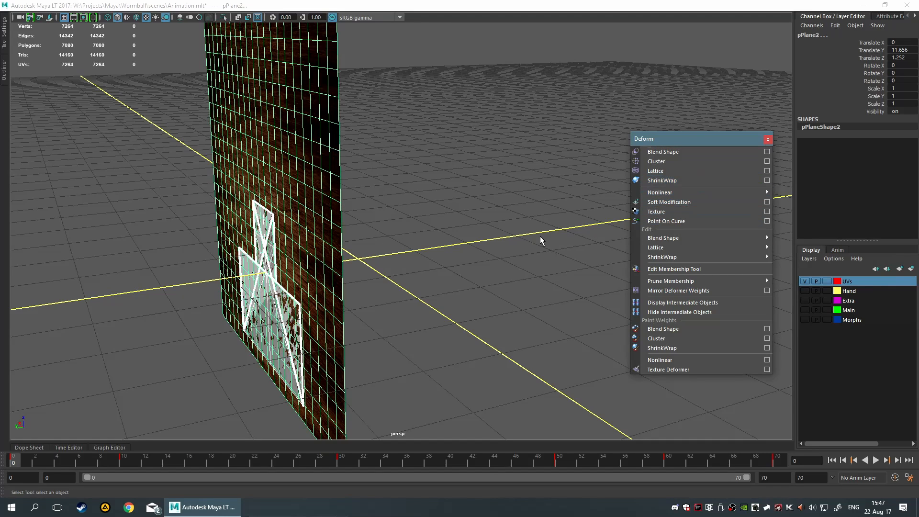
pyautogui.hotkey('ctrl', 'z')
# Try ShrinkWrap a second time on the cube and plane, undoing the result
pyautogui.click(359, 225)
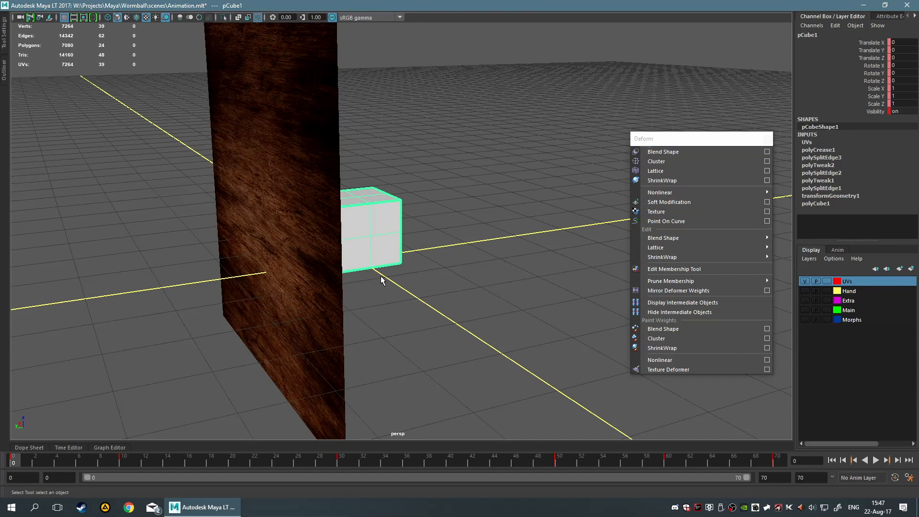
pyautogui.keyDown('shift'); pyautogui.click(259, 269); pyautogui.keyUp('shift')
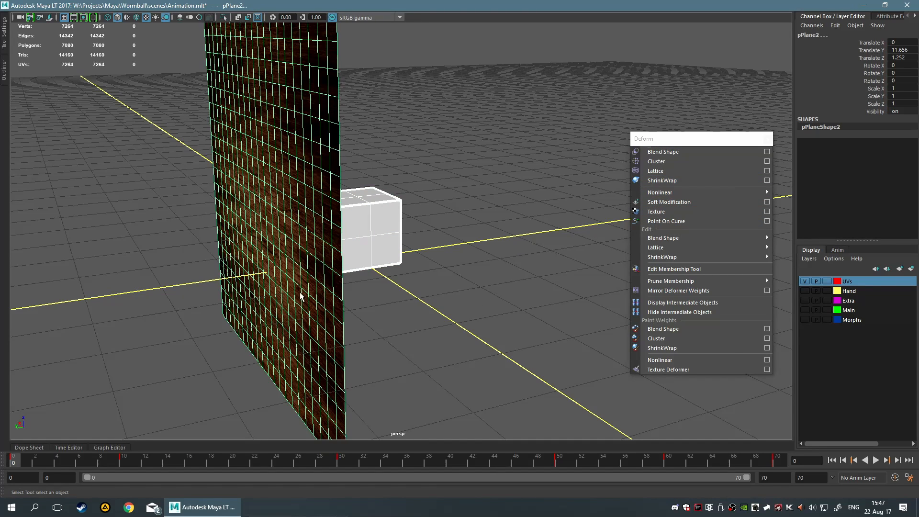
pyautogui.click(664, 185)
pyautogui.click(668, 182)
pyautogui.hotkey('ctrl', 'z')
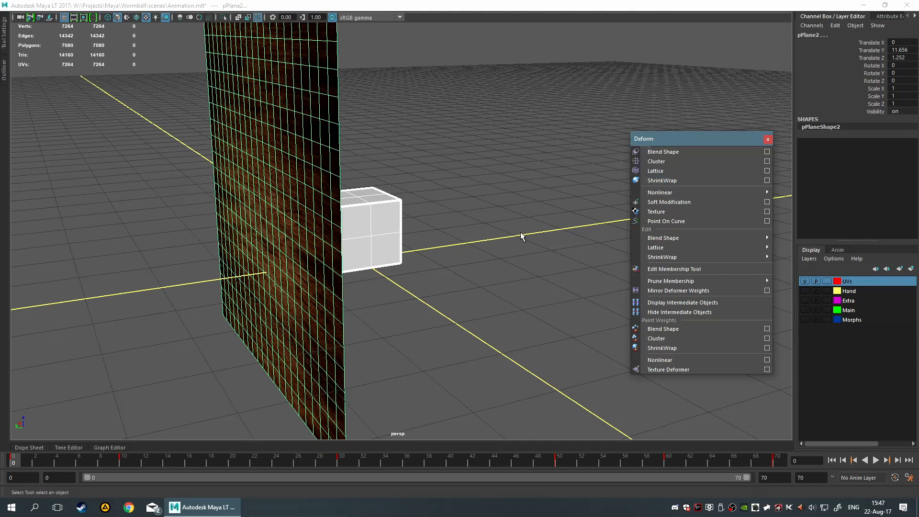
# Select the plane and cube, then create a ShrinkWrap with the projection set to Toward Center
pyautogui.click(504, 254)
pyautogui.click(273, 292)
pyautogui.keyDown('shift'); pyautogui.click(381, 240); pyautogui.keyUp('shift')
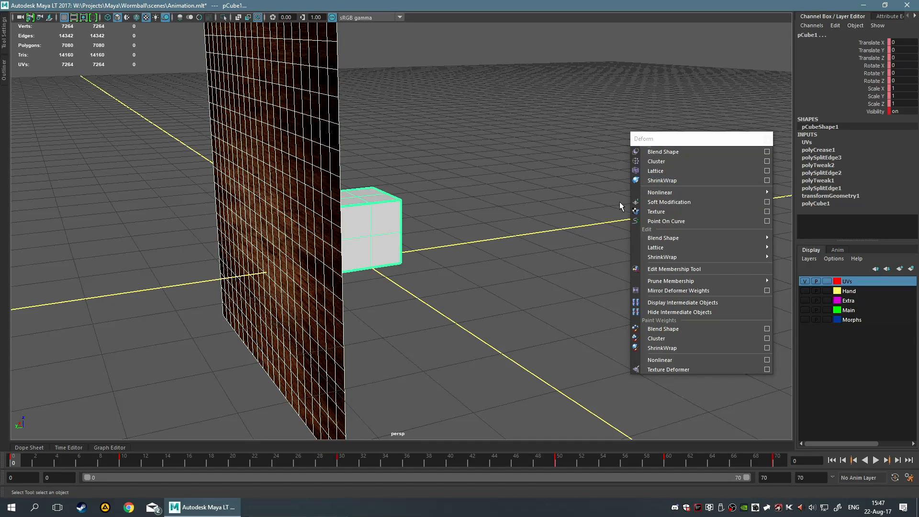
pyautogui.click(765, 180)
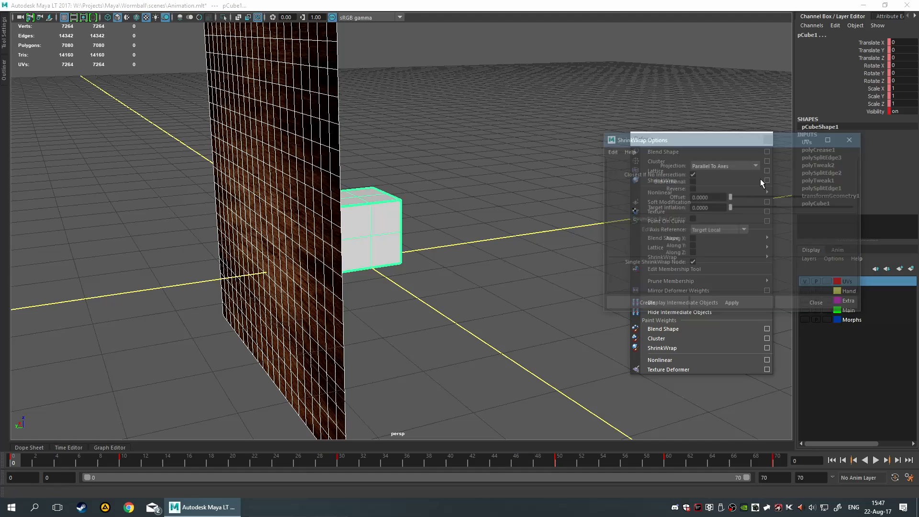
pyautogui.click(731, 166)
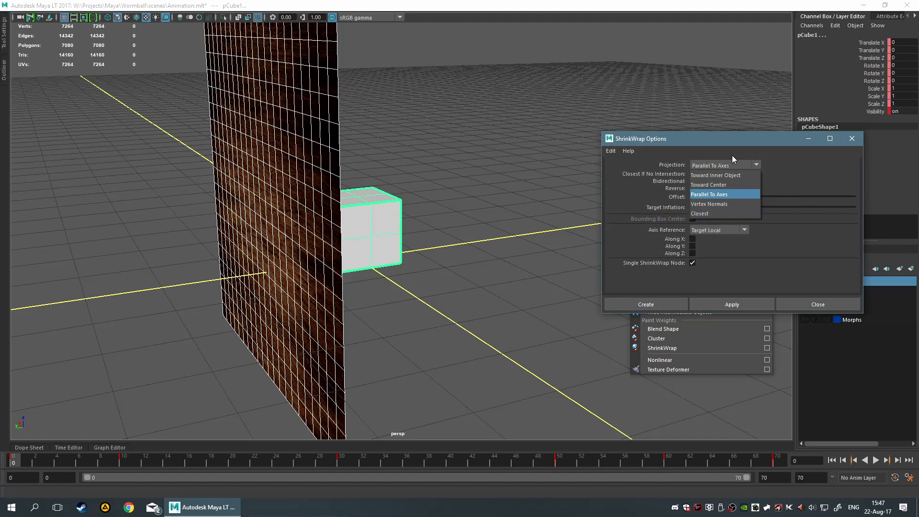
pyautogui.click(731, 164)
pyautogui.click(727, 164)
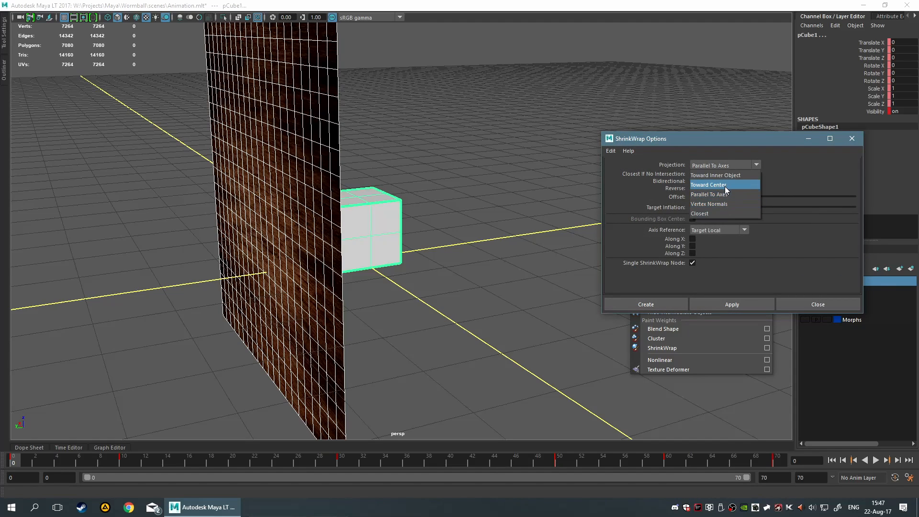
pyautogui.click(725, 183)
pyautogui.click(645, 304)
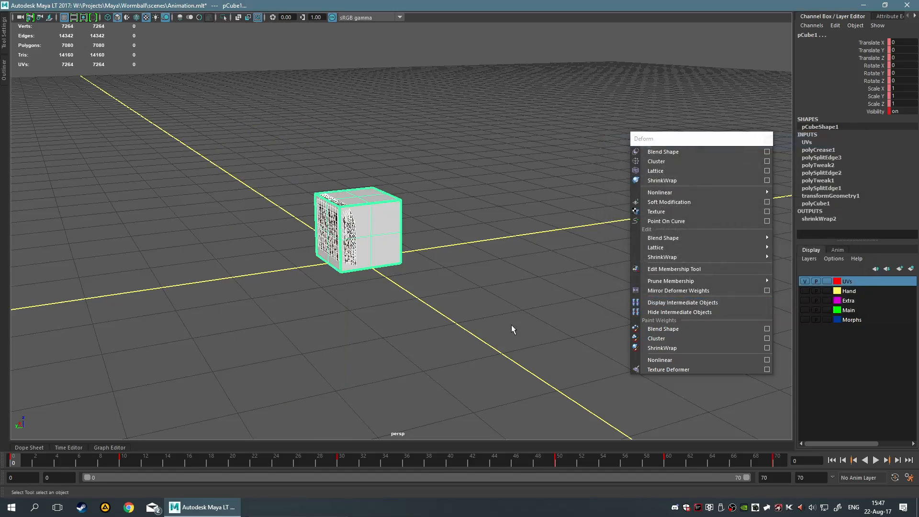
# Apply ShrinkWrap with the projection set to Toward Inner Object, then undo it
pyautogui.keyDown('alt'); pyautogui.moveTo(511, 324); pyautogui.dragTo(433, 292); pyautogui.keyUp('alt')
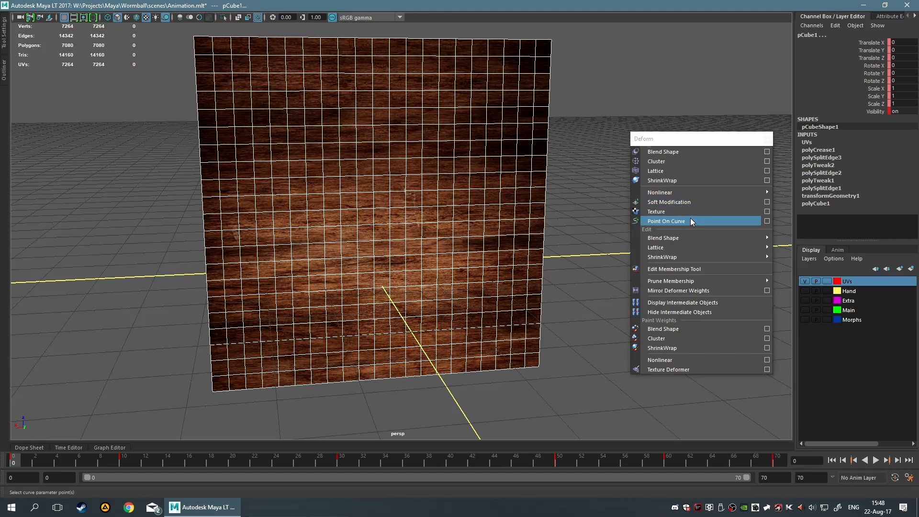
pyautogui.click(765, 180)
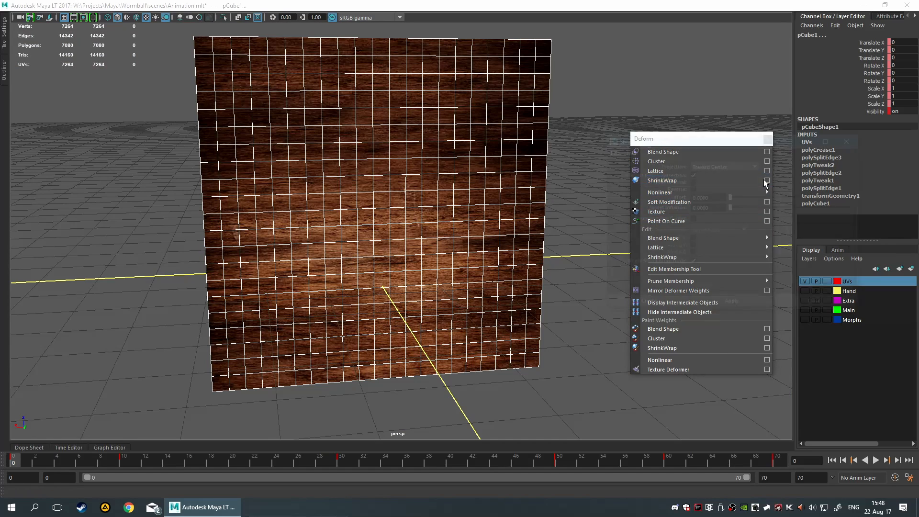
pyautogui.click(726, 163)
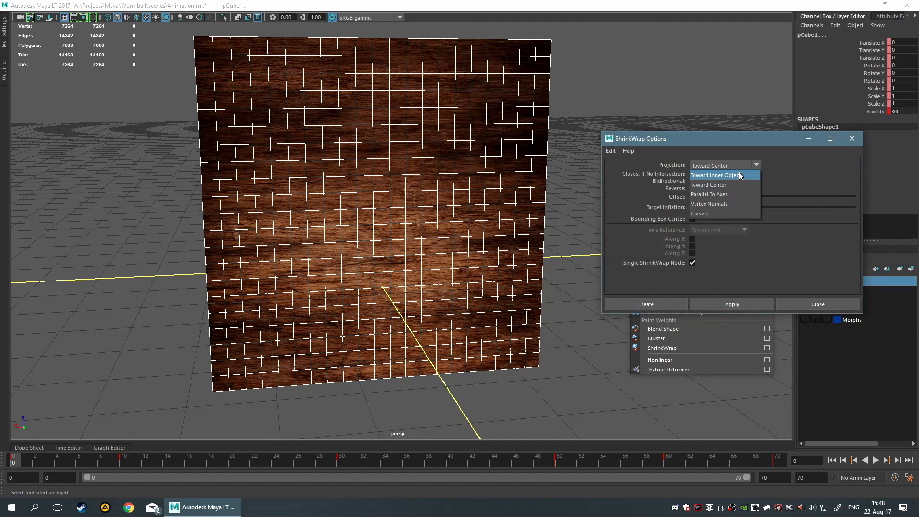
pyautogui.click(715, 175)
pyautogui.click(719, 306)
pyautogui.keyDown('alt'); pyautogui.moveTo(526, 311); pyautogui.dragTo(593, 248); pyautogui.keyUp('alt')
pyautogui.hotkey('ctrl', 'z')
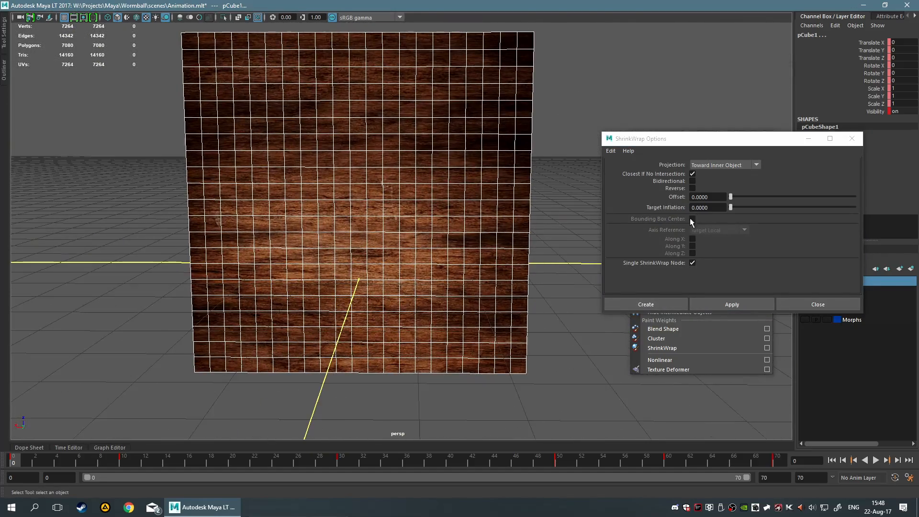
# Create a ShrinkWrap with the offset set to 0.0661 and the projection set to Closest
pyautogui.click(721, 198)
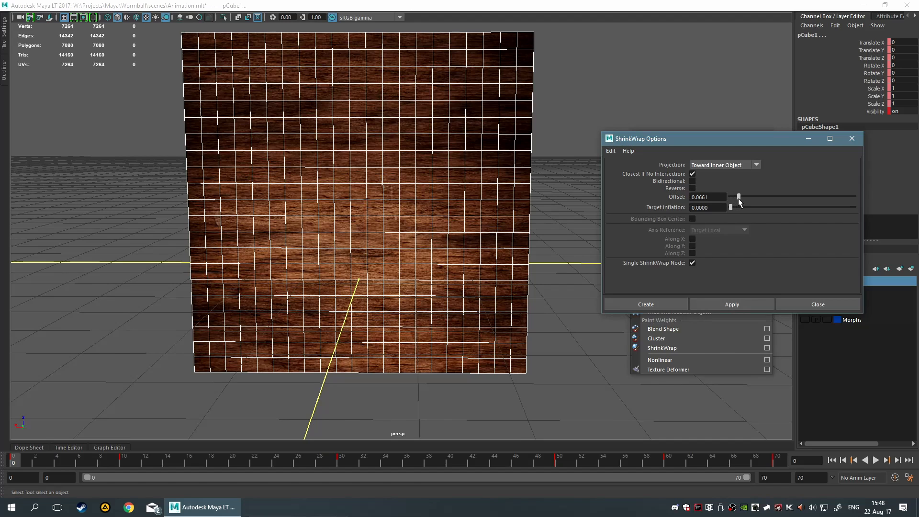
pyautogui.click(723, 165)
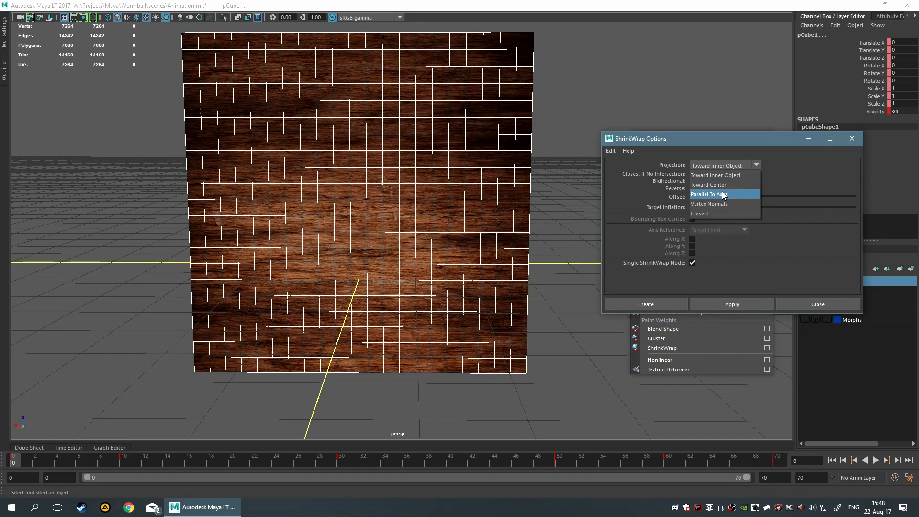
pyautogui.click(735, 214)
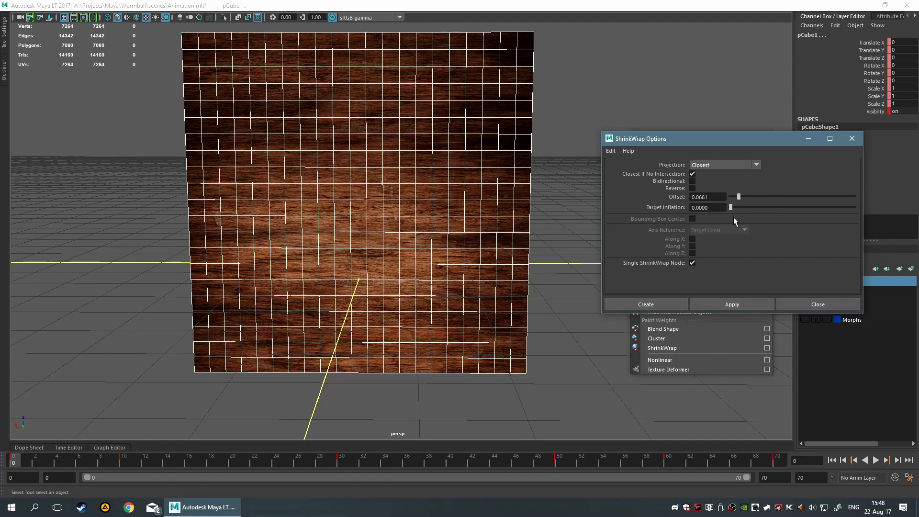
pyautogui.click(665, 300)
pyautogui.keyDown('alt'); pyautogui.moveTo(513, 280); pyautogui.dragTo(488, 276); pyautogui.keyUp('alt')
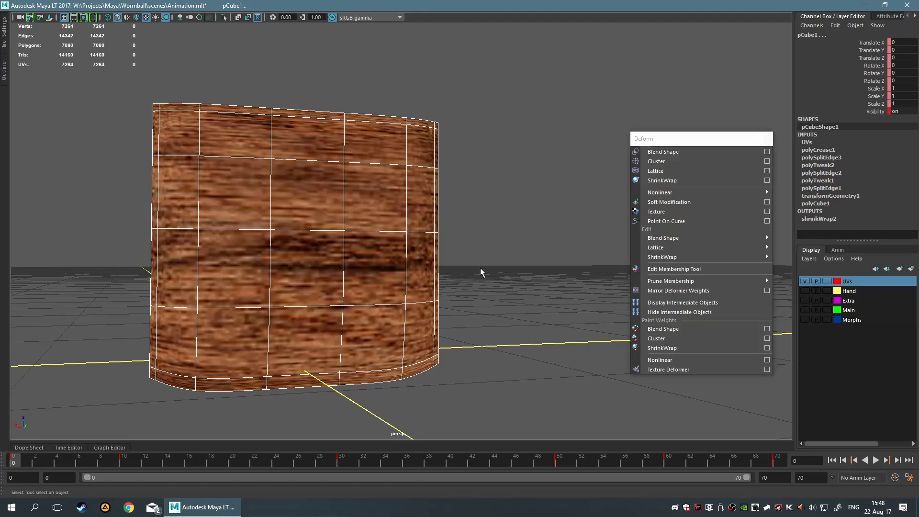
pyautogui.keyDown('alt'); pyautogui.moveTo(481, 267); pyautogui.dragTo(411, 236); pyautogui.keyUp('alt')
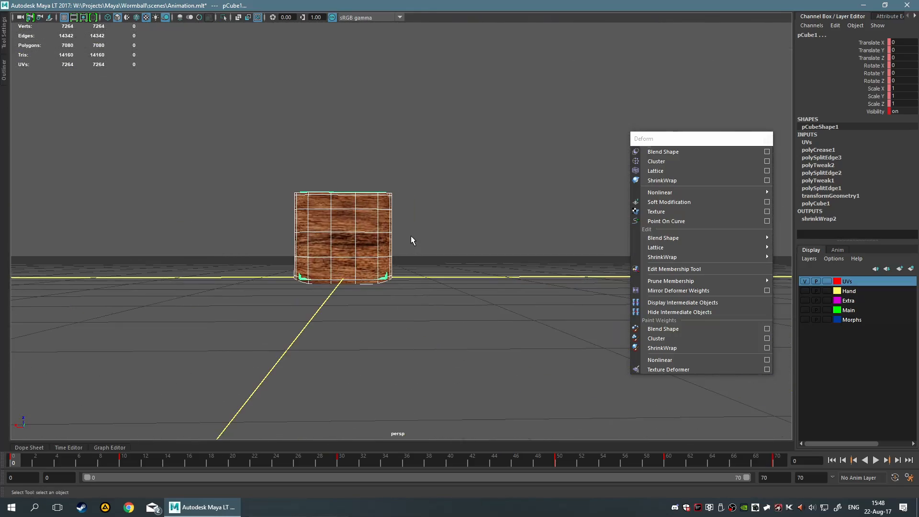
# Select the cube and undo the ShrinkWrap between the plane and cube
pyautogui.scroll(4, 470, 222)
pyautogui.keyDown('alt'); pyautogui.moveTo(469, 222); pyautogui.dragTo(410, 256); pyautogui.keyUp('alt')
pyautogui.keyDown('alt'); pyautogui.moveTo(182, 129); pyautogui.dragTo(533, 338); pyautogui.keyUp('alt')
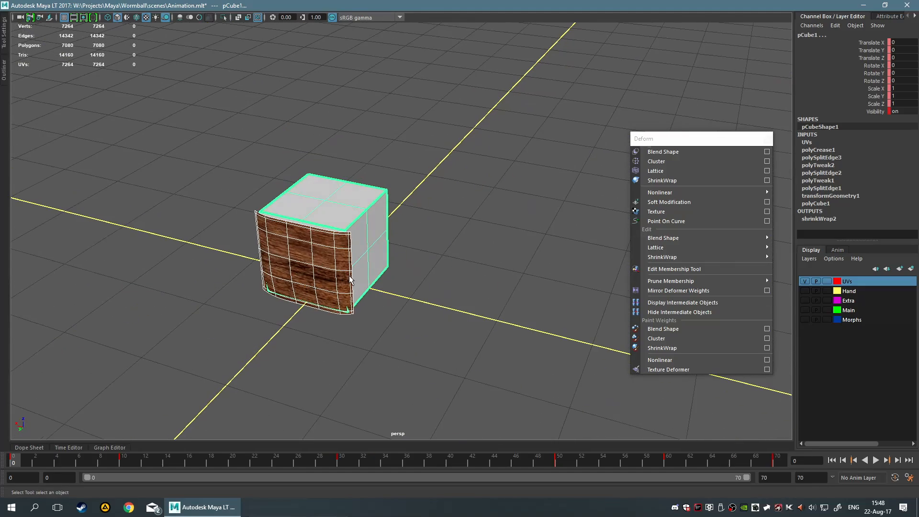
pyautogui.click(336, 284)
pyautogui.hotkey('ctrl', 'z')
pyautogui.hotkey('ctrl', 'z')
# Select the wood plane and delete it
pyautogui.scroll(-5, 450, 281)
pyautogui.click(529, 268)
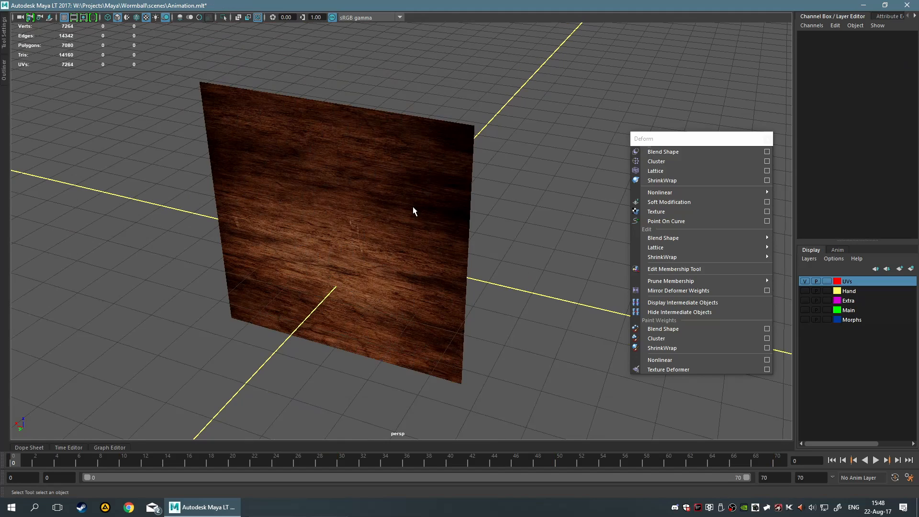
pyautogui.click(412, 207)
pyautogui.press('Delete')
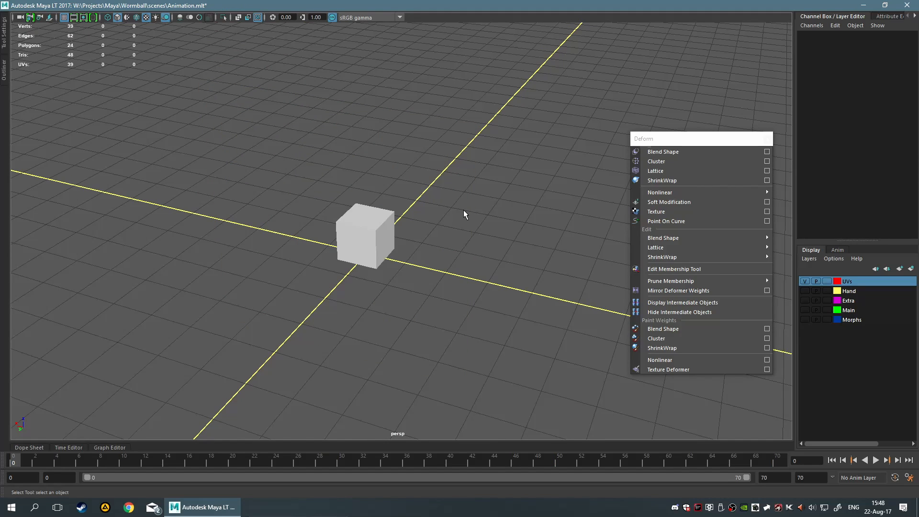
# Close the floating Deform menu and hide the Channel Box panel
pyautogui.click(767, 139)
pyautogui.keyDown('alt'); pyautogui.moveTo(646, 199); pyautogui.dragTo(707, 150); pyautogui.keyUp('alt')
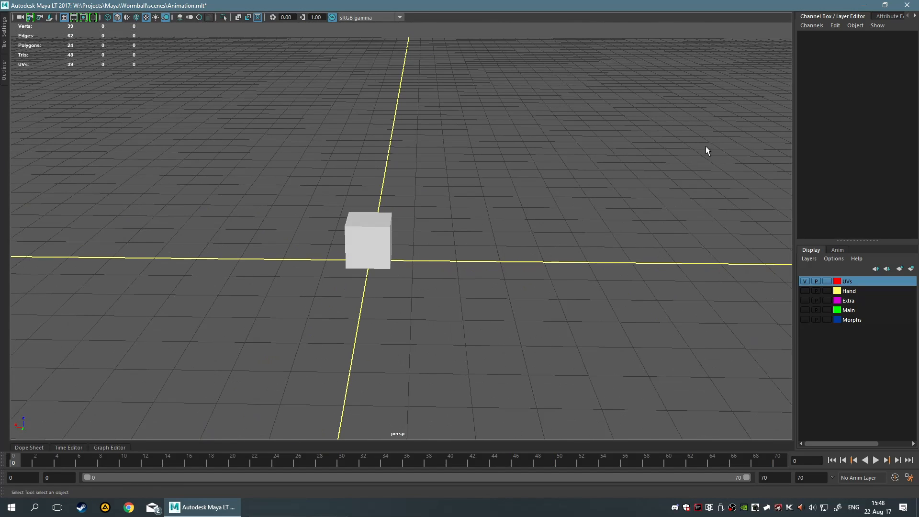
pyautogui.click(835, 17)
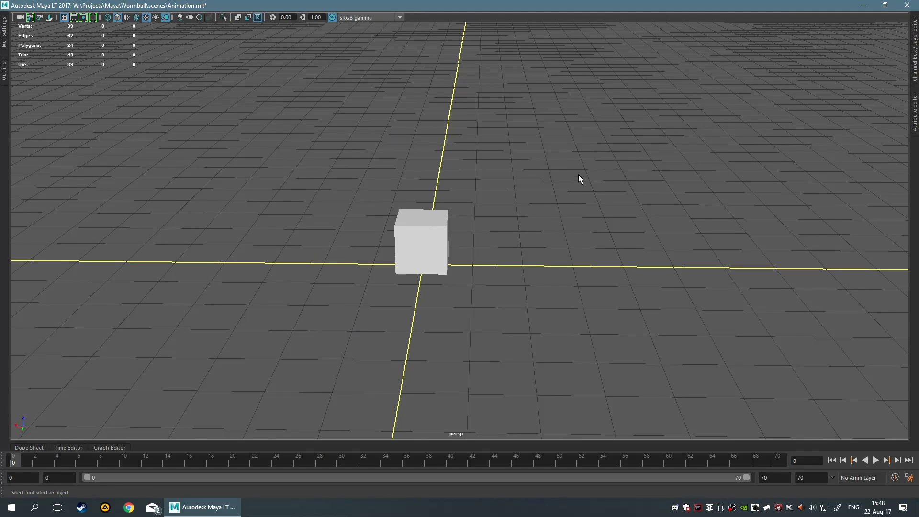
pyautogui.keyDown('alt'); pyautogui.moveTo(578, 175); pyautogui.dragTo(595, 168); pyautogui.keyUp('alt')
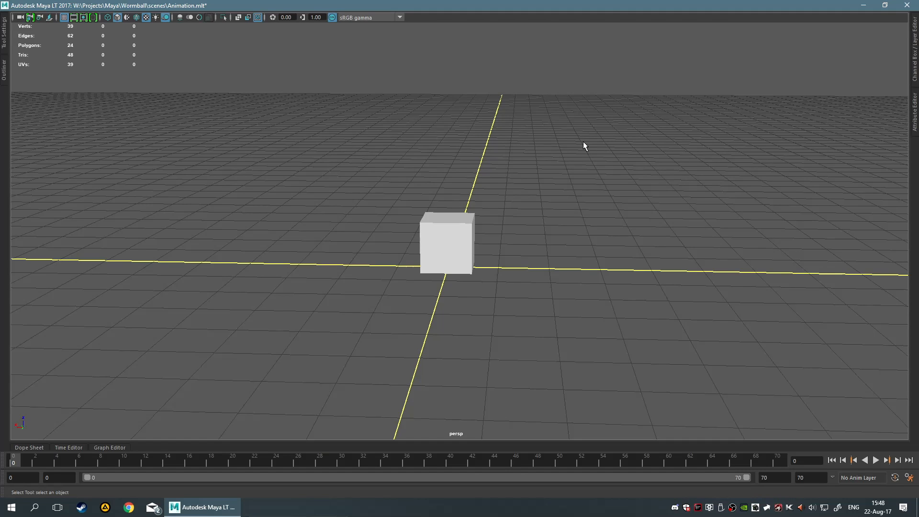
# Unhide the wood plane pPlane1 through the Outliner, then close the Outliner
pyautogui.keyDown('alt'); pyautogui.moveTo(584, 143); pyautogui.dragTo(531, 201); pyautogui.keyUp('alt')
pyautogui.click(437, 222)
pyautogui.click(562, 215)
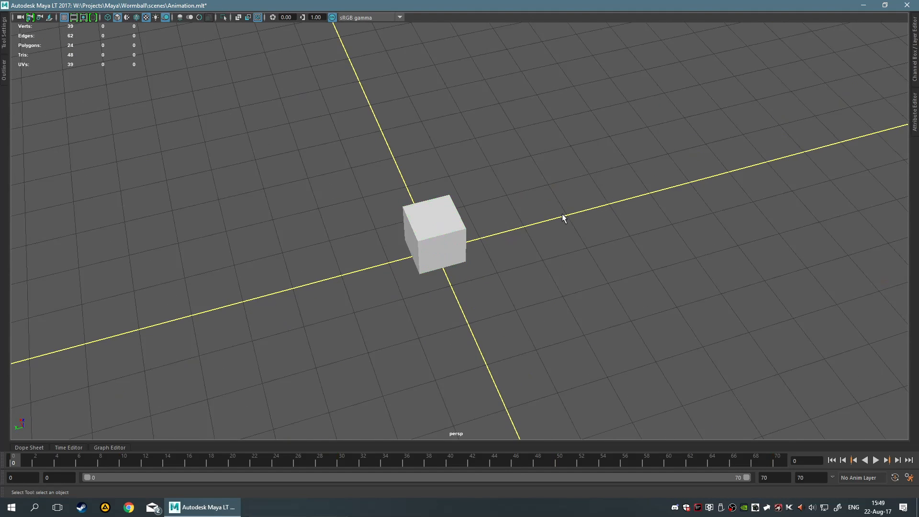
pyautogui.click(4, 69)
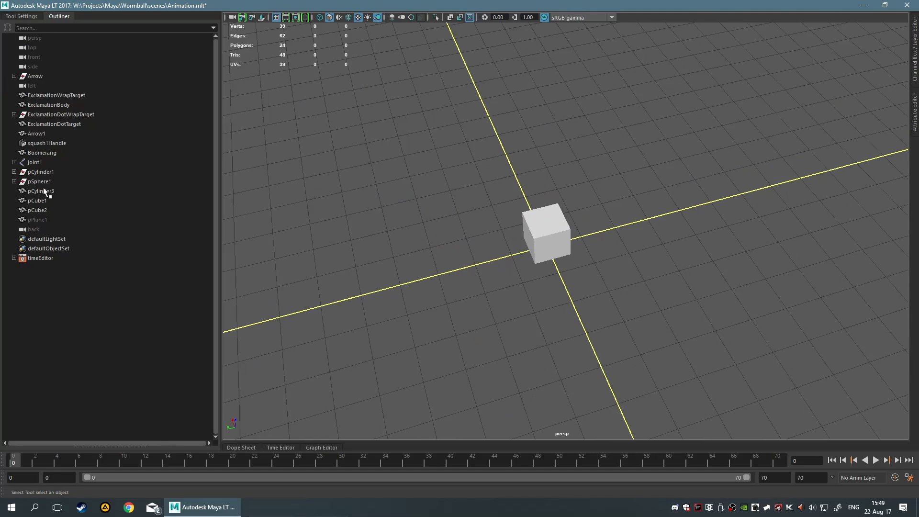
pyautogui.click(55, 220)
pyautogui.hotkey('shift', 'h')
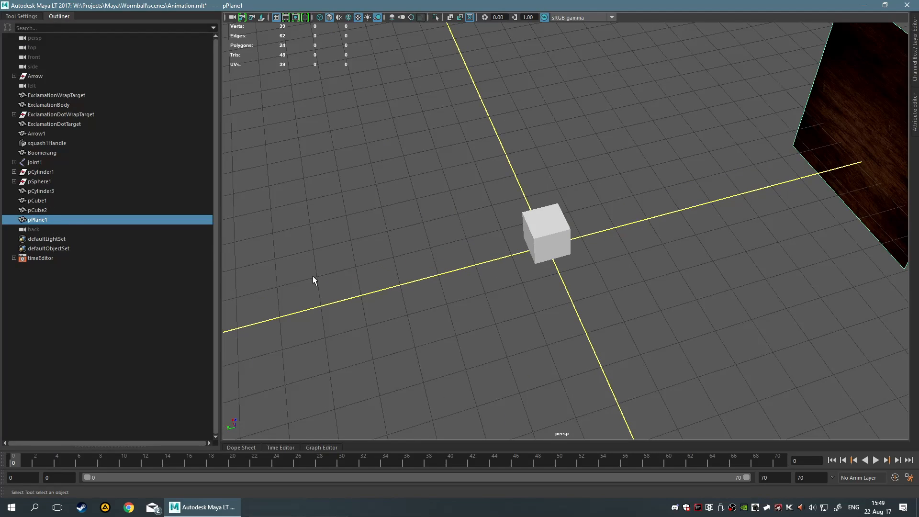
pyautogui.click(52, 18)
pyautogui.click(186, 218)
pyautogui.keyDown('alt'); pyautogui.moveTo(187, 223); pyautogui.dragTo(279, 188); pyautogui.keyUp('alt')
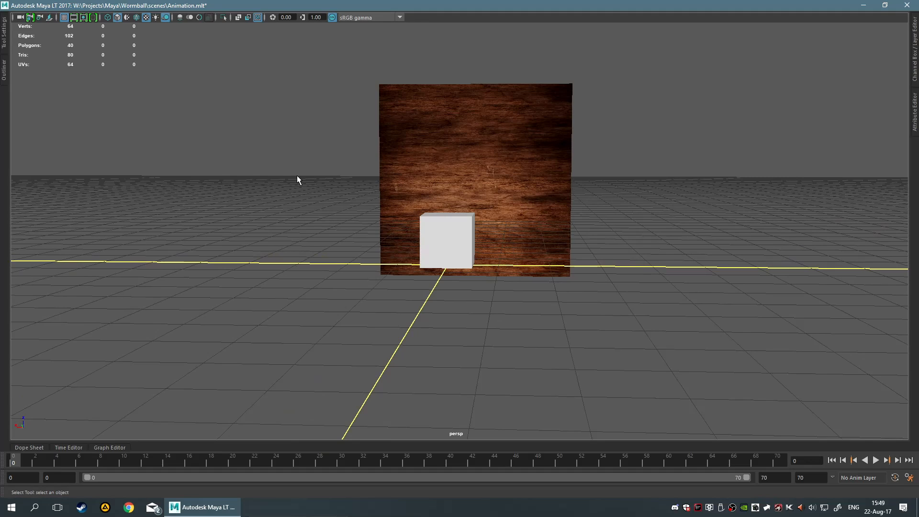
# With the cube selected, toggle the viewport's Use default material shading option
pyautogui.click(464, 232)
pyautogui.press('space')
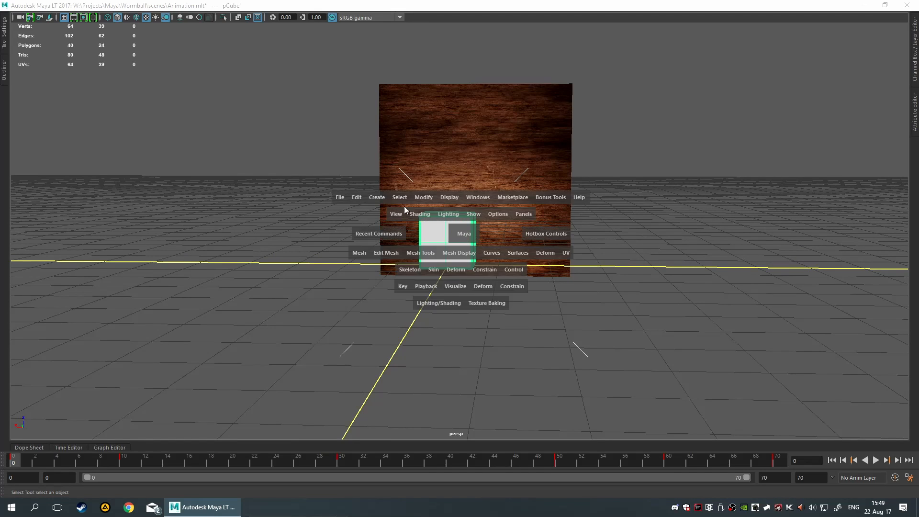
pyautogui.click(417, 215)
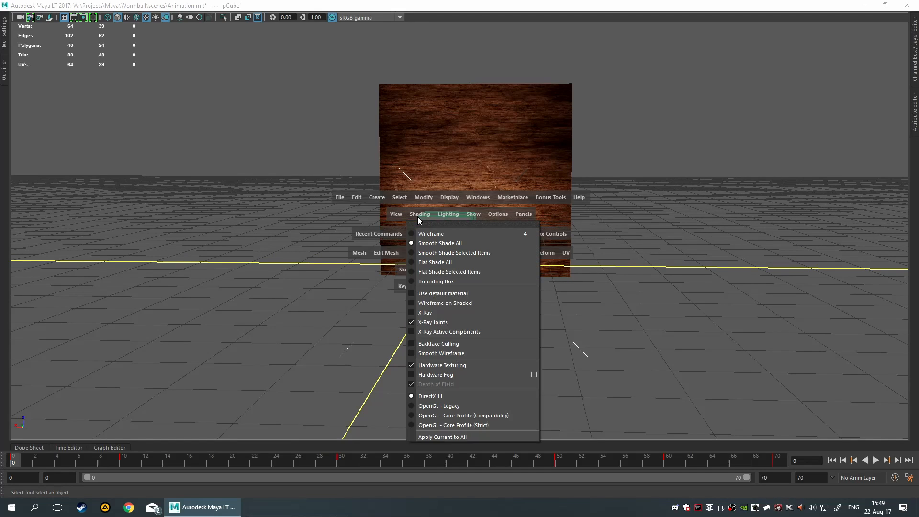
pyautogui.click(474, 294)
pyautogui.moveTo(610, 272)
pyautogui.keyDown('alt'); pyautogui.mouseDown()
pyautogui.moveTo(554, 287)
pyautogui.moveTo(572, 258)
pyautogui.moveTo(511, 251)
pyautogui.mouseUp(); pyautogui.keyUp('alt')
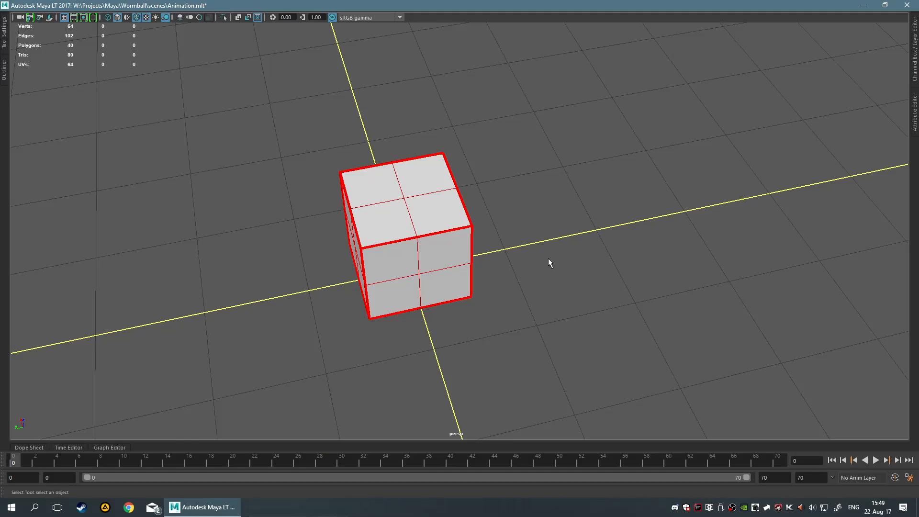
# Orbit and zoom around the subdivided cube to inspect it from several angles
pyautogui.keyDown('alt'); pyautogui.moveTo(538, 239); pyautogui.dragTo(569, 244); pyautogui.keyUp('alt')
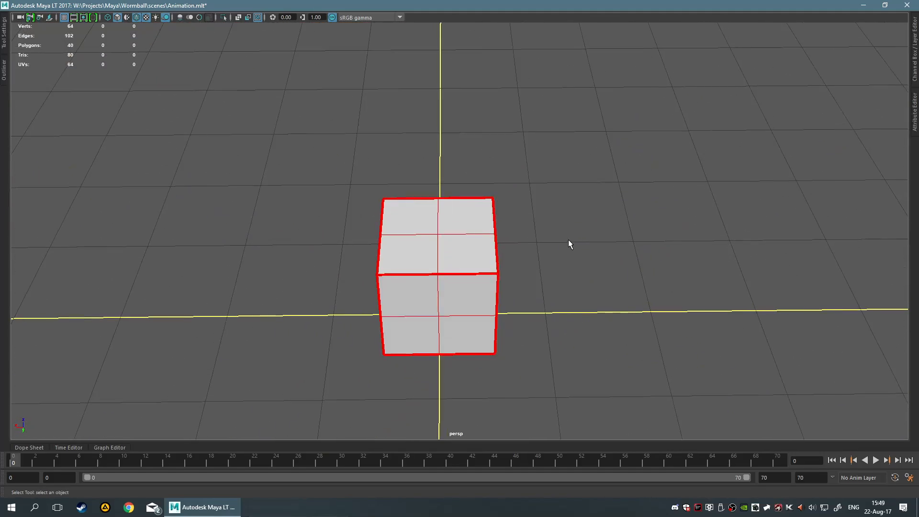
pyautogui.scroll(5, 568, 244)
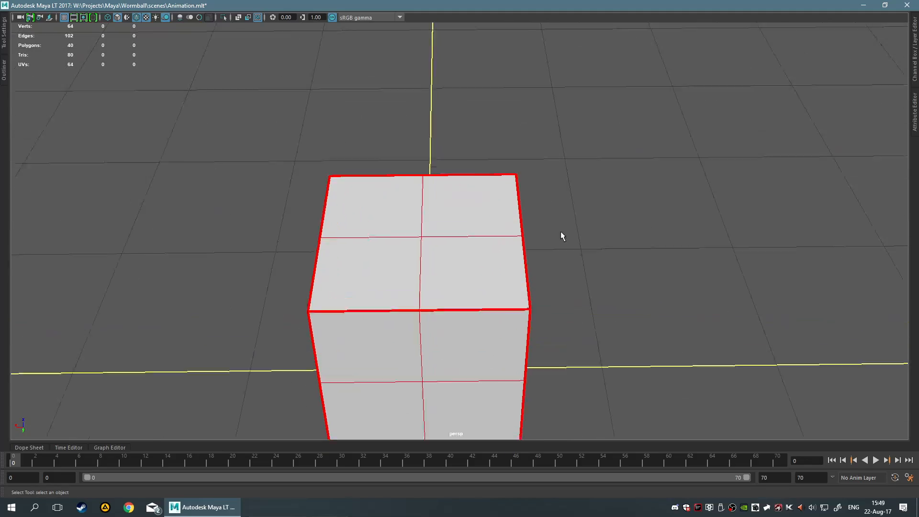
pyautogui.keyDown('alt'); pyautogui.moveTo(628, 244); pyautogui.dragTo(495, 159); pyautogui.keyUp('alt')
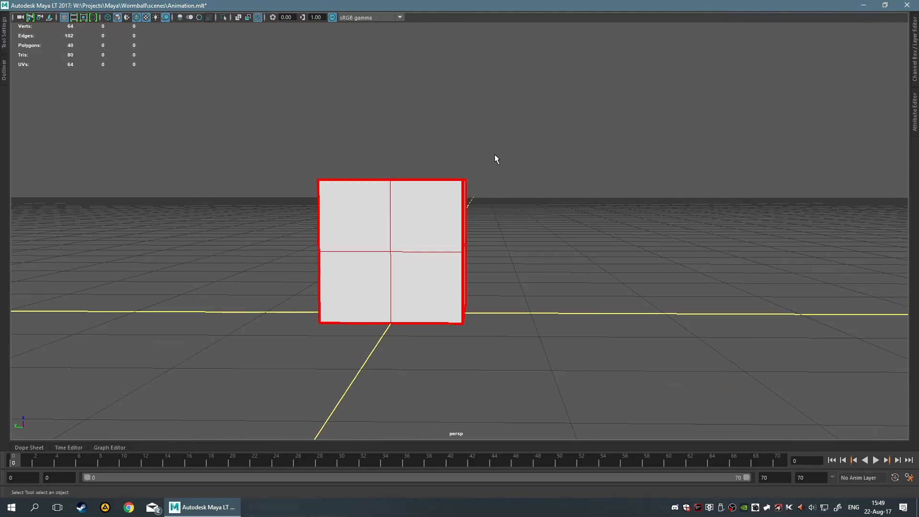
pyautogui.keyDown('alt'); pyautogui.moveTo(597, 250); pyautogui.dragTo(516, 285); pyautogui.keyUp('alt')
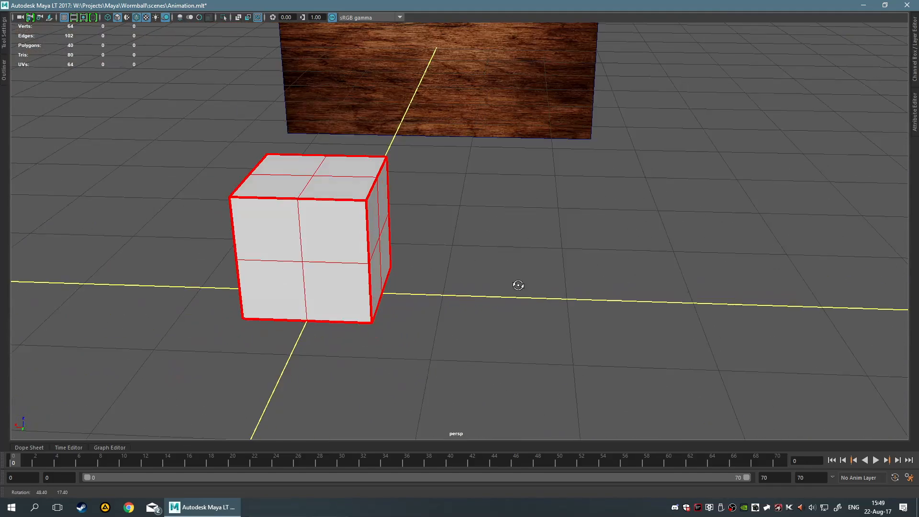
pyautogui.keyDown('alt'); pyautogui.moveTo(517, 285); pyautogui.dragTo(512, 286, button='middle'); pyautogui.keyUp('alt')
pyautogui.scroll(-5, 513, 286)
pyautogui.keyDown('alt'); pyautogui.moveTo(576, 179); pyautogui.dragTo(551, 263, button='middle'); pyautogui.keyUp('alt')
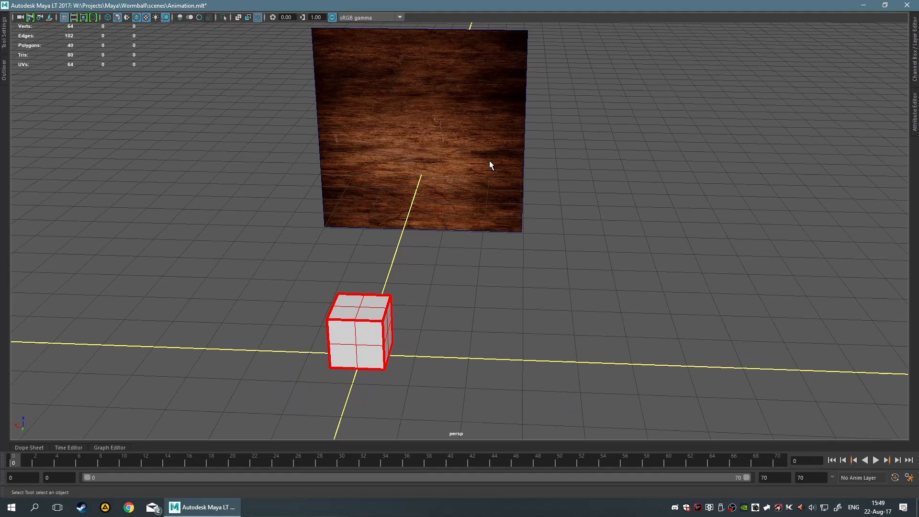
# Inspect the cube and wood plane by selecting each and zooming in the back view
pyautogui.click(489, 165)
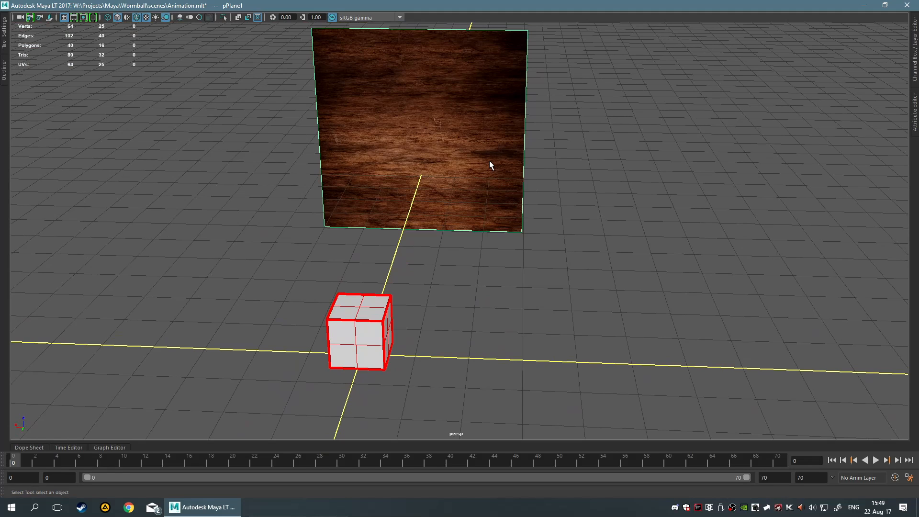
pyautogui.click(538, 284)
pyautogui.keyDown('alt'); pyautogui.moveTo(539, 284); pyautogui.dragTo(615, 206, button='middle'); pyautogui.keyUp('alt')
pyautogui.click(466, 283)
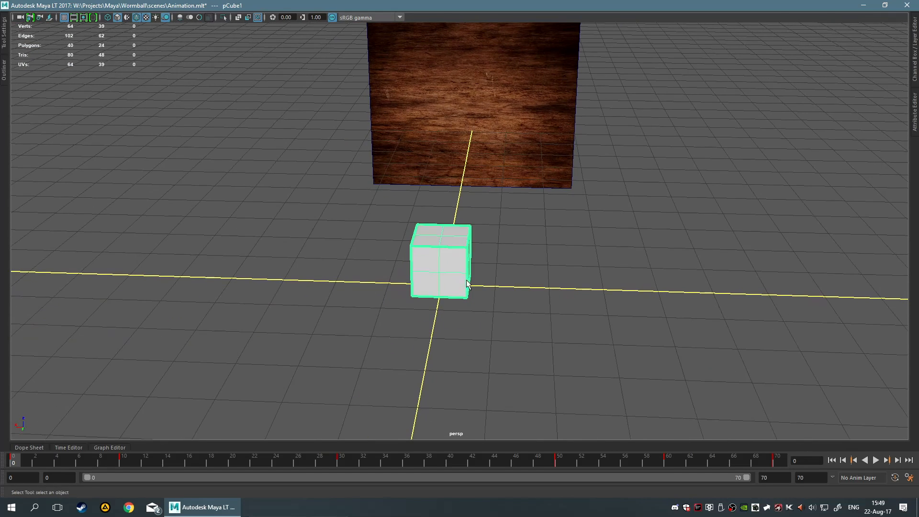
pyautogui.click(562, 250)
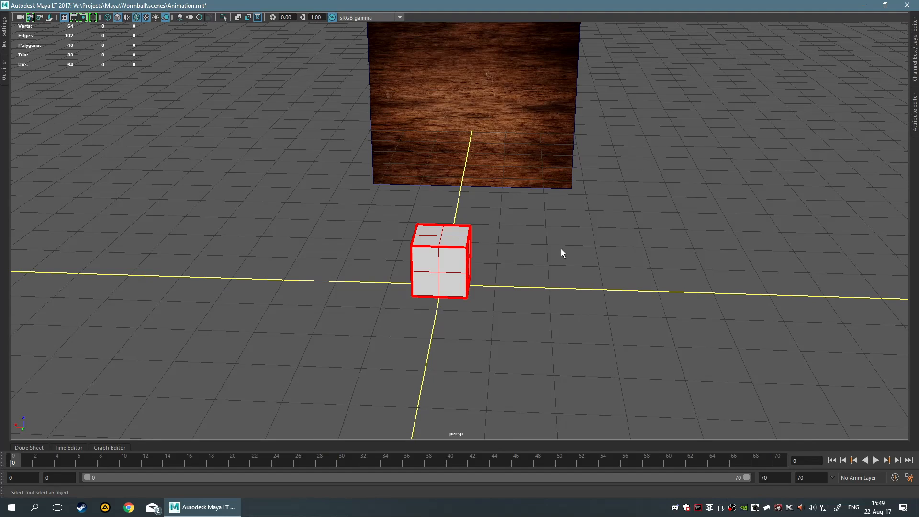
pyautogui.press('space')
pyautogui.press('space')
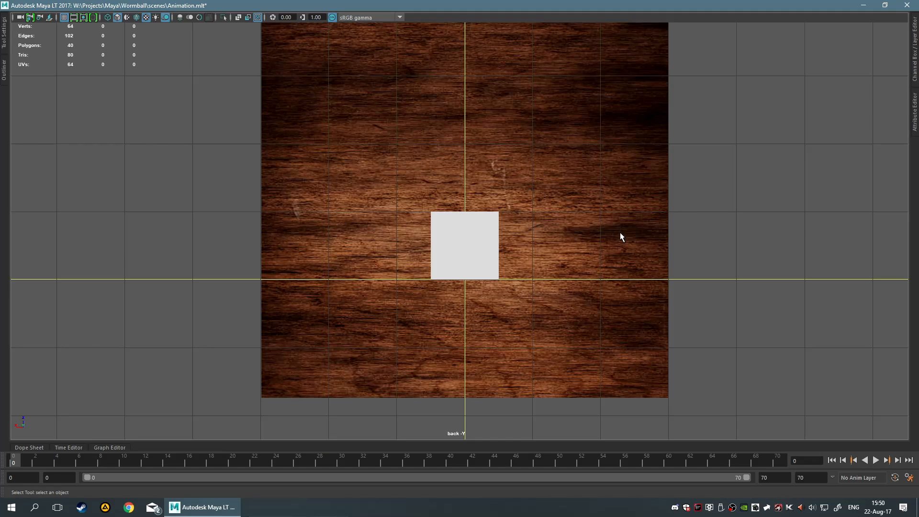
pyautogui.scroll(2, 620, 234)
pyautogui.scroll(-4, 619, 235)
pyautogui.scroll(4, 615, 236)
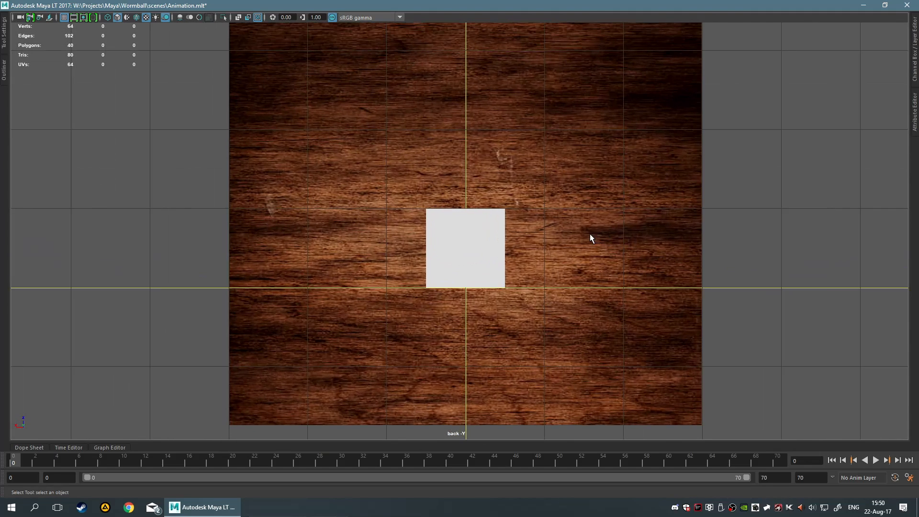
pyautogui.scroll(-4, 354, 142)
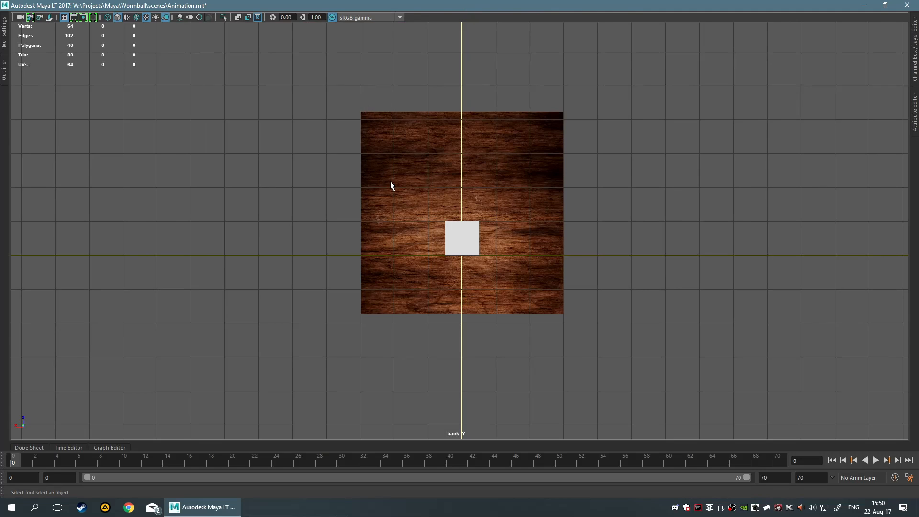
pyautogui.scroll(2, 359, 175)
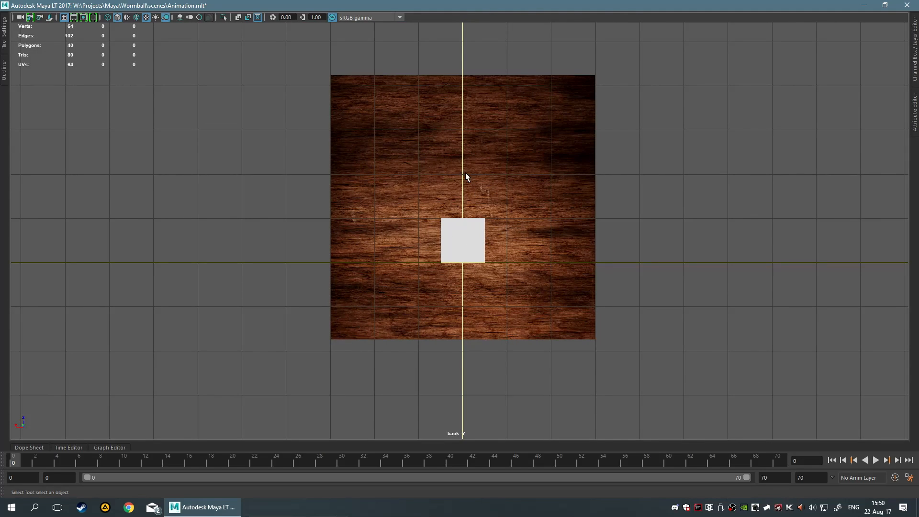
pyautogui.scroll(2, 460, 230)
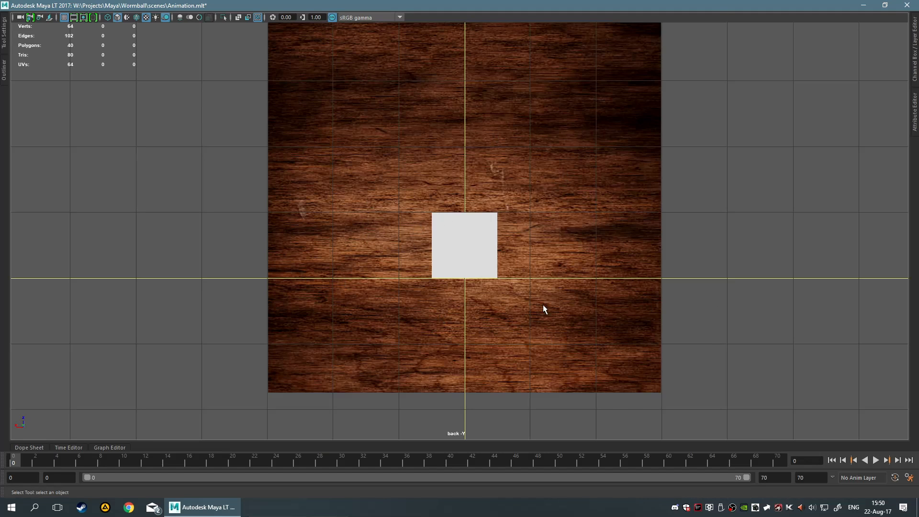
# In the four-view layout, select the wood plane and move it with the Move tool
pyautogui.press('space')
pyautogui.keyDown('alt'); pyautogui.moveTo(728, 165); pyautogui.dragTo(617, 182); pyautogui.keyUp('alt')
pyautogui.scroll(-5, 726, 184)
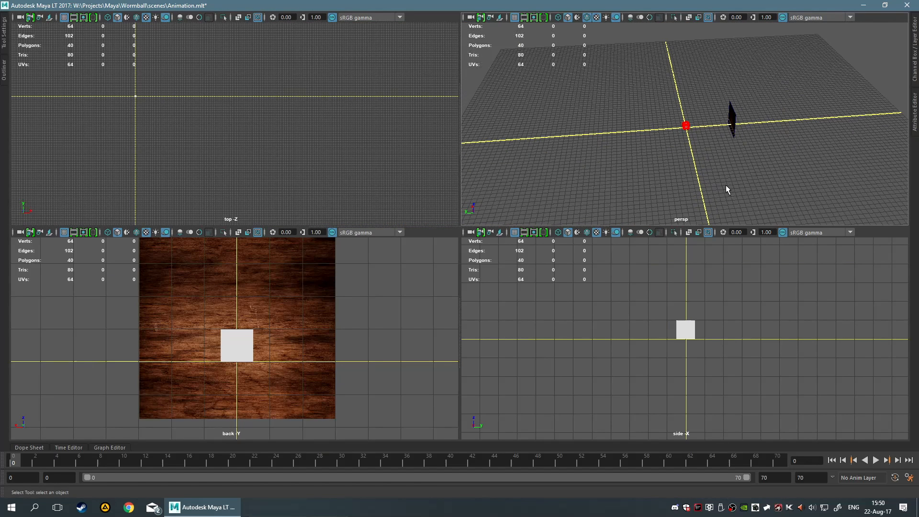
pyautogui.click(729, 127)
pyautogui.press('w')
pyautogui.moveTo(715, 125); pyautogui.dragTo(722, 154)
pyautogui.press('space')
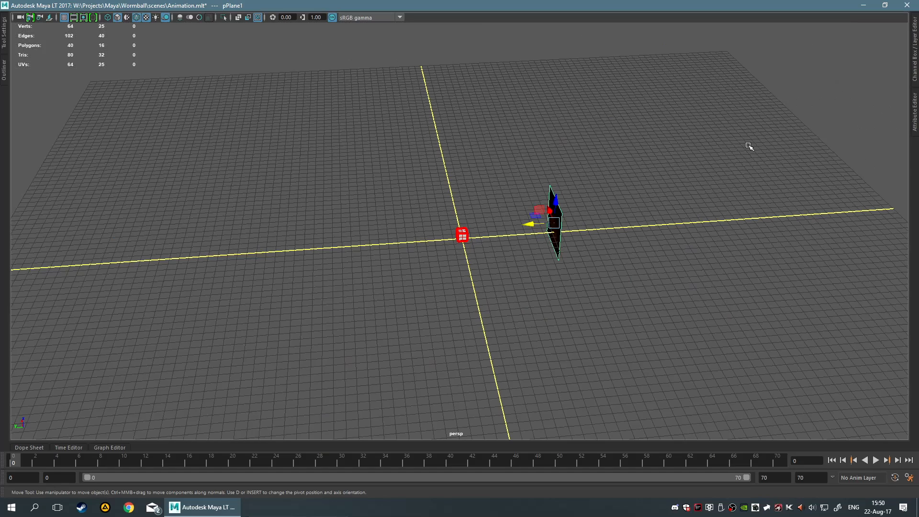
pyautogui.keyDown('alt'); pyautogui.moveTo(584, 164); pyautogui.dragTo(628, 154); pyautogui.keyUp('alt')
pyautogui.press('space')
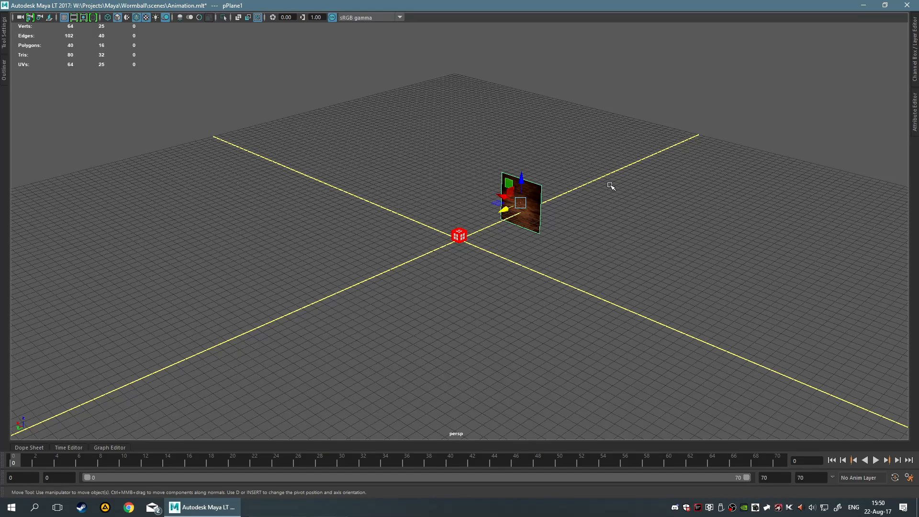
pyautogui.scroll(6, 610, 187)
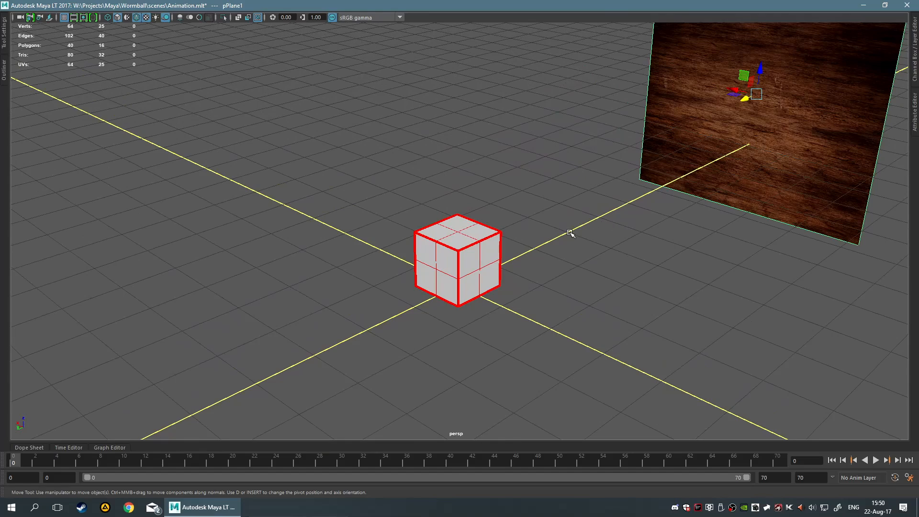
pyautogui.moveTo(570, 236)
pyautogui.keyDown('alt'); pyautogui.mouseDown()
pyautogui.moveTo(558, 226)
pyautogui.moveTo(601, 227)
pyautogui.moveTo(599, 208)
pyautogui.moveTo(659, 174)
pyautogui.moveTo(580, 213)
pyautogui.moveTo(574, 236)
pyautogui.mouseUp(); pyautogui.keyUp('alt')
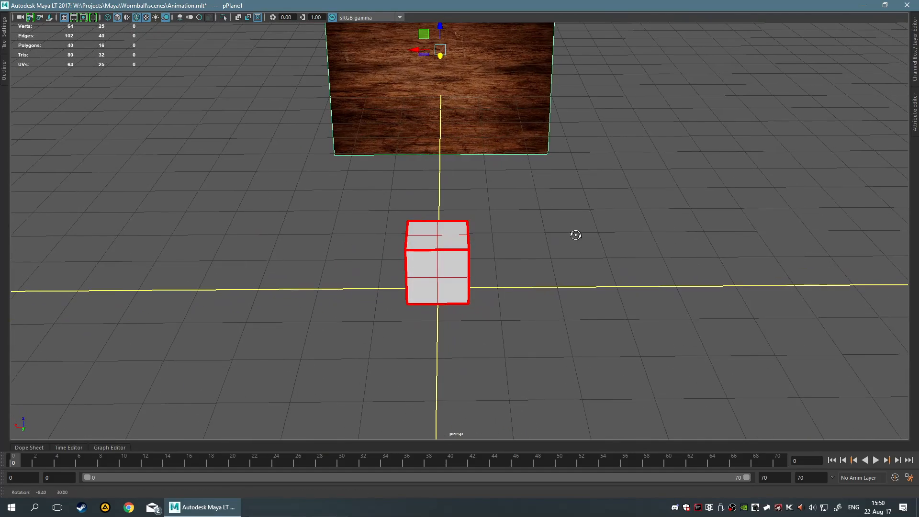
# Select the cube and the wood plane in turn while orbiting to check their positions
pyautogui.click(537, 224)
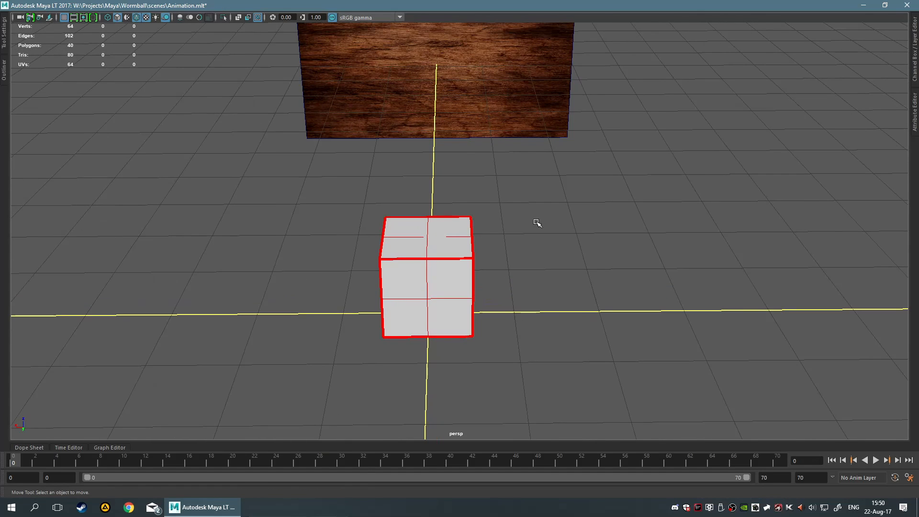
pyautogui.keyDown('alt'); pyautogui.moveTo(537, 224); pyautogui.dragTo(521, 233); pyautogui.keyUp('alt')
pyautogui.scroll(2, 567, 212)
pyautogui.click(441, 210)
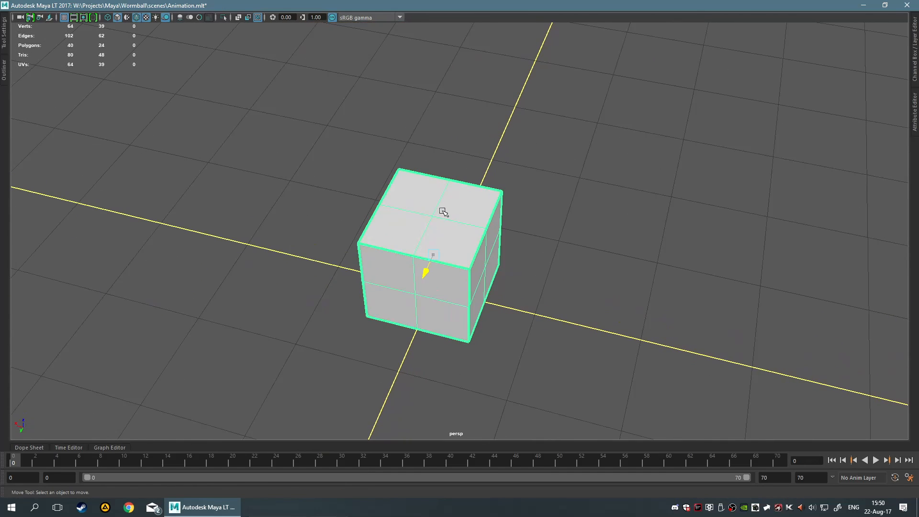
pyautogui.keyDown('alt'); pyautogui.moveTo(578, 195); pyautogui.dragTo(601, 175); pyautogui.keyUp('alt')
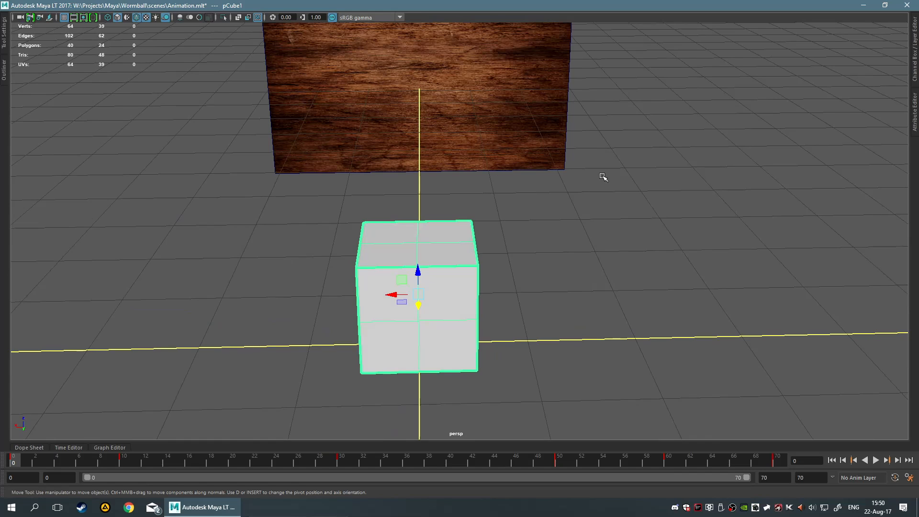
pyautogui.click(613, 271)
pyautogui.keyDown('alt'); pyautogui.moveTo(612, 272); pyautogui.dragTo(593, 236); pyautogui.keyUp('alt')
pyautogui.click(525, 195)
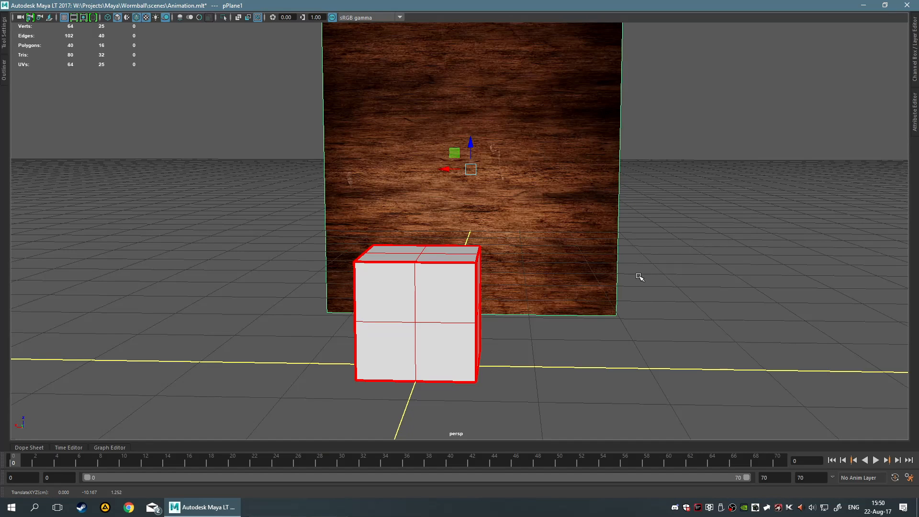
pyautogui.click(631, 314)
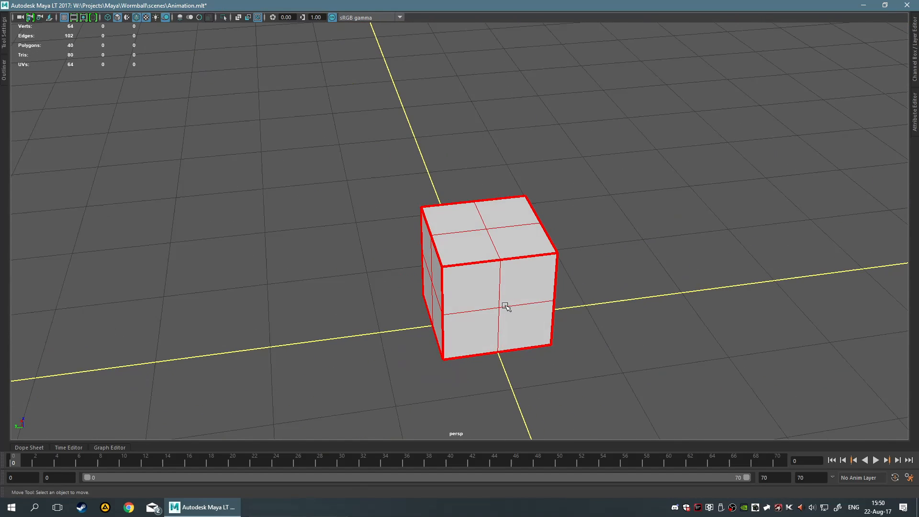
pyautogui.click(508, 306)
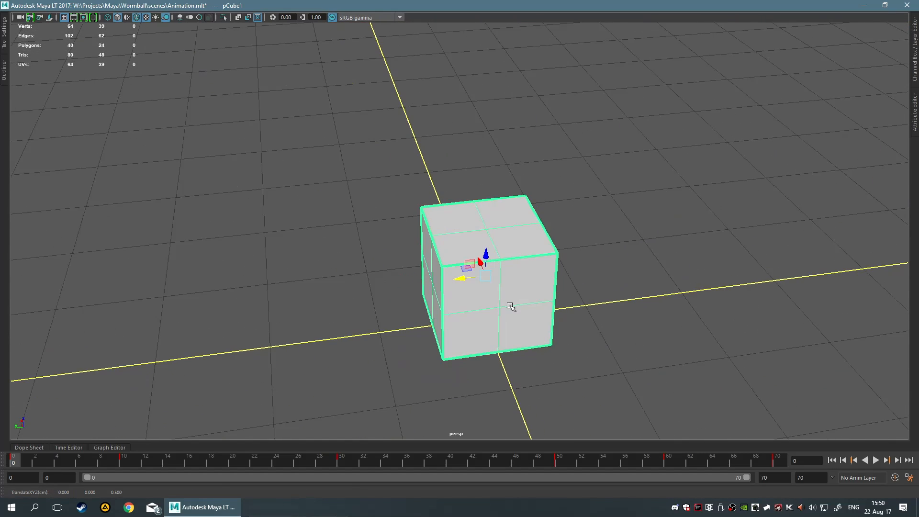
# Orbit and zoom around the cube to inspect its edge loops
pyautogui.keyDown('alt'); pyautogui.moveTo(626, 293); pyautogui.dragTo(629, 294); pyautogui.keyUp('alt')
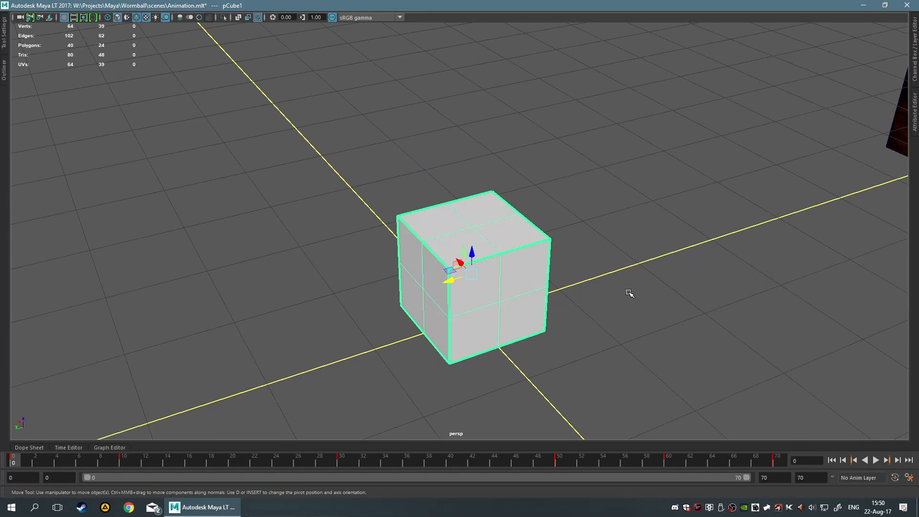
pyautogui.keyDown('alt'); pyautogui.moveTo(661, 268); pyautogui.dragTo(687, 282); pyautogui.keyUp('alt')
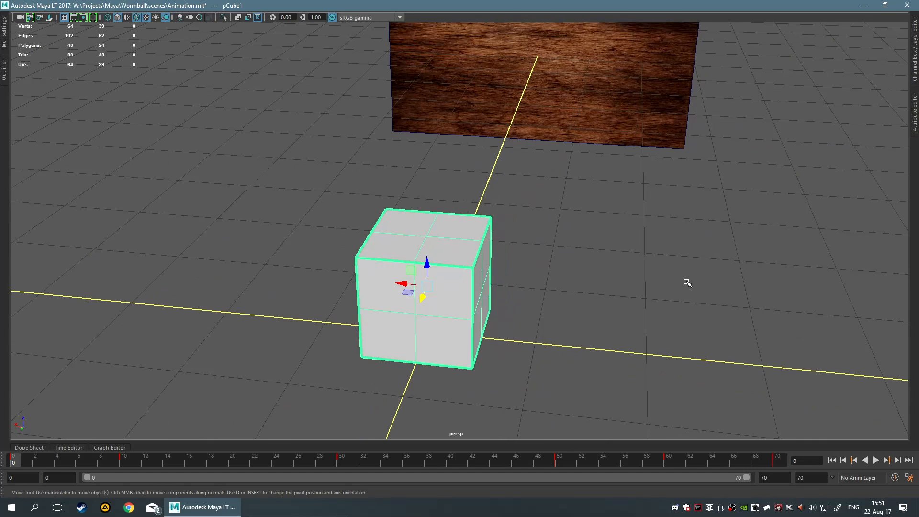
pyautogui.scroll(4, 687, 282)
pyautogui.click(605, 263)
pyautogui.keyDown('alt'); pyautogui.moveTo(557, 239); pyautogui.dragTo(558, 268); pyautogui.keyUp('alt')
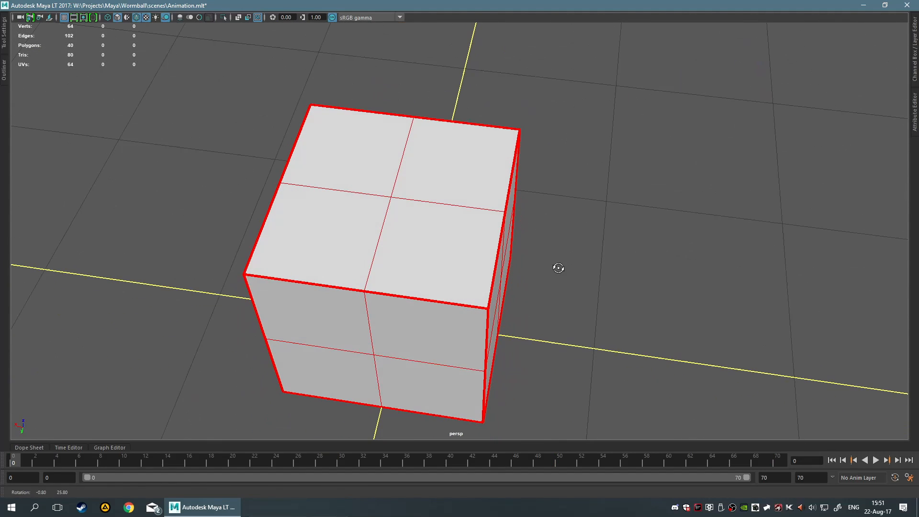
pyautogui.keyDown('alt'); pyautogui.moveTo(644, 305); pyautogui.dragTo(658, 293); pyautogui.keyUp('alt')
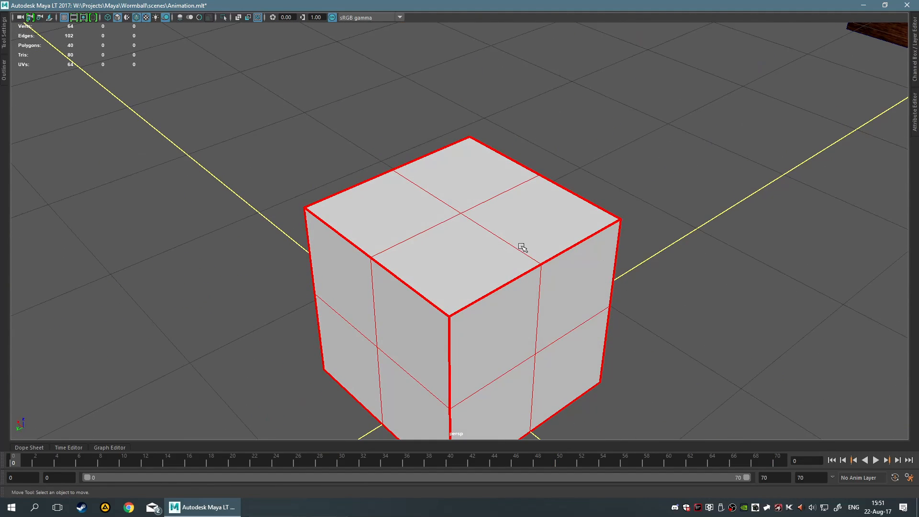
pyautogui.scroll(-2, 639, 240)
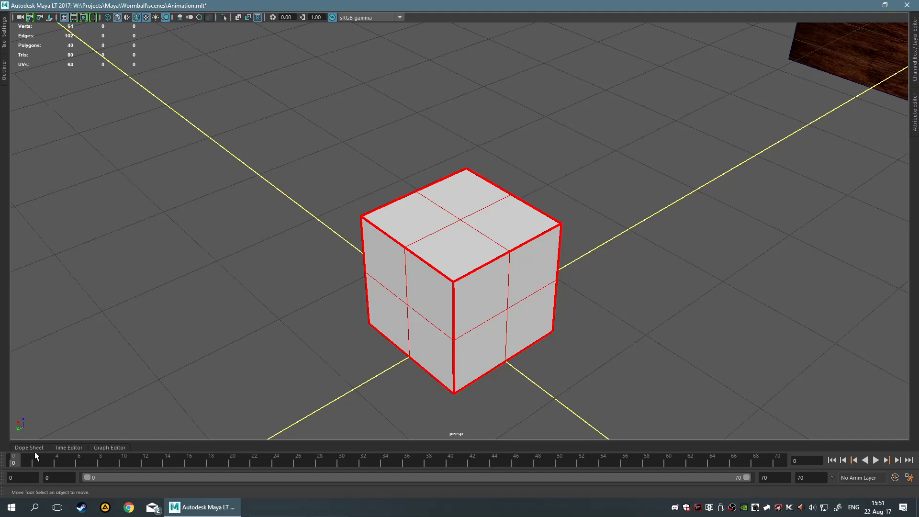
# Play the animation and scrub the timeline to frame 10 to watch the cube begin to unfold
pyautogui.hotkey('alt', 'v')
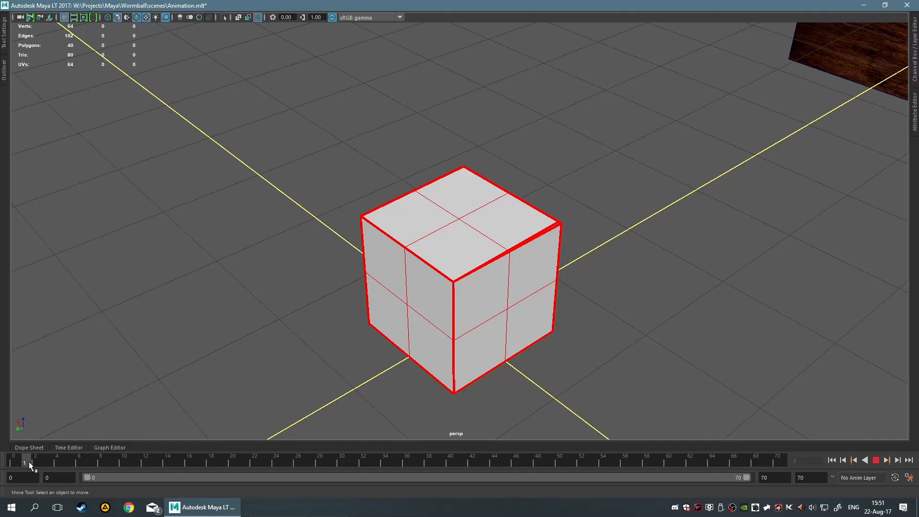
pyautogui.moveTo(29, 461); pyautogui.dragTo(122, 466)
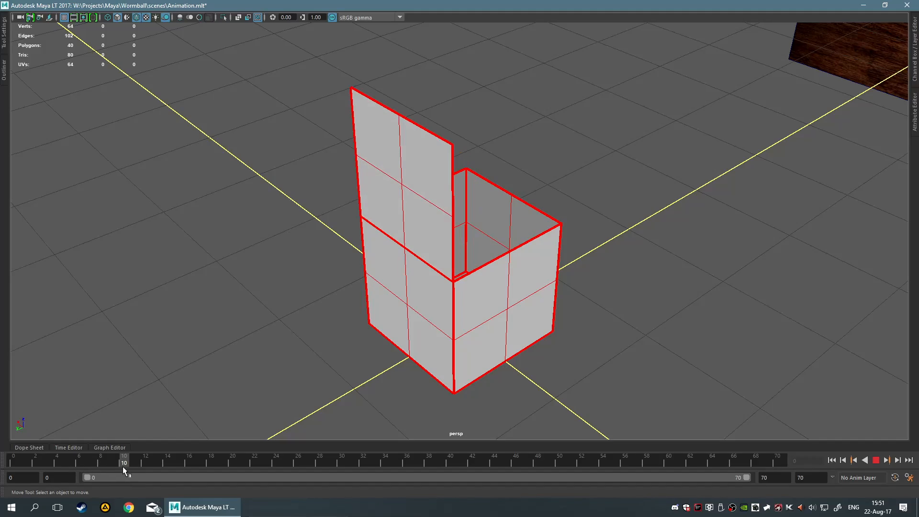
pyautogui.keyDown('alt'); pyautogui.moveTo(492, 359); pyautogui.dragTo(242, 287); pyautogui.keyUp('alt')
# Switch to the back view and inspect the unfolding cube against the wood plane by selecting it and zooming
pyautogui.press('space')
pyautogui.press('space')
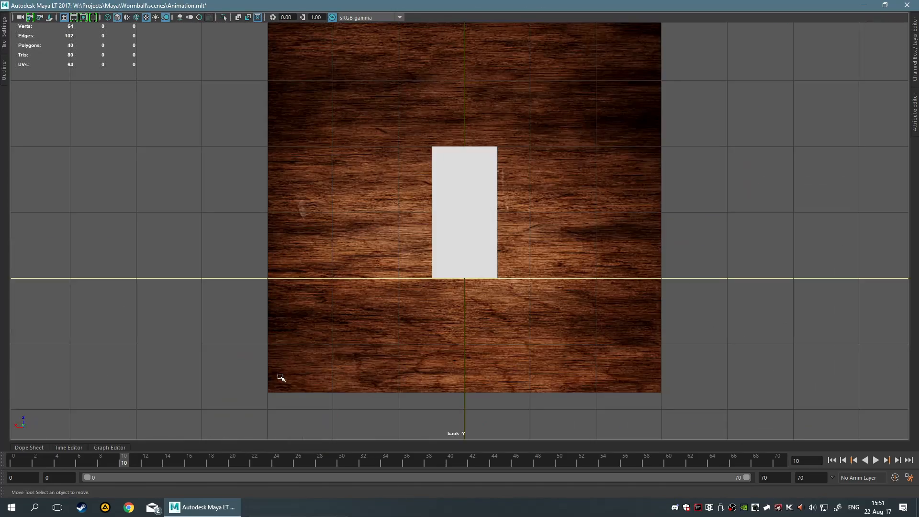
pyautogui.scroll(5, 281, 377)
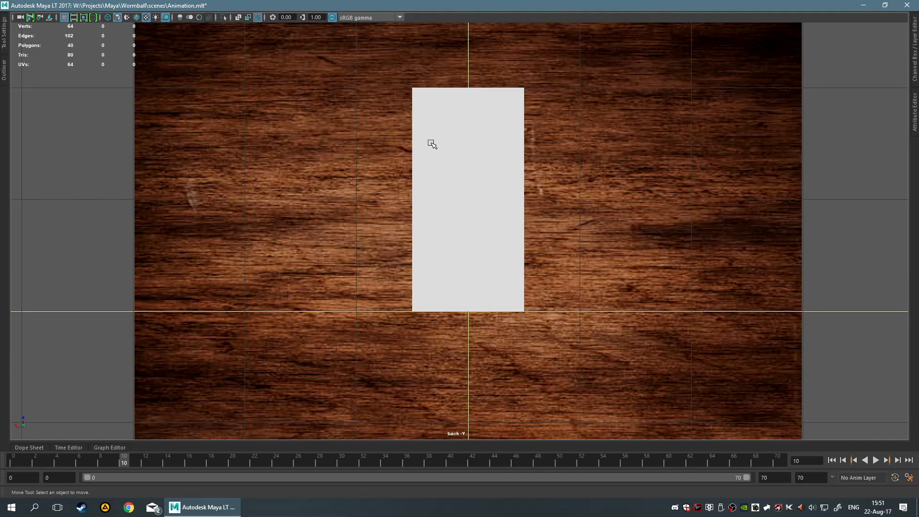
pyautogui.click(471, 226)
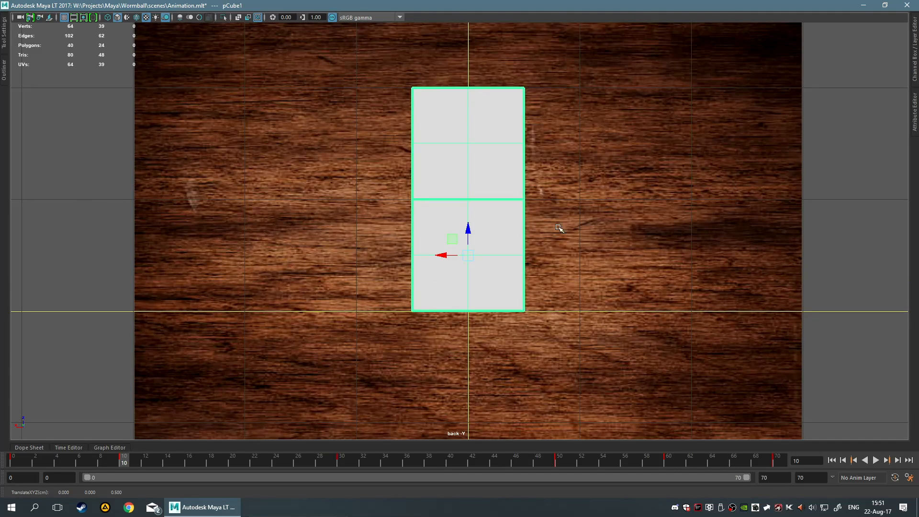
pyautogui.click(558, 227)
pyautogui.scroll(-5, 550, 165)
pyautogui.click(579, 170)
pyautogui.scroll(3, 624, 189)
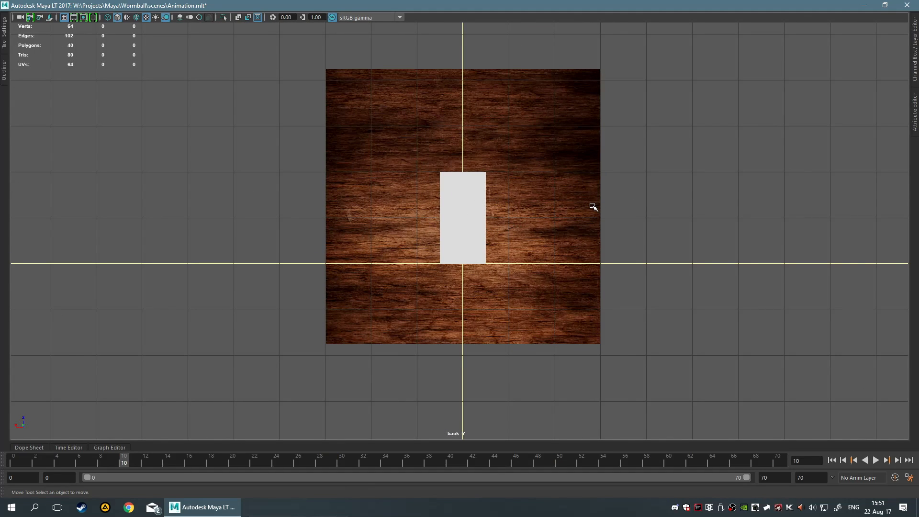
# Return to the perspective view, scrub to frame 20, and select the wood plane to check its position
pyautogui.press('space')
pyautogui.press('space')
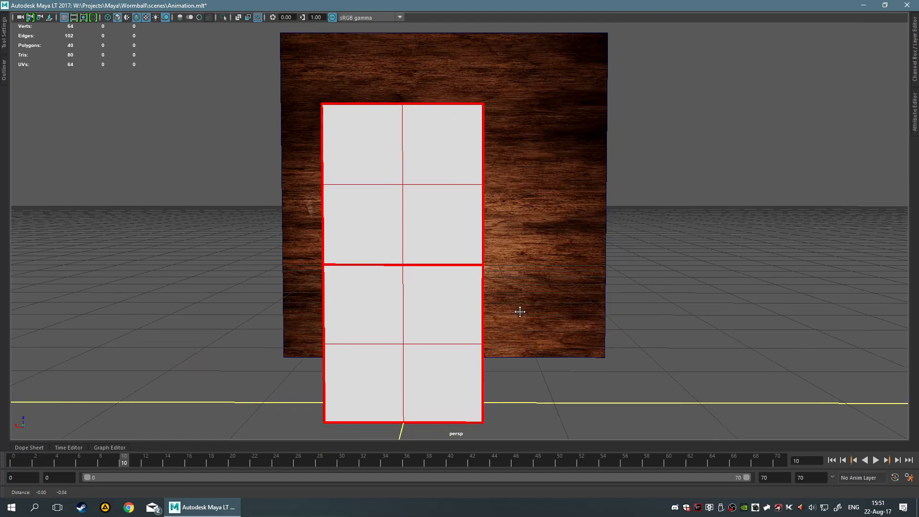
pyautogui.keyDown('alt'); pyautogui.moveTo(520, 311); pyautogui.dragTo(541, 181); pyautogui.keyUp('alt')
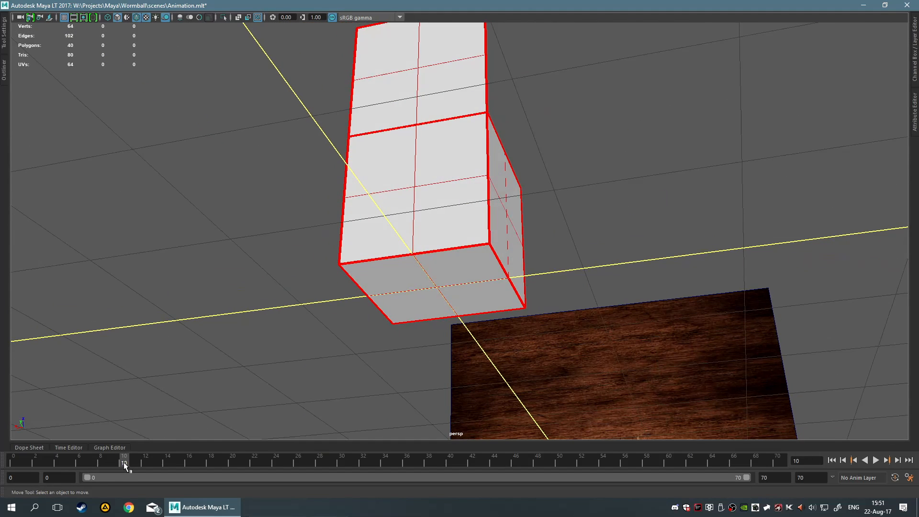
pyautogui.moveTo(130, 461); pyautogui.dragTo(231, 466)
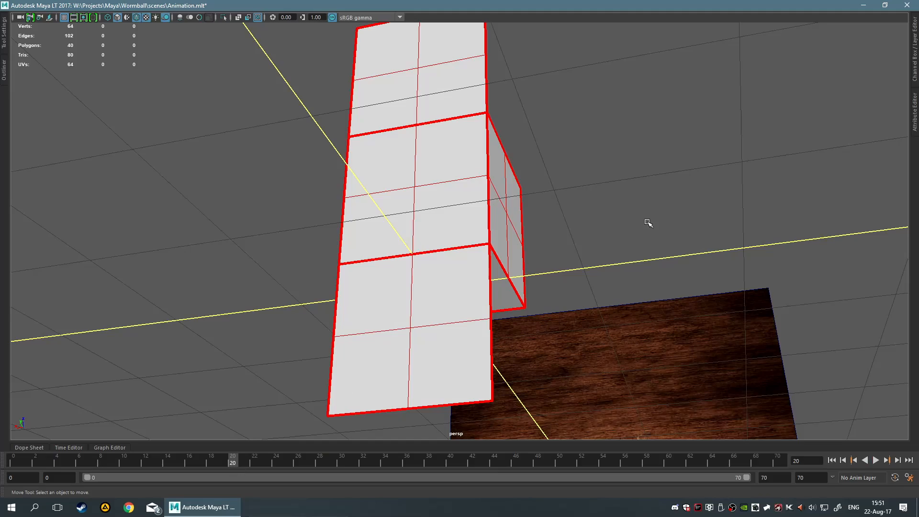
pyautogui.keyDown('alt'); pyautogui.moveTo(646, 219); pyautogui.dragTo(646, 249); pyautogui.keyUp('alt')
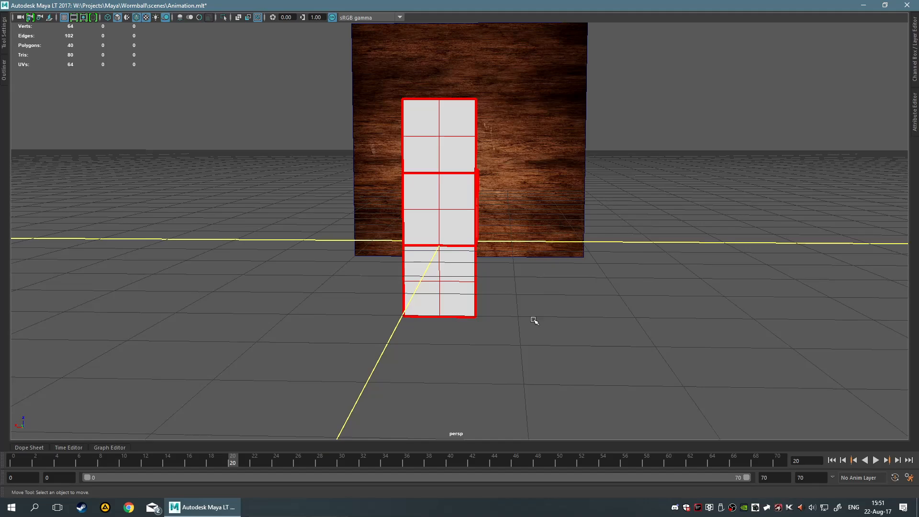
pyautogui.keyDown('alt'); pyautogui.moveTo(533, 318); pyautogui.dragTo(563, 318); pyautogui.keyUp('alt')
pyautogui.click(252, 122)
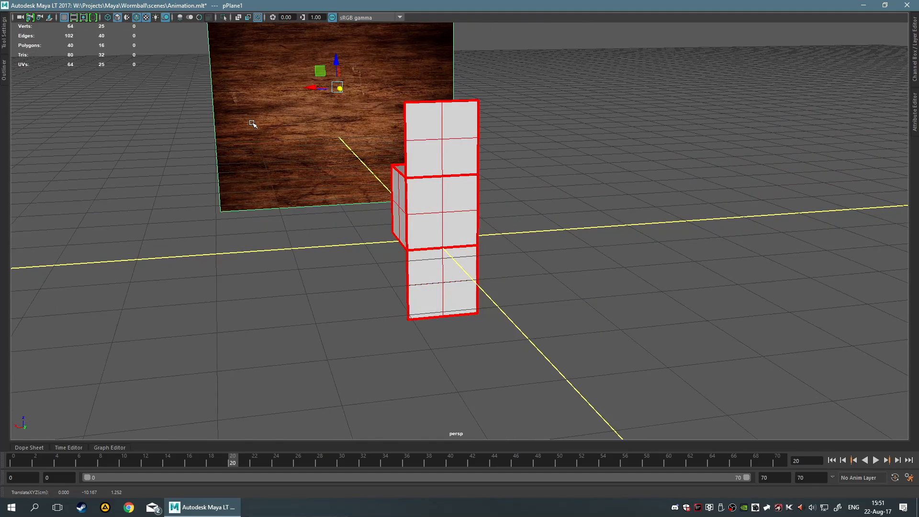
pyautogui.click(301, 338)
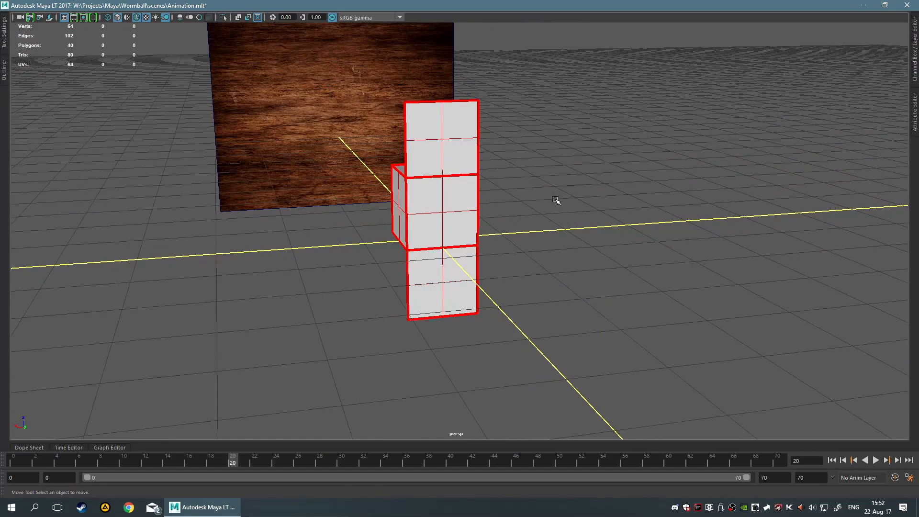
# Orbit around the partially unfolded cube to inspect it from above and from the sides
pyautogui.keyDown('alt'); pyautogui.moveTo(555, 200); pyautogui.dragTo(644, 308); pyautogui.keyUp('alt')
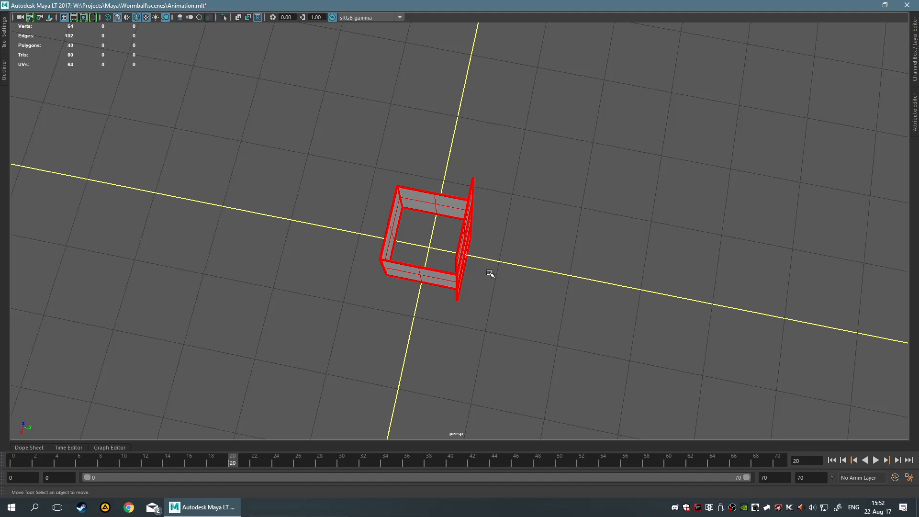
pyautogui.keyDown('alt'); pyautogui.moveTo(574, 242); pyautogui.dragTo(595, 255); pyautogui.keyUp('alt')
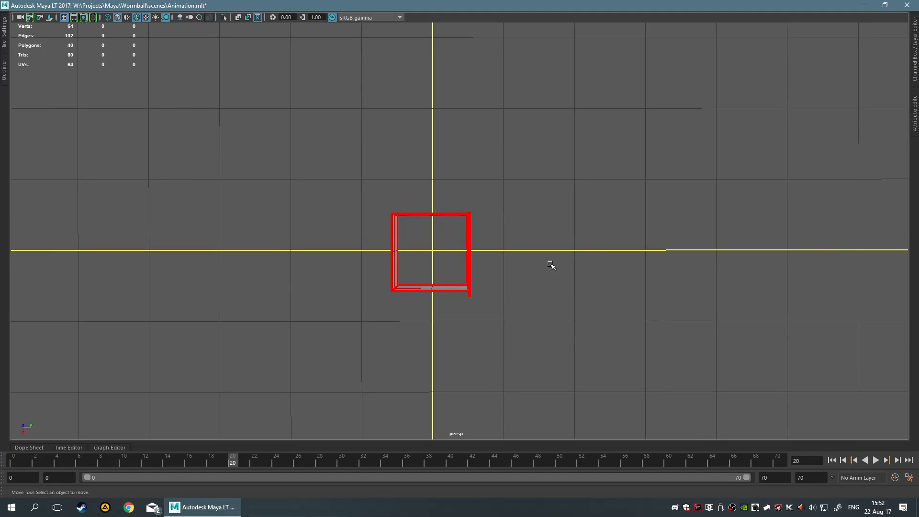
pyautogui.keyDown('alt'); pyautogui.moveTo(597, 242); pyautogui.dragTo(790, 225); pyautogui.keyUp('alt')
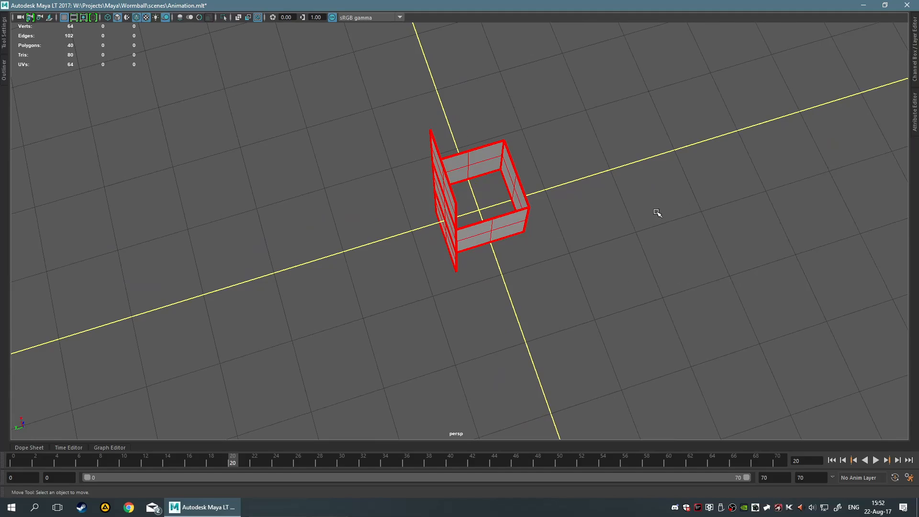
pyautogui.keyDown('alt'); pyautogui.moveTo(657, 213); pyautogui.dragTo(645, 174); pyautogui.keyUp('alt')
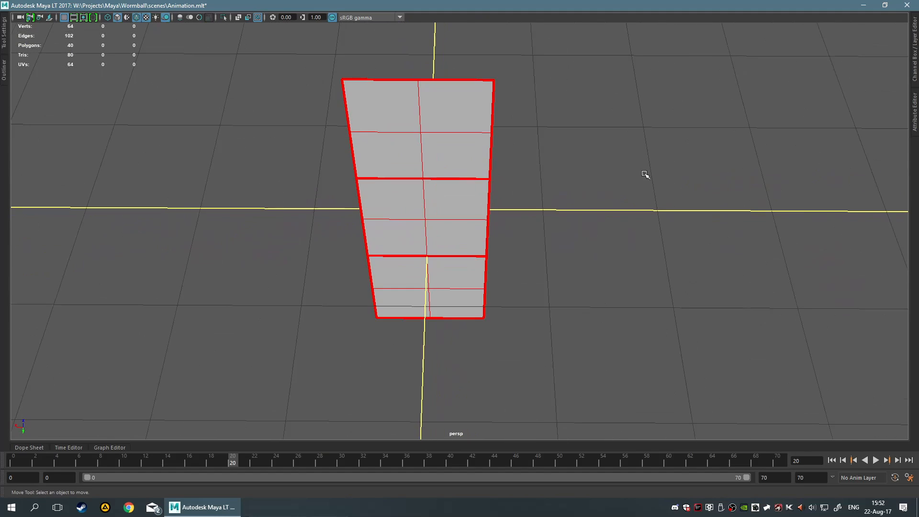
pyautogui.keyDown('alt'); pyautogui.moveTo(536, 157); pyautogui.dragTo(510, 219); pyautogui.keyUp('alt')
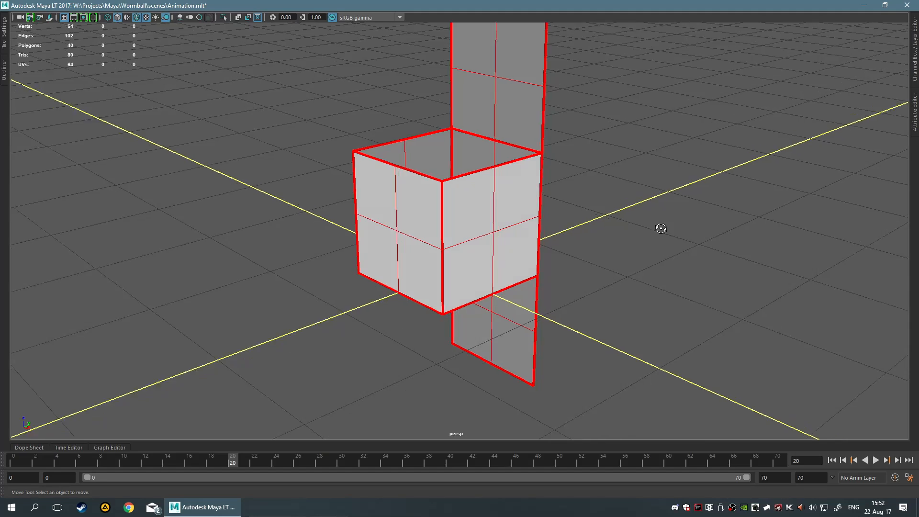
pyautogui.keyDown('alt'); pyautogui.moveTo(658, 227); pyautogui.dragTo(577, 237); pyautogui.keyUp('alt')
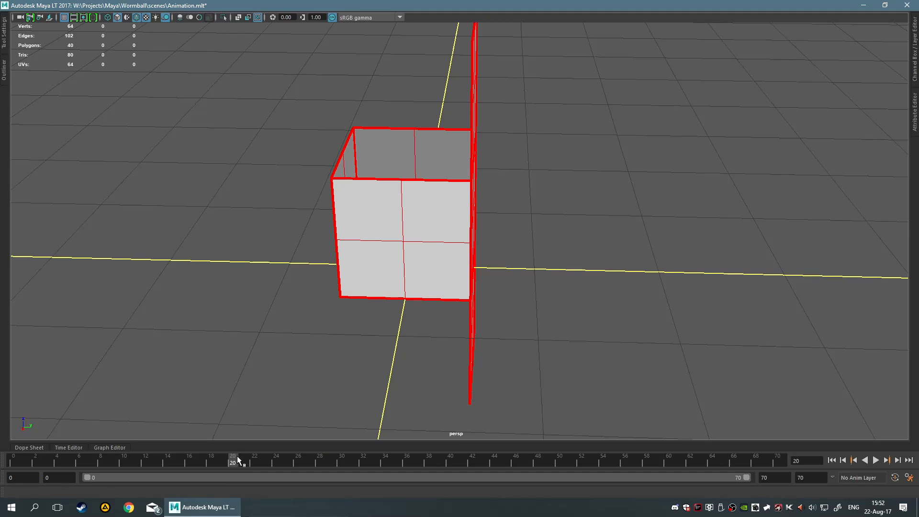
# Scrub the timeline to frame 50 to view the cube fully unfolded in front of the wood plane
pyautogui.moveTo(238, 462); pyautogui.dragTo(348, 464)
pyautogui.keyDown('alt'); pyautogui.moveTo(645, 316); pyautogui.dragTo(569, 340); pyautogui.keyUp('alt')
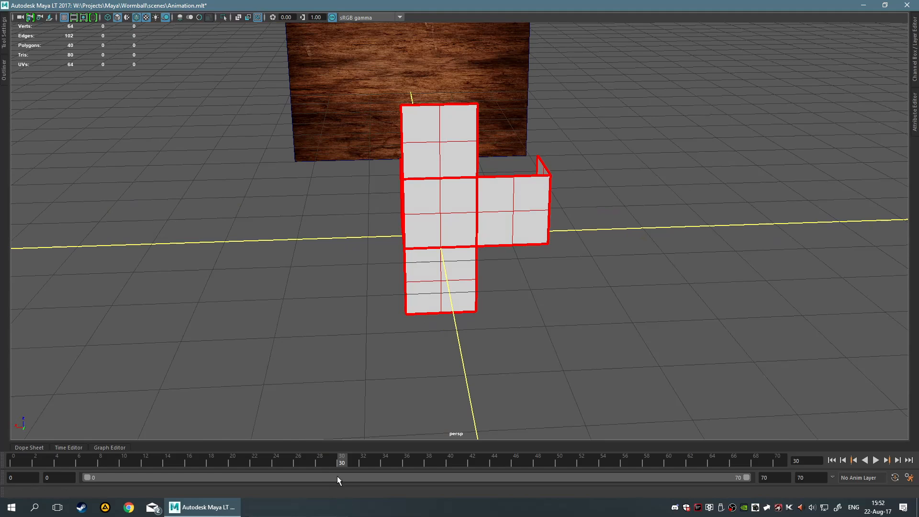
pyautogui.moveTo(343, 462); pyautogui.dragTo(560, 479)
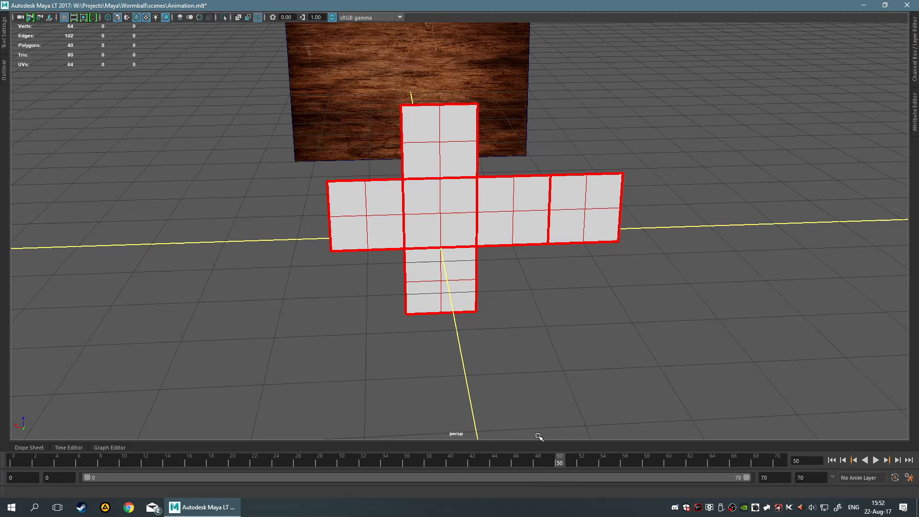
pyautogui.keyDown('alt'); pyautogui.moveTo(617, 362); pyautogui.dragTo(646, 318); pyautogui.keyUp('alt')
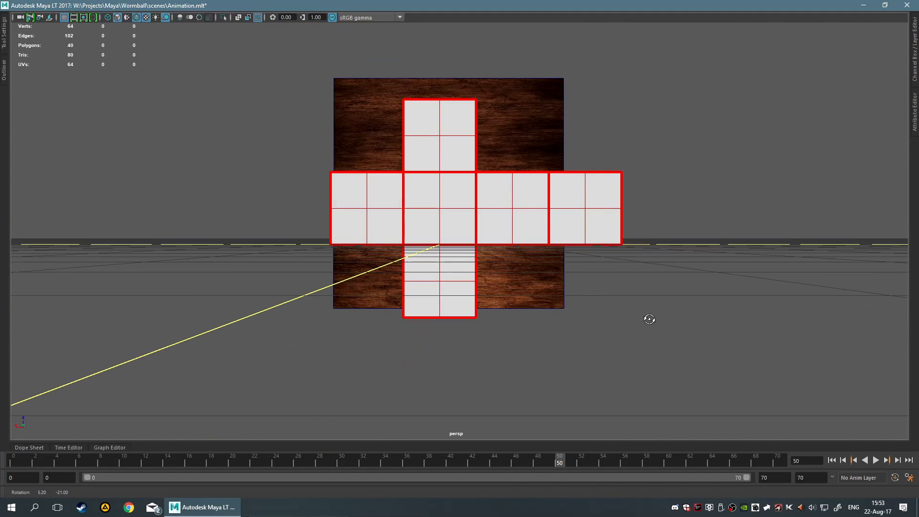
# Switch to the back view, zoom in, and turn on X-Ray shading to see the plane through the cube
pyautogui.press('space')
pyautogui.press('space')
pyautogui.press('space')
pyautogui.press('space')
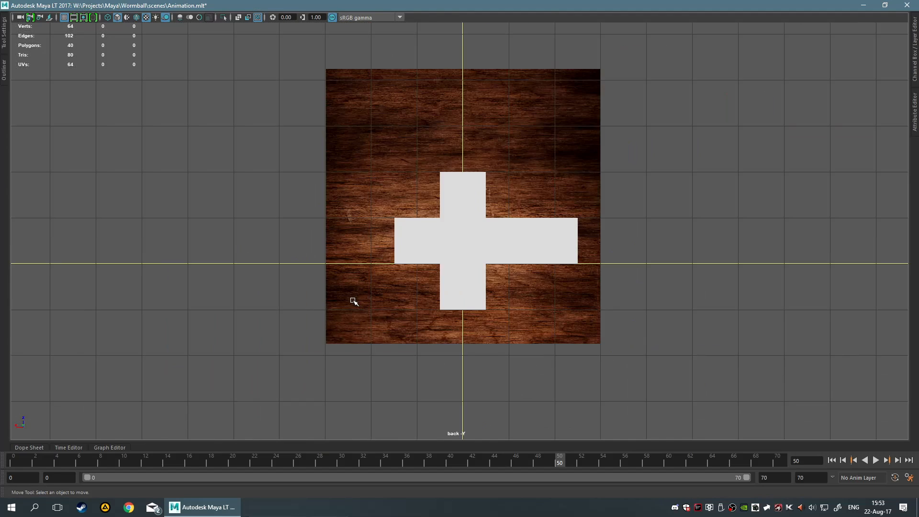
pyautogui.scroll(2, 352, 299)
pyautogui.scroll(2, 353, 299)
pyautogui.press('space')
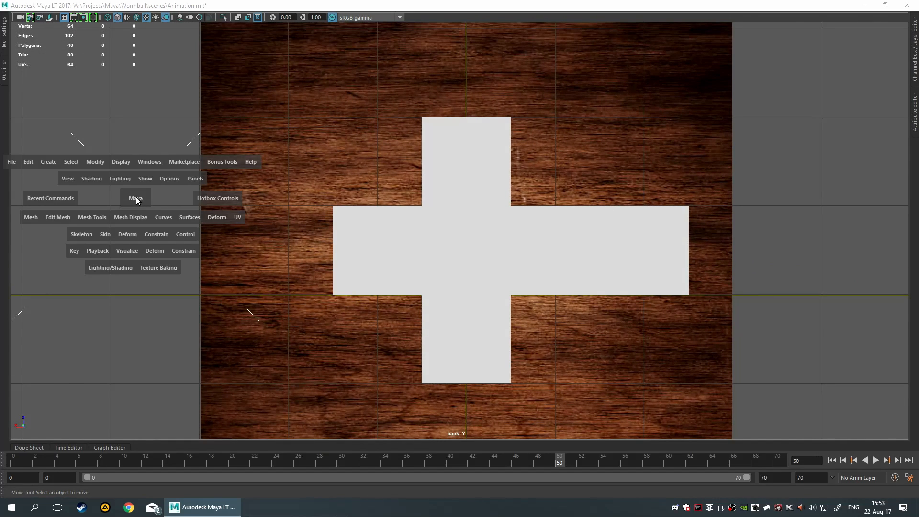
pyautogui.click(91, 179)
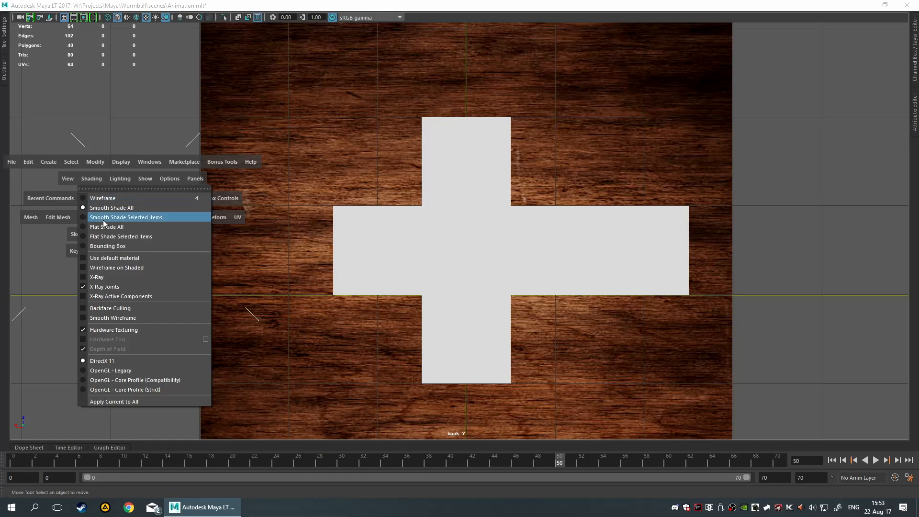
pyautogui.click(137, 277)
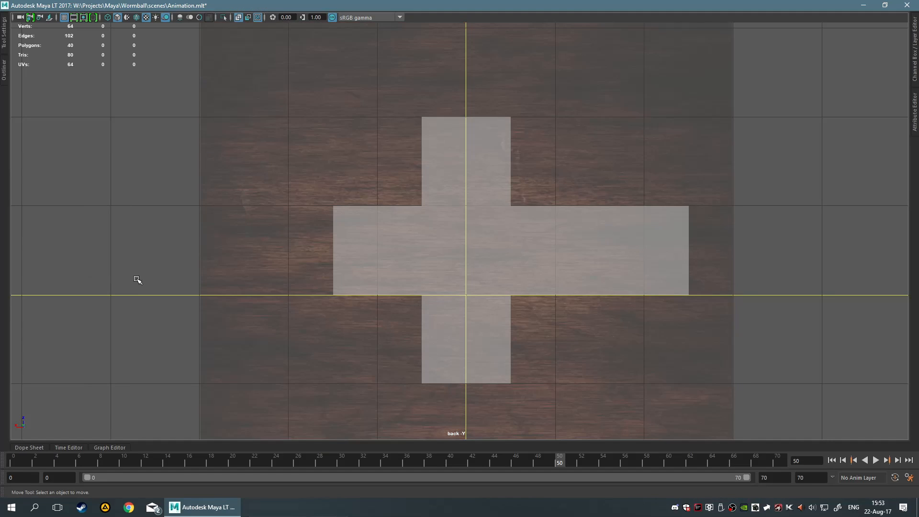
pyautogui.scroll(-5, 143, 280)
pyautogui.scroll(3, 178, 277)
# Step between the animation keys and turn X-Ray shading off again
pyautogui.press(',')
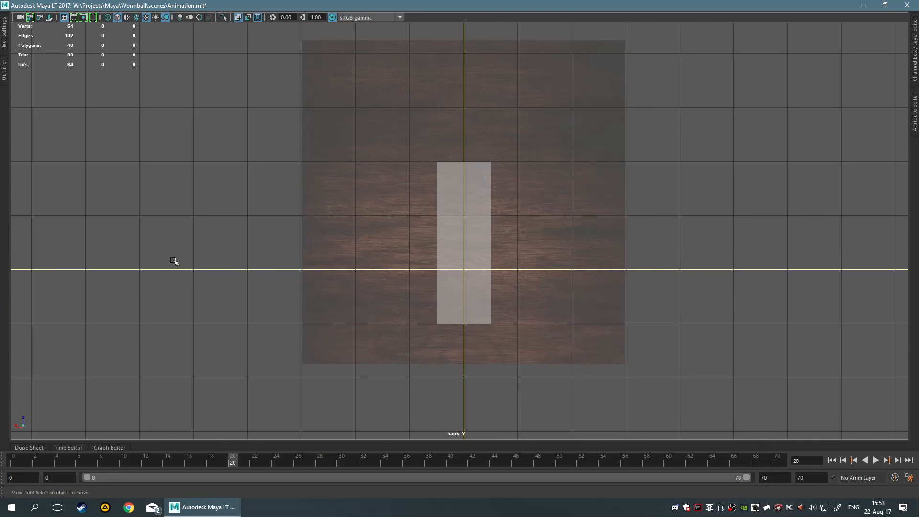
pyautogui.press('.')
pyautogui.press('space')
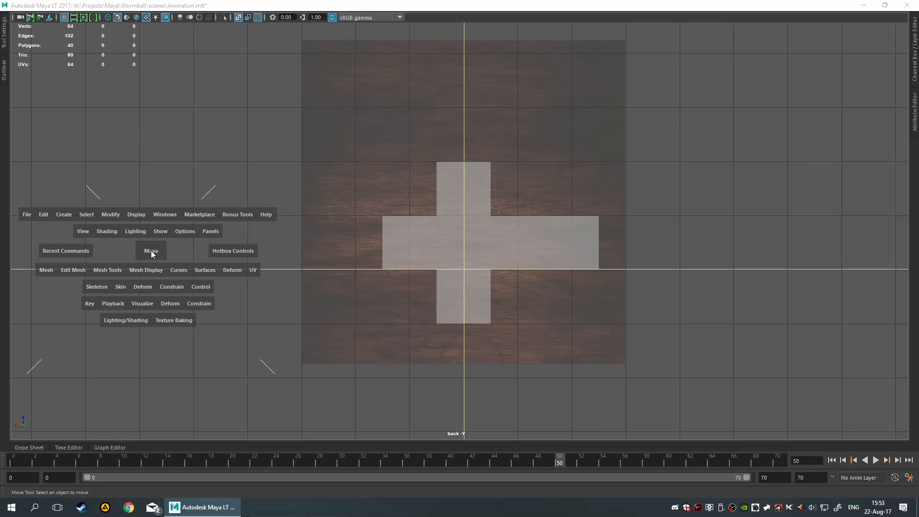
pyautogui.click(98, 232)
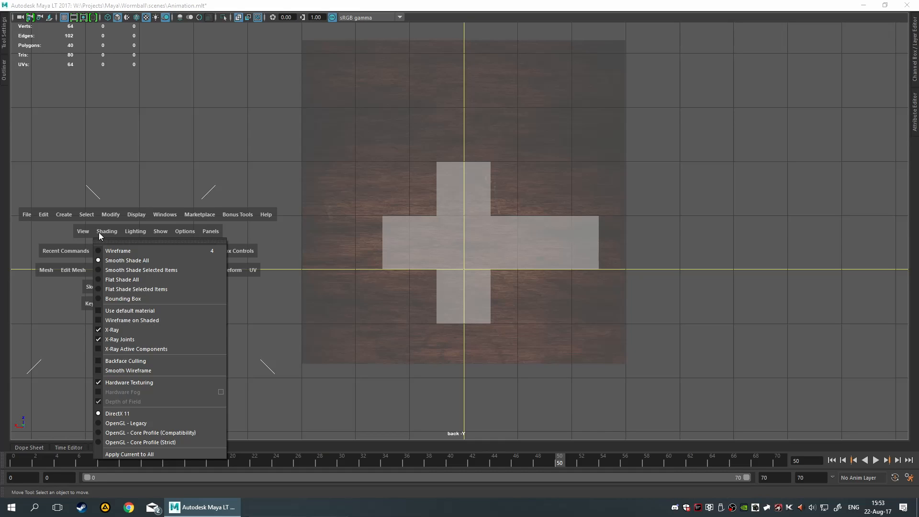
pyautogui.click(114, 330)
pyautogui.scroll(2, 422, 270)
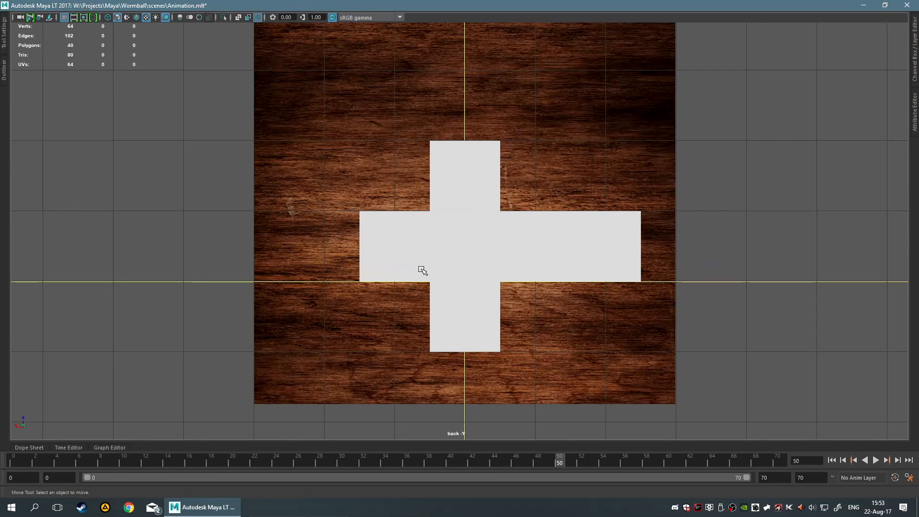
# Select the unfolded cube and toggle X-Ray shading on and off to compare it with the plane
pyautogui.click(418, 271)
pyautogui.press('space')
pyautogui.click(137, 232)
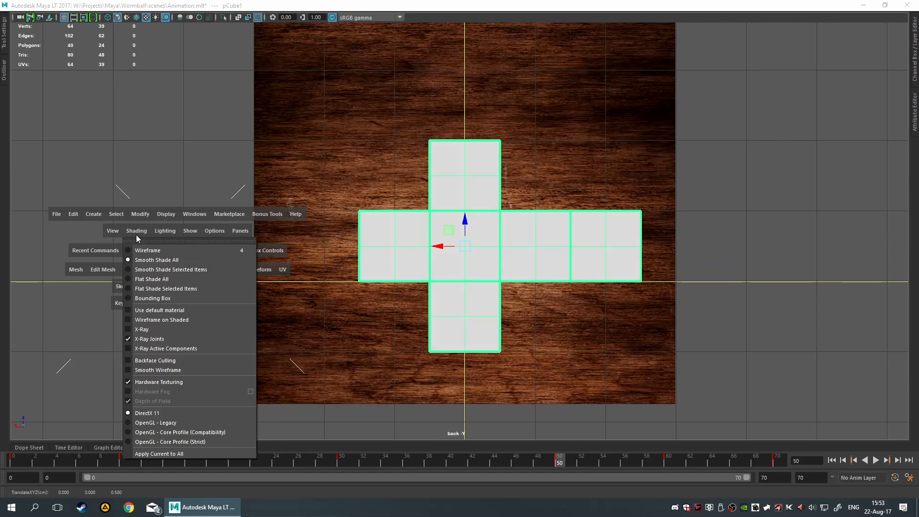
pyautogui.click(162, 329)
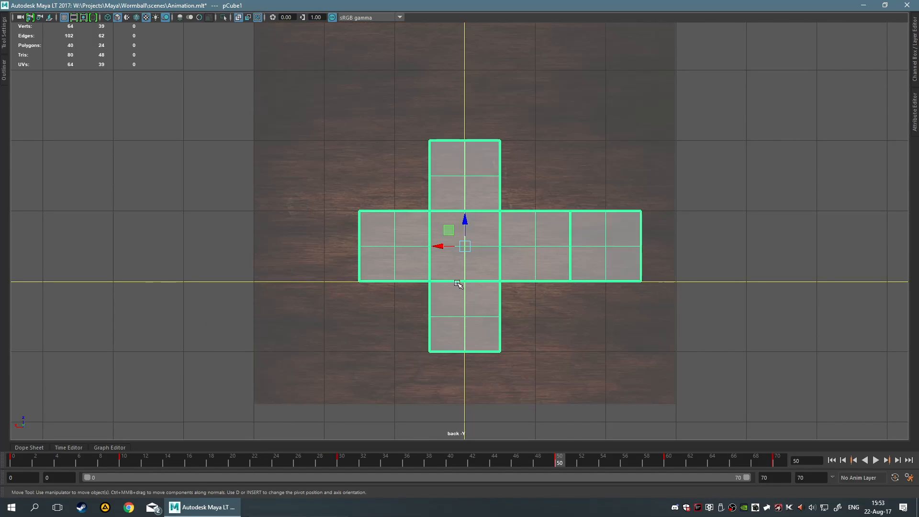
pyautogui.press('space')
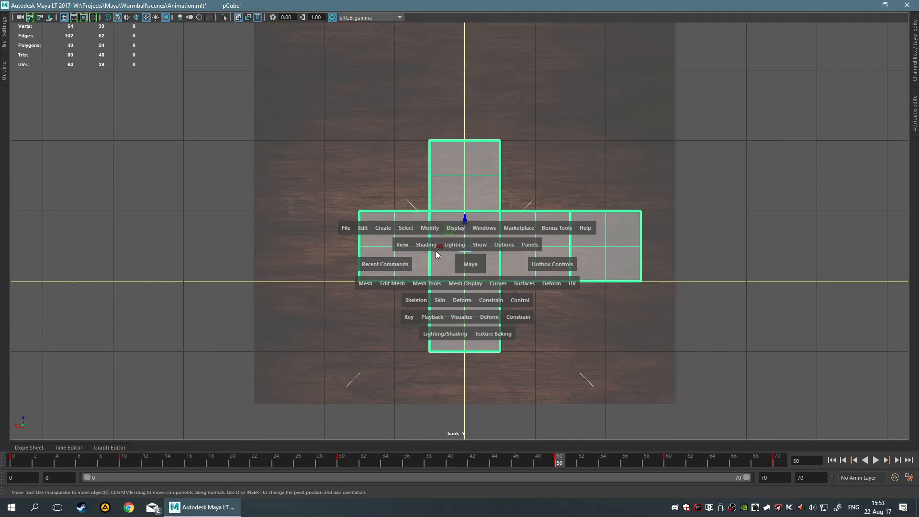
pyautogui.click(434, 247)
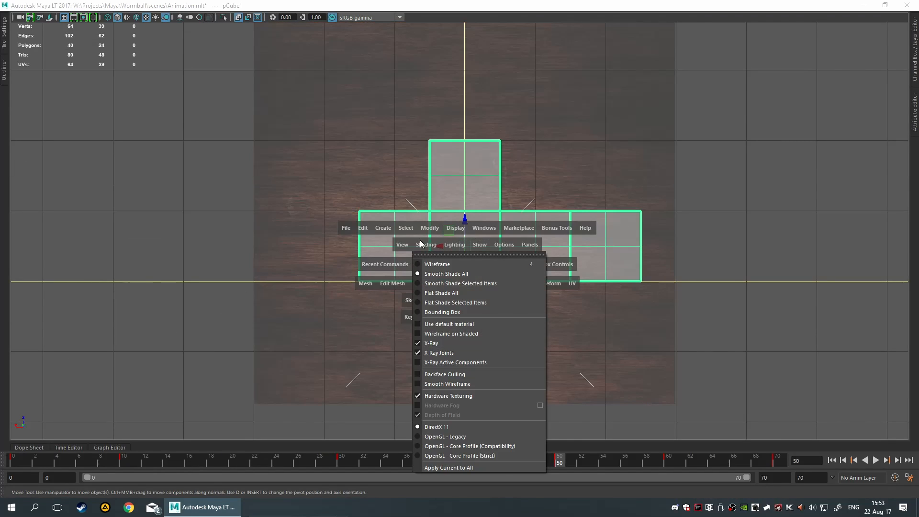
pyautogui.click(468, 343)
pyautogui.click(96, 312)
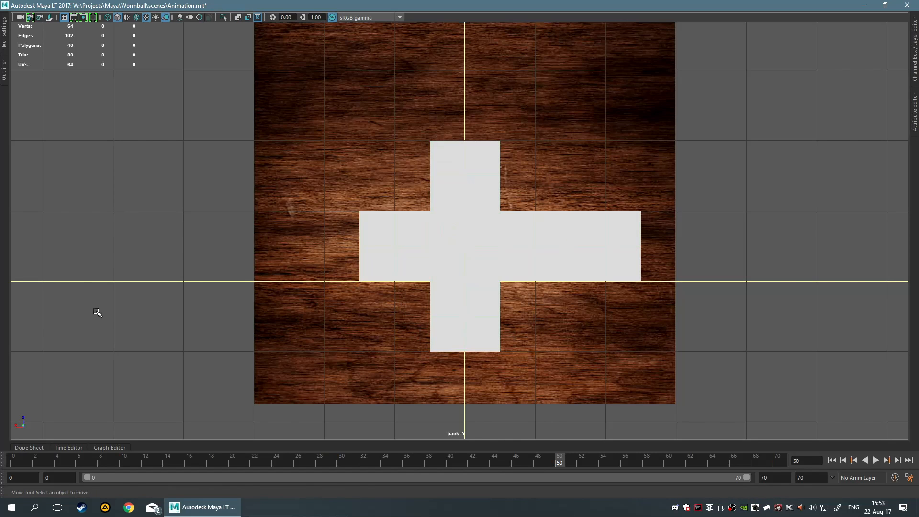
pyautogui.click(520, 264)
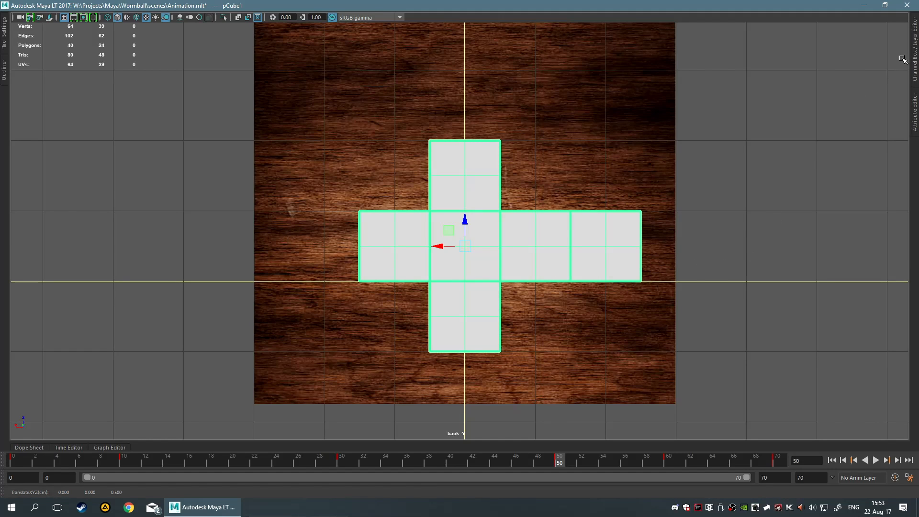
# Open the cube's UVfull material attributes and raise its Transparency to the maximum
pyautogui.click(913, 49)
pyautogui.hotkey('ctrl', 'a')
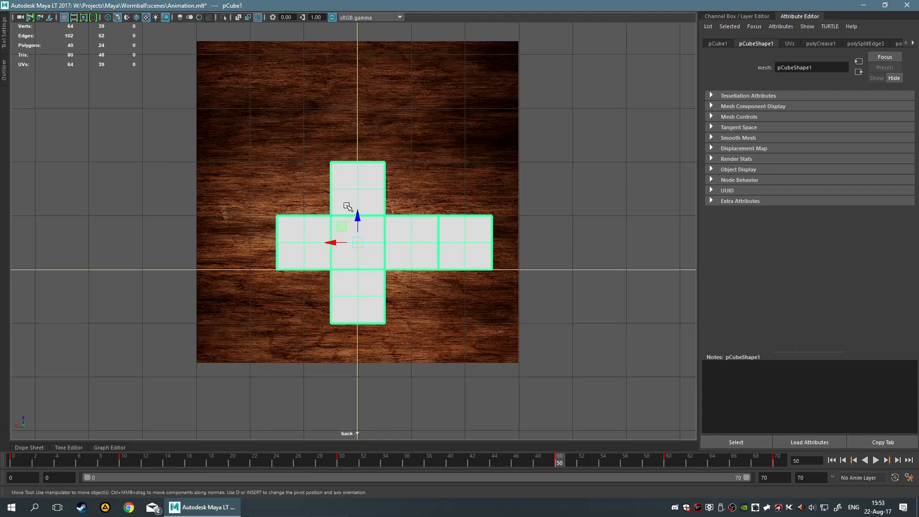
pyautogui.moveTo(348, 207); pyautogui.dragTo(339, 429, button='right')
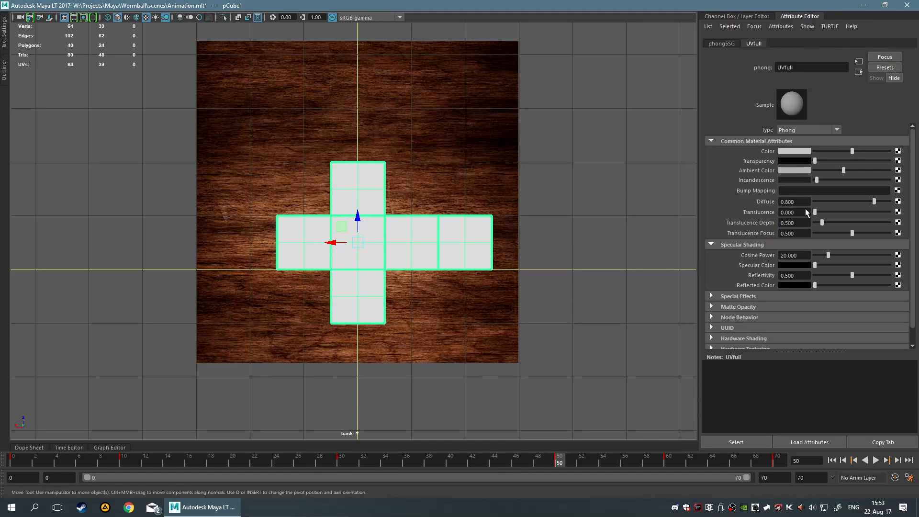
pyautogui.moveTo(817, 161); pyautogui.dragTo(902, 163)
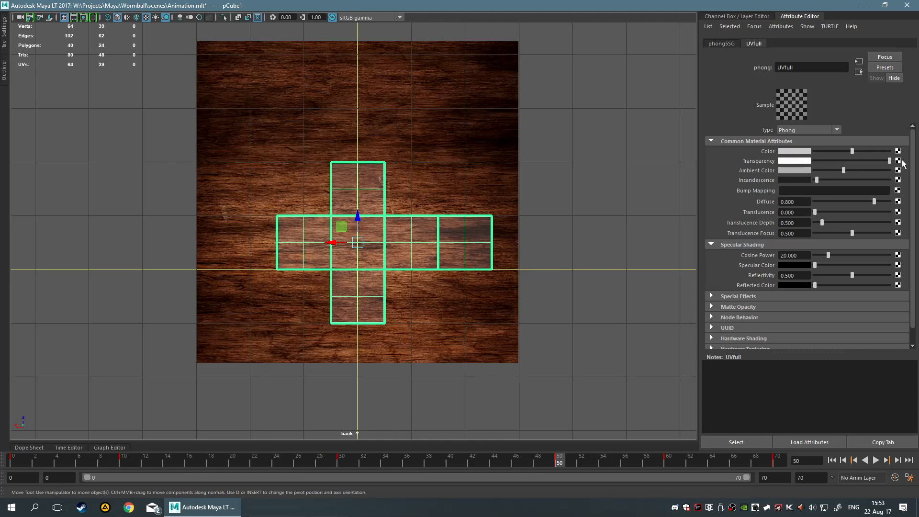
# Reselect the cube, reopen its material attributes and set the Ambient Color to black
pyautogui.click(578, 205)
pyautogui.scroll(3, 549, 238)
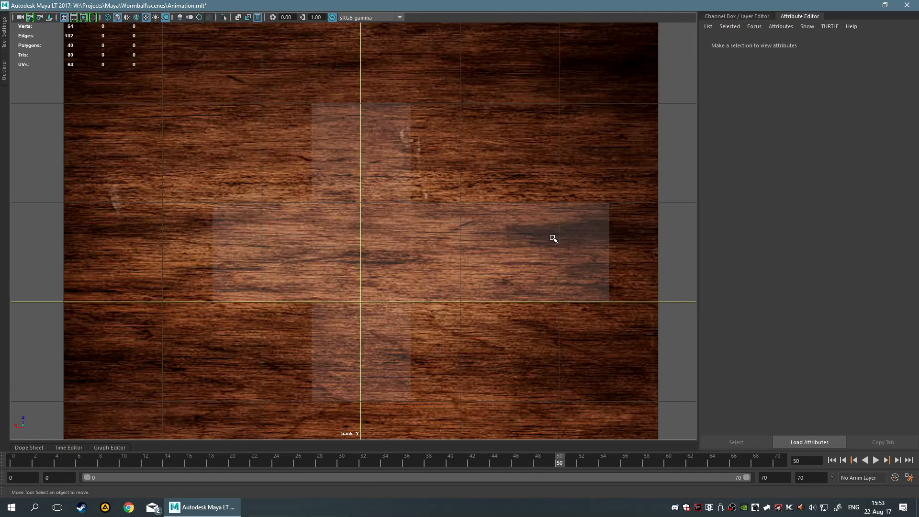
pyautogui.click(310, 285)
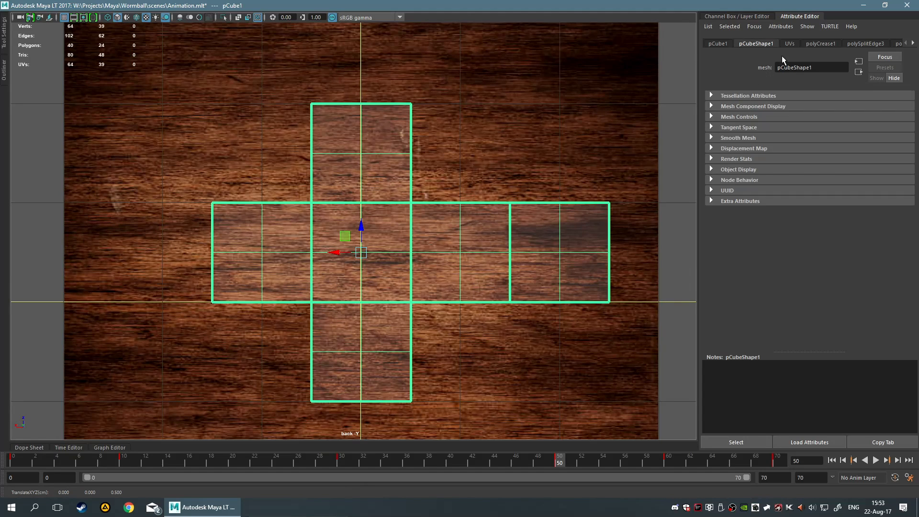
pyautogui.rightClick(350, 243)
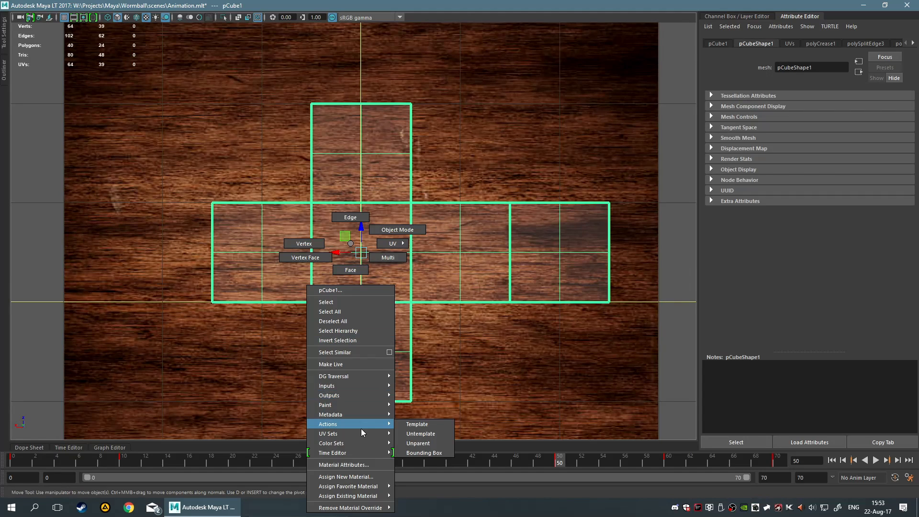
pyautogui.click(355, 464)
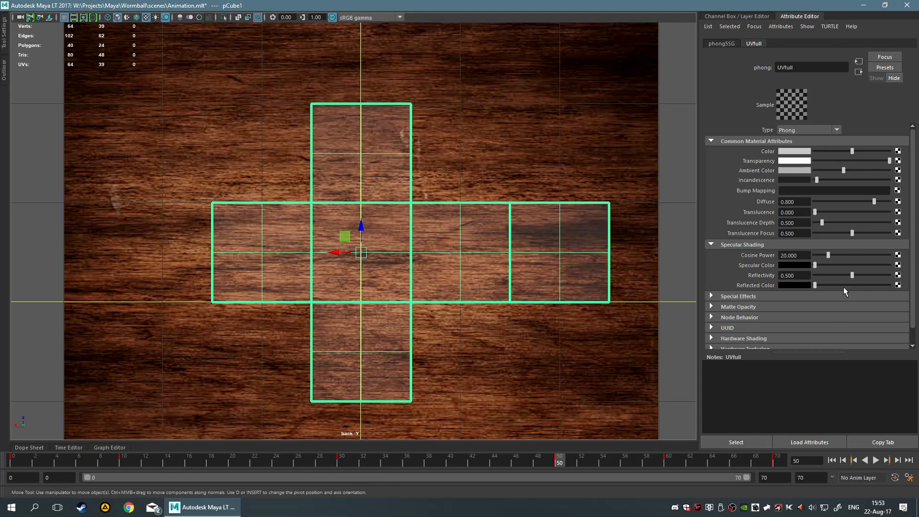
pyautogui.moveTo(845, 169); pyautogui.dragTo(918, 179)
pyautogui.click(797, 170)
pyautogui.moveTo(816, 180)
pyautogui.mouseDown()
pyautogui.moveTo(831, 178)
pyautogui.moveTo(796, 171)
pyautogui.moveTo(829, 180)
pyautogui.moveTo(818, 180)
pyautogui.mouseUp()
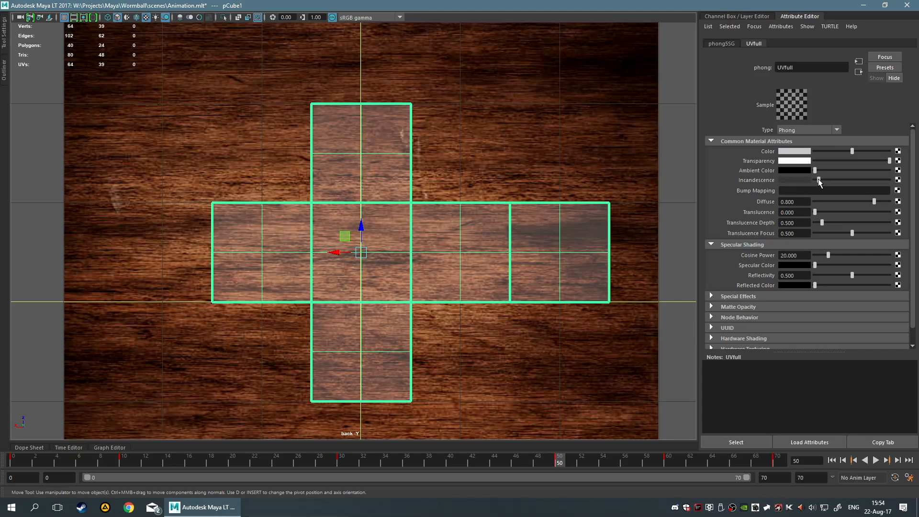
# Deselect and zoom in and out to examine the transparent cube over the wood plane
pyautogui.scroll(-3, 615, 311)
pyautogui.click(532, 291)
pyautogui.scroll(1, 524, 289)
pyautogui.scroll(3, 547, 290)
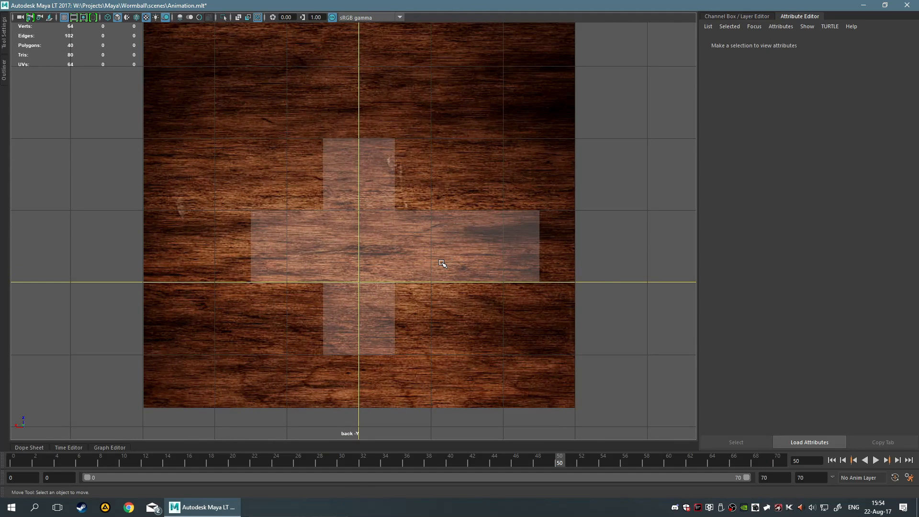
pyautogui.scroll(2, 441, 265)
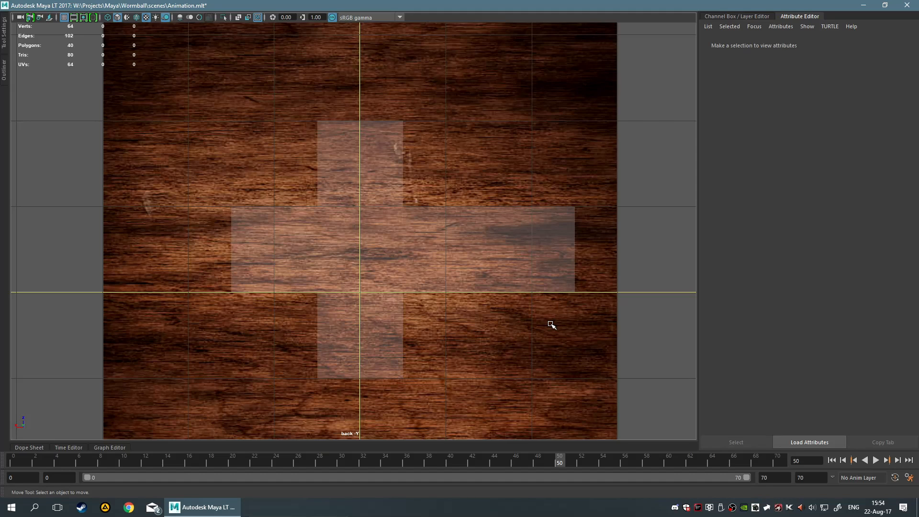
pyautogui.scroll(3, 547, 320)
pyautogui.scroll(-5, 407, 253)
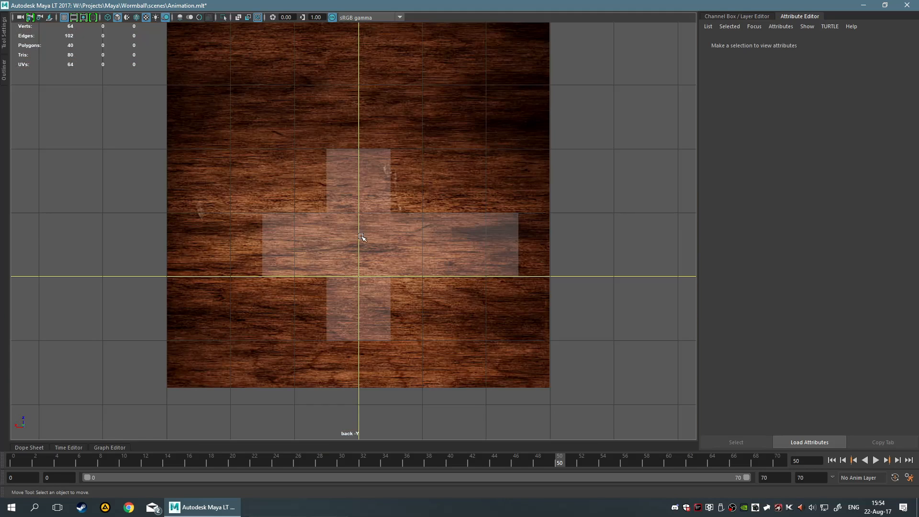
pyautogui.scroll(2, 415, 258)
pyautogui.scroll(2, 417, 261)
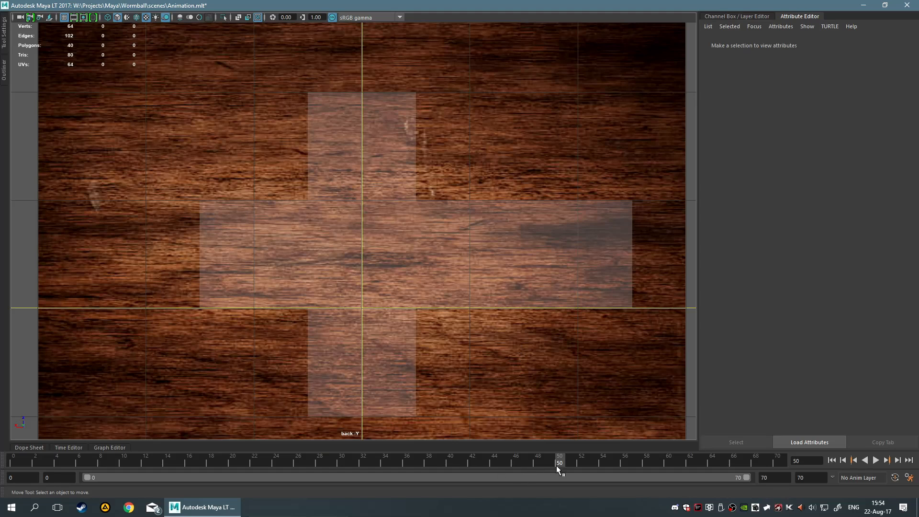
# Play the animation, stop it, and scrub the timeline back to frame 50
pyautogui.click(487, 260)
pyautogui.hotkey('alt', 'v')
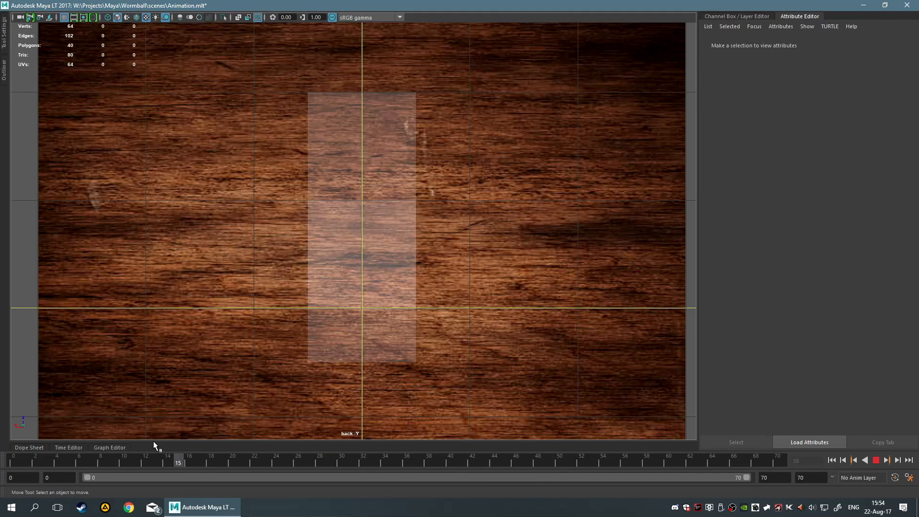
pyautogui.moveTo(153, 441); pyautogui.dragTo(1, 438)
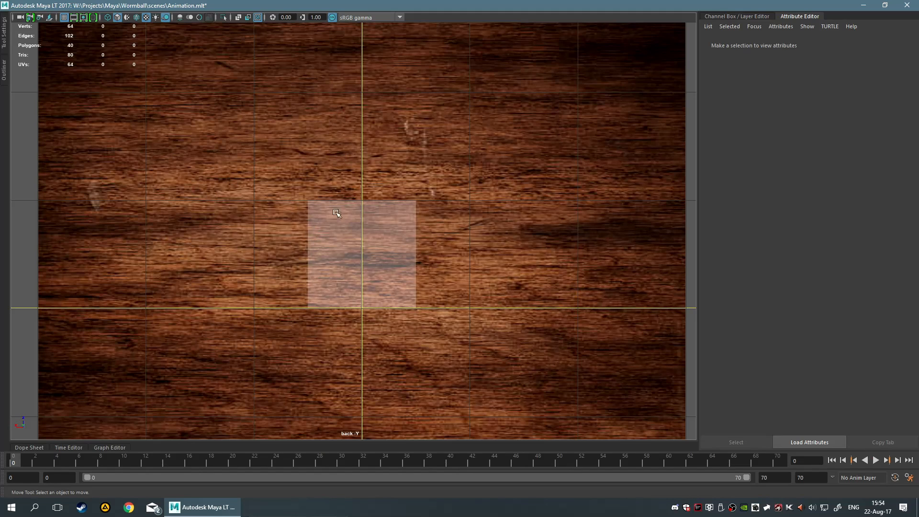
pyautogui.hotkey('alt', 'v')
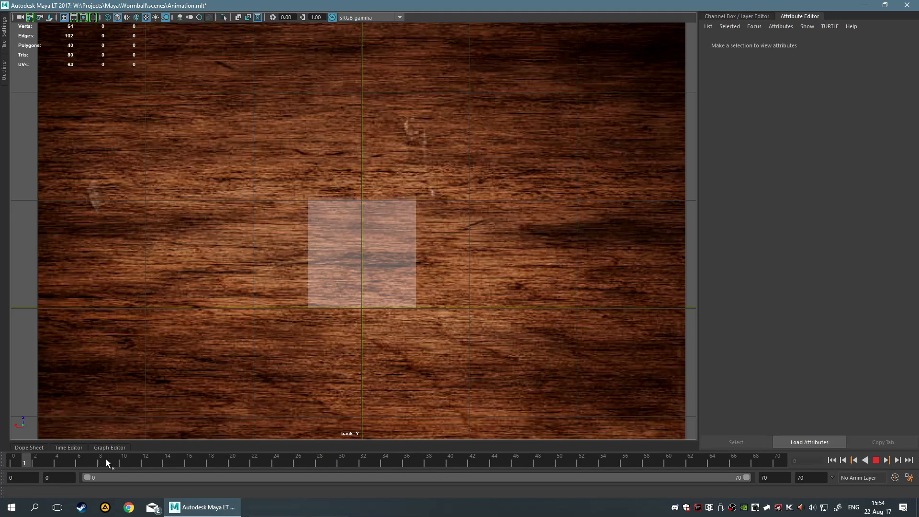
pyautogui.moveTo(105, 458); pyautogui.dragTo(556, 469)
pyautogui.scroll(-3, 493, 361)
pyautogui.scroll(1, 483, 335)
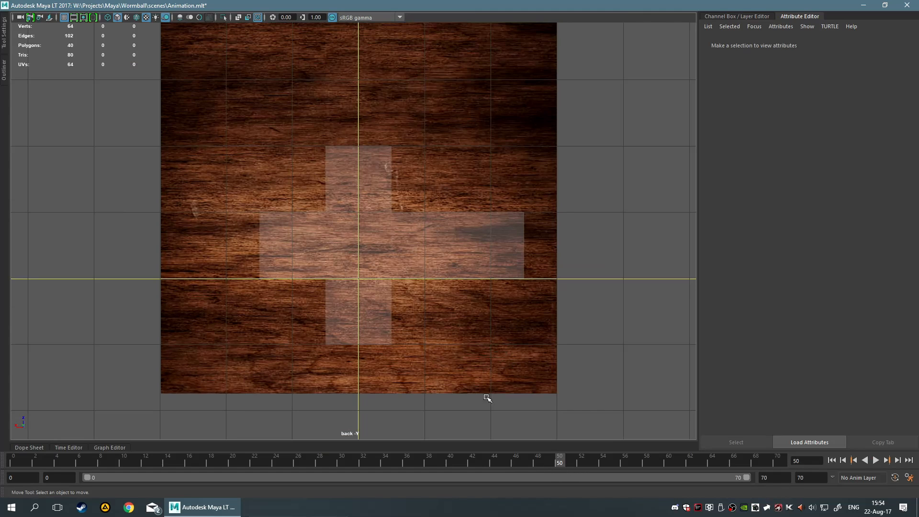
pyautogui.scroll(2, 425, 357)
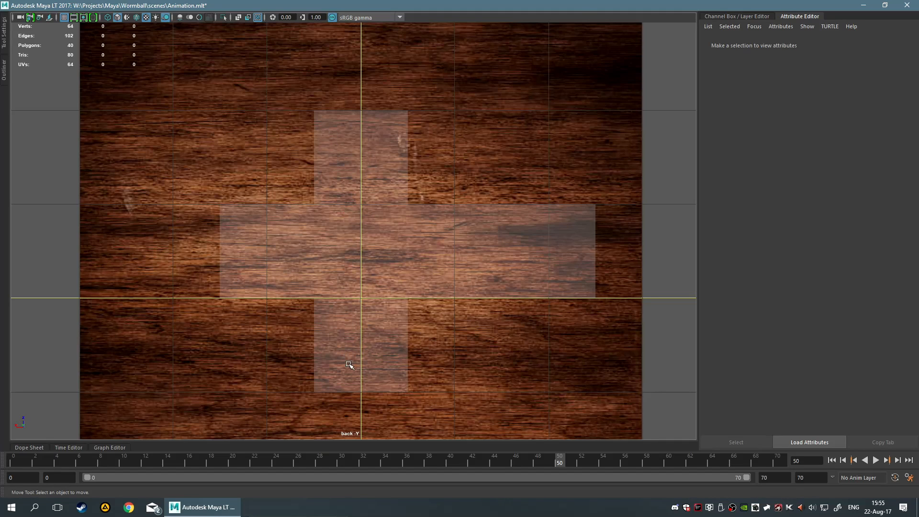
# Scrub between frames 50 and 60 while zooming to compare the unfolded faces with the plane
pyautogui.moveTo(561, 461); pyautogui.dragTo(668, 469)
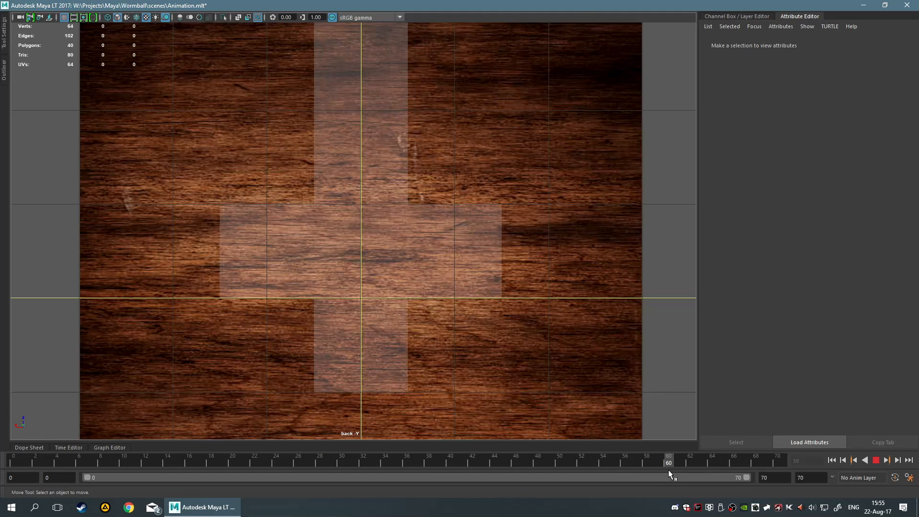
pyautogui.scroll(-3, 494, 290)
pyautogui.scroll(1, 495, 290)
pyautogui.scroll(1, 492, 290)
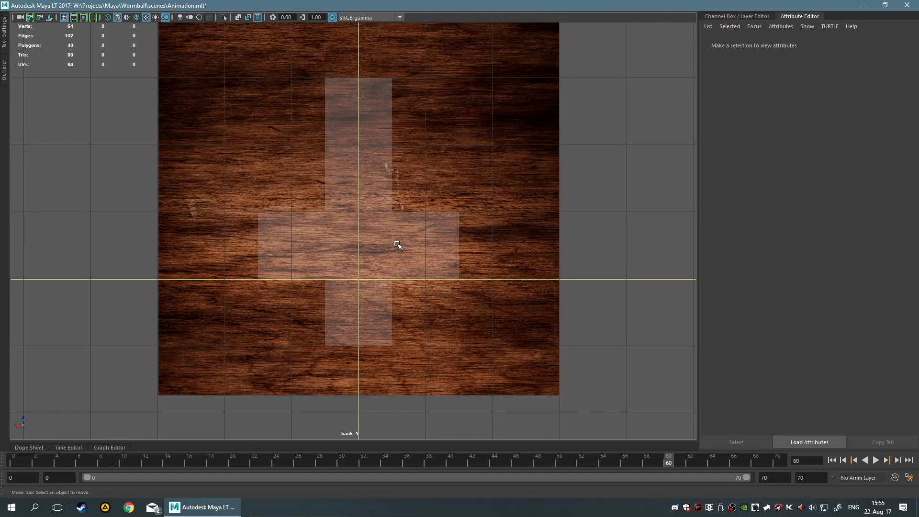
pyautogui.scroll(1, 397, 244)
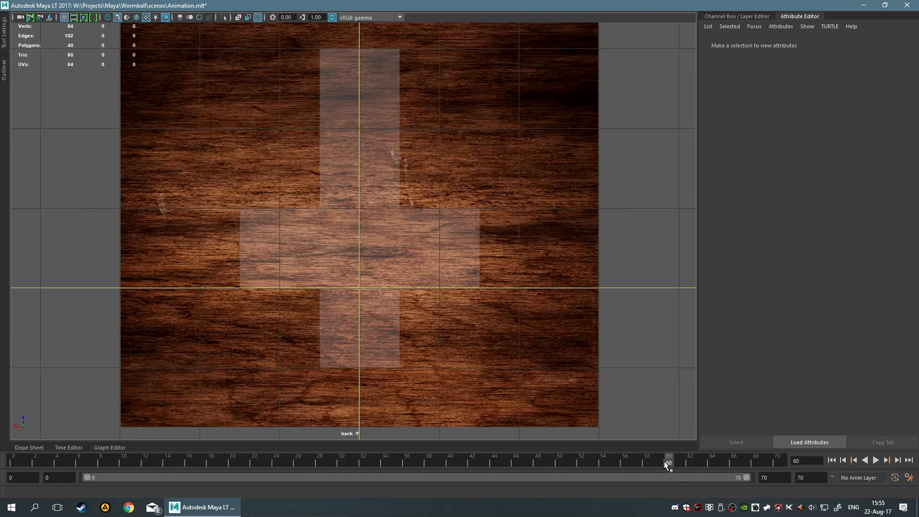
pyautogui.moveTo(664, 461); pyautogui.dragTo(560, 459)
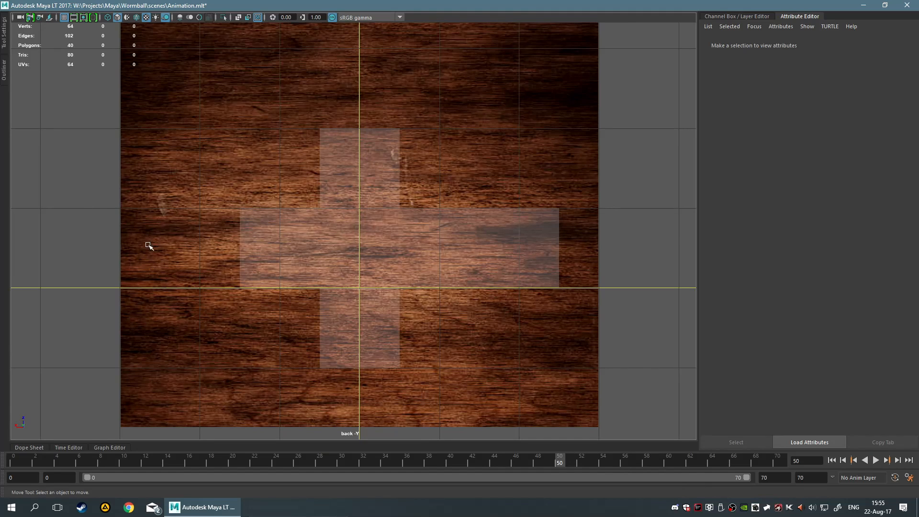
pyautogui.scroll(1, 301, 302)
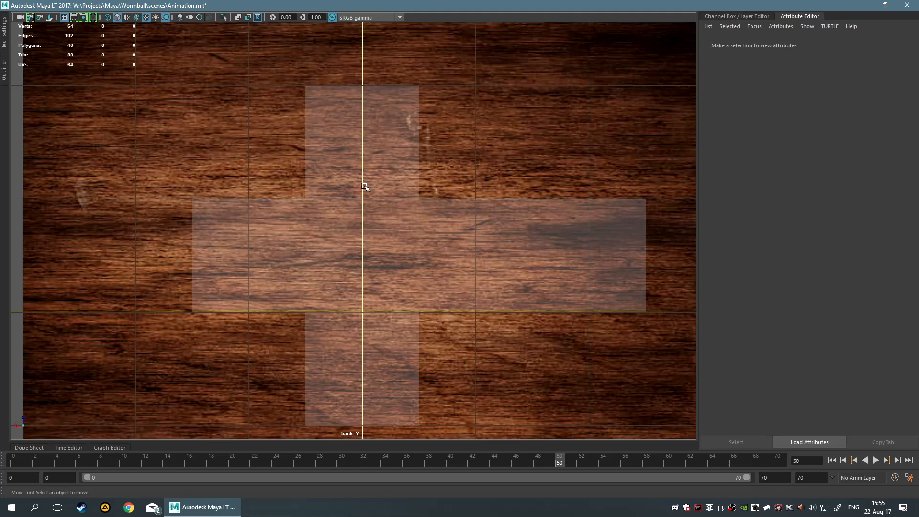
pyautogui.scroll(-3, 144, 249)
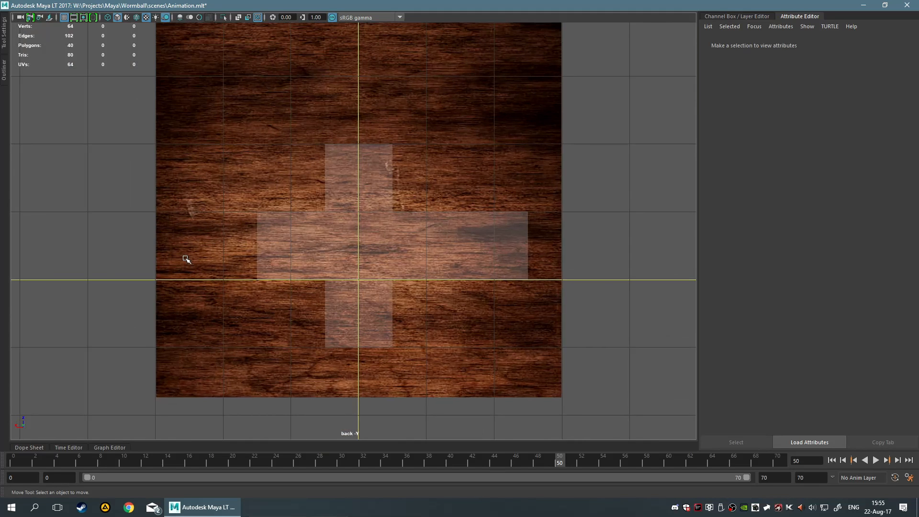
pyautogui.scroll(2, 545, 224)
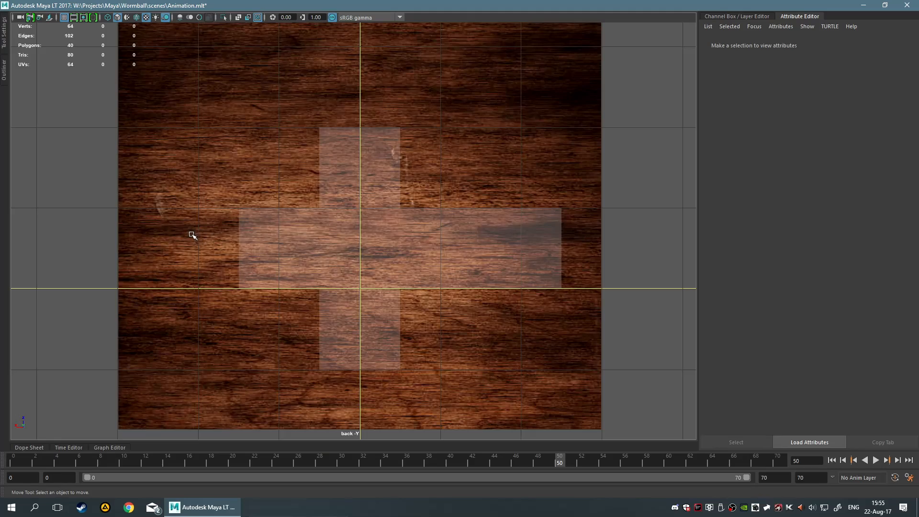
# Switch to the perspective view, scrub to frame 60 and orbit around the cube and plane
pyautogui.press('space')
pyautogui.press('space')
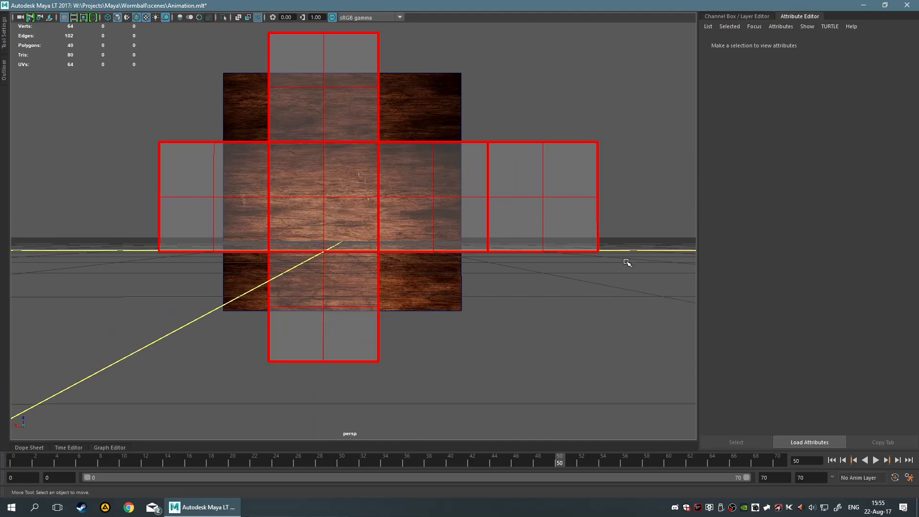
pyautogui.moveTo(627, 263)
pyautogui.keyDown('alt'); pyautogui.mouseDown()
pyautogui.moveTo(548, 279)
pyautogui.moveTo(630, 262)
pyautogui.moveTo(611, 263)
pyautogui.mouseUp(); pyautogui.keyUp('alt')
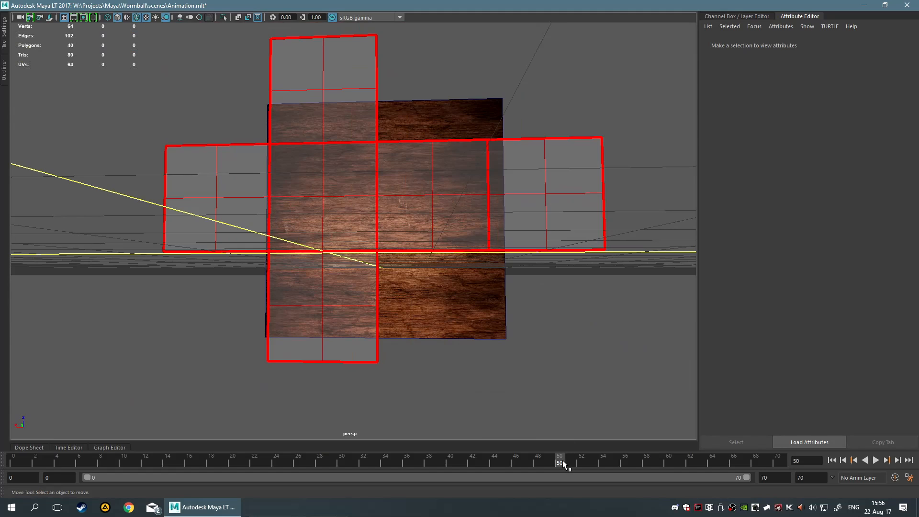
pyautogui.moveTo(564, 461); pyautogui.dragTo(664, 463)
pyautogui.keyDown('alt'); pyautogui.moveTo(454, 277); pyautogui.dragTo(286, 222); pyautogui.keyUp('alt')
pyautogui.keyDown('alt'); pyautogui.moveTo(286, 222); pyautogui.dragTo(400, 343, button='middle'); pyautogui.keyUp('alt')
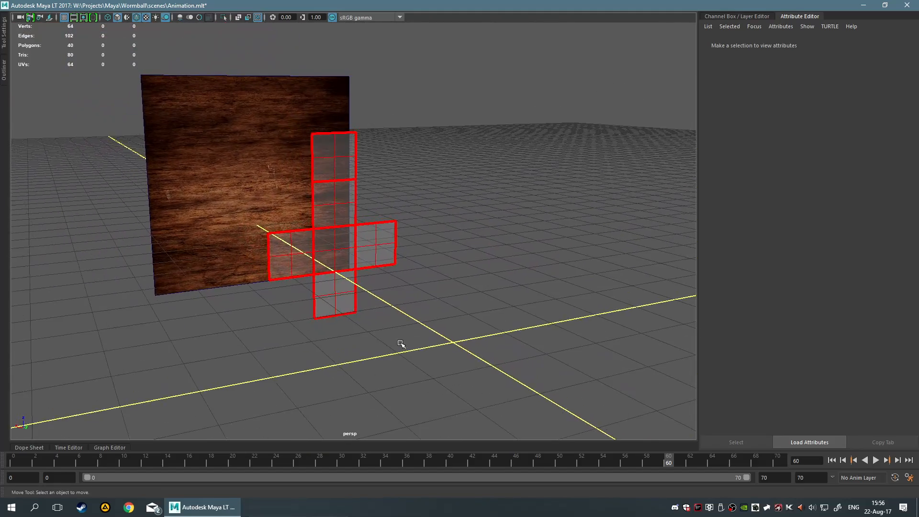
pyautogui.scroll(5, 400, 342)
pyautogui.keyDown('alt'); pyautogui.moveTo(480, 336); pyautogui.dragTo(478, 312); pyautogui.keyUp('alt')
pyautogui.scroll(-4, 459, 341)
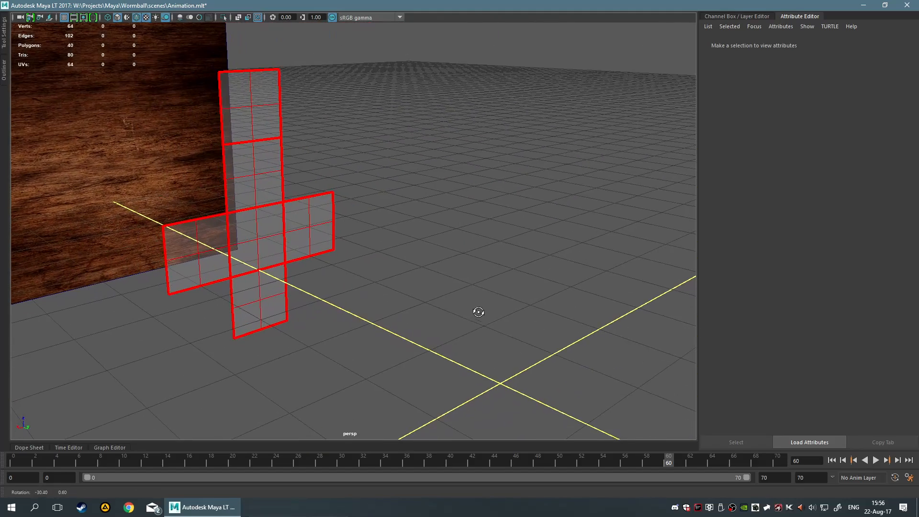
# Scrub to frame 70 and orbit and zoom around the scene to inspect the final pose
pyautogui.moveTo(666, 461)
pyautogui.mouseDown()
pyautogui.moveTo(614, 467)
pyautogui.moveTo(788, 469)
pyautogui.mouseUp()
pyautogui.keyDown('alt'); pyautogui.moveTo(397, 306); pyautogui.dragTo(250, 308); pyautogui.keyUp('alt')
pyautogui.keyDown('alt'); pyautogui.moveTo(250, 308); pyautogui.dragTo(293, 321, button='middle'); pyautogui.keyUp('alt')
pyautogui.scroll(6, 404, 335)
pyautogui.scroll(-3, 396, 322)
pyautogui.keyDown('alt'); pyautogui.moveTo(395, 322); pyautogui.dragTo(440, 330); pyautogui.keyUp('alt')
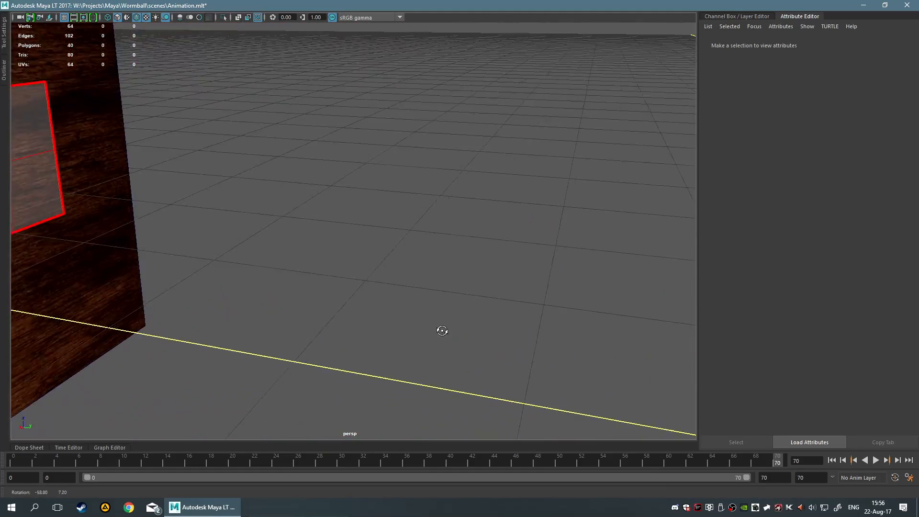
pyautogui.scroll(-8, 424, 318)
pyautogui.scroll(-4, 424, 318)
pyautogui.scroll(7, 316, 345)
# Frame the wood plane, deselect it and orbit to a front view of the unfolded cube
pyautogui.click(222, 366)
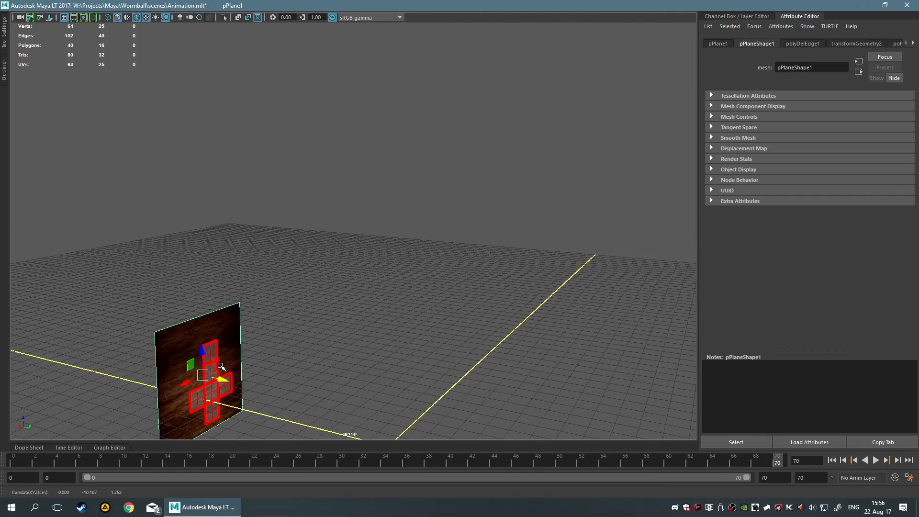
pyautogui.press('f')
pyautogui.click(364, 288)
pyautogui.click(499, 287)
pyautogui.scroll(5, 469, 291)
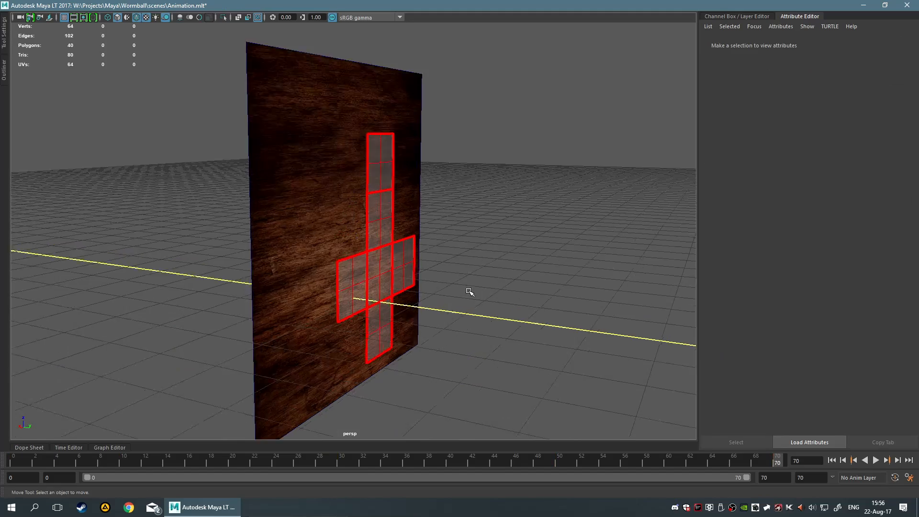
pyautogui.keyDown('alt'); pyautogui.moveTo(469, 293); pyautogui.dragTo(368, 294); pyautogui.keyUp('alt')
pyautogui.scroll(-5, 360, 292)
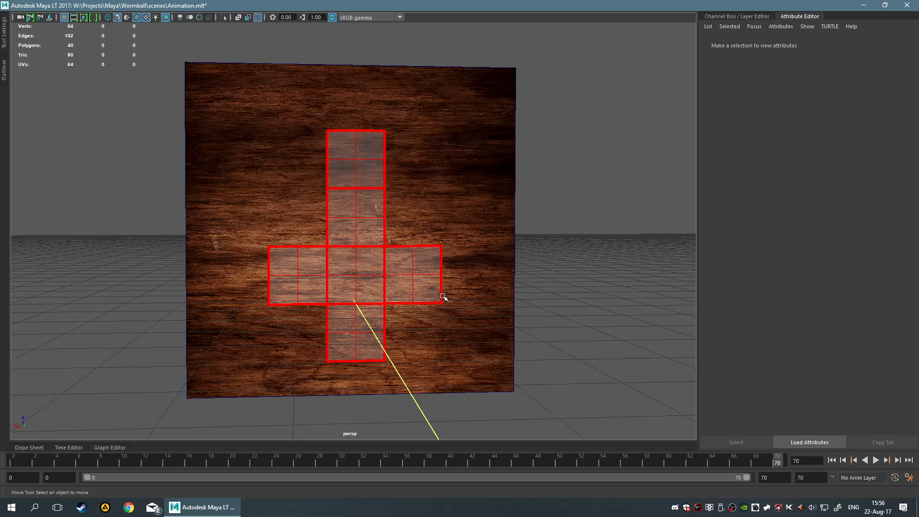
pyautogui.moveTo(482, 228)
pyautogui.keyDown('alt'); pyautogui.mouseDown()
pyautogui.moveTo(472, 234)
pyautogui.moveTo(472, 225)
pyautogui.mouseUp(); pyautogui.keyUp('alt')
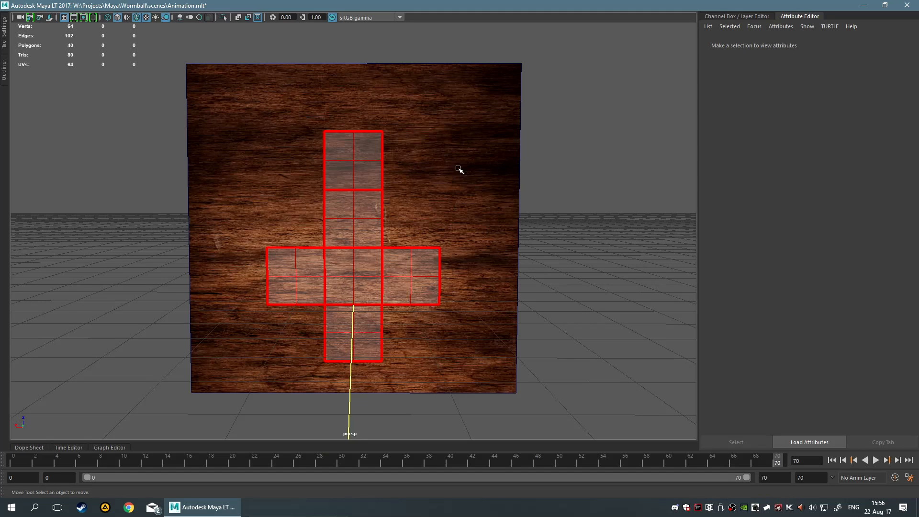
# Try scaling the unfolded cube up drastically, zooming out to see it, then deselect it
pyautogui.click(380, 254)
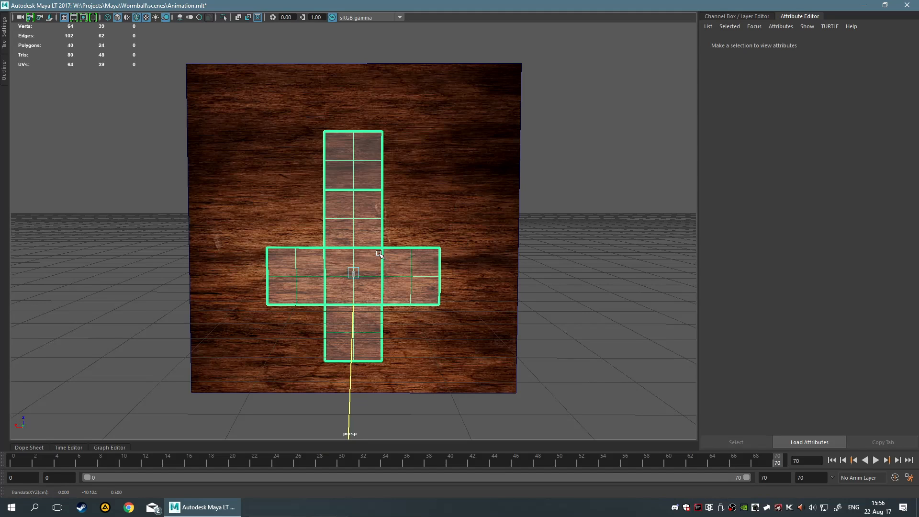
pyautogui.moveTo(122, 201); pyautogui.dragTo(362, 426)
pyautogui.press('r')
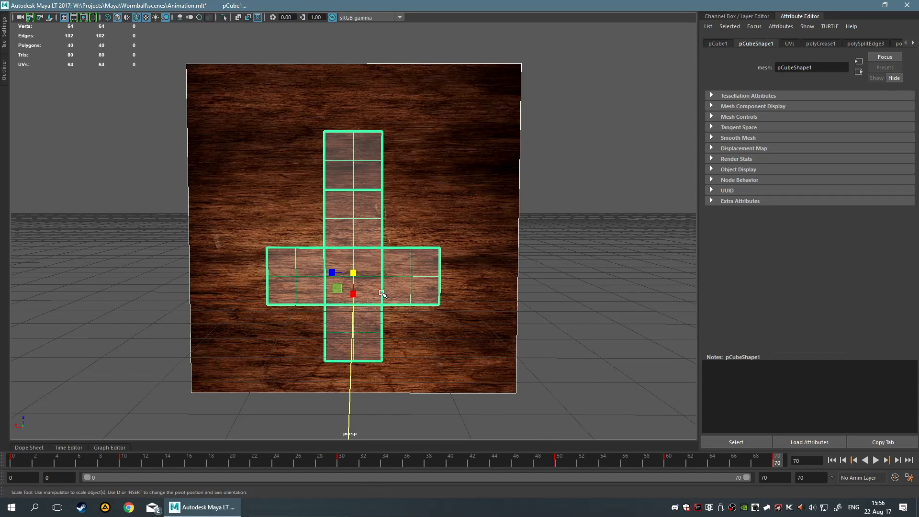
pyautogui.scroll(1, 358, 277)
pyautogui.scroll(-12, 554, 312)
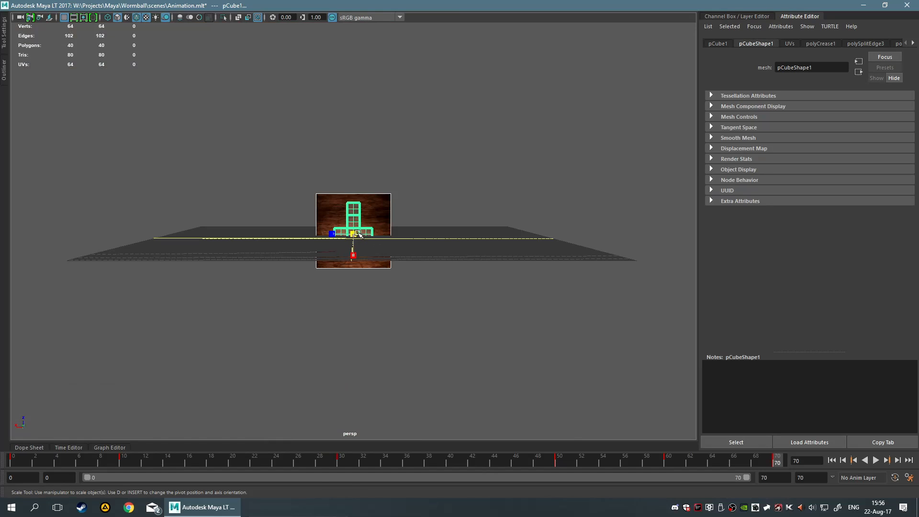
pyautogui.moveTo(353, 234); pyautogui.dragTo(622, 268)
pyautogui.keyDown('alt'); pyautogui.moveTo(622, 287); pyautogui.dragTo(400, 301, button='right'); pyautogui.keyUp('alt')
pyautogui.moveTo(353, 233); pyautogui.dragTo(917, 215)
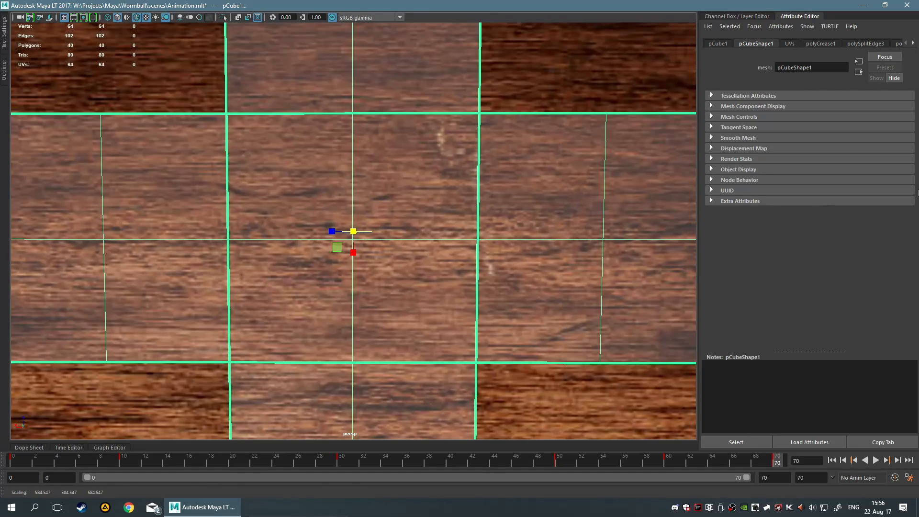
pyautogui.keyDown('alt'); pyautogui.moveTo(646, 282); pyautogui.dragTo(385, 279, button='right'); pyautogui.keyUp('alt')
pyautogui.moveTo(353, 233); pyautogui.dragTo(917, 203)
pyautogui.scroll(-2, 483, 300)
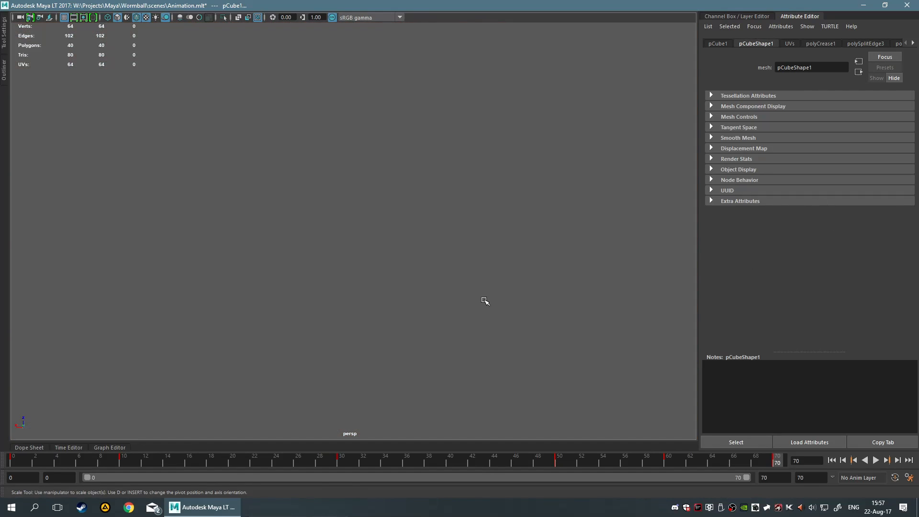
pyautogui.scroll(1, 436, 280)
pyautogui.scroll(-1, 435, 279)
pyautogui.scroll(2, 423, 277)
pyautogui.scroll(-1, 417, 271)
pyautogui.scroll(-1, 401, 272)
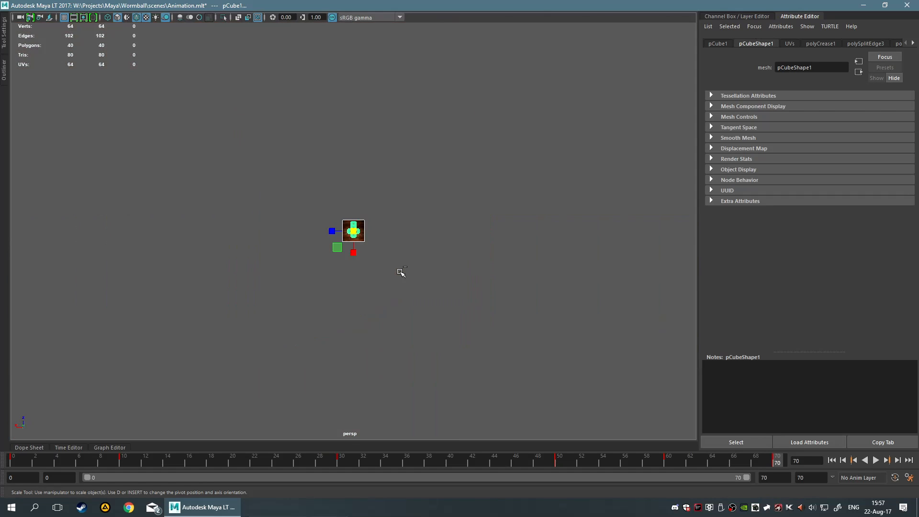
pyautogui.scroll(1, 401, 273)
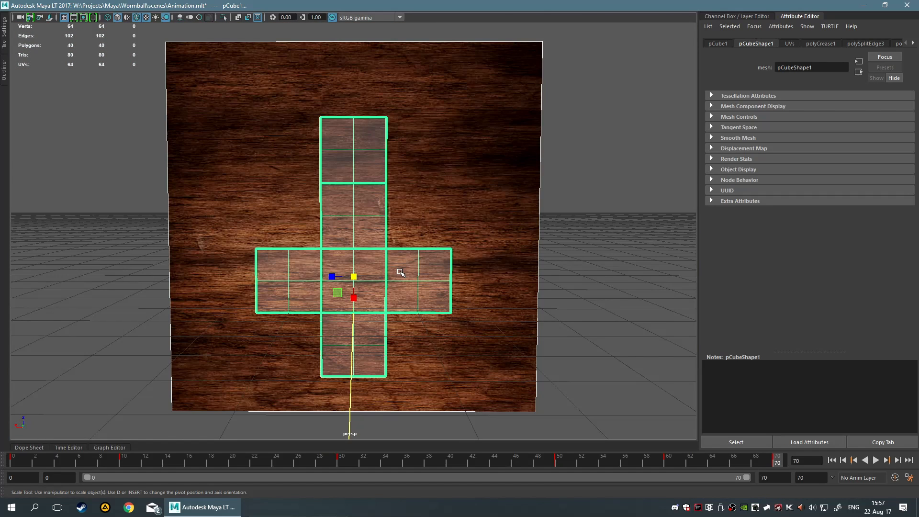
pyautogui.click(400, 272)
pyautogui.click(400, 272)
pyautogui.click(574, 242)
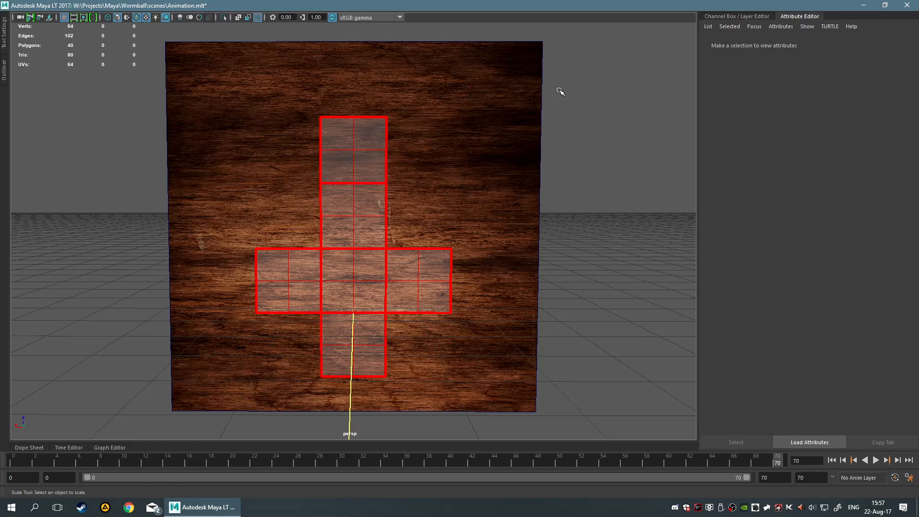
# Move and rotate the unfolded cube across the wood plane, then return to frame 70
pyautogui.keyDown('alt'); pyautogui.moveTo(372, 283); pyautogui.dragTo(419, 276, button='middle'); pyautogui.keyUp('alt')
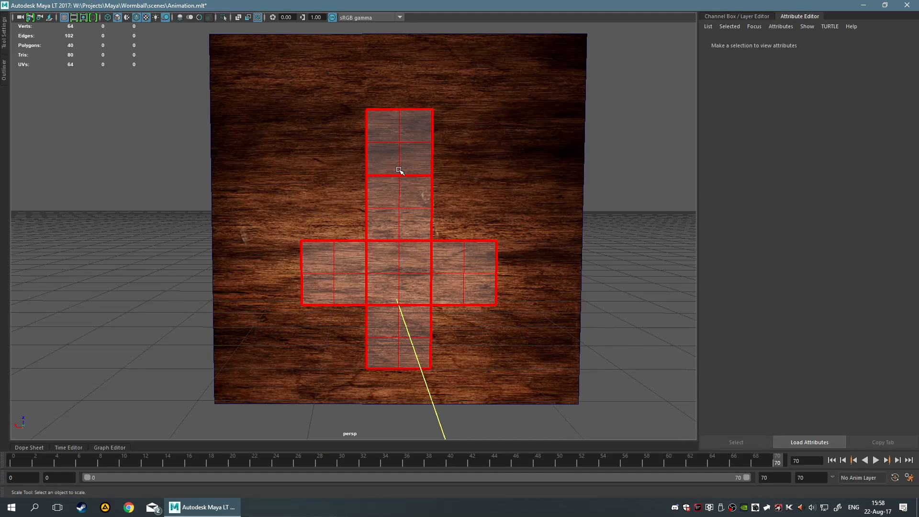
pyautogui.keyDown('alt'); pyautogui.moveTo(399, 171); pyautogui.dragTo(409, 181, button='middle'); pyautogui.keyUp('alt')
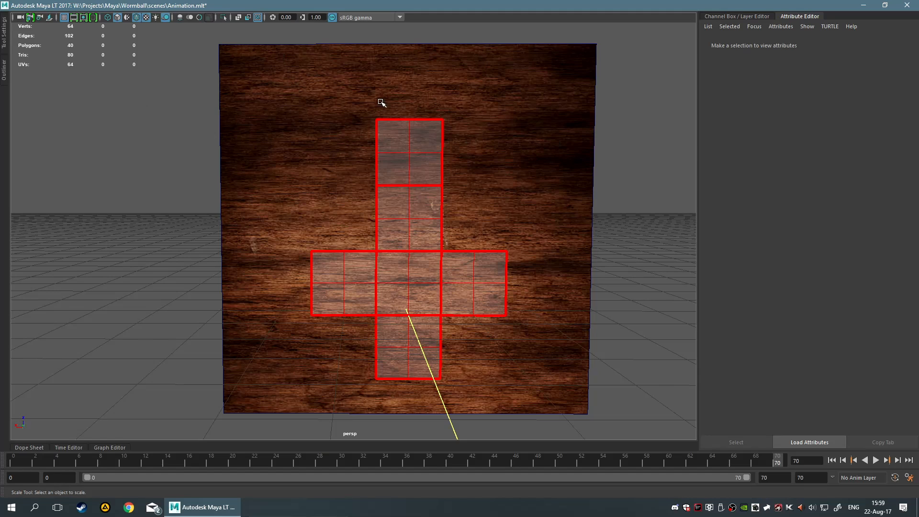
pyautogui.click(414, 267)
pyautogui.press('w')
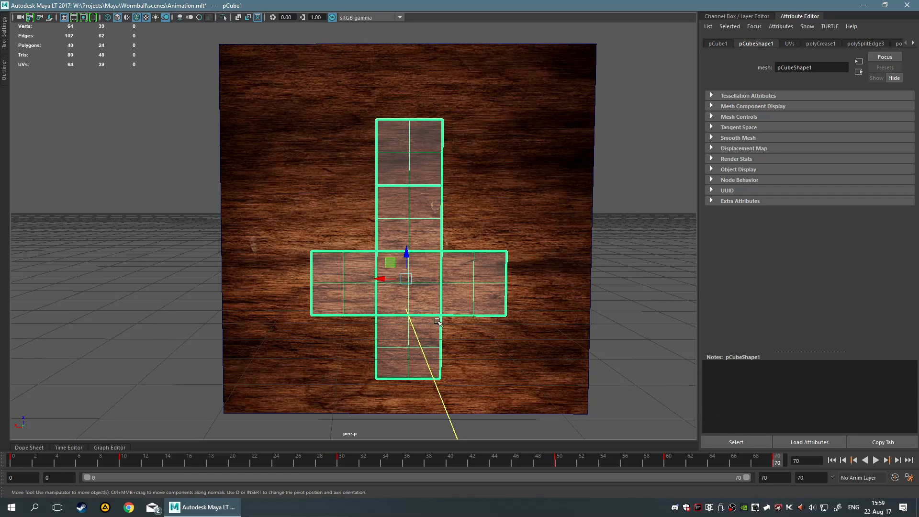
pyautogui.moveTo(398, 272); pyautogui.dragTo(475, 239)
pyautogui.press('e')
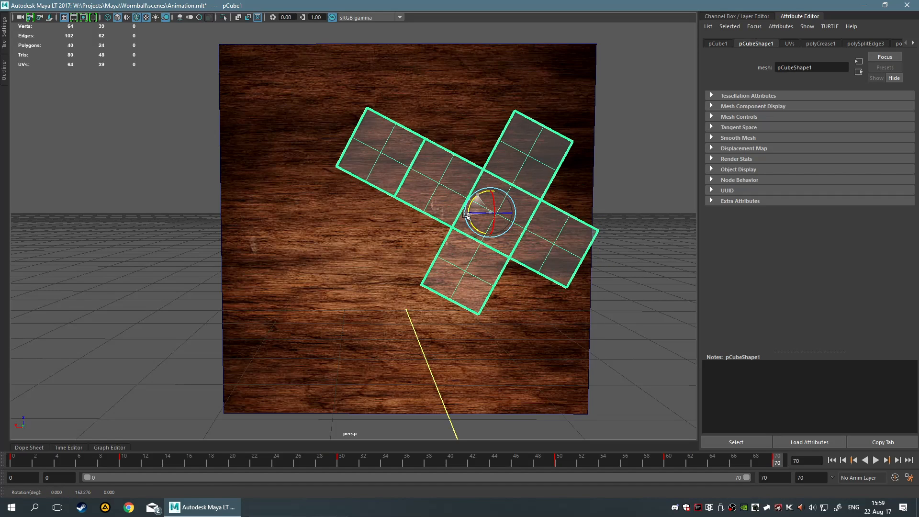
pyautogui.press('w')
pyautogui.press('e')
pyautogui.press('w')
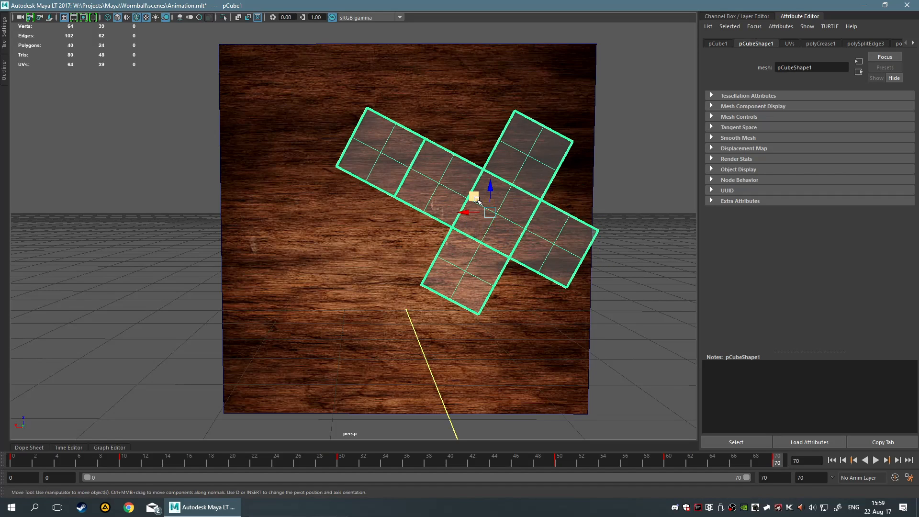
pyautogui.moveTo(475, 194); pyautogui.dragTo(413, 229)
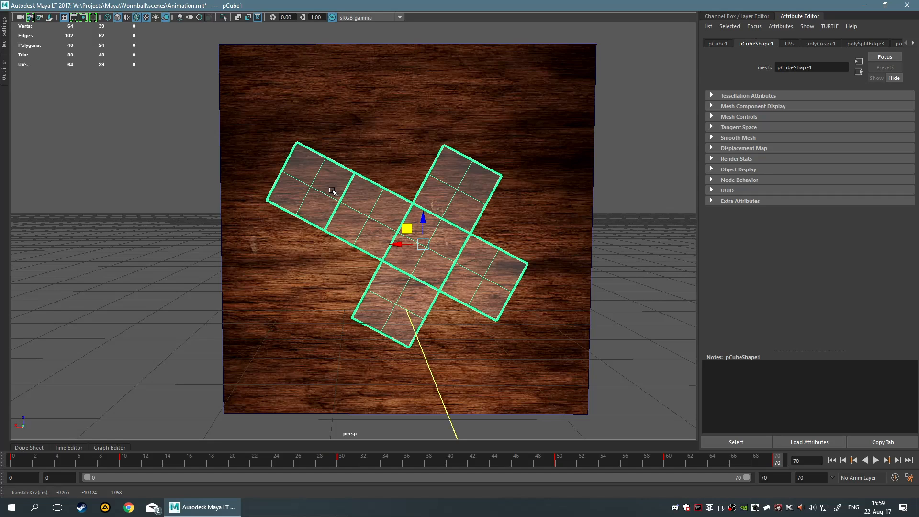
pyautogui.press('r')
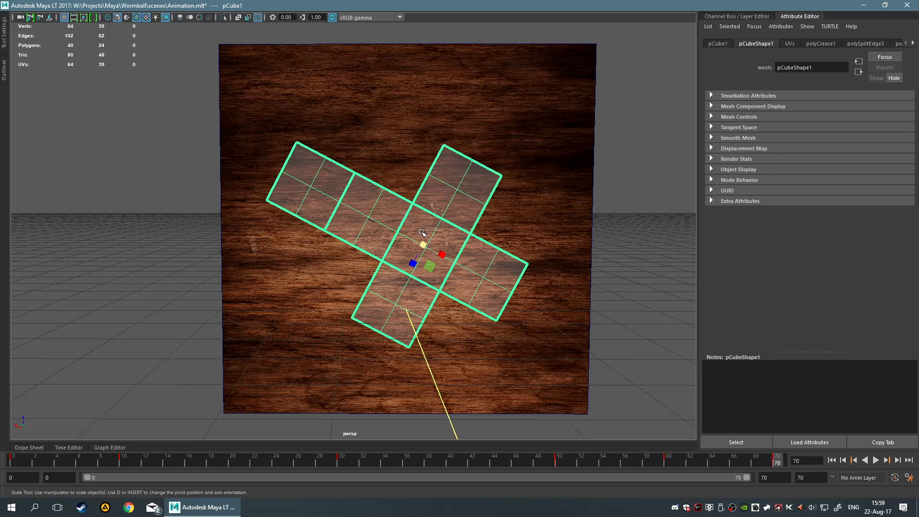
pyautogui.press('e')
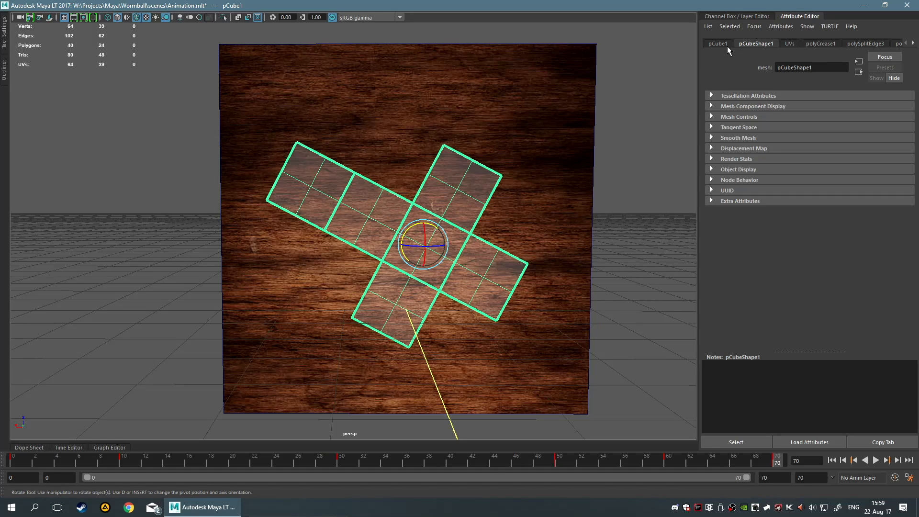
pyautogui.moveTo(426, 232); pyautogui.dragTo(428, 228)
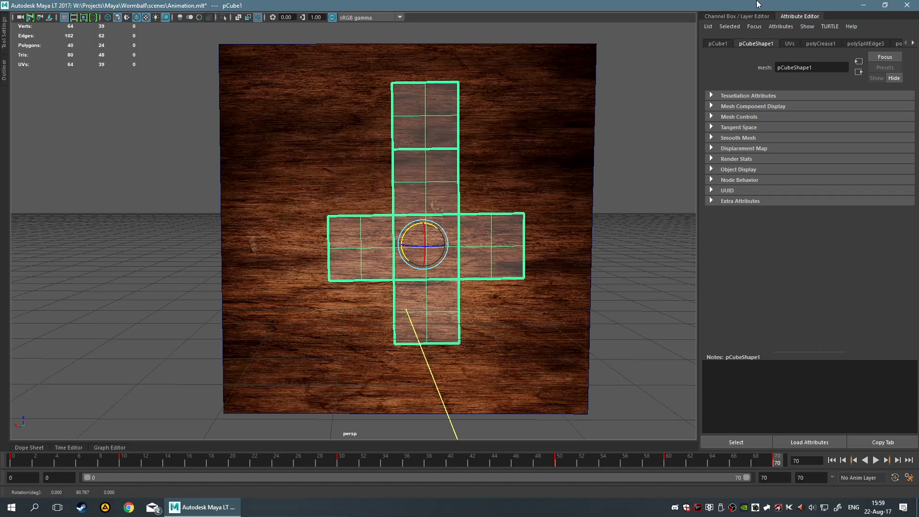
pyautogui.click(734, 17)
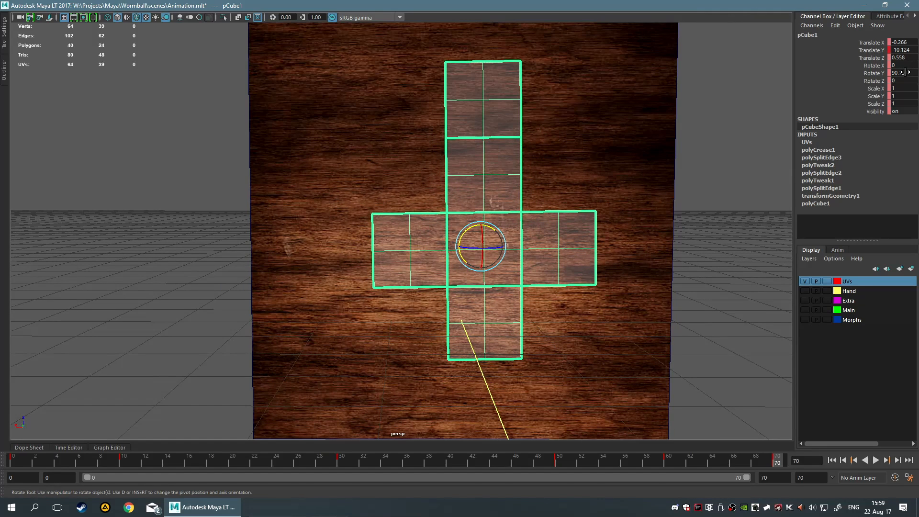
pyautogui.click(775, 459)
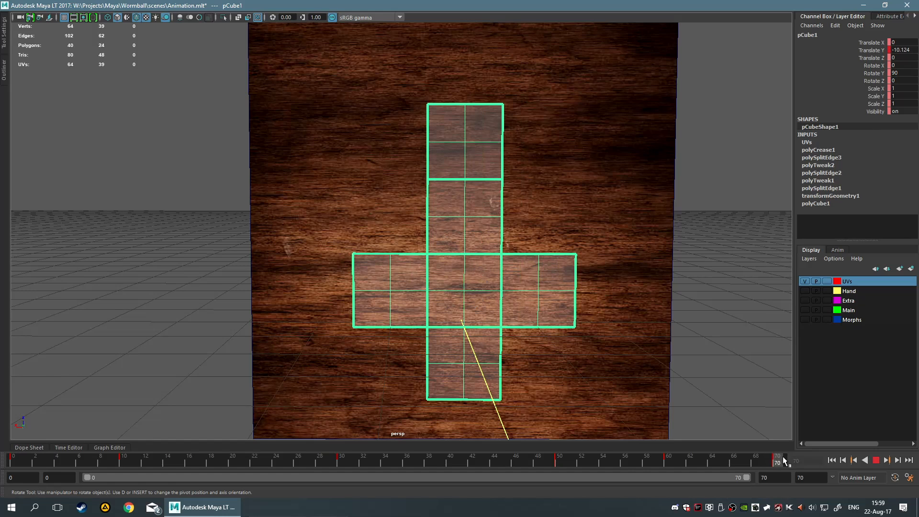
# Scale the unfolded cube uniformly to about 1.707 so it covers more of the wood plane
pyautogui.keyDown('alt'); pyautogui.moveTo(605, 316); pyautogui.dragTo(579, 262, button='middle'); pyautogui.keyUp('alt')
pyautogui.press('w')
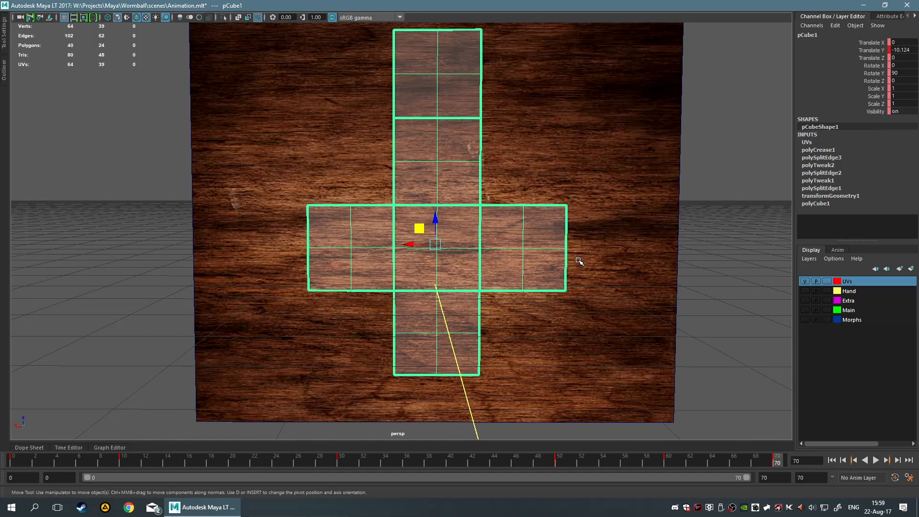
pyautogui.press('r')
pyautogui.scroll(-3, 504, 256)
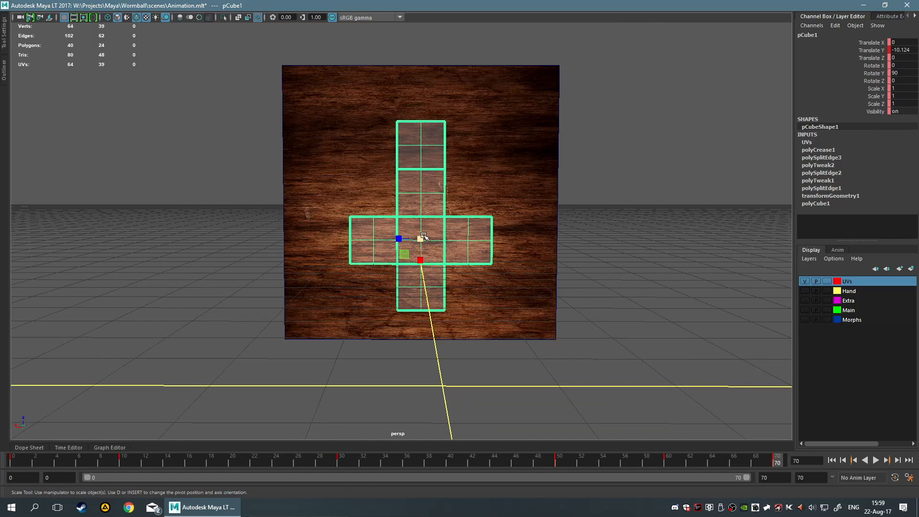
pyautogui.moveTo(424, 237); pyautogui.dragTo(473, 241)
pyautogui.press('w')
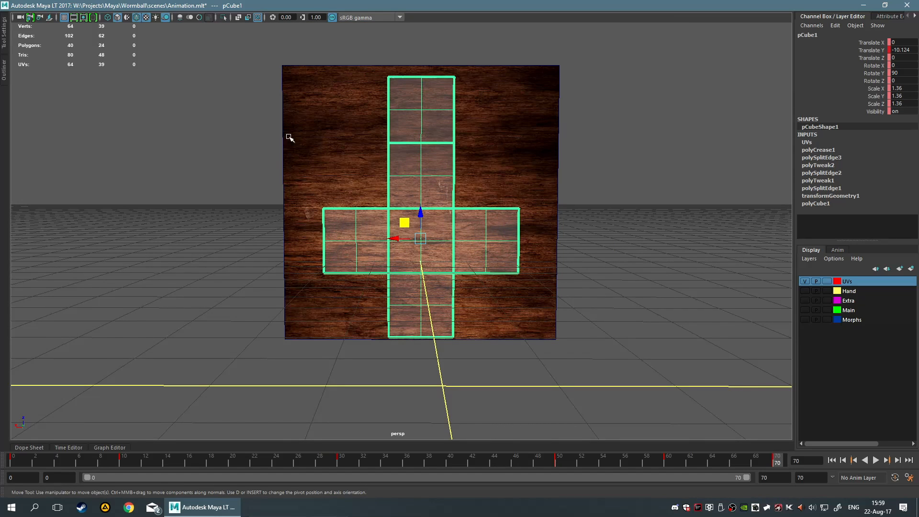
pyautogui.press('r')
pyautogui.moveTo(420, 238); pyautogui.dragTo(469, 242)
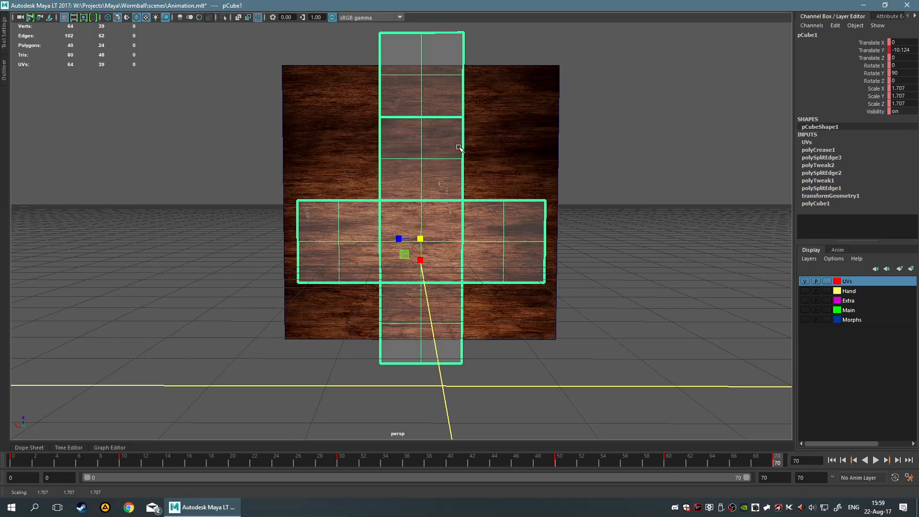
# Orbit, zoom and frame the scene to compare the enlarged unfolded cube with the wood plane
pyautogui.scroll(-5, 494, 149)
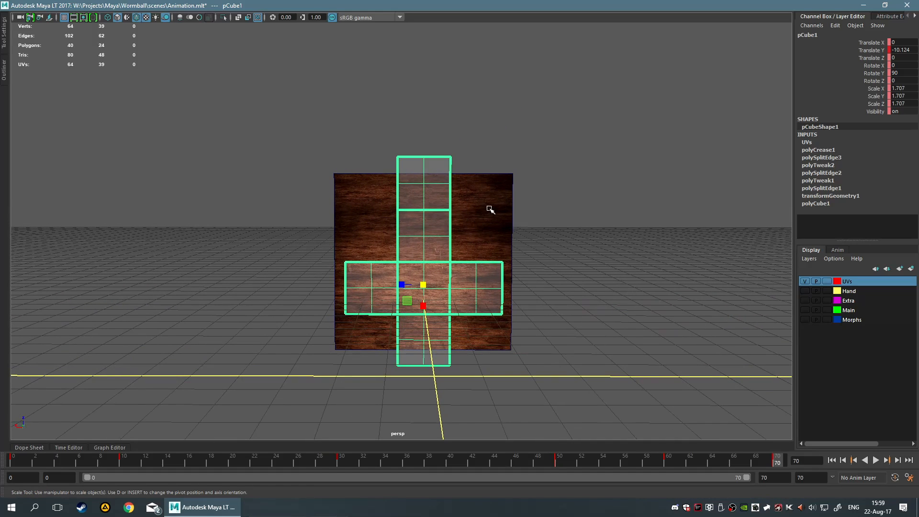
pyautogui.keyDown('alt'); pyautogui.moveTo(638, 210); pyautogui.dragTo(589, 342, button='middle'); pyautogui.keyUp('alt')
pyautogui.keyDown('alt'); pyautogui.moveTo(589, 280); pyautogui.dragTo(509, 305, button='middle'); pyautogui.keyUp('alt')
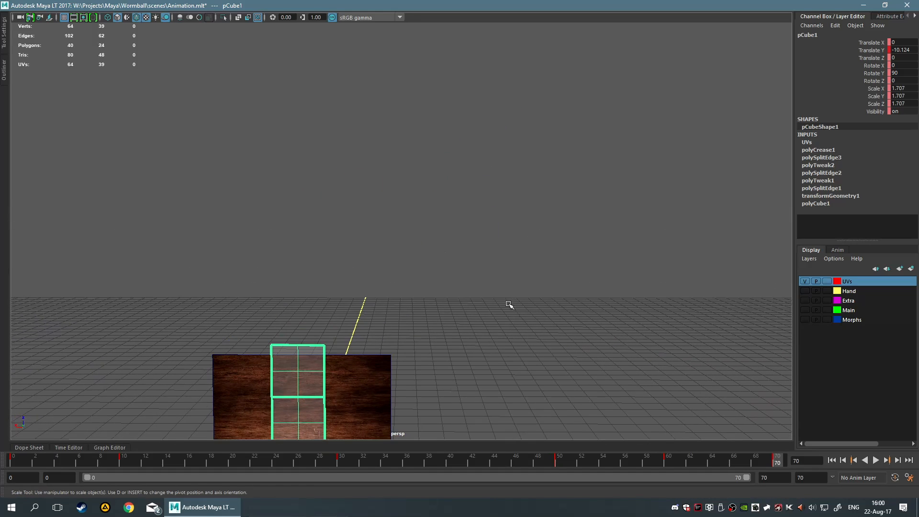
pyautogui.keyDown('alt'); pyautogui.moveTo(498, 338); pyautogui.dragTo(484, 211, button='middle'); pyautogui.keyUp('alt')
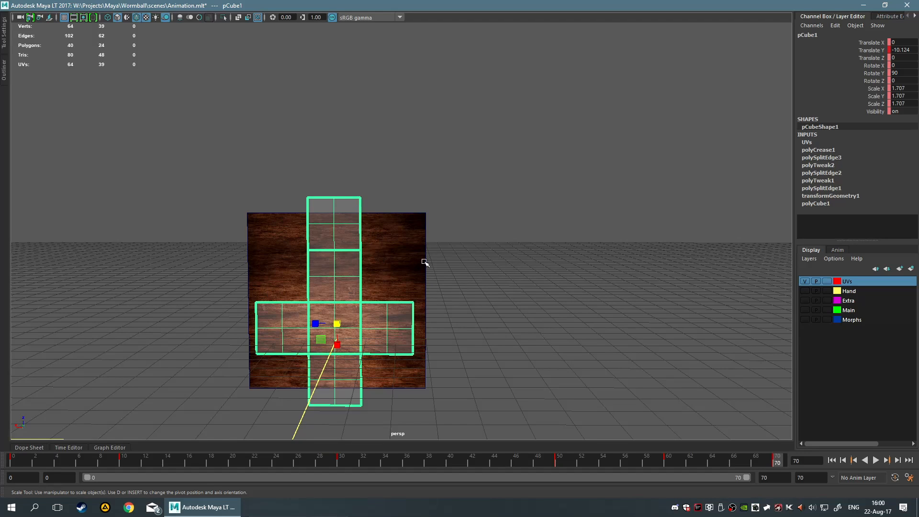
pyautogui.scroll(-10, 465, 249)
pyautogui.keyDown('alt'); pyautogui.moveTo(541, 228); pyautogui.dragTo(483, 294, button='middle'); pyautogui.keyUp('alt')
pyautogui.scroll(3, 445, 300)
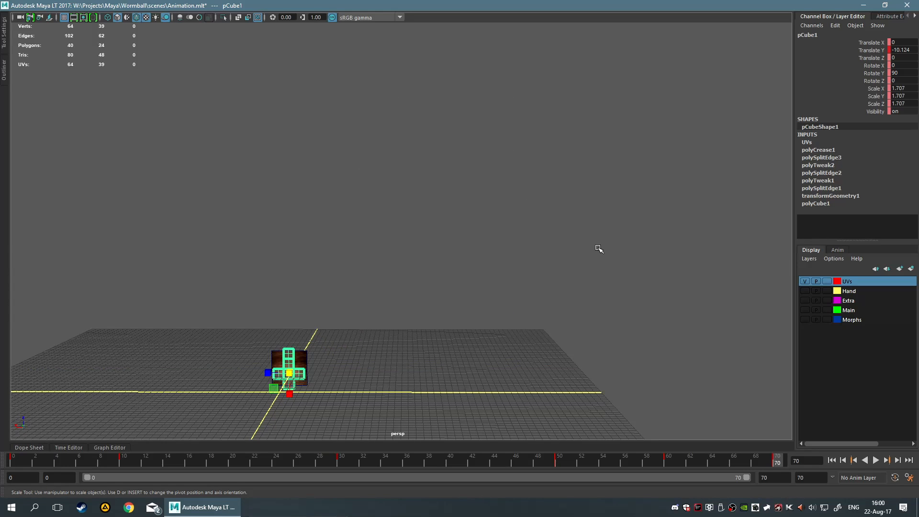
pyautogui.keyDown('alt'); pyautogui.moveTo(414, 217); pyautogui.dragTo(534, 153, button='middle'); pyautogui.keyUp('alt')
pyautogui.scroll(5, 411, 243)
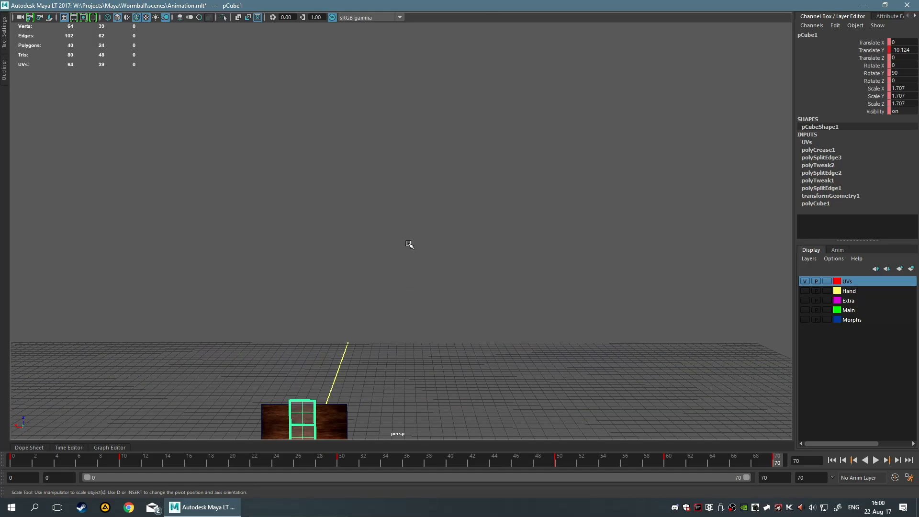
pyautogui.keyDown('alt'); pyautogui.moveTo(439, 310); pyautogui.dragTo(500, 115, button='middle'); pyautogui.keyUp('alt')
pyautogui.scroll(-6, 498, 270)
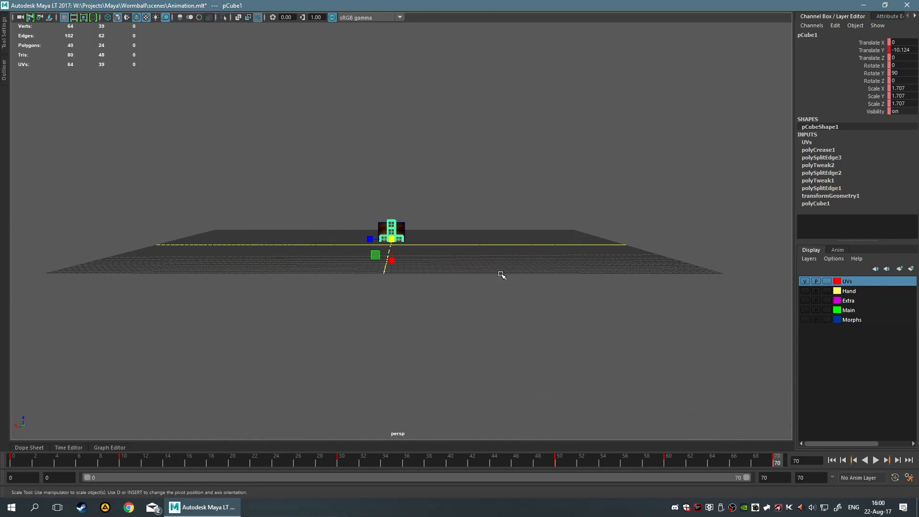
pyautogui.keyDown('alt'); pyautogui.moveTo(376, 168); pyautogui.dragTo(460, 154, button='middle'); pyautogui.keyUp('alt')
pyautogui.scroll(4, 458, 166)
pyautogui.keyDown('alt'); pyautogui.moveTo(588, 234); pyautogui.dragTo(409, 250, button='middle'); pyautogui.keyUp('alt')
pyautogui.scroll(4, 498, 289)
pyautogui.scroll(4, 427, 271)
pyautogui.scroll(3, 408, 251)
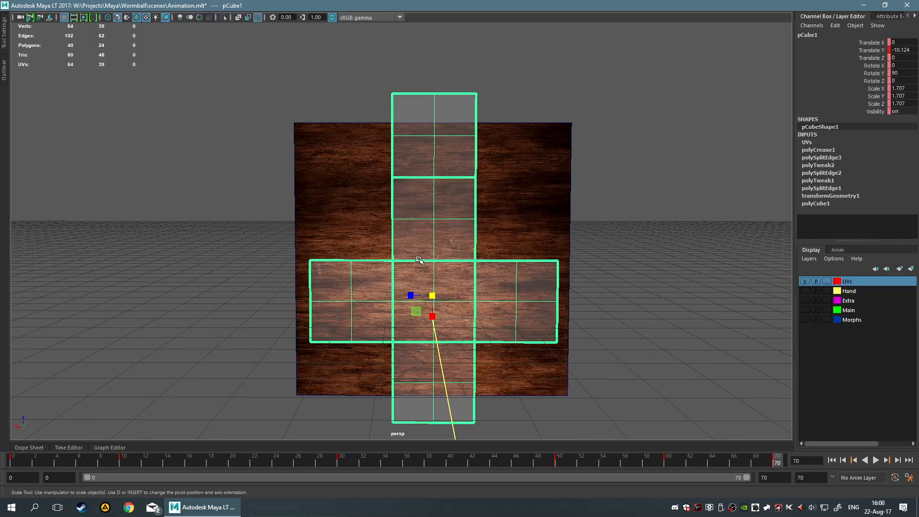
pyautogui.scroll(-8, 632, 134)
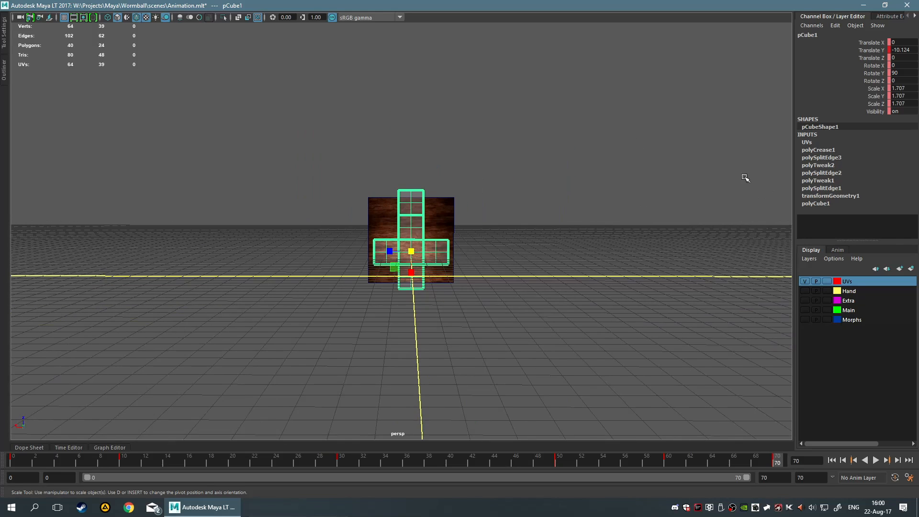
pyautogui.keyDown('alt'); pyautogui.moveTo(640, 245); pyautogui.dragTo(535, 276, button='middle'); pyautogui.keyUp('alt')
pyautogui.keyDown('alt'); pyautogui.moveTo(534, 217); pyautogui.dragTo(578, 266, button='middle'); pyautogui.keyUp('alt')
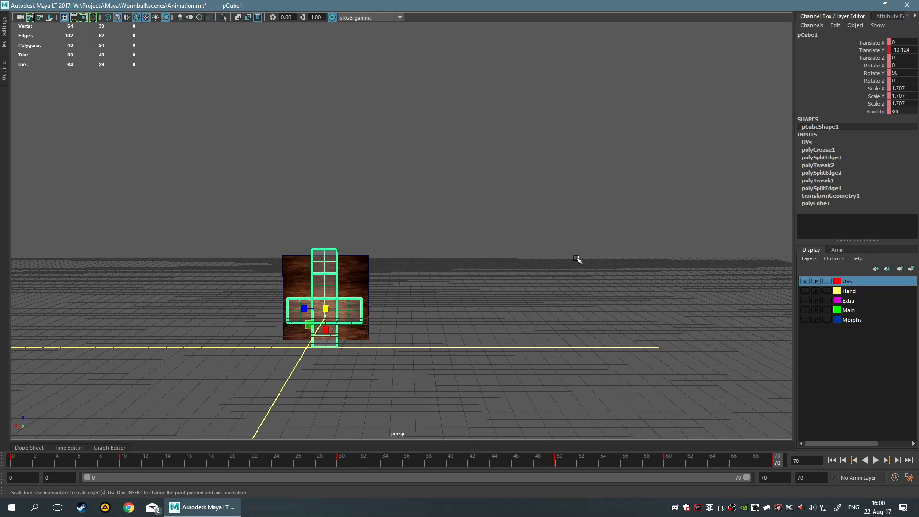
pyautogui.keyDown('alt'); pyautogui.moveTo(483, 261); pyautogui.dragTo(481, 261, button='middle'); pyautogui.keyUp('alt')
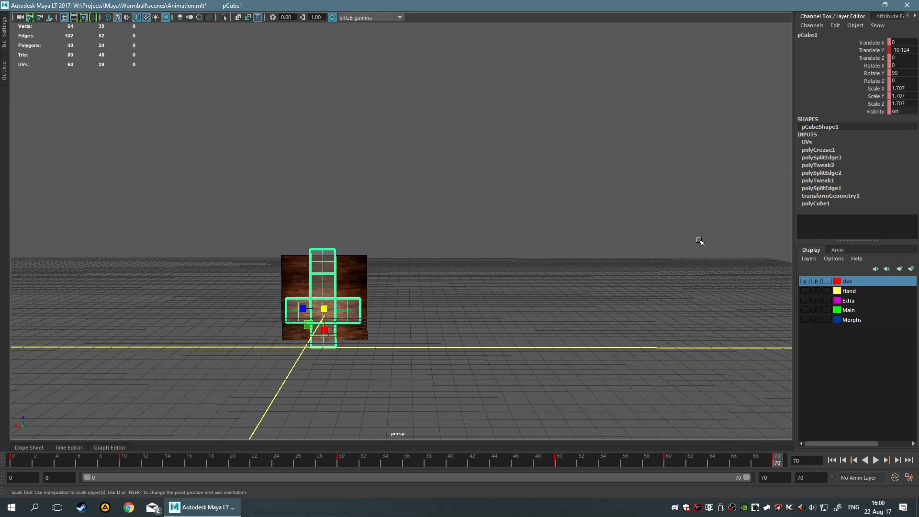
pyautogui.keyDown('alt'); pyautogui.moveTo(407, 327); pyautogui.dragTo(514, 241, button='middle'); pyautogui.keyUp('alt')
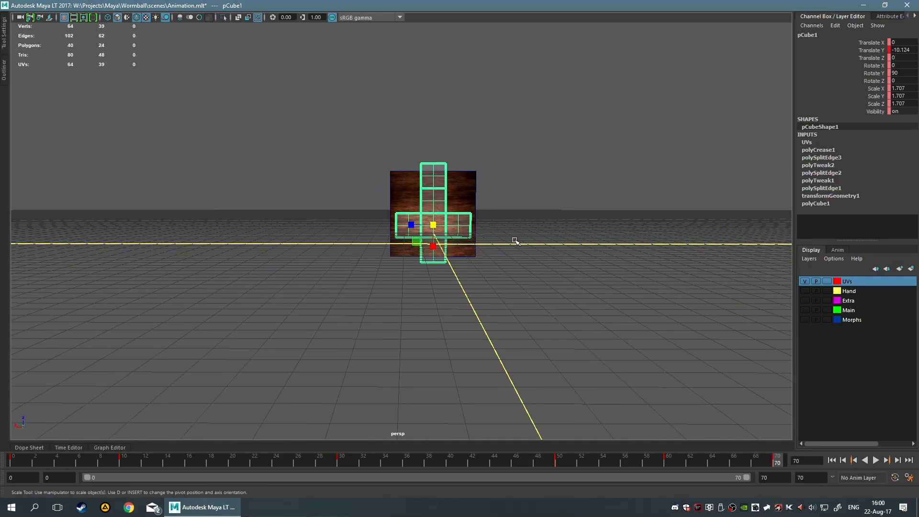
pyautogui.scroll(5, 502, 225)
pyautogui.press('f')
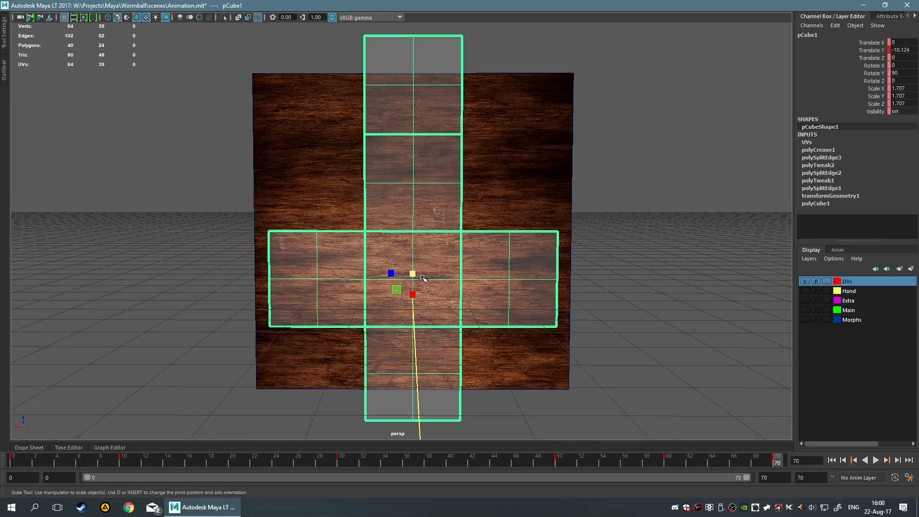
# Scale the unfolded cube down to about 1.386 and shift it slightly along Z so it sits within the wood plane
pyautogui.moveTo(423, 276); pyautogui.dragTo(358, 279)
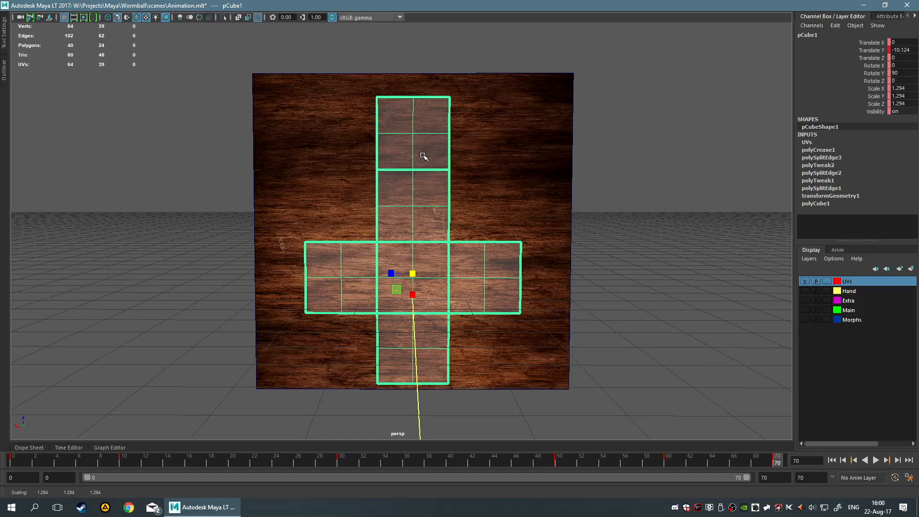
pyautogui.press('e')
pyautogui.press('w')
pyautogui.moveTo(412, 252)
pyautogui.mouseDown()
pyautogui.moveTo(412, 234)
pyautogui.moveTo(427, 253)
pyautogui.mouseUp()
pyautogui.press('r')
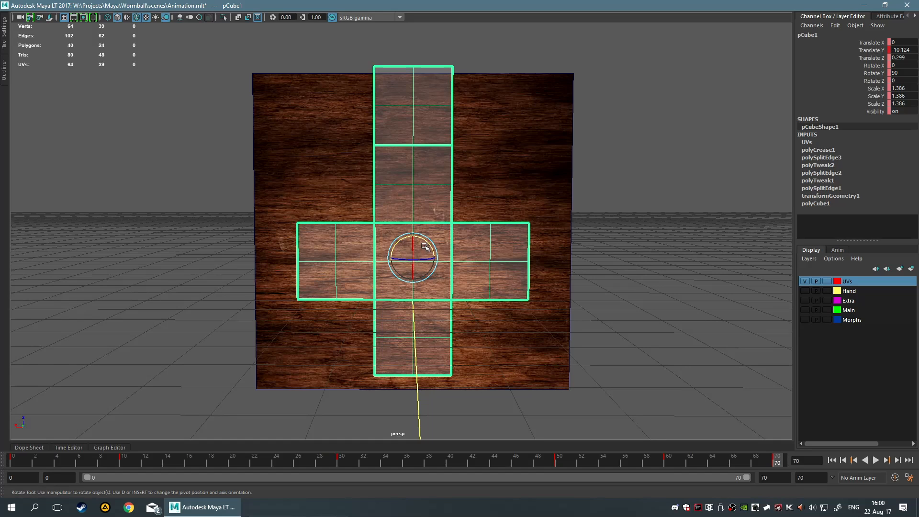
# Rotate the unfolded cube about 47° so it lies diagonally across the wood plane, and scale it up to about 1.544
pyautogui.moveTo(424, 246)
pyautogui.mouseDown()
pyautogui.moveTo(434, 250)
pyautogui.moveTo(385, 248)
pyautogui.moveTo(423, 262)
pyautogui.mouseUp()
pyautogui.press('w')
pyautogui.press('e')
pyautogui.press('r')
pyautogui.moveTo(558, 259)
pyautogui.keyDown('alt'); pyautogui.mouseDown()
pyautogui.moveTo(498, 248)
pyautogui.moveTo(457, 256)
pyautogui.moveTo(570, 256)
pyautogui.mouseUp(); pyautogui.keyUp('alt')
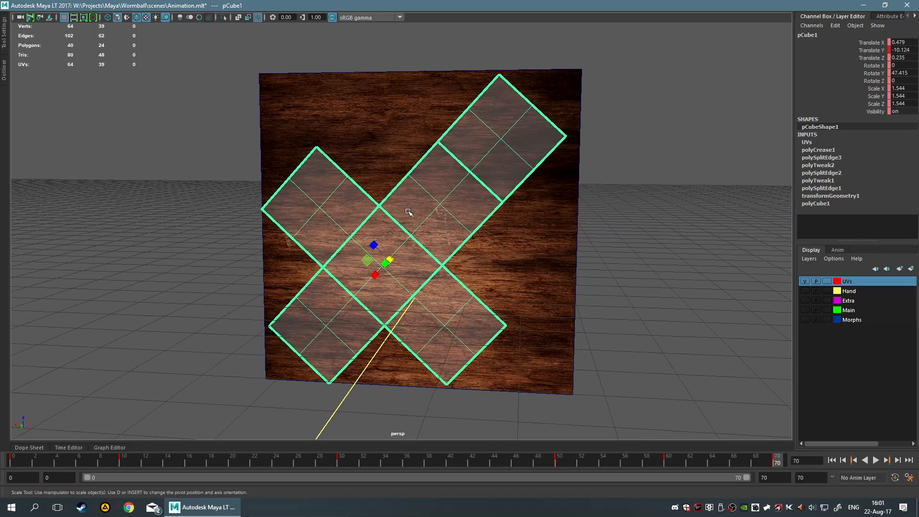
pyautogui.keyDown('alt'); pyautogui.moveTo(522, 184); pyautogui.dragTo(537, 180); pyautogui.keyUp('alt')
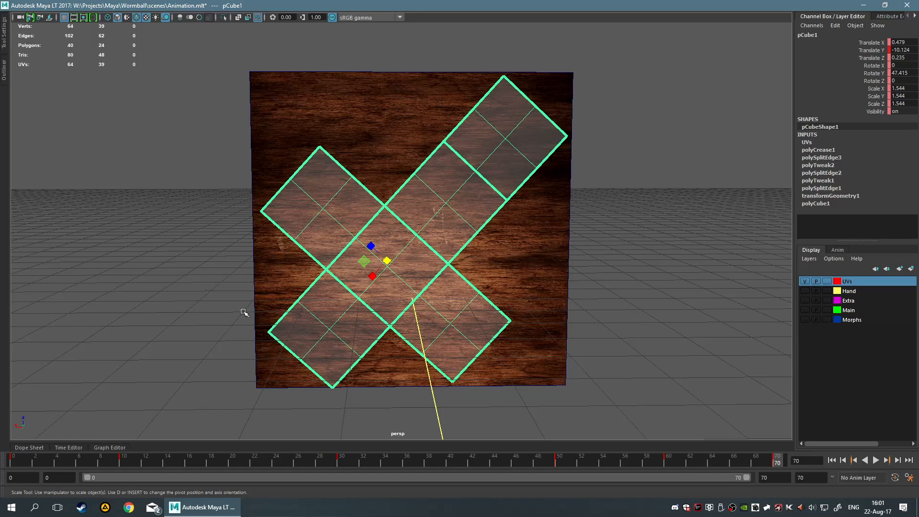
pyautogui.press('q')
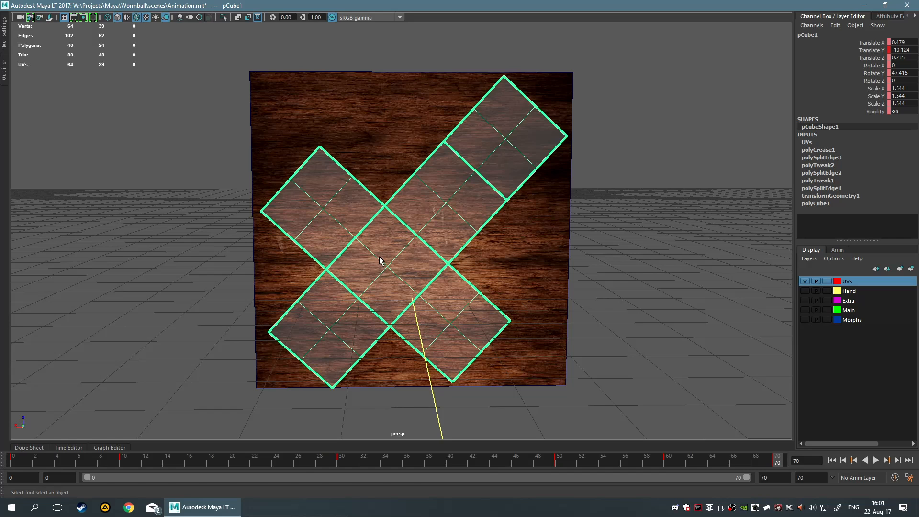
pyautogui.scroll(10, 432, 260)
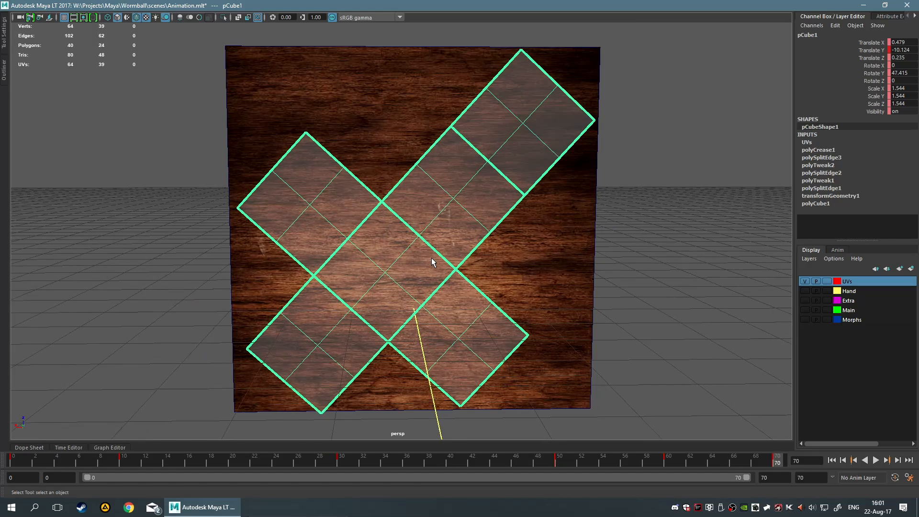
pyautogui.scroll(-7, 432, 261)
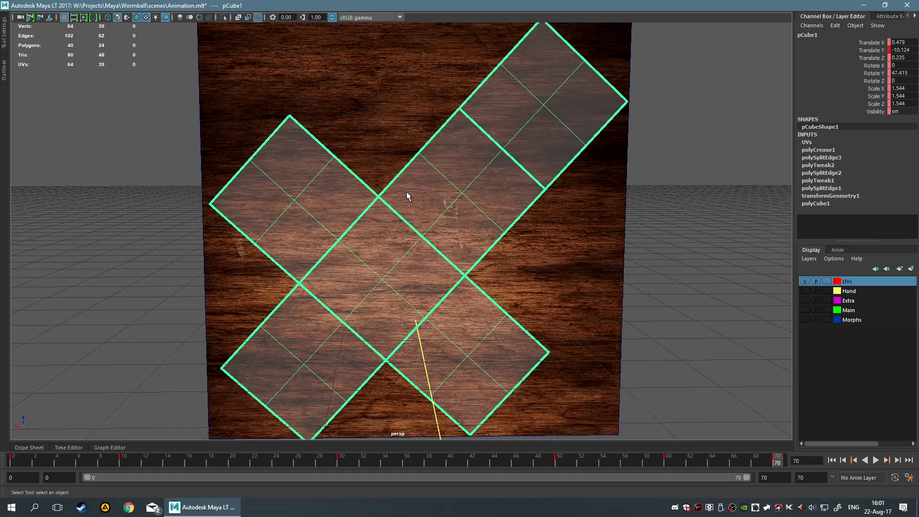
pyautogui.scroll(-4, 406, 193)
pyautogui.scroll(3, 372, 153)
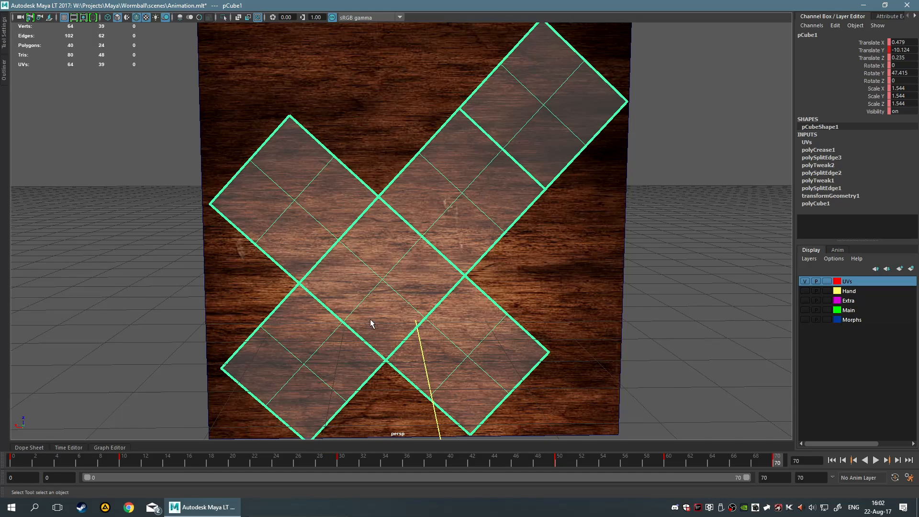
# Inspect up close how the rotated unfolded cube fits within the wood plane
pyautogui.keyDown('alt'); pyautogui.moveTo(372, 321); pyautogui.dragTo(409, 267, button='middle'); pyautogui.keyUp('alt')
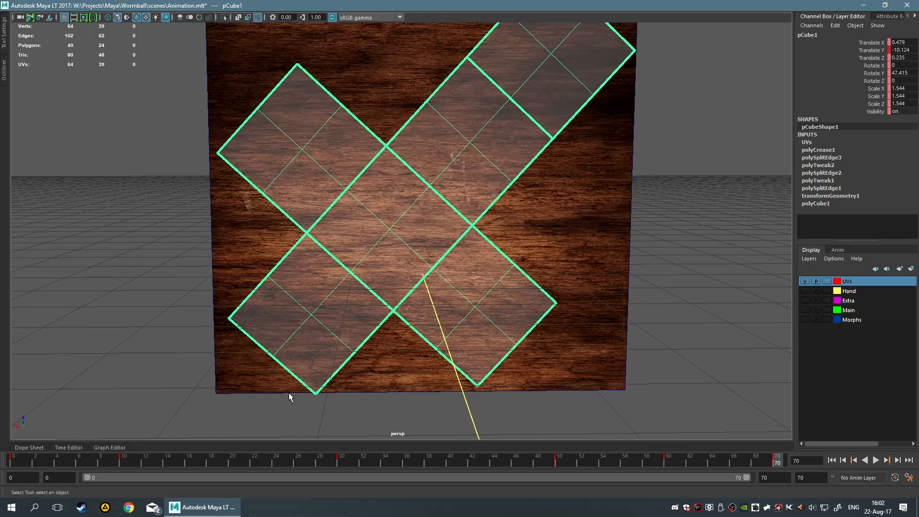
pyautogui.keyDown('alt'); pyautogui.moveTo(314, 75); pyautogui.dragTo(294, 198, button='middle'); pyautogui.keyUp('alt')
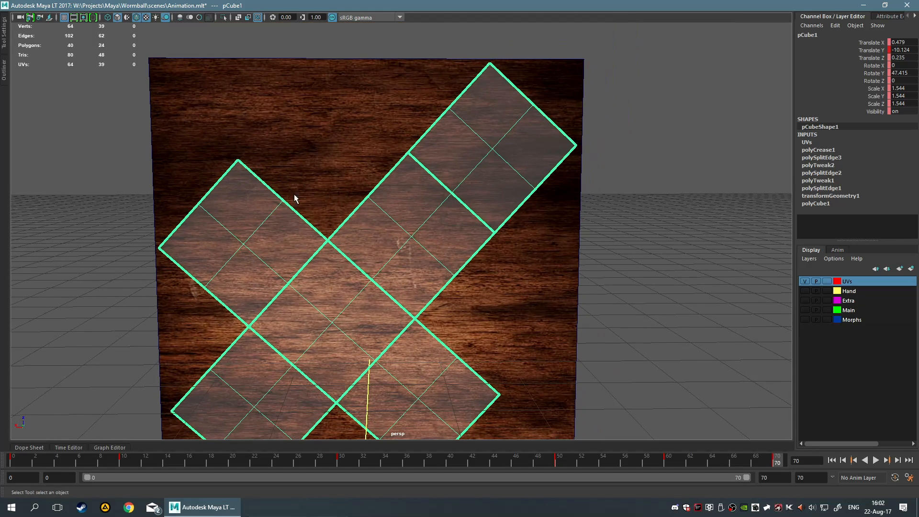
pyautogui.keyDown('alt'); pyautogui.moveTo(479, 259); pyautogui.dragTo(495, 240, button='middle'); pyautogui.keyUp('alt')
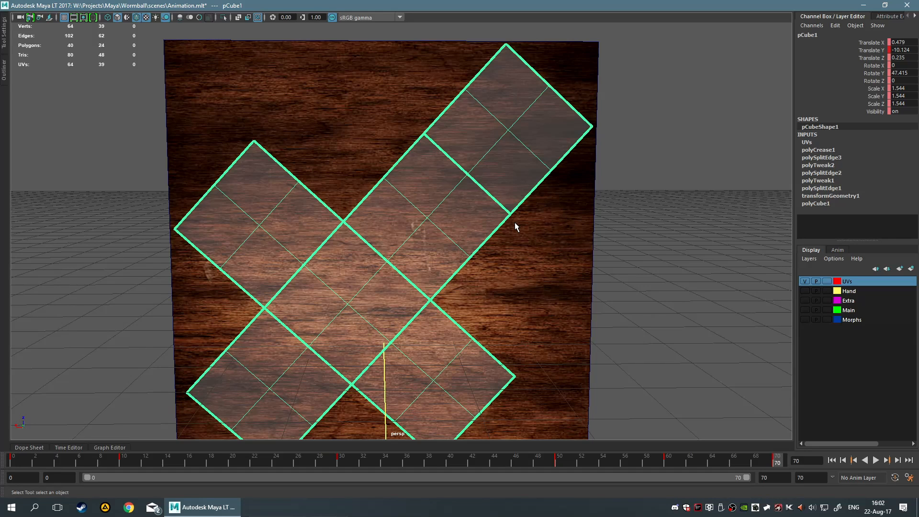
pyautogui.scroll(3, 515, 222)
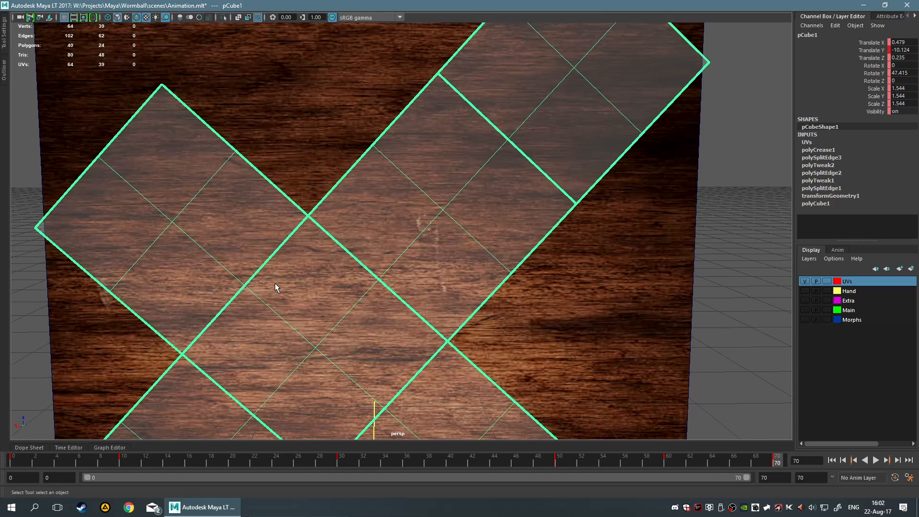
pyautogui.keyDown('alt'); pyautogui.moveTo(483, 287); pyautogui.dragTo(340, 171, button='middle'); pyautogui.keyUp('alt')
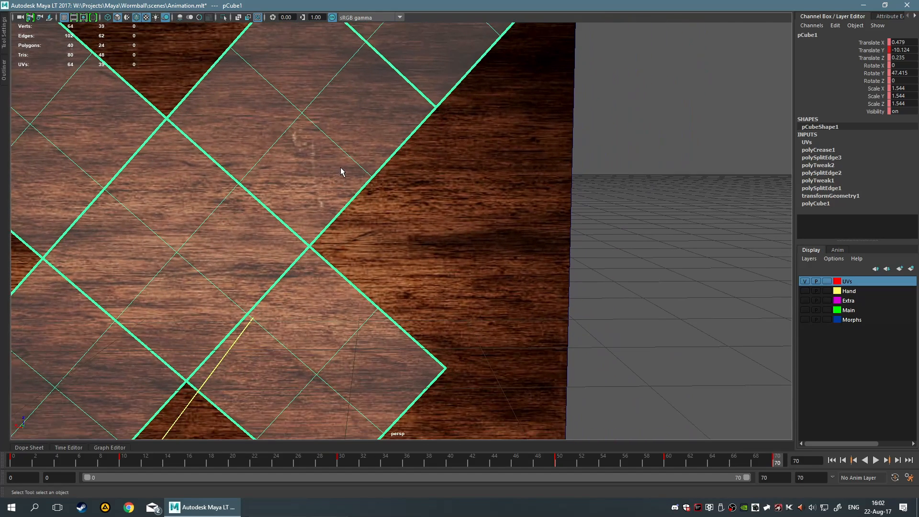
pyautogui.keyDown('alt'); pyautogui.moveTo(447, 234); pyautogui.dragTo(498, 268, button='middle'); pyautogui.keyUp('alt')
pyautogui.keyDown('alt'); pyautogui.moveTo(388, 179); pyautogui.dragTo(441, 261, button='middle'); pyautogui.keyUp('alt')
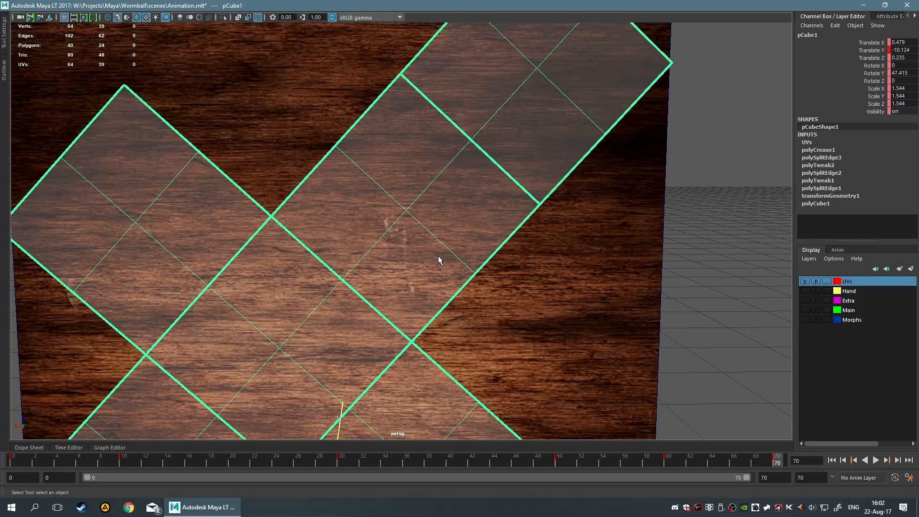
pyautogui.scroll(-5, 427, 300)
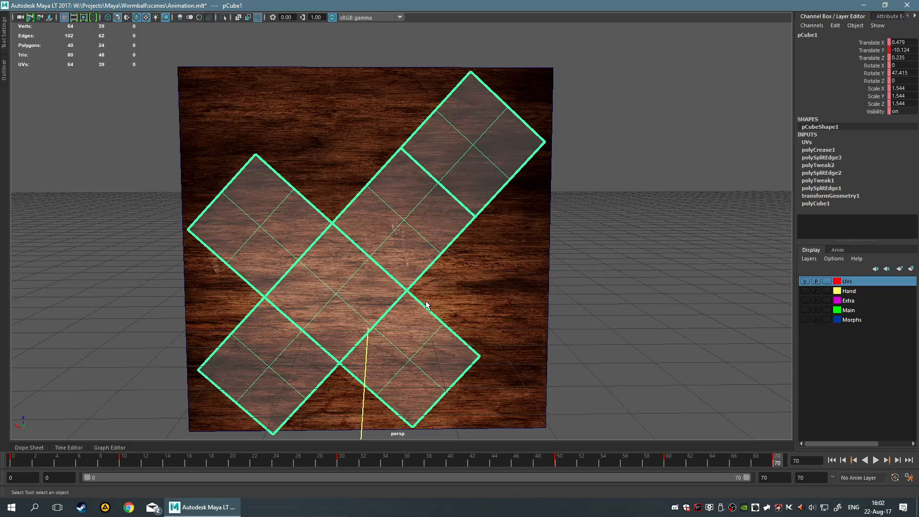
pyautogui.scroll(-6, 489, 278)
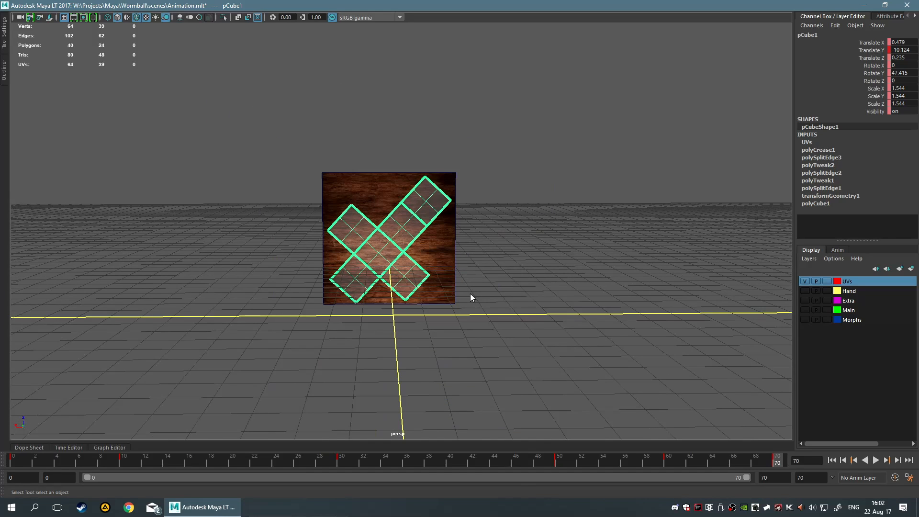
# Create a torus and scale it down uniformly to about 0.317
pyautogui.moveTo(470, 294); pyautogui.dragTo(470, 261, button='right')
pyautogui.click(470, 260)
pyautogui.moveTo(484, 305); pyautogui.dragTo(478, 329, button='right')
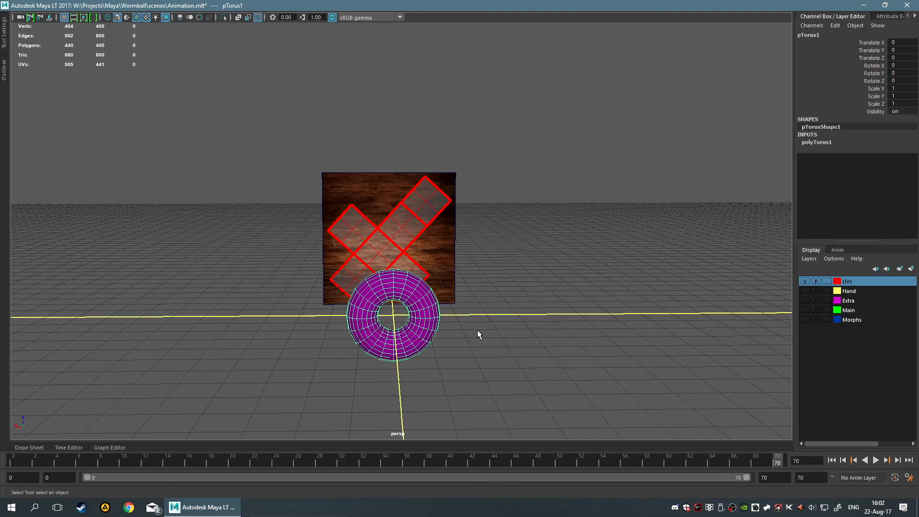
pyautogui.press('r')
pyautogui.moveTo(393, 316); pyautogui.dragTo(352, 313)
# Move the torus to the right of the unfolded cube
pyautogui.scroll(6, 415, 335)
pyautogui.keyDown('alt'); pyautogui.moveTo(412, 353); pyautogui.dragTo(445, 195, button='middle'); pyautogui.keyUp('alt')
pyautogui.press('w')
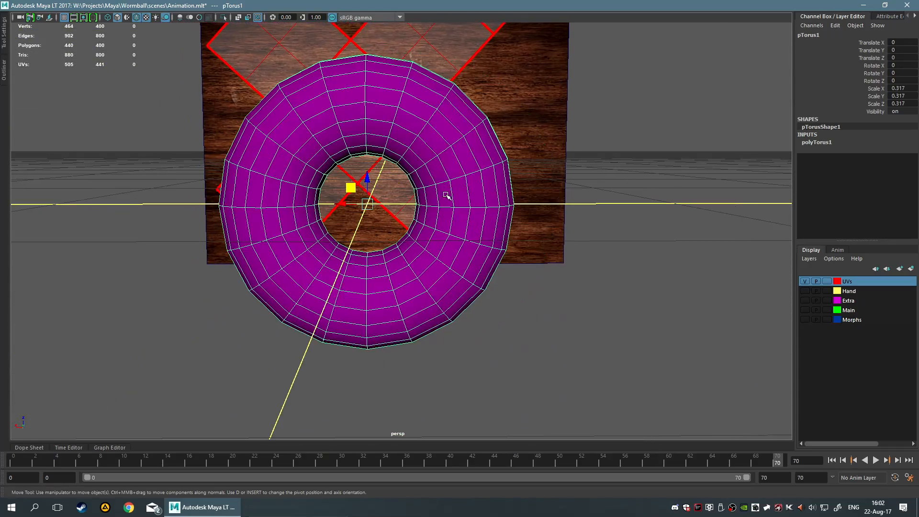
pyautogui.scroll(-5, 445, 199)
pyautogui.moveTo(373, 207); pyautogui.dragTo(514, 229)
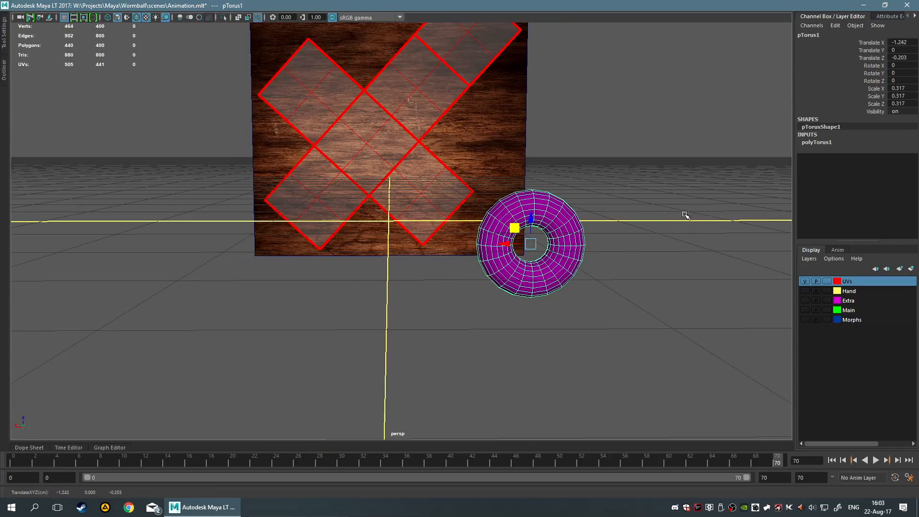
# Move the torus back against the wood plane into its lower-right area
pyautogui.keyDown('alt'); pyautogui.moveTo(684, 214); pyautogui.dragTo(623, 237); pyautogui.keyUp('alt')
pyautogui.scroll(-7, 623, 236)
pyautogui.moveTo(362, 278); pyautogui.dragTo(435, 232)
pyautogui.scroll(6, 436, 237)
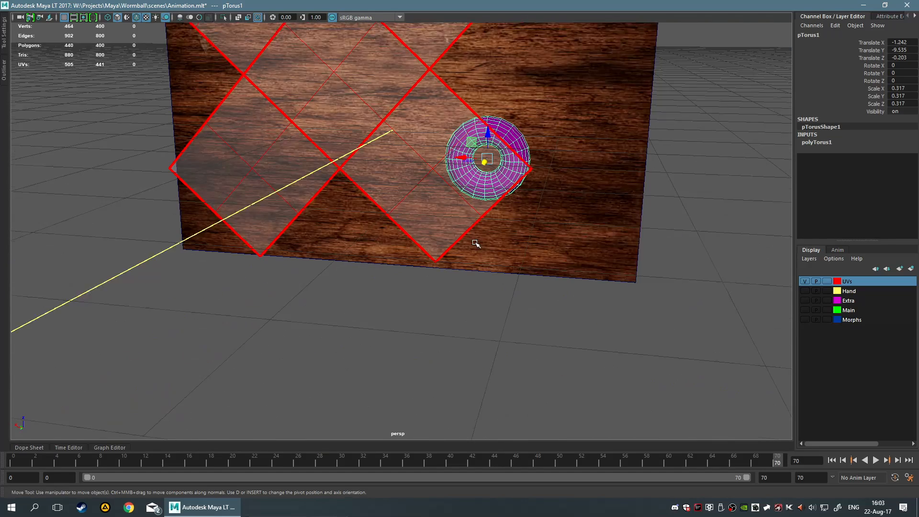
pyautogui.scroll(1, 480, 238)
pyautogui.keyDown('alt'); pyautogui.moveTo(531, 217); pyautogui.dragTo(537, 196); pyautogui.keyUp('alt')
pyautogui.moveTo(479, 123); pyautogui.dragTo(412, 329)
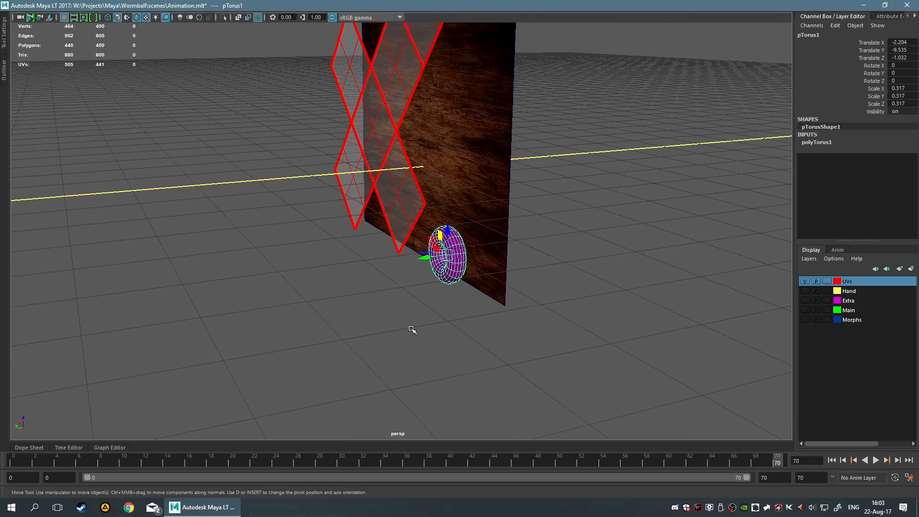
# Deselect everything and view the wood plane, unfolded cube and torus from the back orthographic view
pyautogui.click(412, 329)
pyautogui.scroll(3, 419, 329)
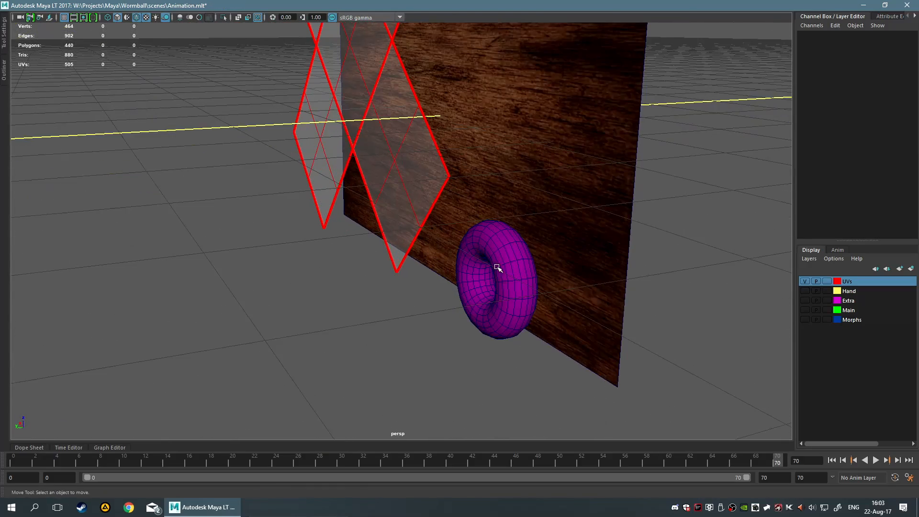
pyautogui.moveTo(400, 315)
pyautogui.keyDown('alt'); pyautogui.mouseDown()
pyautogui.moveTo(368, 305)
pyautogui.moveTo(384, 313)
pyautogui.mouseUp(); pyautogui.keyUp('alt')
pyautogui.press('space')
pyautogui.moveTo(493, 274); pyautogui.dragTo(258, 368)
pyautogui.scroll(1, 488, 371)
pyautogui.keyDown('alt'); pyautogui.moveTo(490, 371); pyautogui.dragTo(449, 231, button='middle'); pyautogui.keyUp('alt')
pyautogui.scroll(-8, 452, 217)
pyautogui.scroll(5, 460, 258)
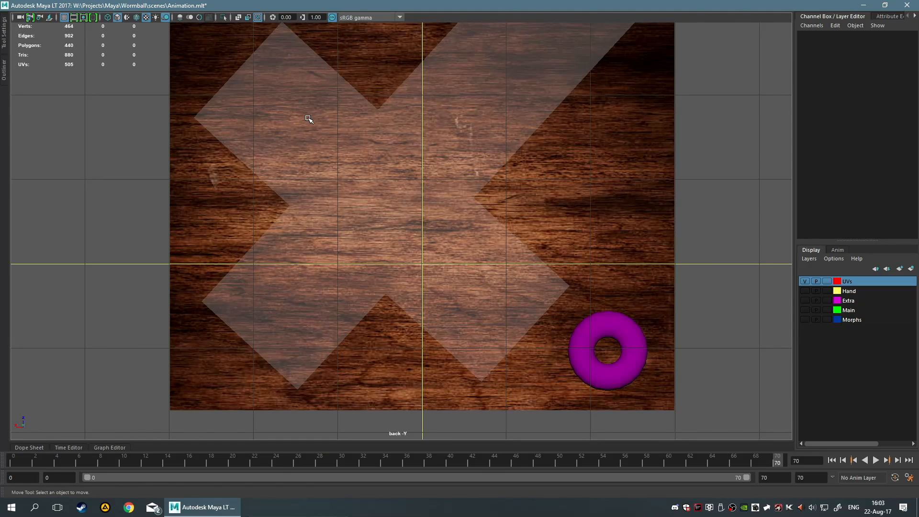
pyautogui.click(592, 334)
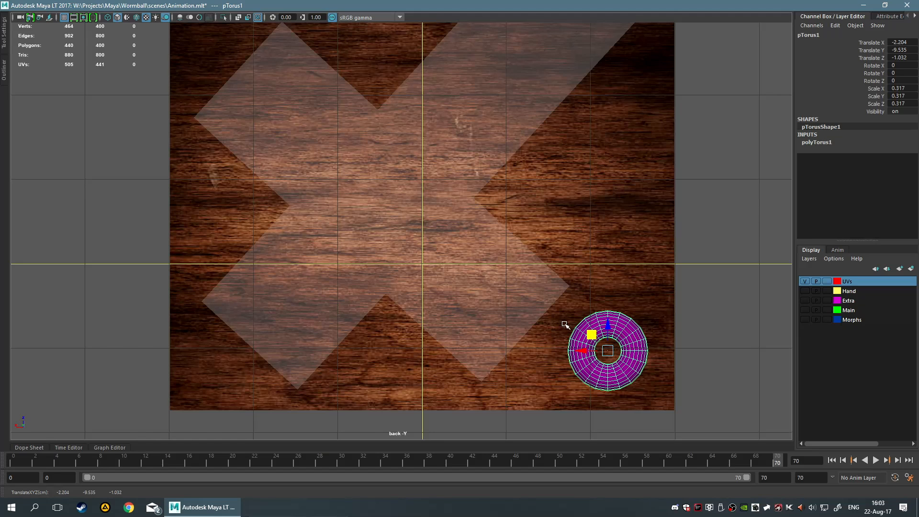
pyautogui.click(705, 281)
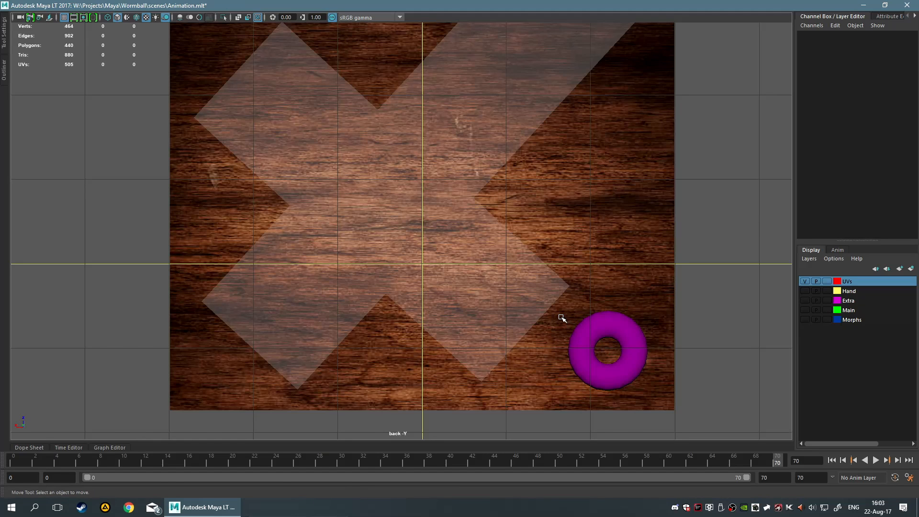
pyautogui.moveTo(563, 313); pyautogui.dragTo(593, 357)
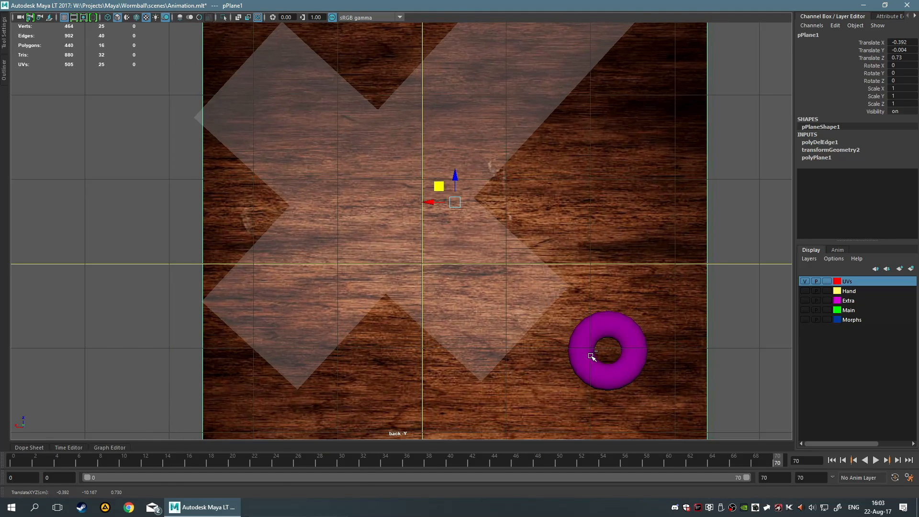
pyautogui.hotkey('ctrl', 'z')
pyautogui.click(740, 301)
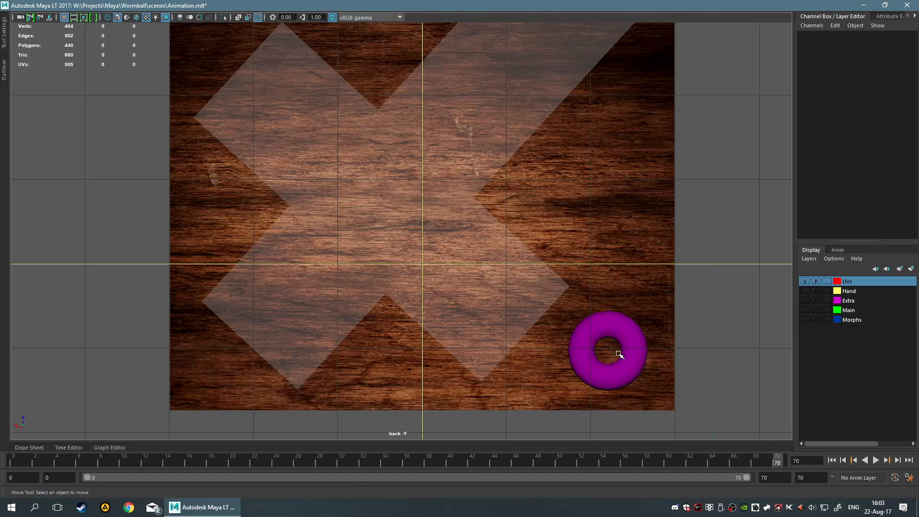
# Set the UVs display layer to Reference and make the wood plane live
pyautogui.click(606, 209)
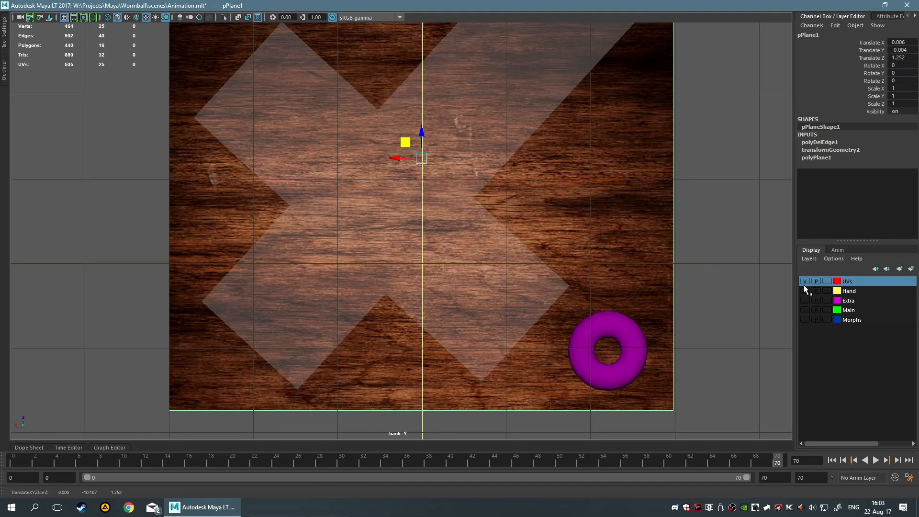
pyautogui.click(827, 281)
pyautogui.click(827, 281)
pyautogui.rightClick(582, 179)
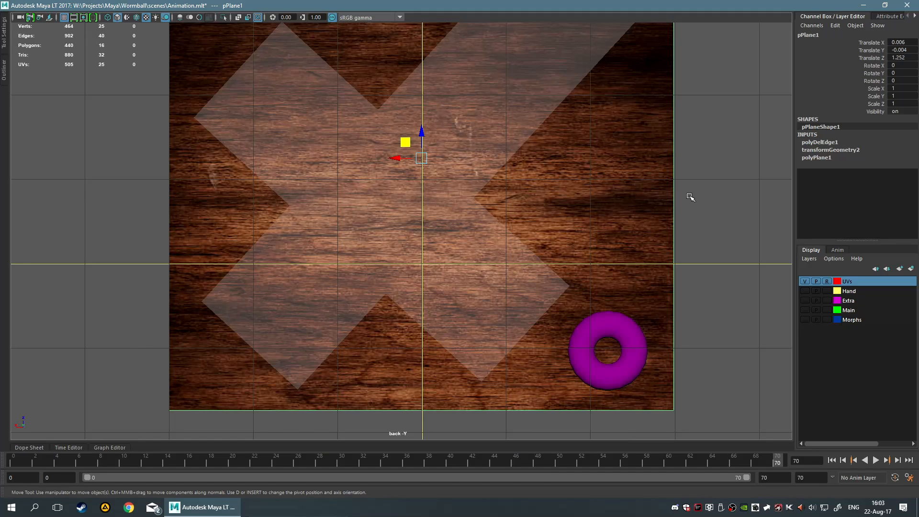
pyautogui.moveTo(570, 190); pyautogui.dragTo(570, 306, button='right')
pyautogui.click(640, 365)
pyautogui.click(653, 428)
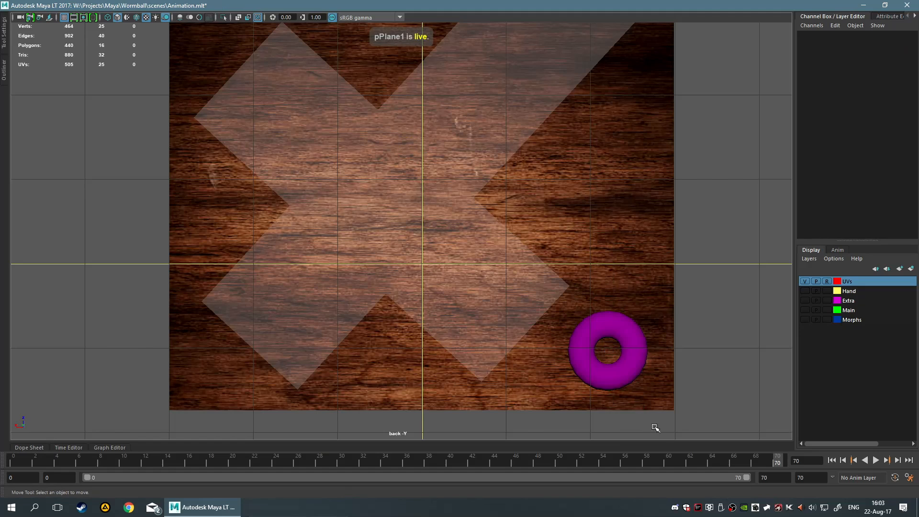
pyautogui.click(642, 377)
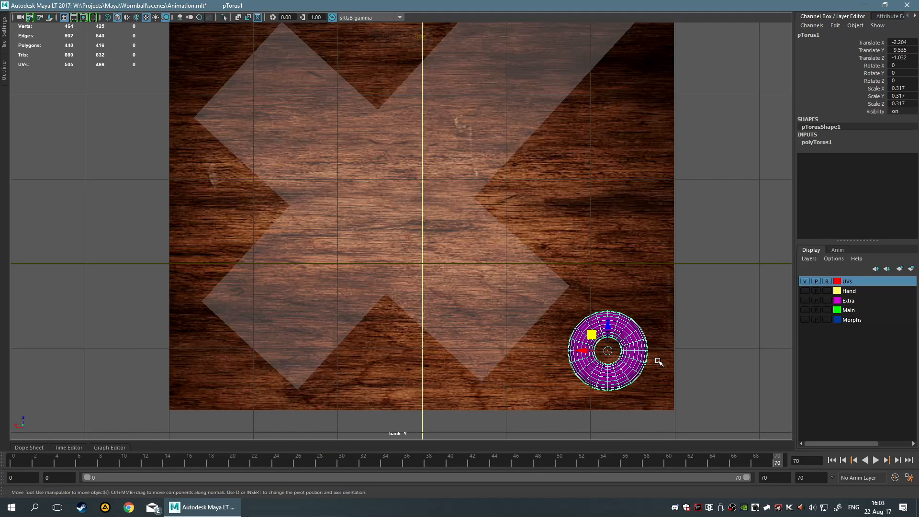
pyautogui.click(548, 328)
pyautogui.moveTo(556, 316); pyautogui.dragTo(658, 391)
pyautogui.click(432, 282)
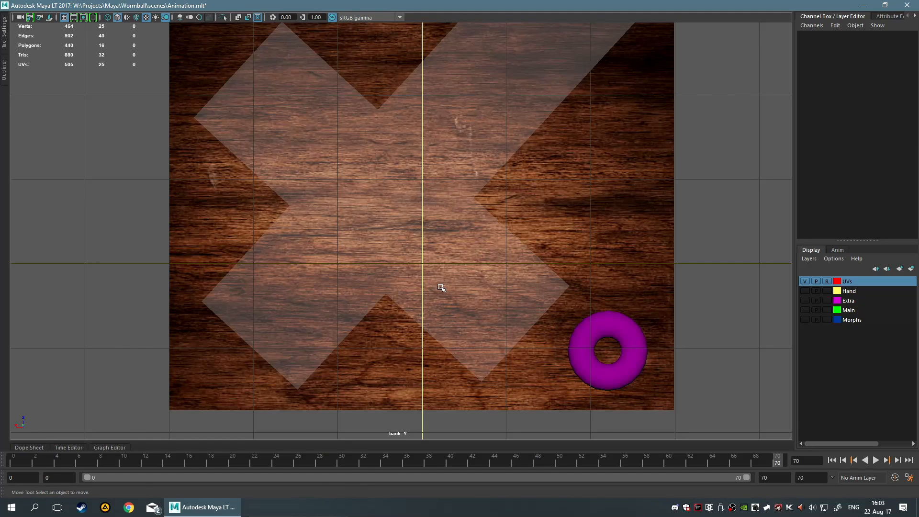
# Examine the torus position relative to the unfolded cube on the live wood plane
pyautogui.scroll(-5, 478, 155)
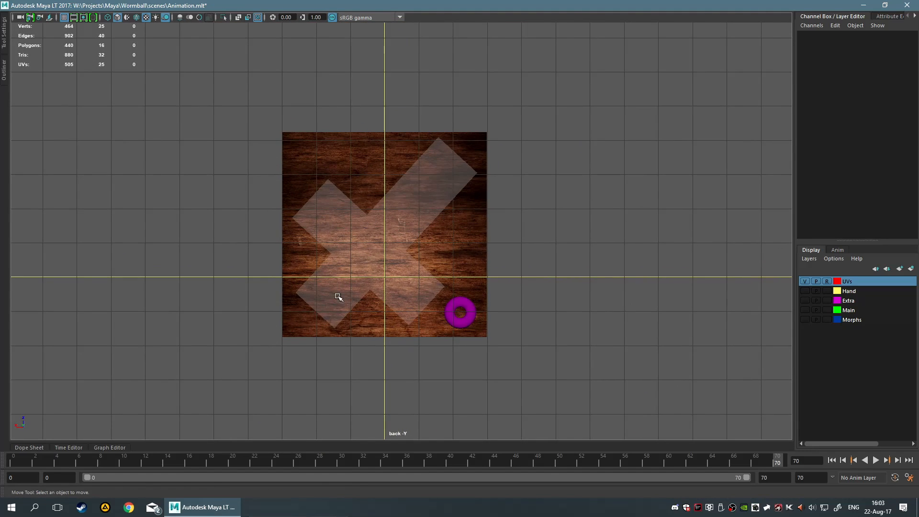
pyautogui.scroll(4, 482, 261)
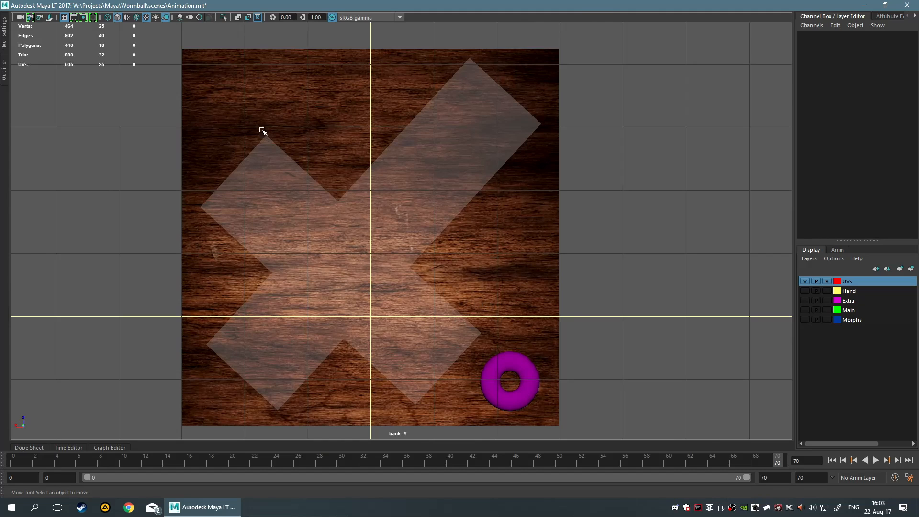
pyautogui.keyDown('alt'); pyautogui.moveTo(494, 282); pyautogui.dragTo(483, 225, button='middle'); pyautogui.keyUp('alt')
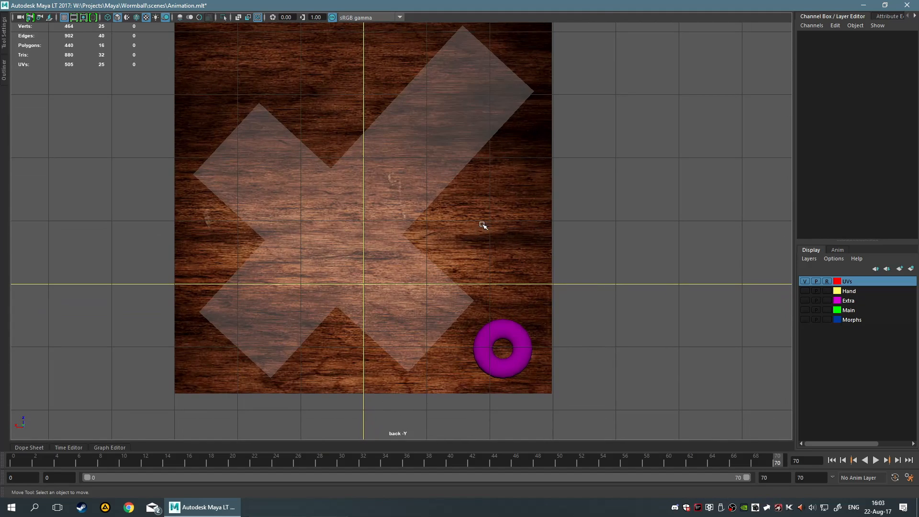
pyautogui.scroll(2, 502, 253)
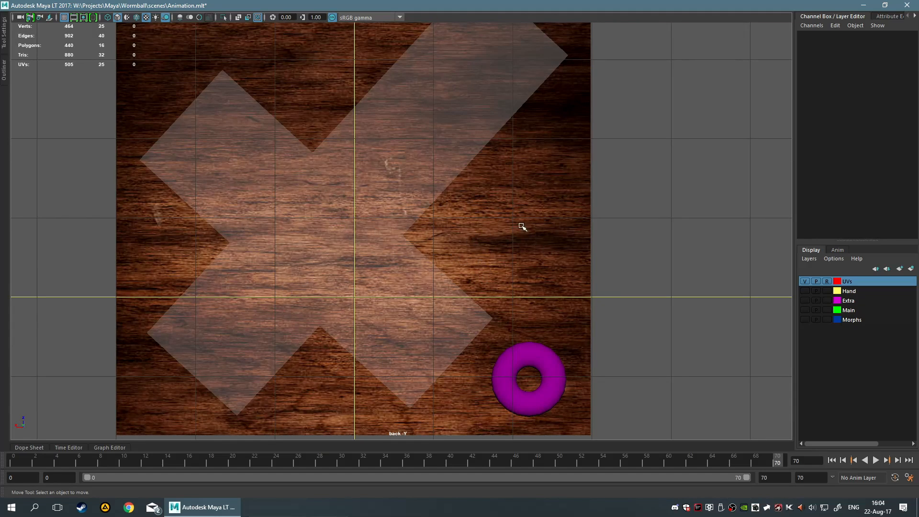
pyautogui.keyDown('alt'); pyautogui.moveTo(441, 170); pyautogui.dragTo(401, 282, button='middle'); pyautogui.keyUp('alt')
pyautogui.keyDown('alt'); pyautogui.moveTo(401, 227); pyautogui.dragTo(503, 196, button='middle'); pyautogui.keyUp('alt')
pyautogui.scroll(-8, 433, 224)
pyautogui.scroll(3, 402, 197)
pyautogui.scroll(3, 474, 286)
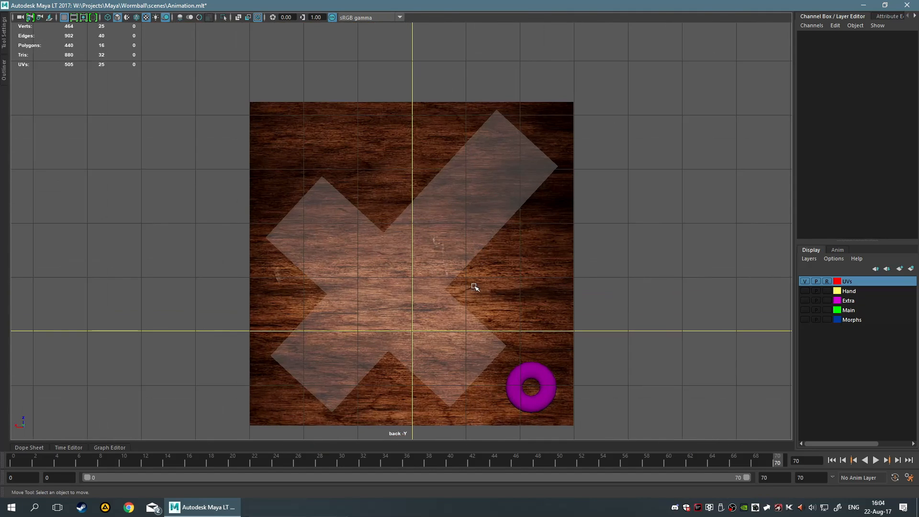
pyautogui.keyDown('alt'); pyautogui.moveTo(452, 314); pyautogui.dragTo(446, 203, button='middle'); pyautogui.keyUp('alt')
pyautogui.scroll(3, 527, 233)
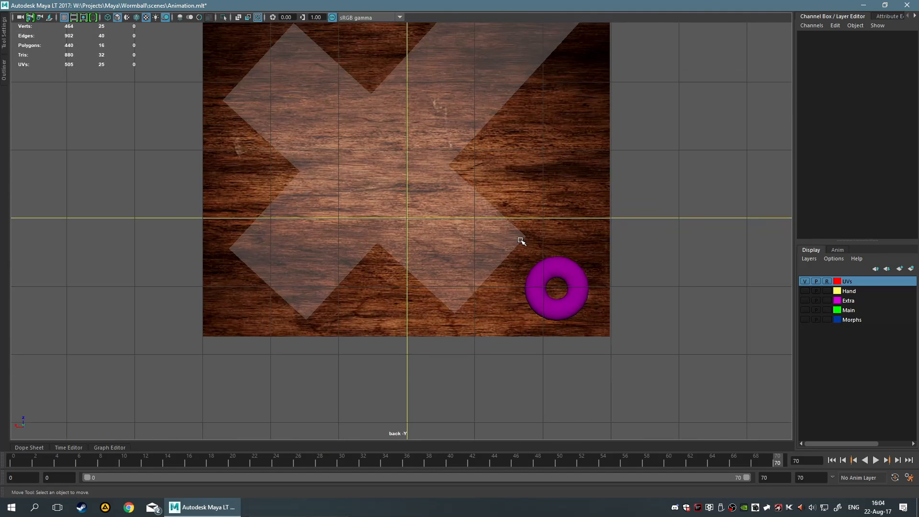
pyautogui.scroll(4, 509, 239)
pyautogui.scroll(2, 481, 310)
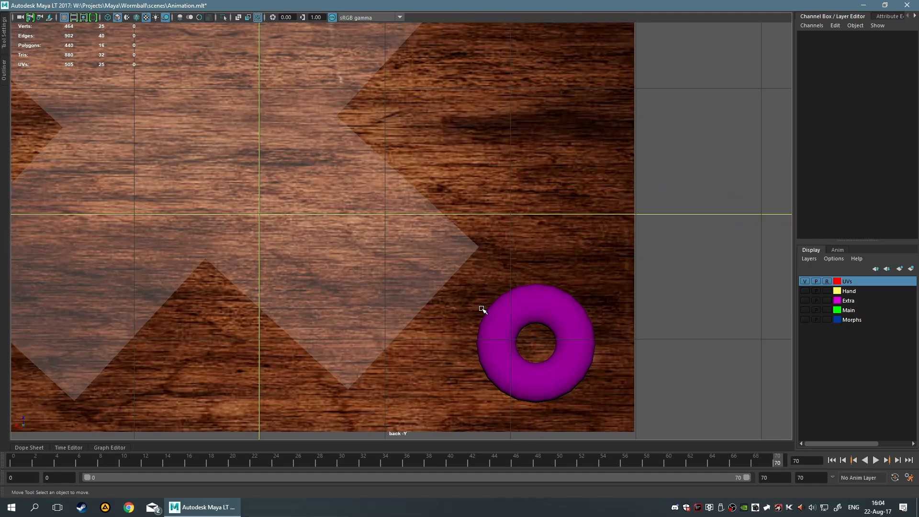
pyautogui.scroll(-10, 482, 310)
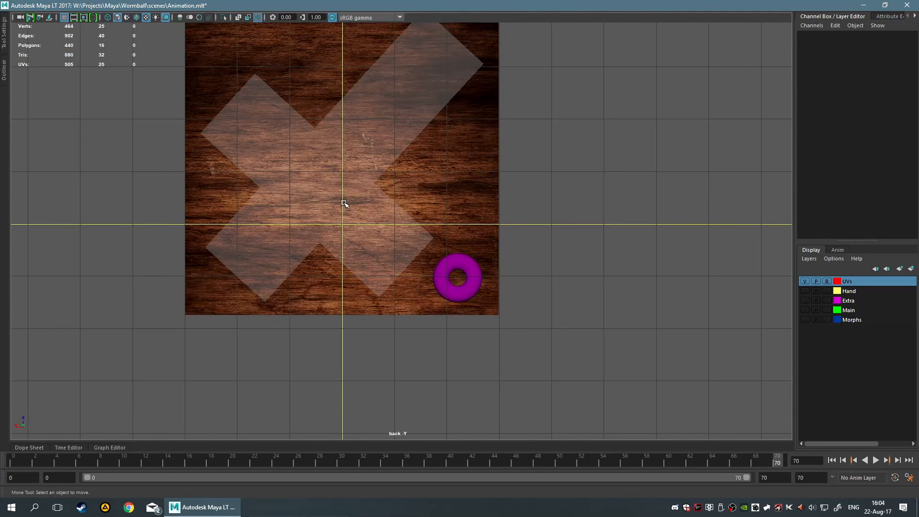
pyautogui.scroll(3, 344, 203)
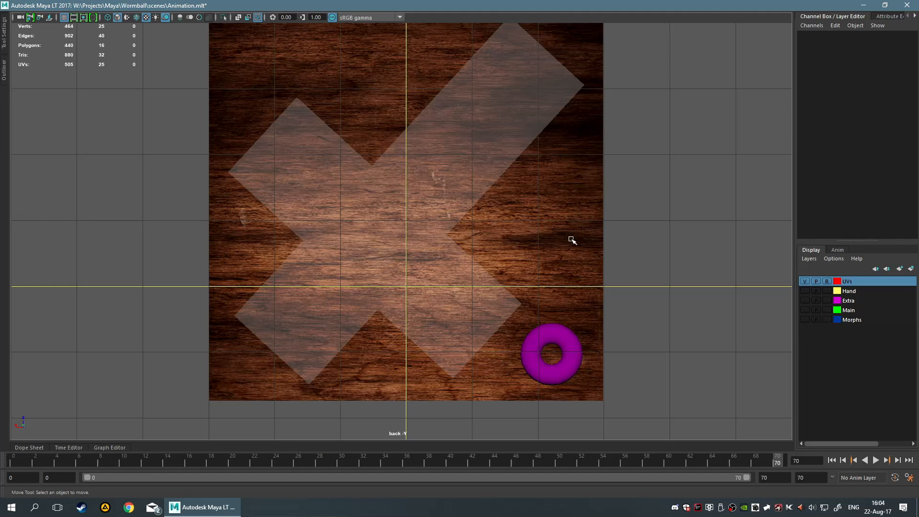
pyautogui.scroll(-4, 599, 199)
pyautogui.scroll(4, 395, 174)
pyautogui.scroll(-2, 591, 276)
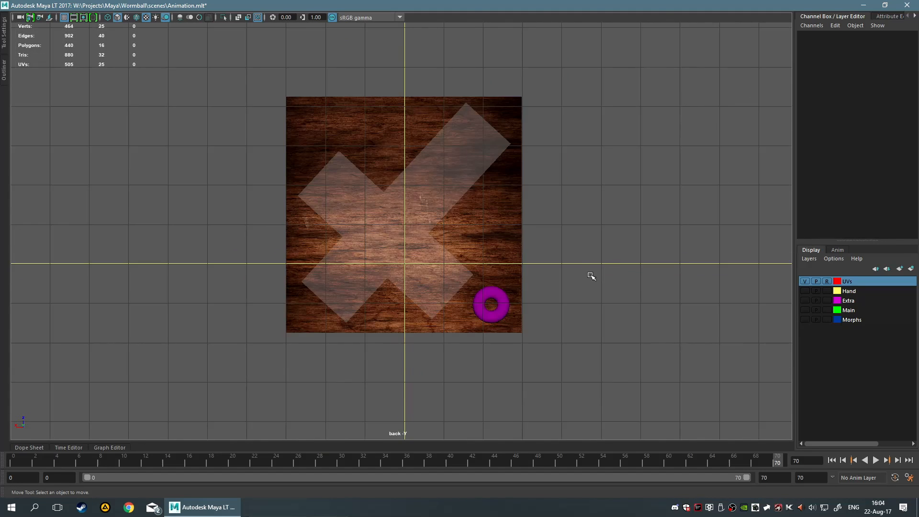
pyautogui.keyDown('alt'); pyautogui.moveTo(569, 304); pyautogui.dragTo(436, 228, button='middle'); pyautogui.keyUp('alt')
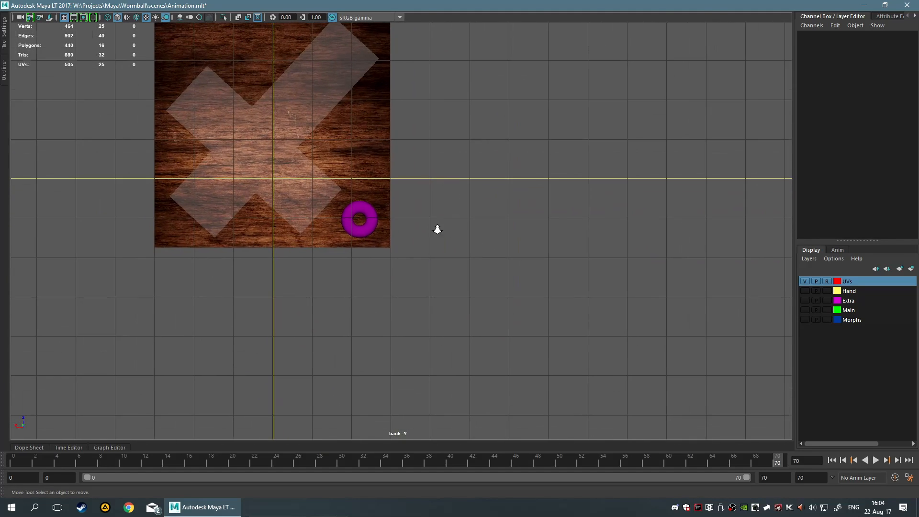
pyautogui.scroll(3, 317, 232)
pyautogui.scroll(2, 451, 328)
pyautogui.keyDown('alt'); pyautogui.moveTo(450, 337); pyautogui.dragTo(492, 323, button='middle'); pyautogui.keyUp('alt')
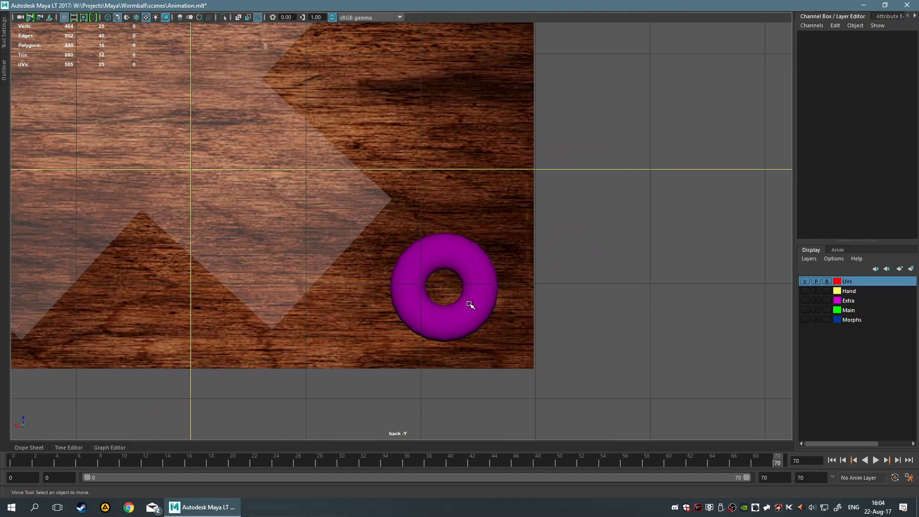
# Select the torus and nudge it slightly within the lower-right area of the wood plane
pyautogui.moveTo(386, 233); pyautogui.dragTo(502, 345)
pyautogui.click(384, 290)
pyautogui.moveTo(445, 283); pyautogui.dragTo(455, 289)
# Turn off Make Live for the wood plane and clear the selection
pyautogui.scroll(-8, 461, 281)
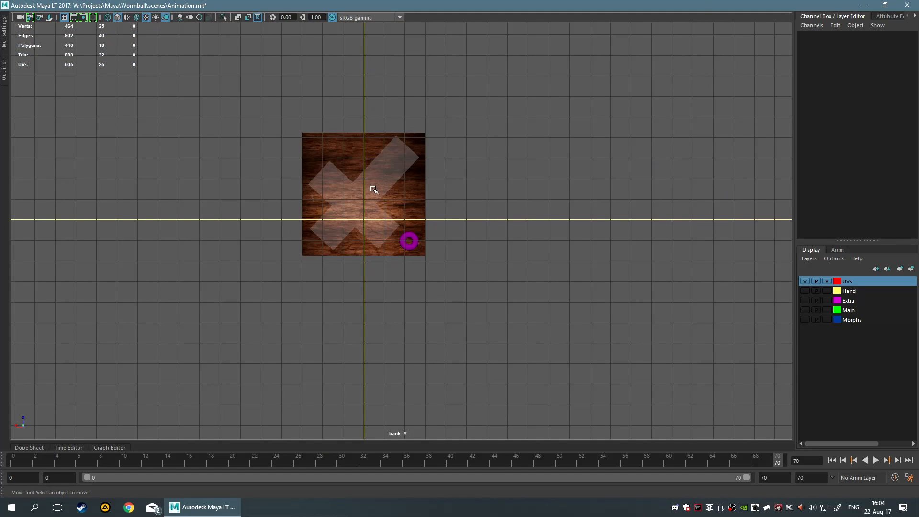
pyautogui.scroll(5, 396, 225)
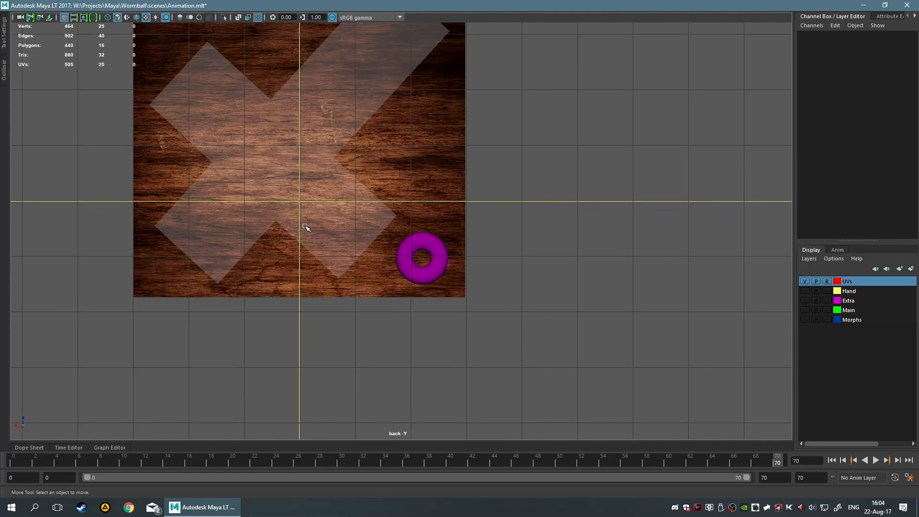
pyautogui.scroll(1, 307, 225)
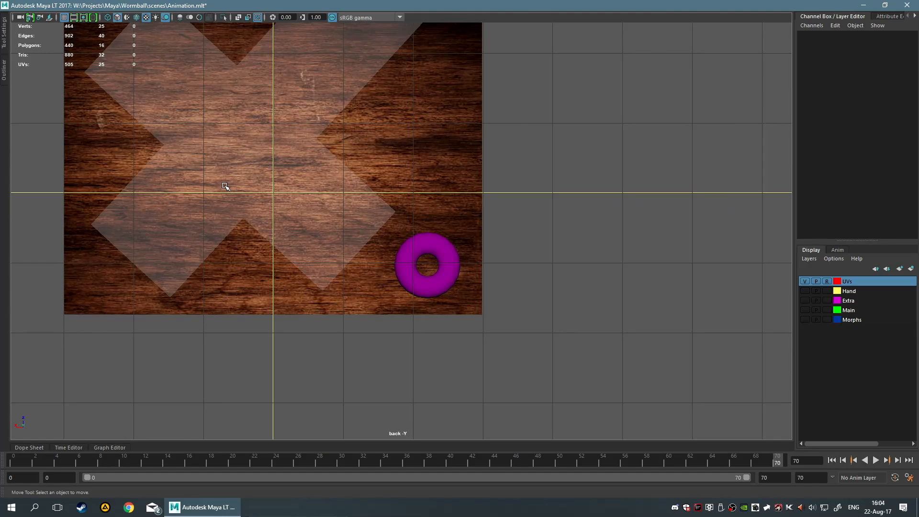
pyautogui.scroll(-4, 225, 187)
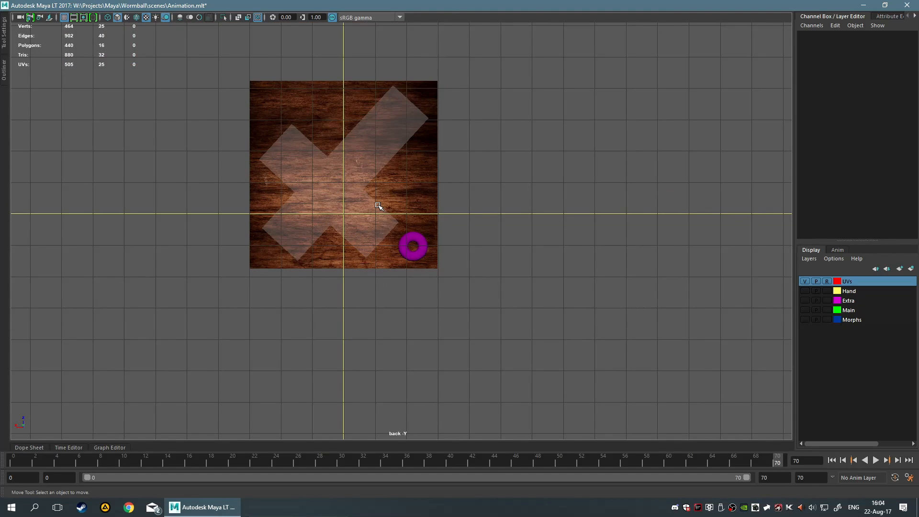
pyautogui.press('l')
pyautogui.scroll(1, 378, 206)
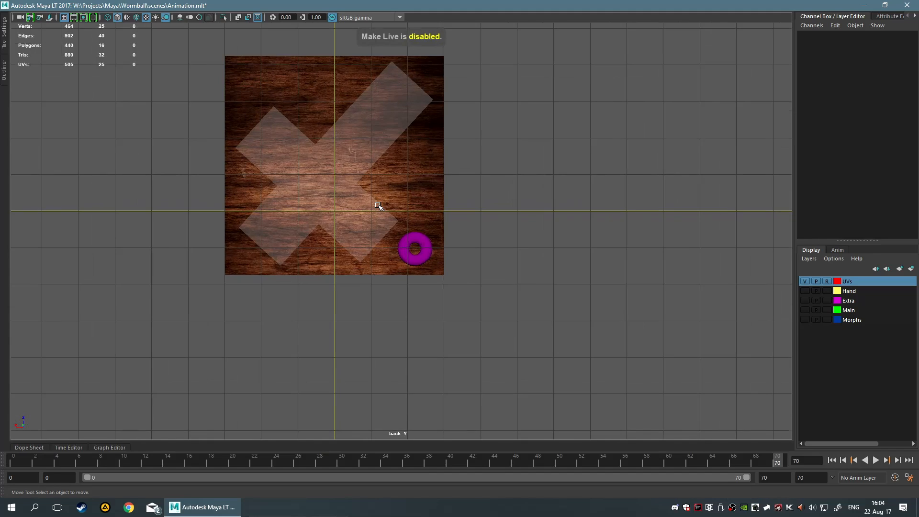
pyautogui.click(303, 186)
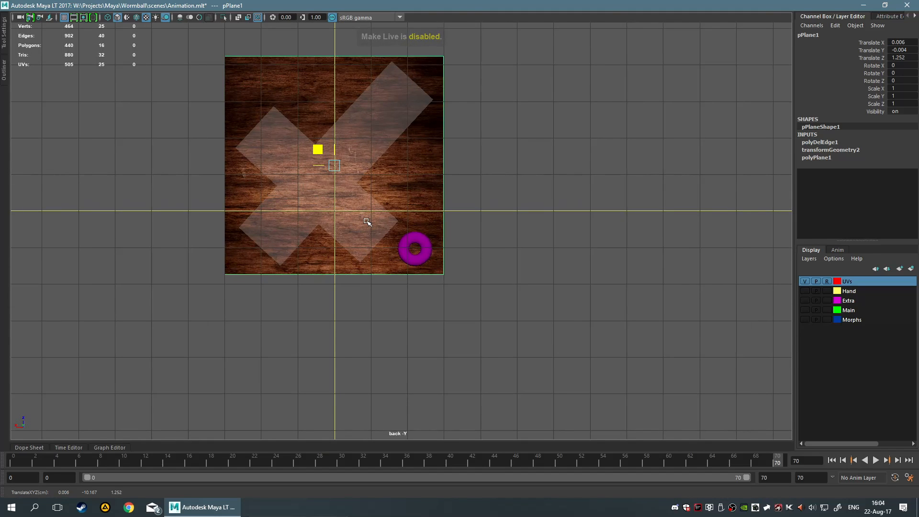
pyautogui.click(568, 286)
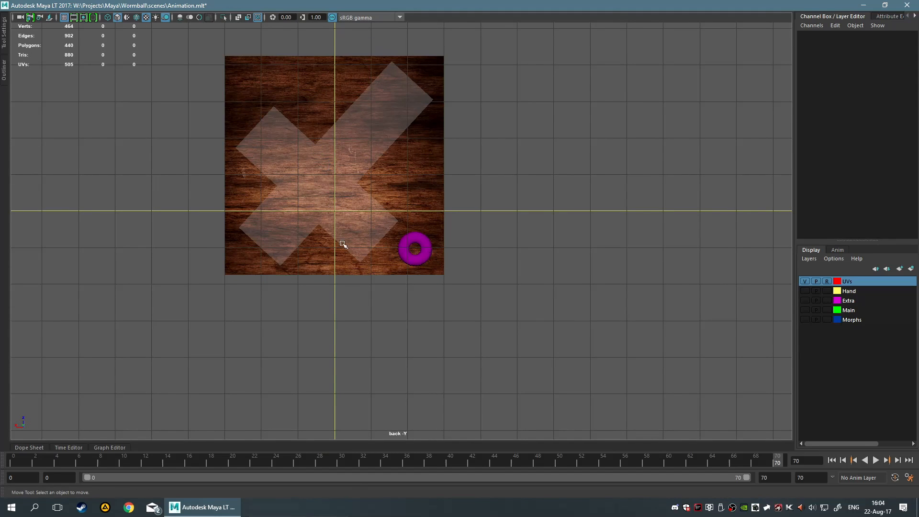
pyautogui.click(417, 255)
pyautogui.click(468, 263)
# Switch to the single perspective view and delete the torus
pyautogui.scroll(2, 467, 263)
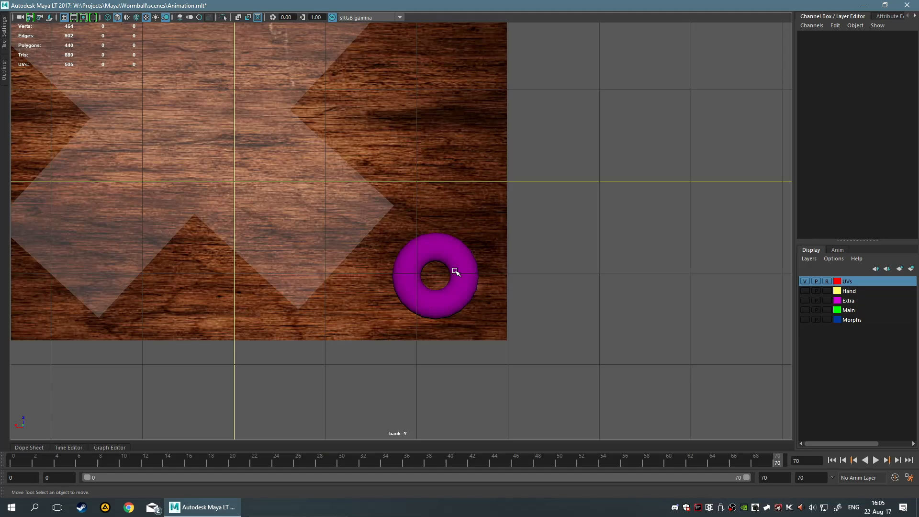
pyautogui.scroll(-5, 447, 240)
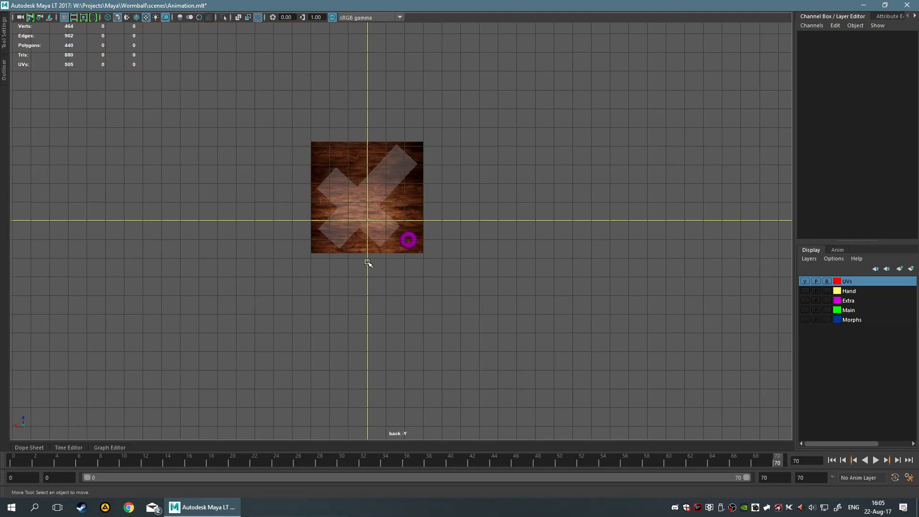
pyautogui.scroll(6, 463, 285)
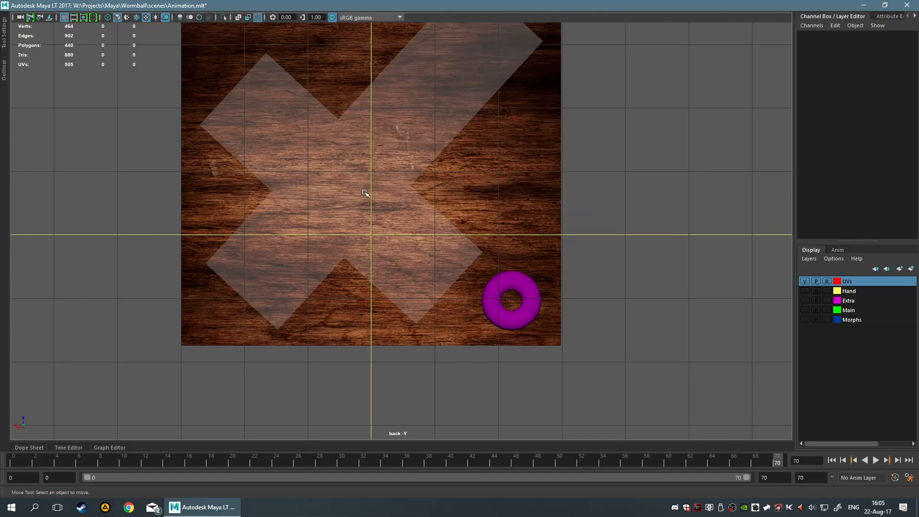
pyautogui.keyDown('alt'); pyautogui.moveTo(370, 141); pyautogui.dragTo(389, 219, button='middle'); pyautogui.keyUp('alt')
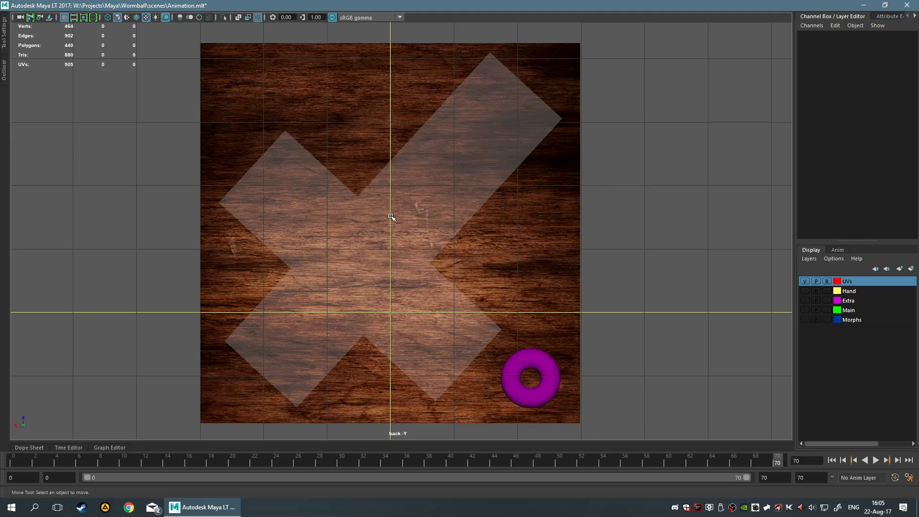
pyautogui.press('space')
pyautogui.press('space')
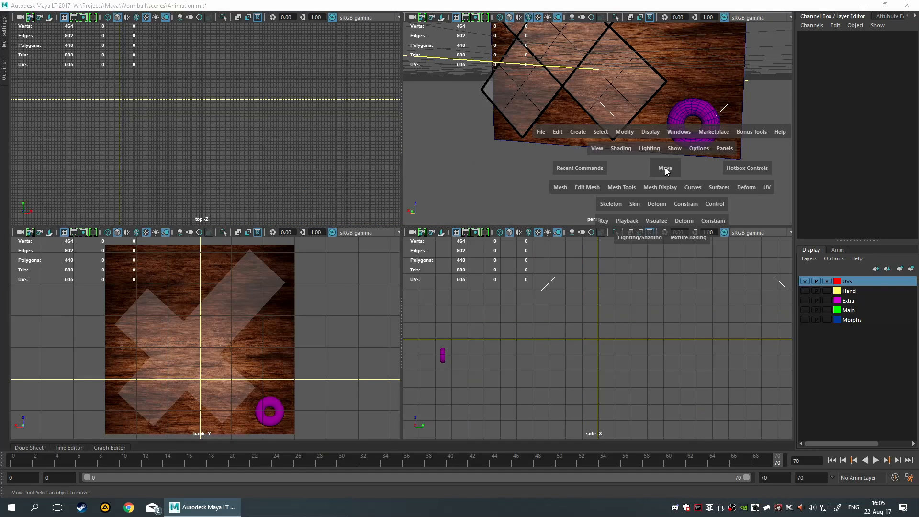
pyautogui.click(625, 212)
pyautogui.press('Delete')
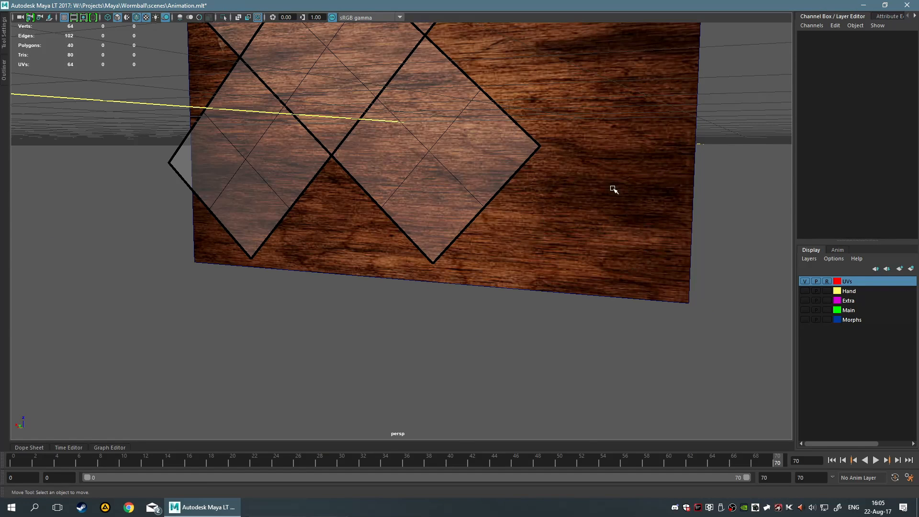
# Scrub the timeline back to frame 0 so the cube is folded closed
pyautogui.keyDown('alt'); pyautogui.moveTo(613, 189); pyautogui.dragTo(643, 206); pyautogui.keyUp('alt')
pyautogui.moveTo(282, 457); pyautogui.dragTo(13, 460)
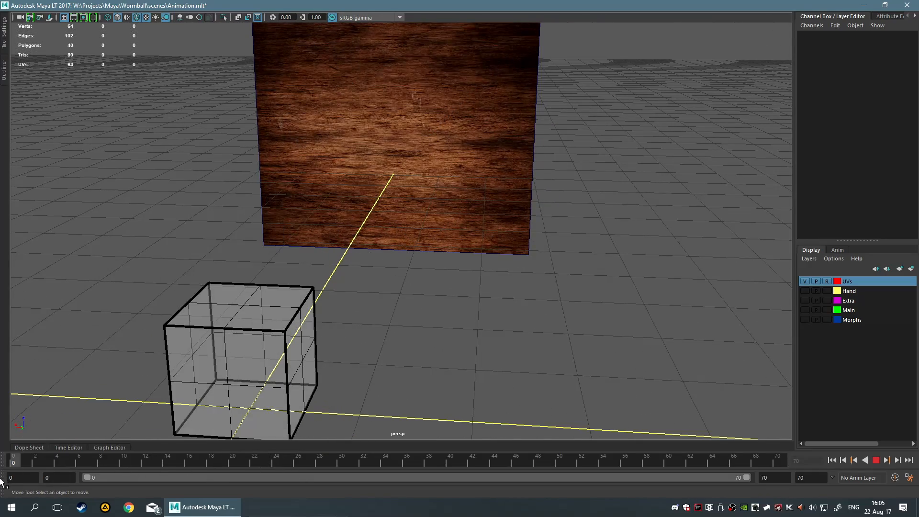
pyautogui.keyDown('alt'); pyautogui.moveTo(463, 240); pyautogui.dragTo(569, 139, button='middle'); pyautogui.keyUp('alt')
pyautogui.scroll(3, 548, 158)
pyautogui.keyDown('alt'); pyautogui.moveTo(543, 170); pyautogui.dragTo(503, 209, button='middle'); pyautogui.keyUp('alt')
pyautogui.keyDown('alt'); pyautogui.moveTo(503, 210); pyautogui.dragTo(504, 206); pyautogui.keyUp('alt')
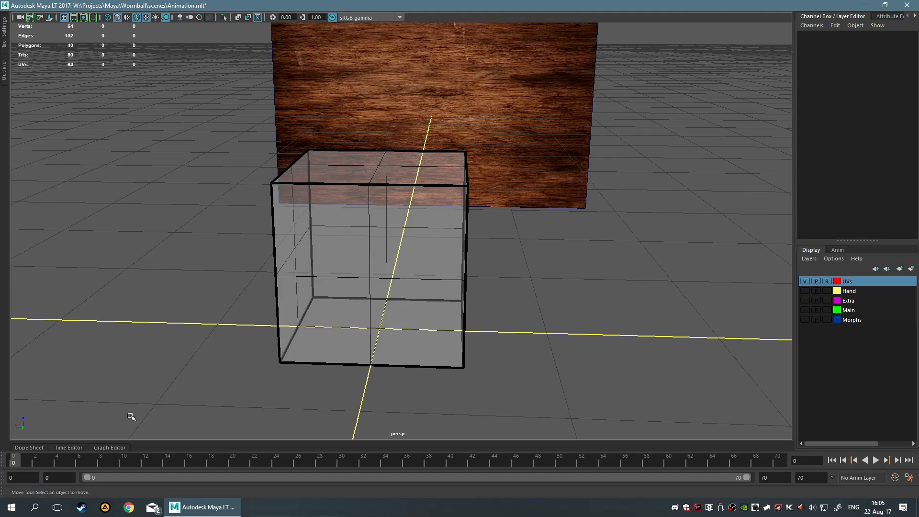
pyautogui.scroll(-8, 131, 417)
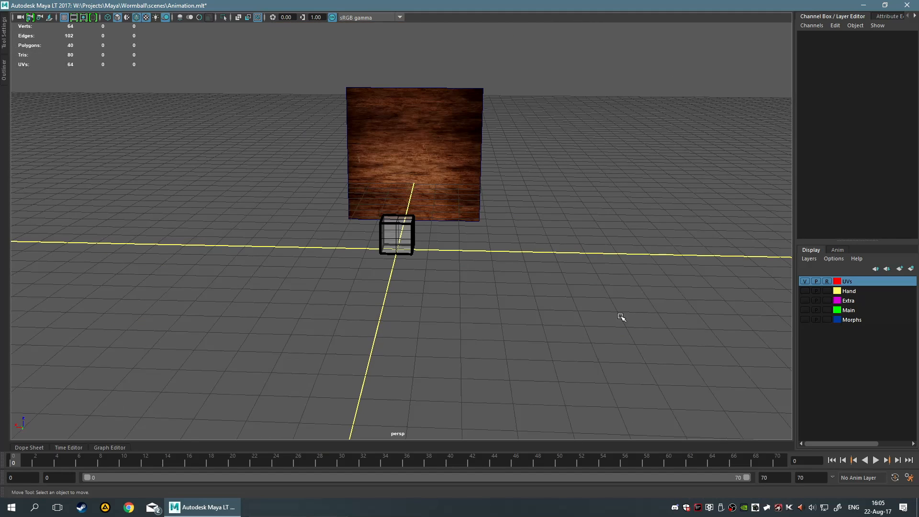
pyautogui.click(827, 281)
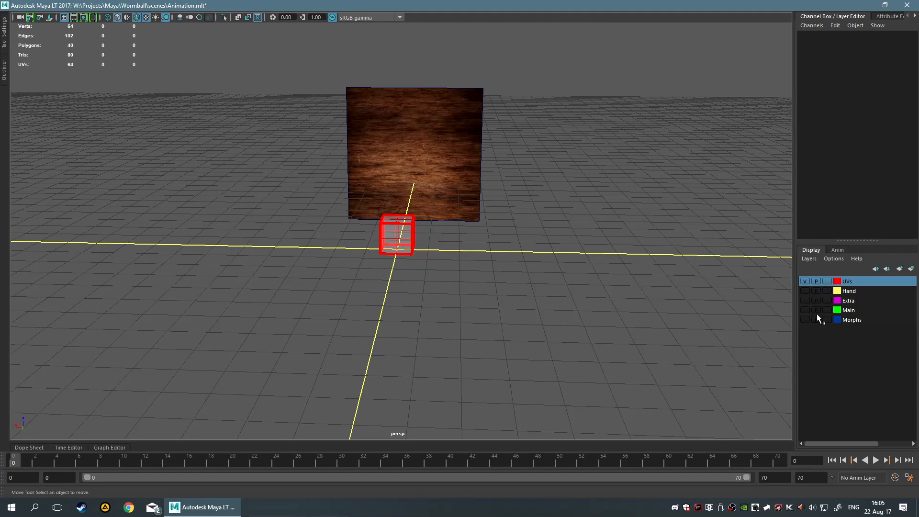
pyautogui.click(826, 281)
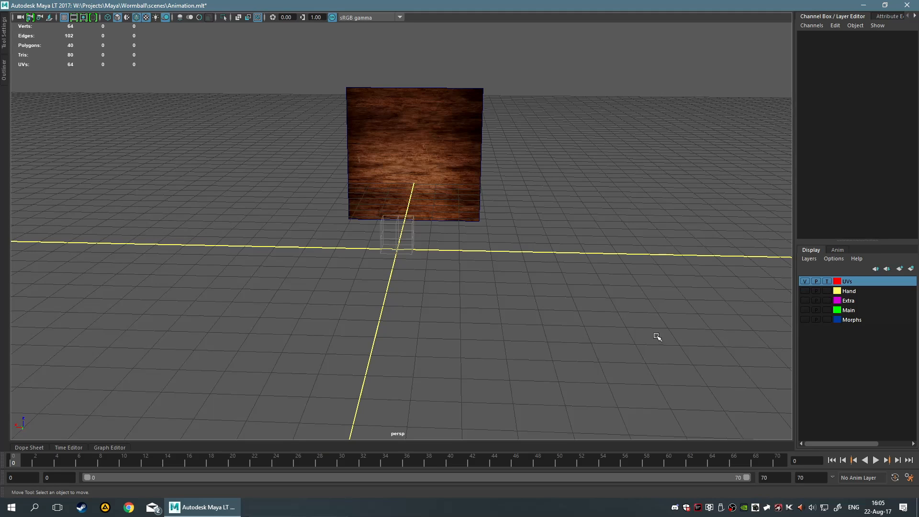
pyautogui.scroll(2, 658, 334)
pyautogui.click(827, 282)
# Play the cube's unfolding animation, stop it, and return the time slider to frame 0
pyautogui.scroll(4, 760, 306)
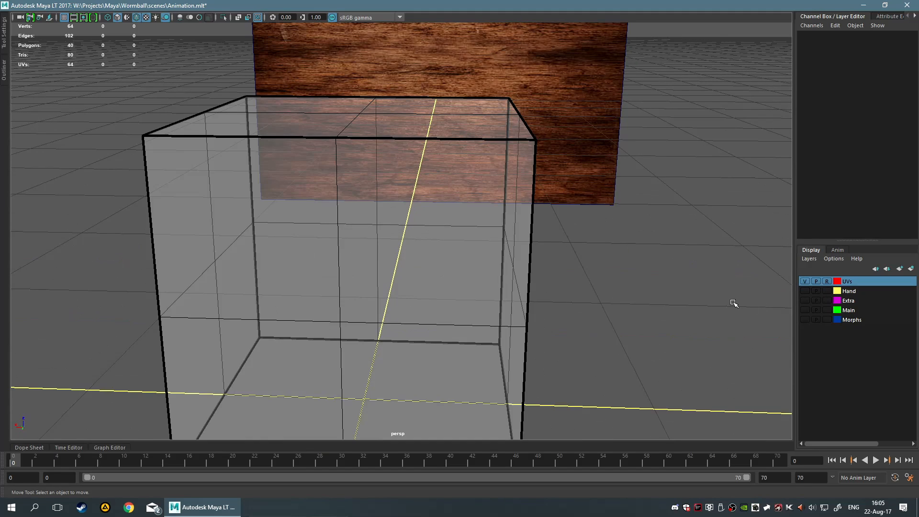
pyautogui.scroll(-2, 724, 304)
pyautogui.scroll(-5, 630, 339)
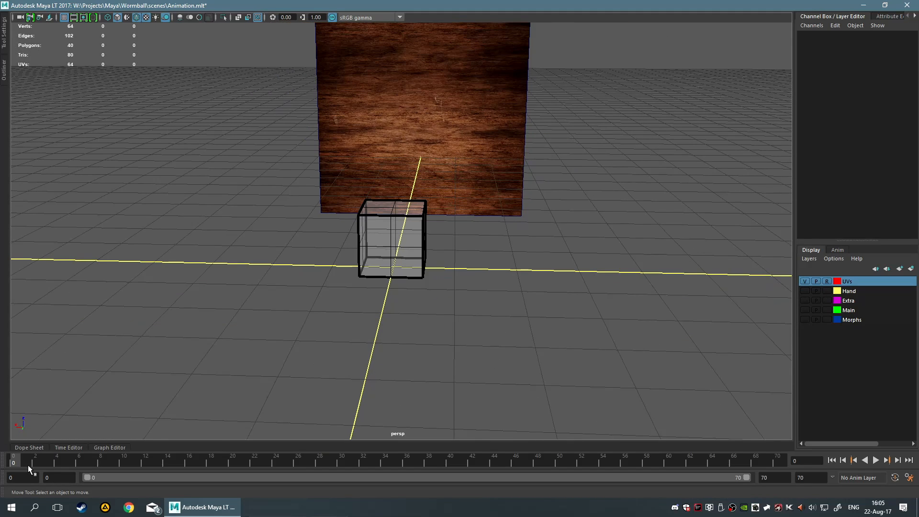
pyautogui.moveTo(14, 462)
pyautogui.mouseDown()
pyautogui.moveTo(148, 451)
pyautogui.moveTo(11, 452)
pyautogui.mouseUp()
pyautogui.click(877, 460)
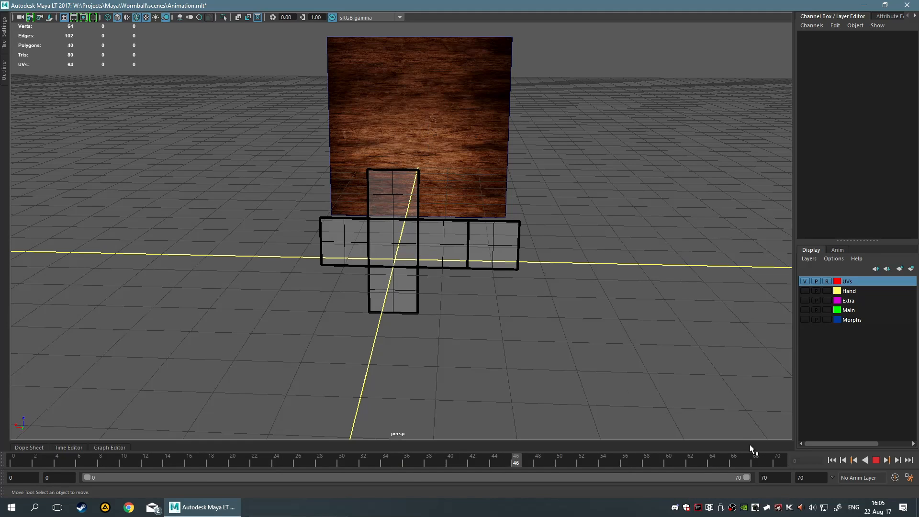
pyautogui.click(875, 460)
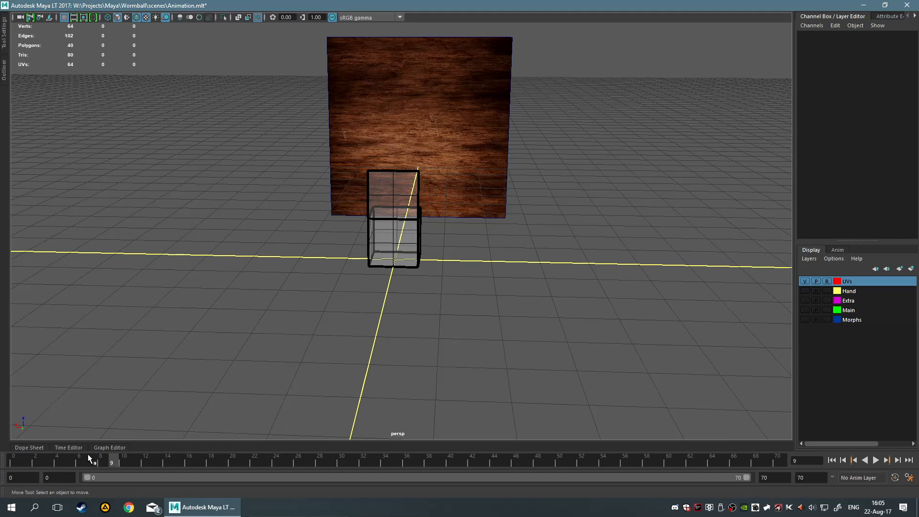
pyautogui.moveTo(112, 464); pyautogui.dragTo(4, 473)
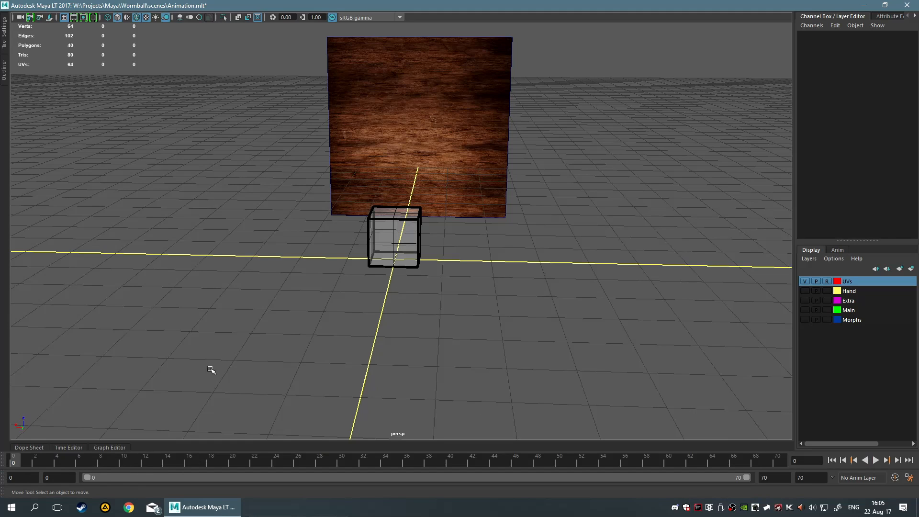
pyautogui.scroll(6, 355, 332)
pyautogui.scroll(-2, 355, 332)
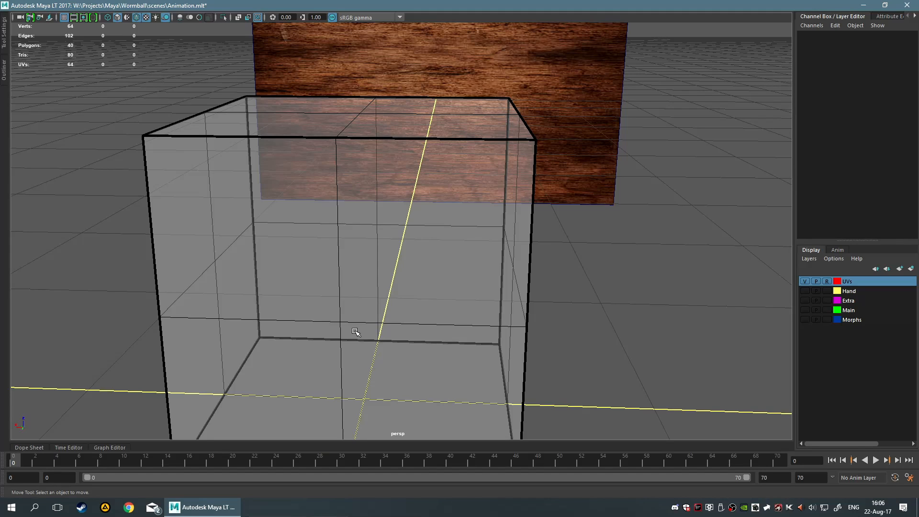
pyautogui.scroll(-10, 293, 258)
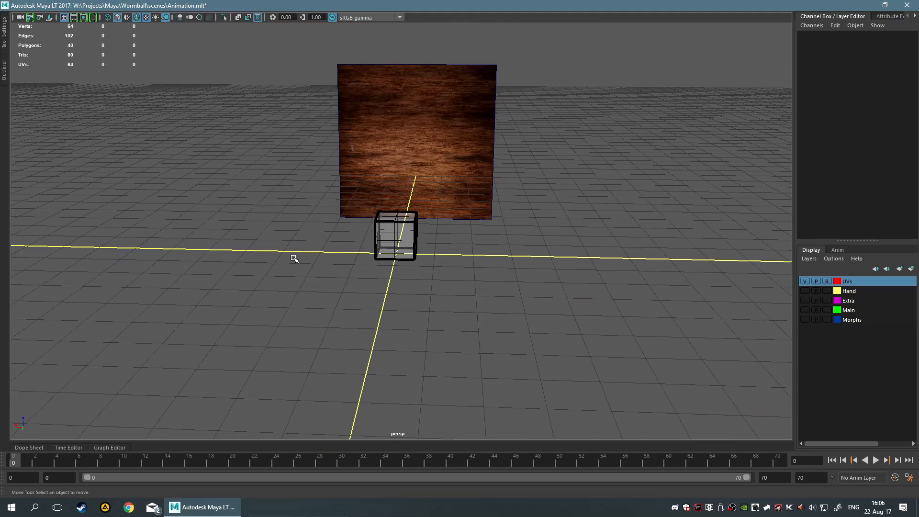
pyautogui.scroll(1, 293, 258)
pyautogui.scroll(6, 293, 259)
pyautogui.scroll(-3, 293, 261)
pyautogui.scroll(-2, 293, 261)
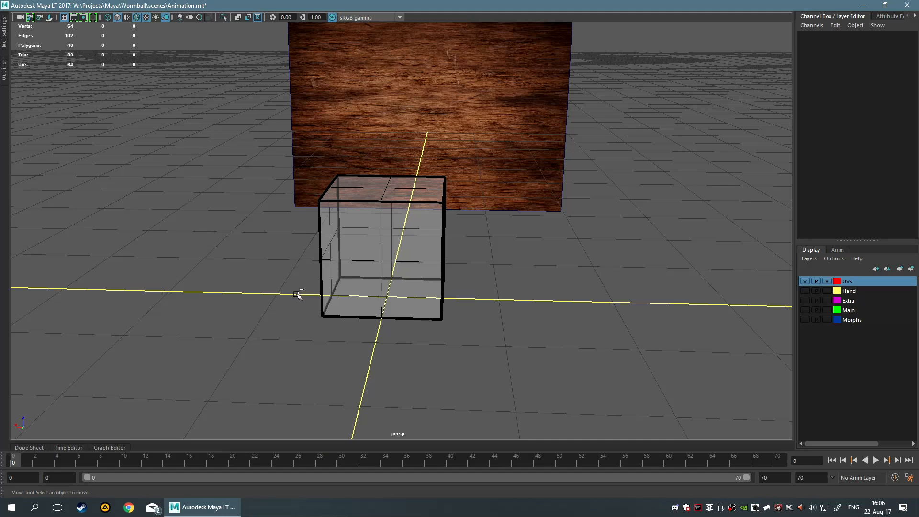
# Set the UVs display layer's display type back to normal
pyautogui.click(826, 281)
pyautogui.click(826, 281)
pyautogui.click(826, 281)
pyautogui.click(826, 280)
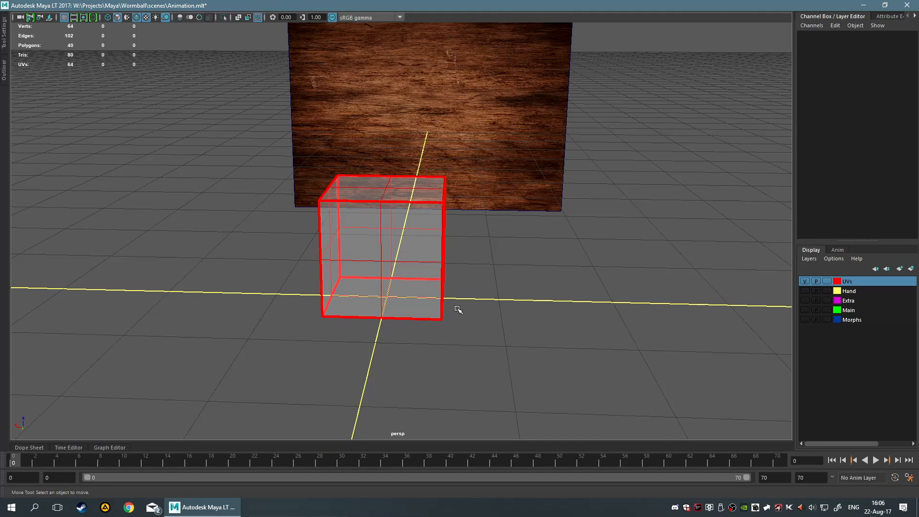
# Select the cube and scale it uniformly to about 1.015
pyautogui.click(421, 270)
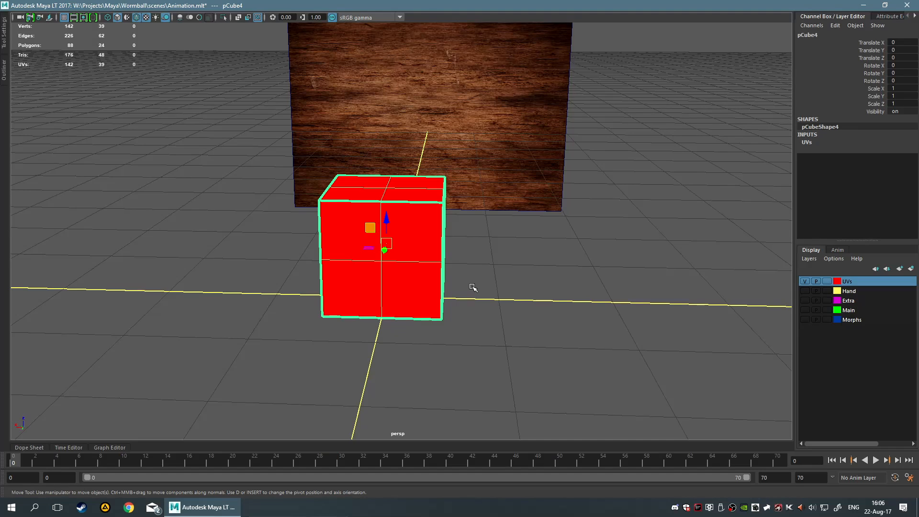
pyautogui.press('r')
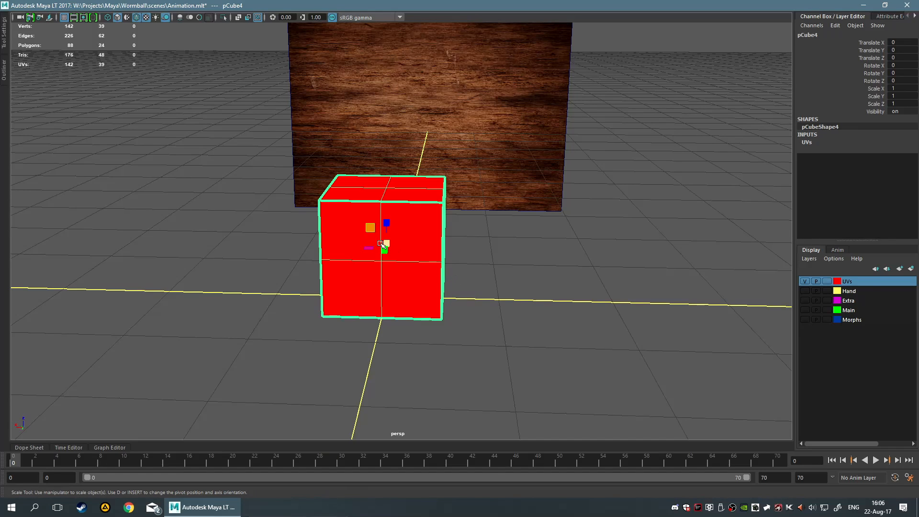
pyautogui.moveTo(385, 242); pyautogui.dragTo(388, 243)
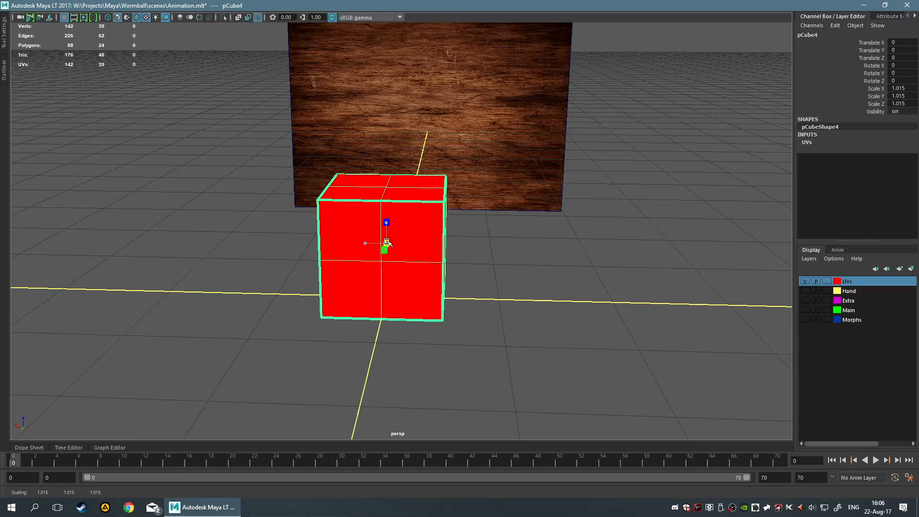
pyautogui.moveTo(509, 267)
pyautogui.keyDown('alt'); pyautogui.mouseDown()
pyautogui.moveTo(437, 260)
pyautogui.moveTo(522, 266)
pyautogui.moveTo(508, 268)
pyautogui.mouseUp(); pyautogui.keyUp('alt')
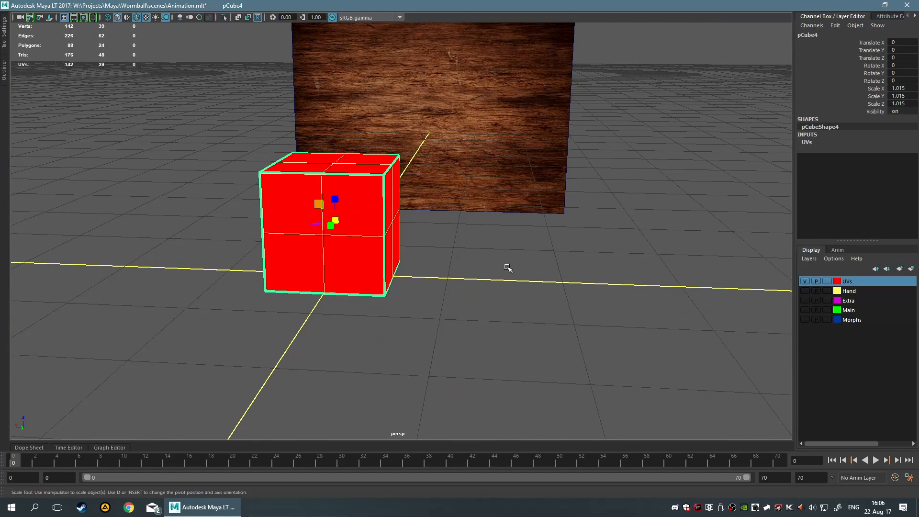
# Examine the cube's transform, UVs display layer and UVTransparentHalf material settings in the Attribute Editor
pyautogui.click(886, 18)
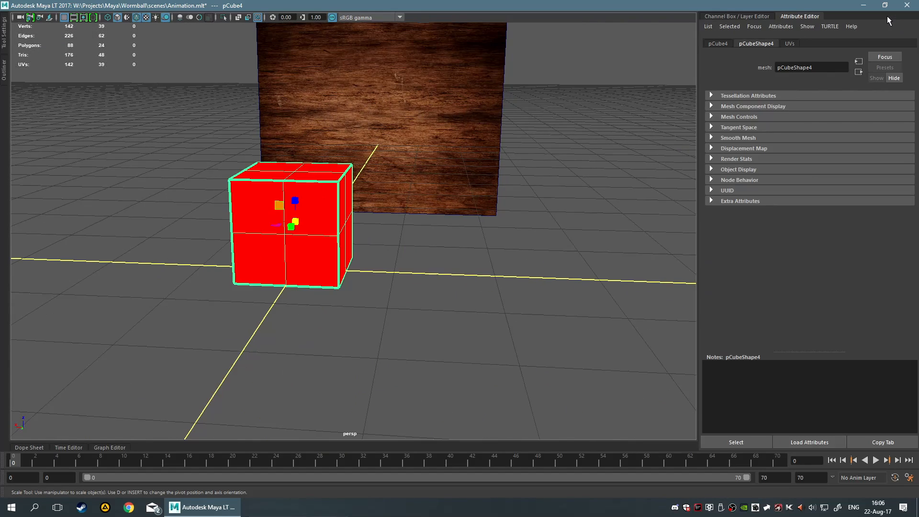
pyautogui.click(716, 43)
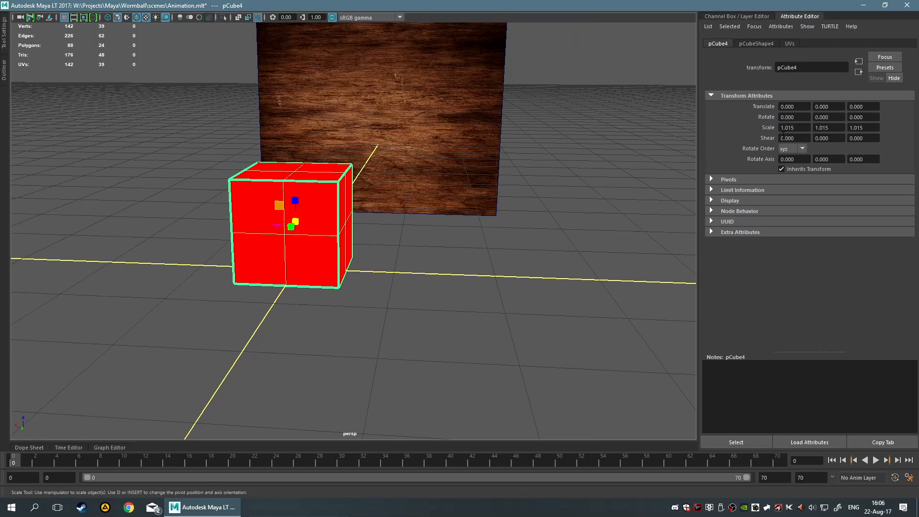
pyautogui.click(790, 44)
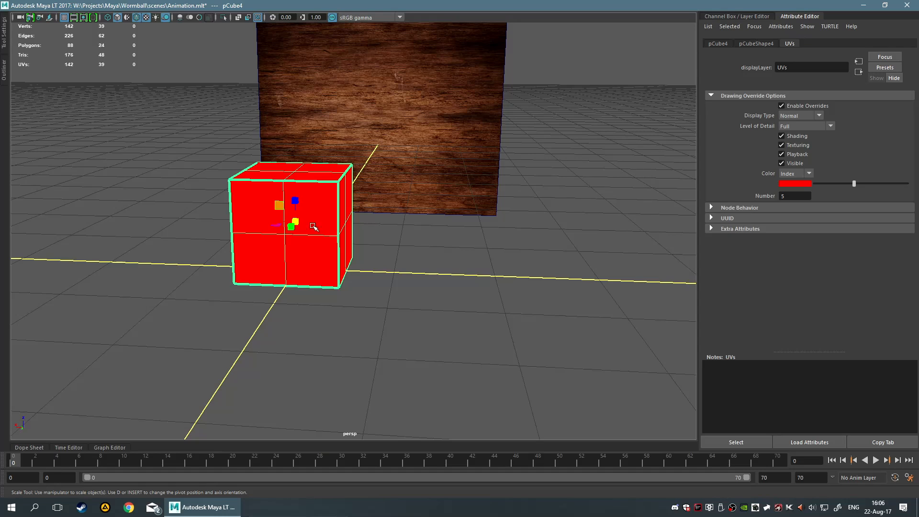
pyautogui.moveTo(309, 201); pyautogui.dragTo(384, 487, button='right')
pyautogui.click(405, 404)
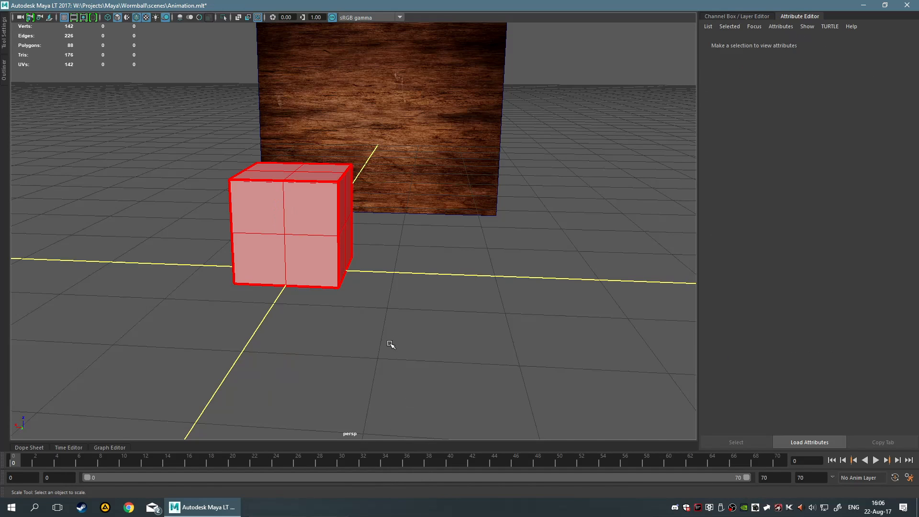
pyautogui.scroll(5, 395, 337)
pyautogui.scroll(-2, 269, 302)
pyautogui.click(269, 300)
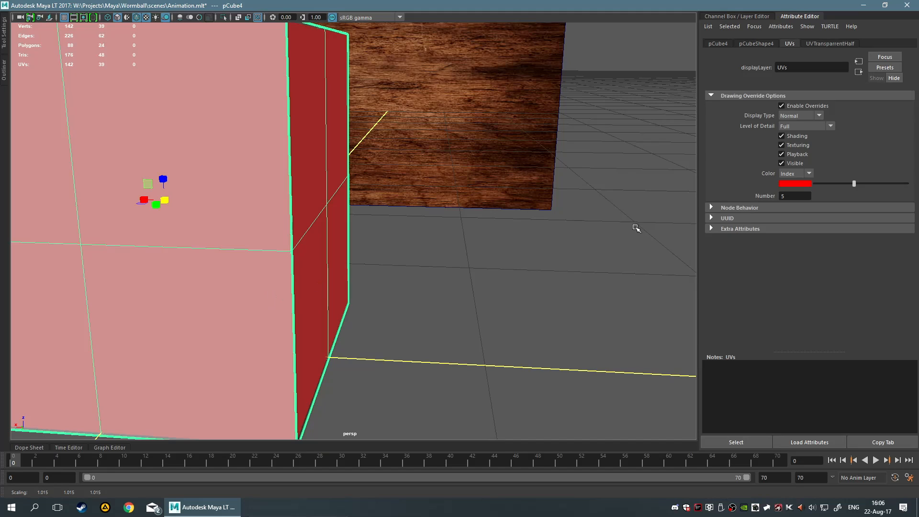
# Turn off drawing overrides on the cube's UVs display layer
pyautogui.click(800, 102)
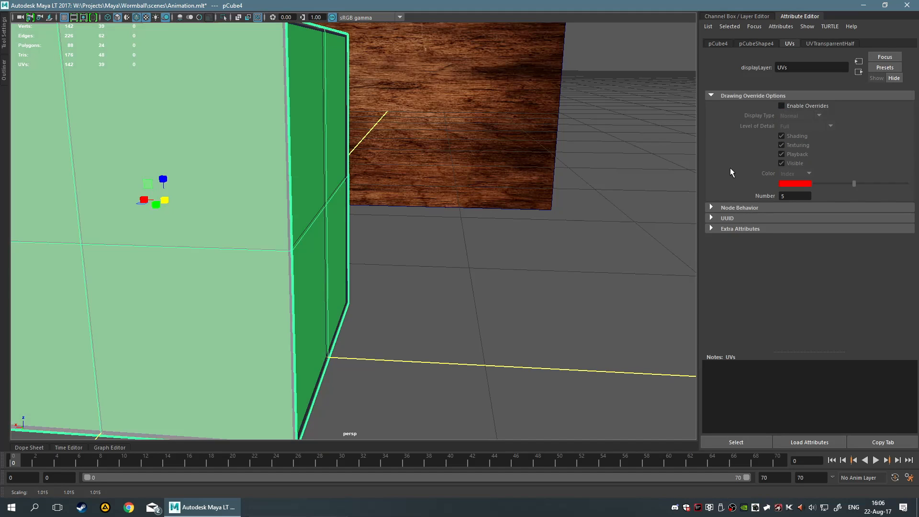
pyautogui.scroll(-5, 517, 238)
pyautogui.click(514, 236)
pyautogui.scroll(4, 403, 248)
pyautogui.click(280, 269)
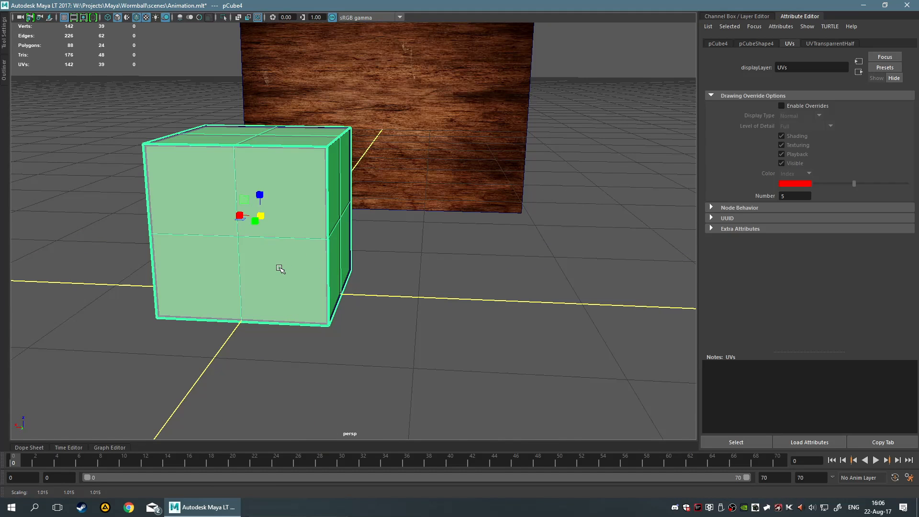
pyautogui.moveTo(471, 228)
pyautogui.keyDown('alt'); pyautogui.mouseDown()
pyautogui.moveTo(501, 220)
pyautogui.moveTo(478, 229)
pyautogui.mouseUp(); pyautogui.keyUp('alt')
pyautogui.scroll(-3, 479, 230)
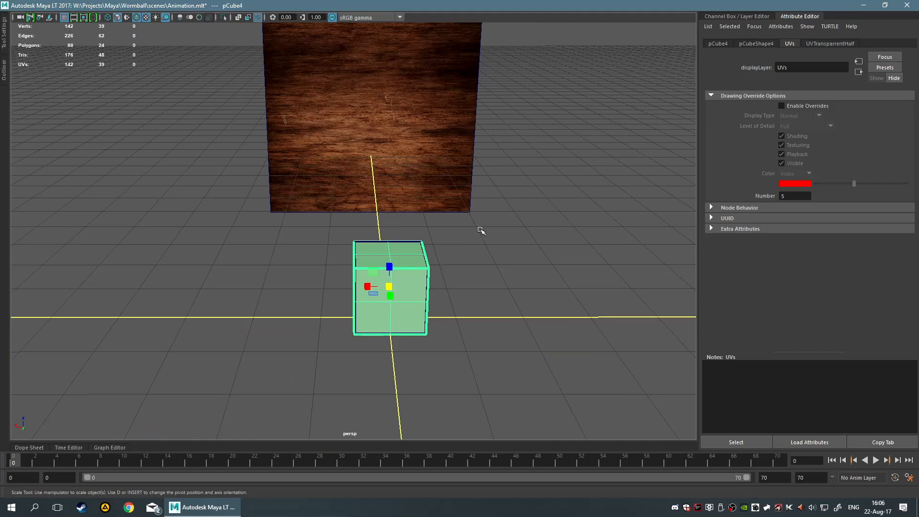
pyautogui.click(483, 230)
pyautogui.click(417, 297)
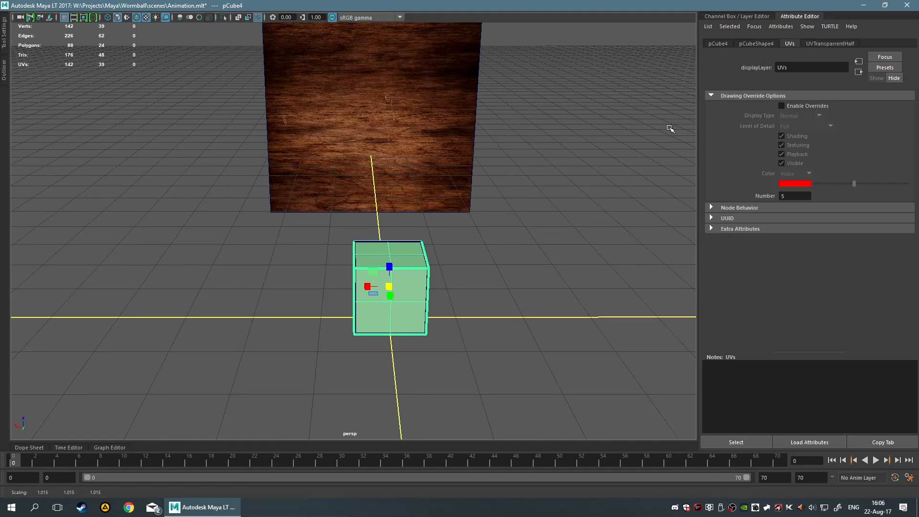
pyautogui.click(617, 176)
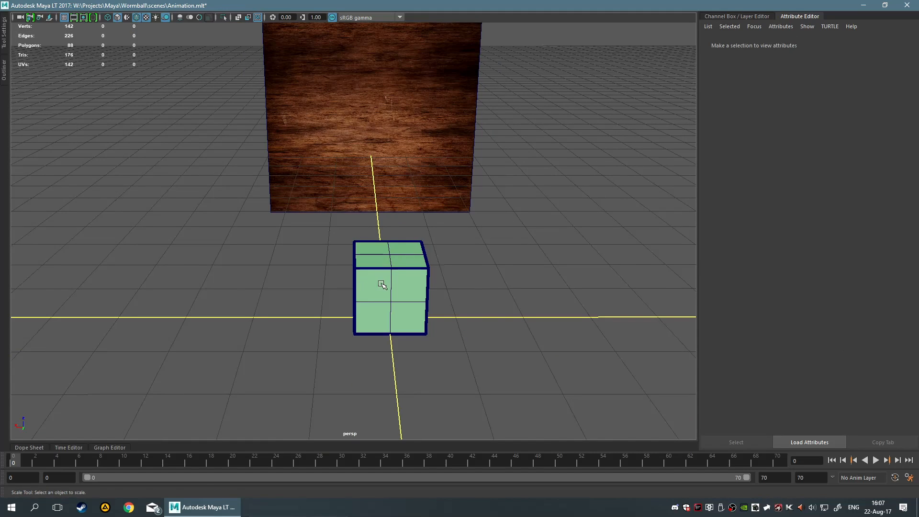
pyautogui.click(383, 286)
pyautogui.click(508, 311)
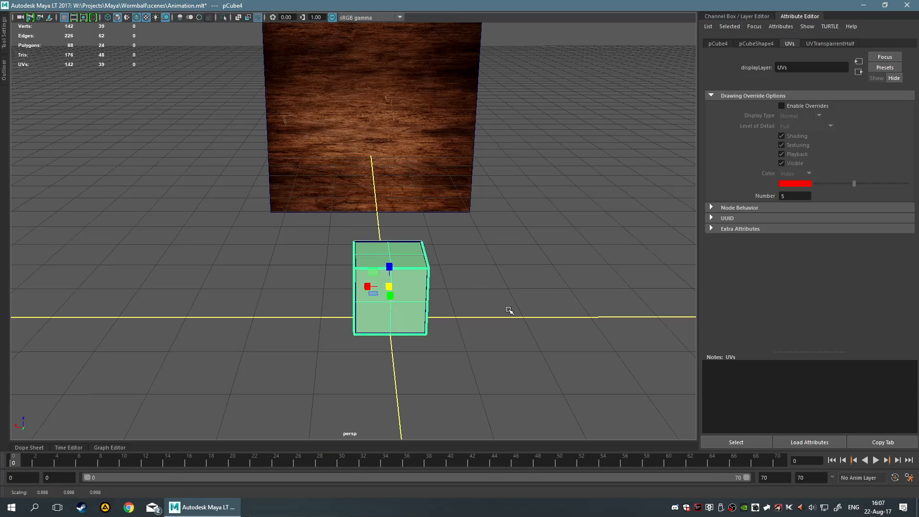
# Switch to the Select tool, pick the cube and turn the UVs layer's drawing overrides back on
pyautogui.press('q')
pyautogui.click(410, 306)
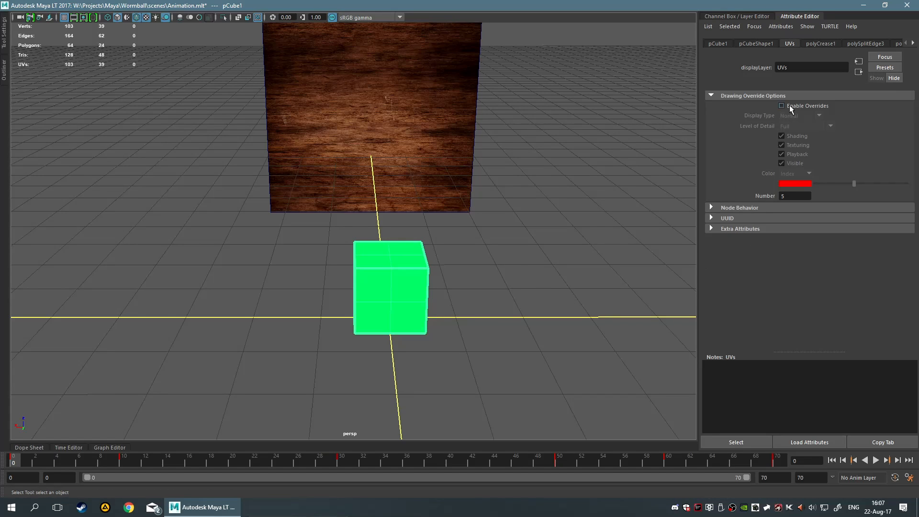
pyautogui.click(781, 105)
pyautogui.click(564, 251)
pyautogui.click(415, 303)
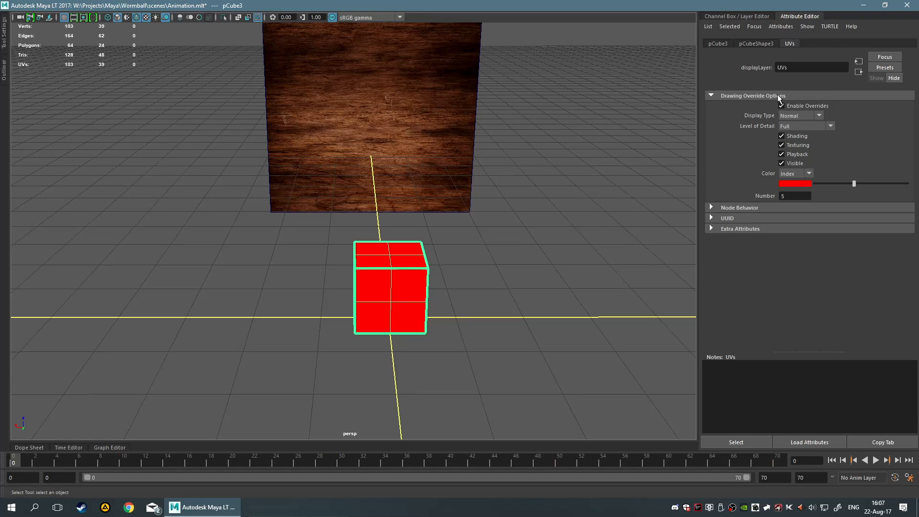
# Examine pCube3's transform and UVs display layer attributes while orbiting around it
pyautogui.click(722, 43)
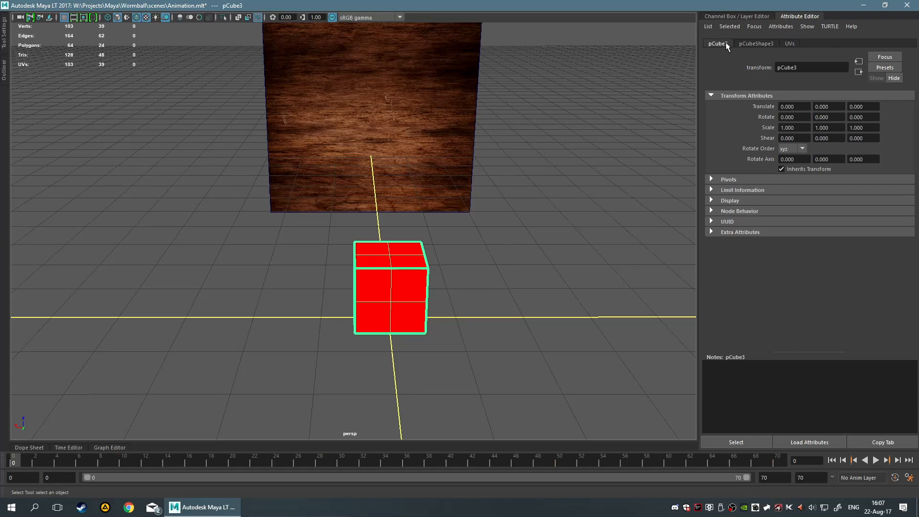
pyautogui.click(789, 43)
pyautogui.click(531, 281)
pyautogui.keyDown('alt'); pyautogui.moveTo(531, 282); pyautogui.dragTo(414, 294); pyautogui.keyUp('alt')
pyautogui.click(480, 335)
pyautogui.click(532, 277)
pyautogui.click(387, 297)
# Try moving the cube, undo the move, and frame it in the view
pyautogui.moveTo(117, 317); pyautogui.dragTo(165, 310)
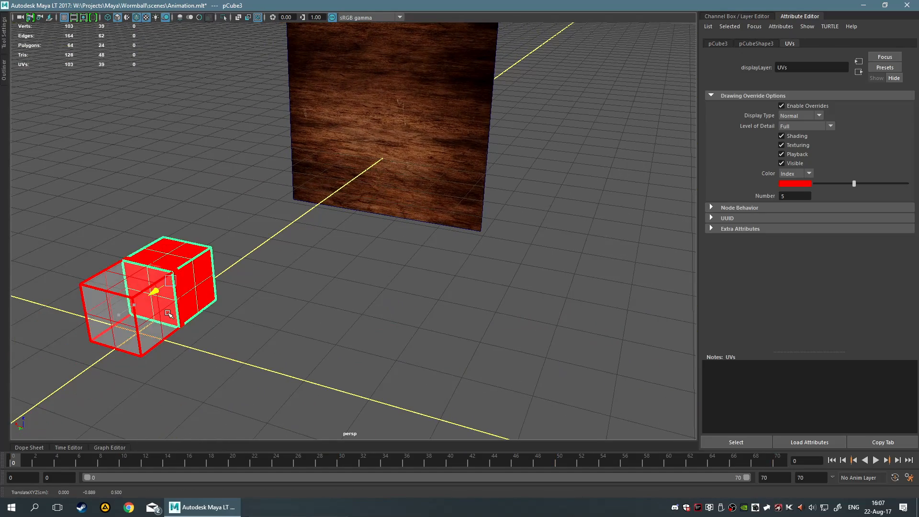
pyautogui.hotkey('ctrl', 'z')
pyautogui.keyDown('alt'); pyautogui.moveTo(306, 308); pyautogui.dragTo(378, 303); pyautogui.keyUp('alt')
pyautogui.scroll(3, 397, 232)
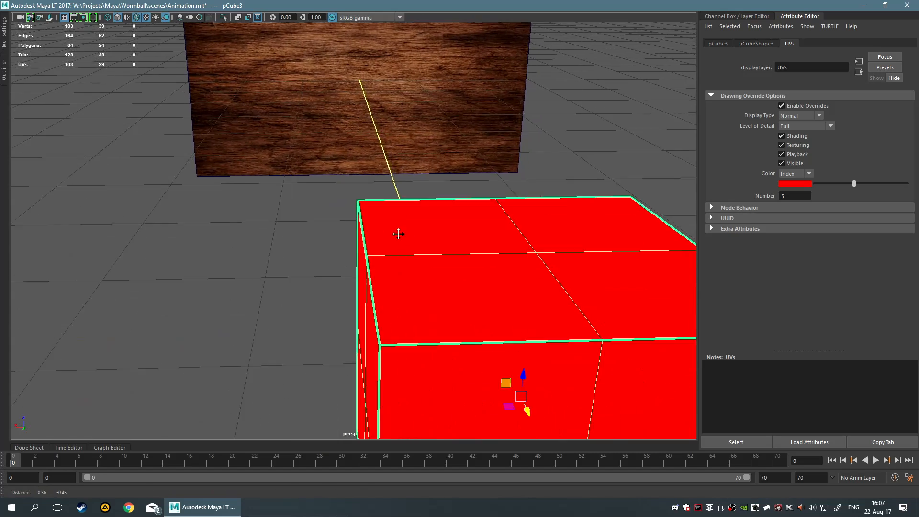
pyautogui.press('f')
pyautogui.scroll(-5, 377, 220)
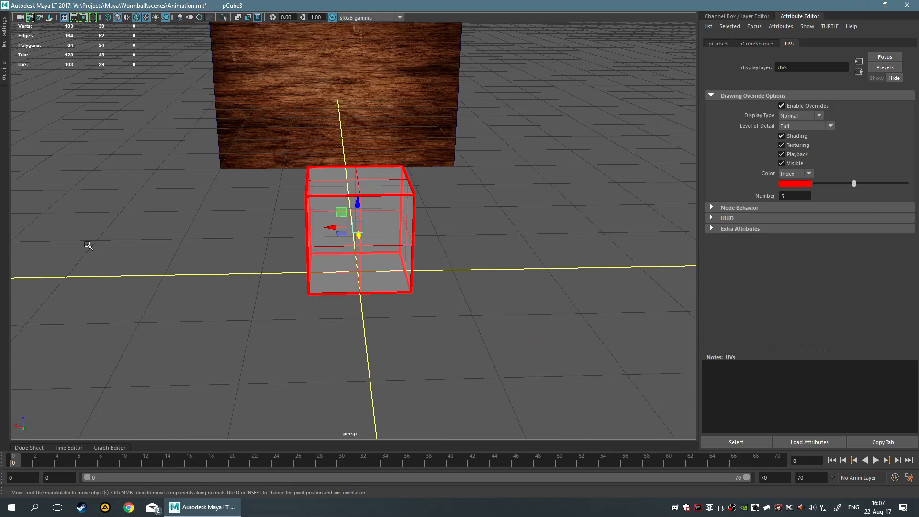
# Delete pCube4 from the scene using the Outliner
pyautogui.click(4, 78)
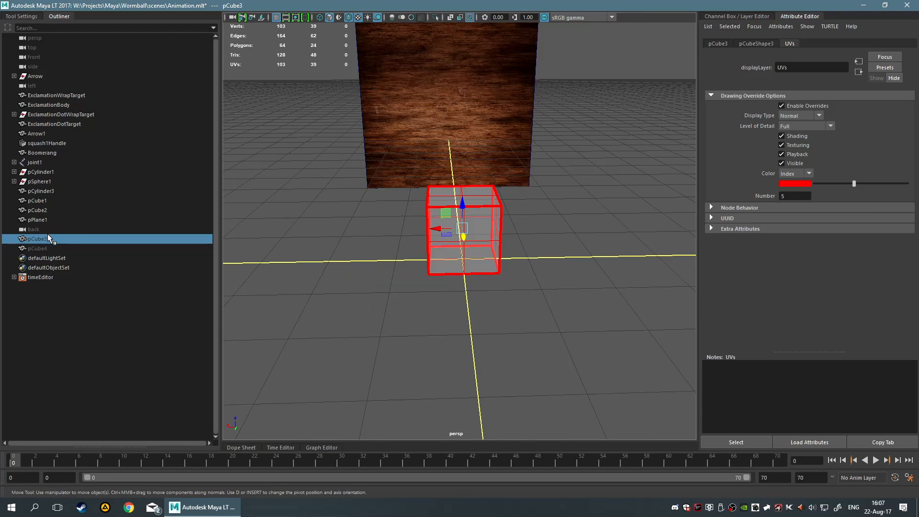
pyautogui.click(50, 245)
pyautogui.press('Delete')
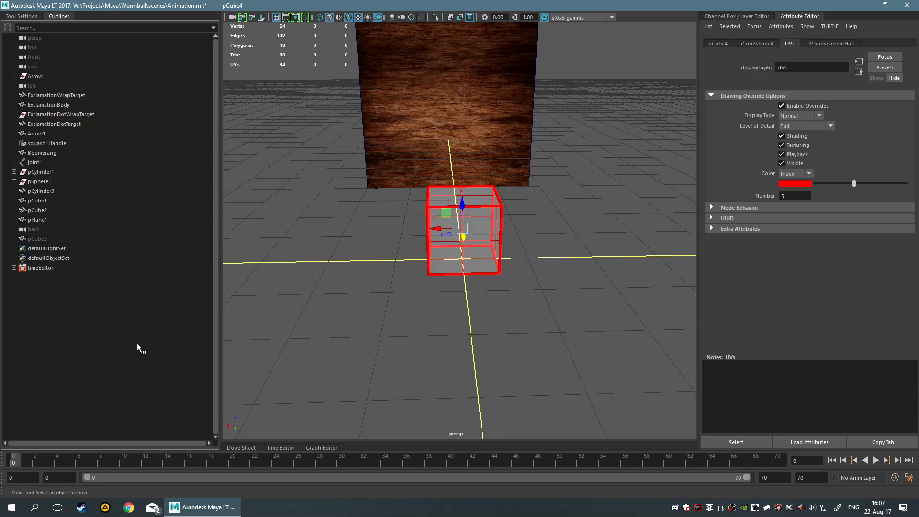
# Select pCube3 in the Outliner and toggle its visibility off and on
pyautogui.click(33, 231)
pyautogui.click(46, 247)
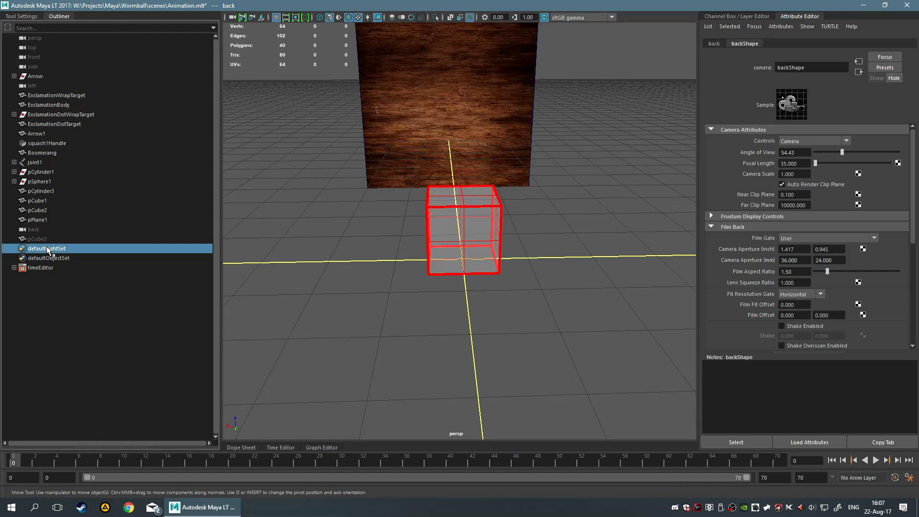
pyautogui.click(45, 242)
pyautogui.press('h')
pyautogui.press('h')
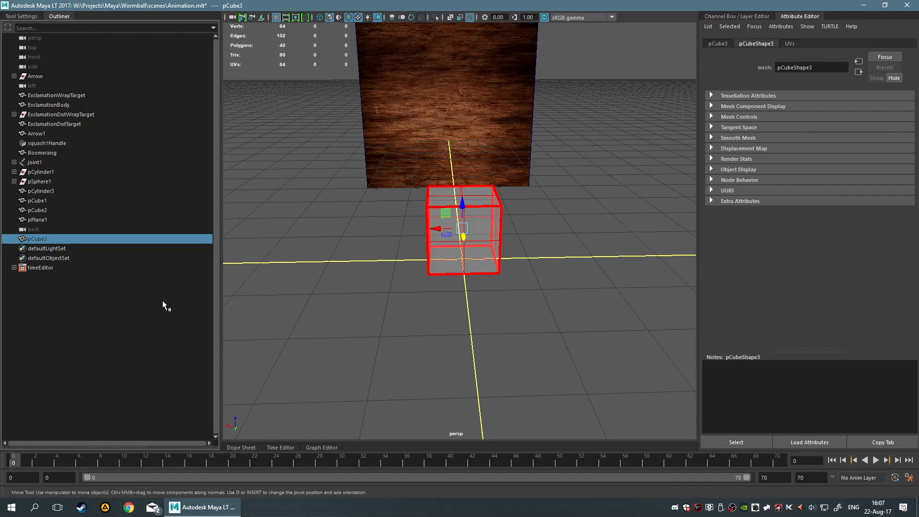
pyautogui.keyDown('alt'); pyautogui.moveTo(327, 329); pyautogui.dragTo(323, 332); pyautogui.keyUp('alt')
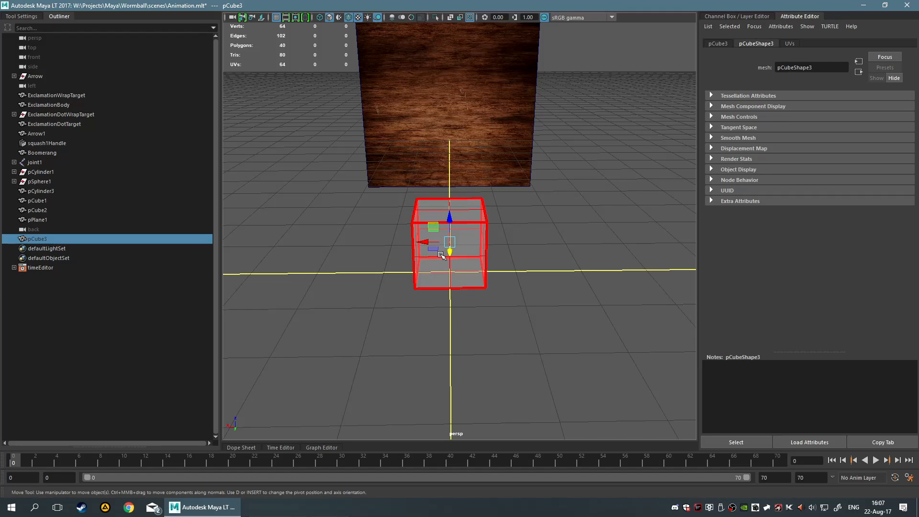
# Open the cube's UVfull material and set its transparency to black for full opacity
pyautogui.moveTo(447, 243); pyautogui.dragTo(454, 405, button='right')
pyautogui.click(458, 465)
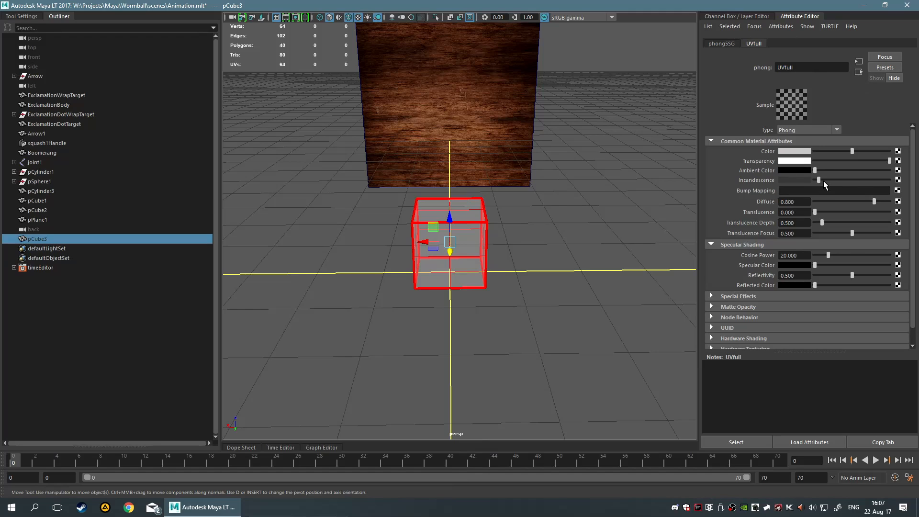
pyautogui.moveTo(887, 160); pyautogui.dragTo(803, 174)
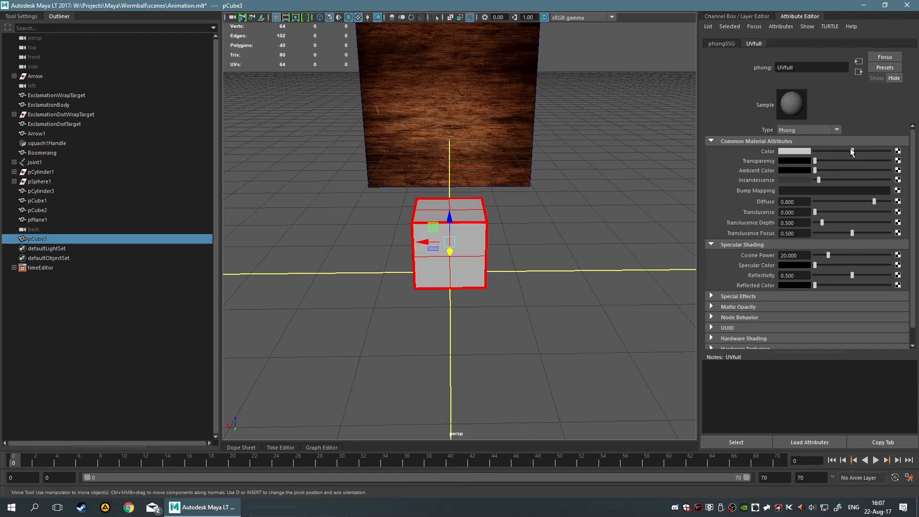
# Set the UVfull material's colour to full white and raise its incandescence
pyautogui.moveTo(853, 150); pyautogui.dragTo(902, 154)
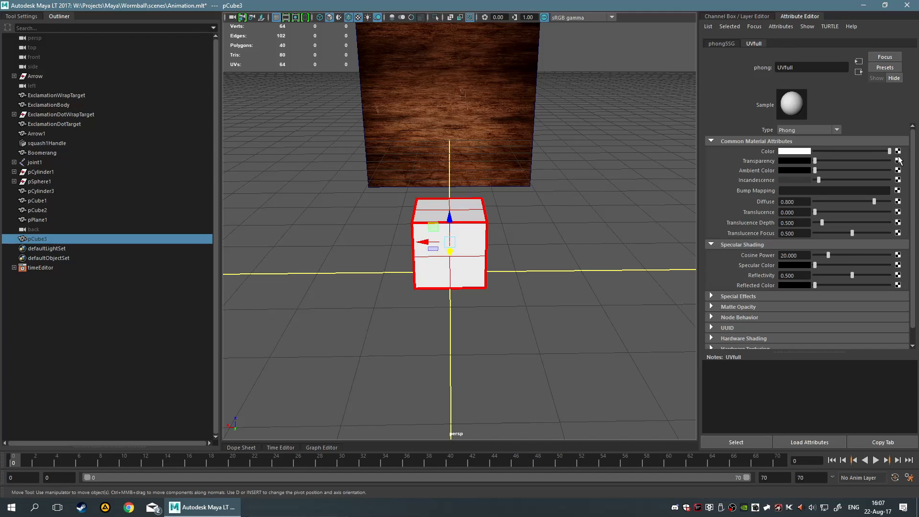
pyautogui.moveTo(821, 180); pyautogui.dragTo(864, 182)
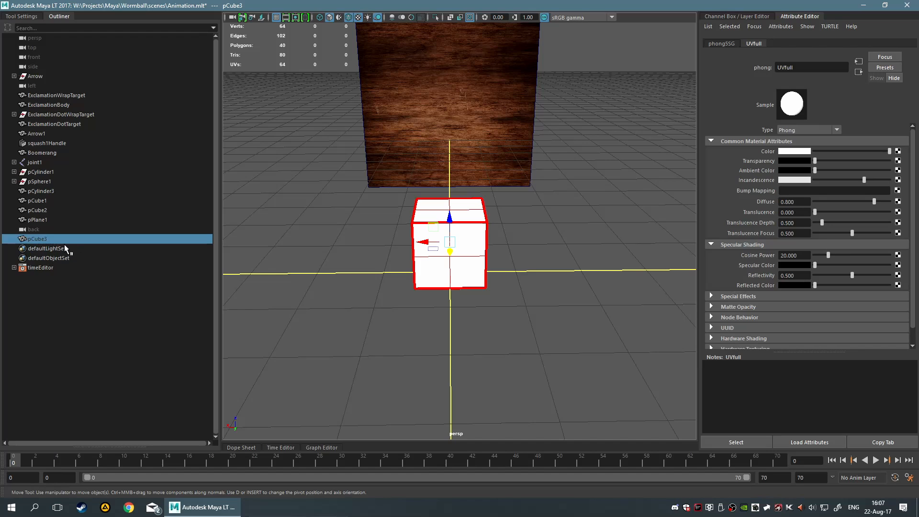
# Show the cube again and open the phongSG shading group of its material
pyautogui.press('h')
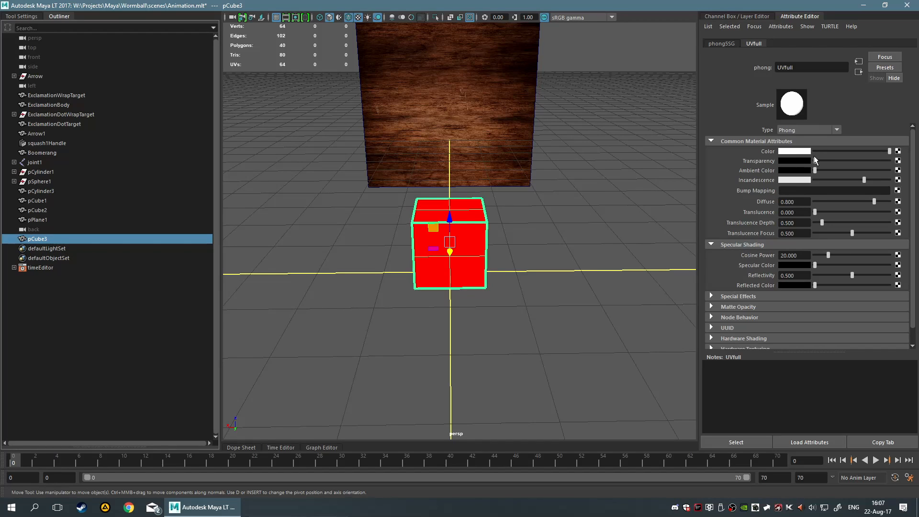
pyautogui.moveTo(820, 159)
pyautogui.mouseDown()
pyautogui.moveTo(877, 159)
pyautogui.moveTo(860, 163)
pyautogui.mouseUp()
pyautogui.click(727, 43)
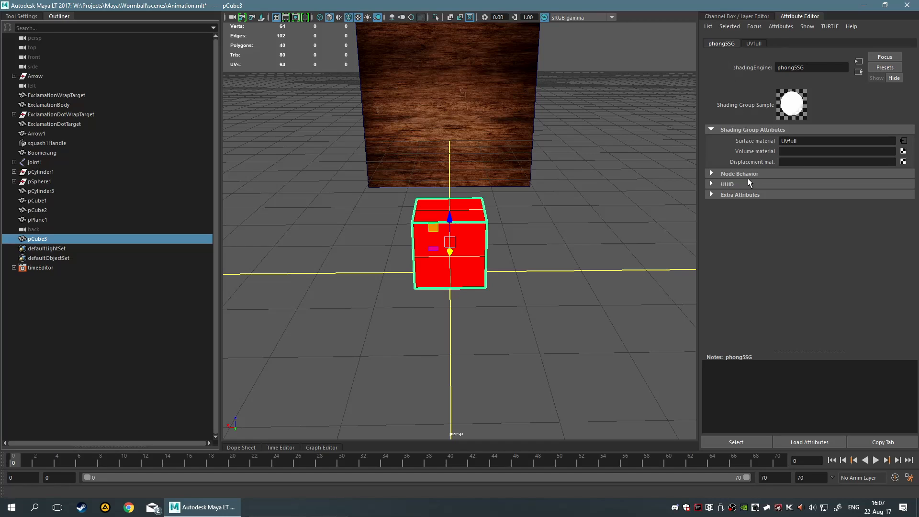
# Inspect pCube3's shape Render Stats, Tessellation and transform Display attributes
pyautogui.click(481, 276)
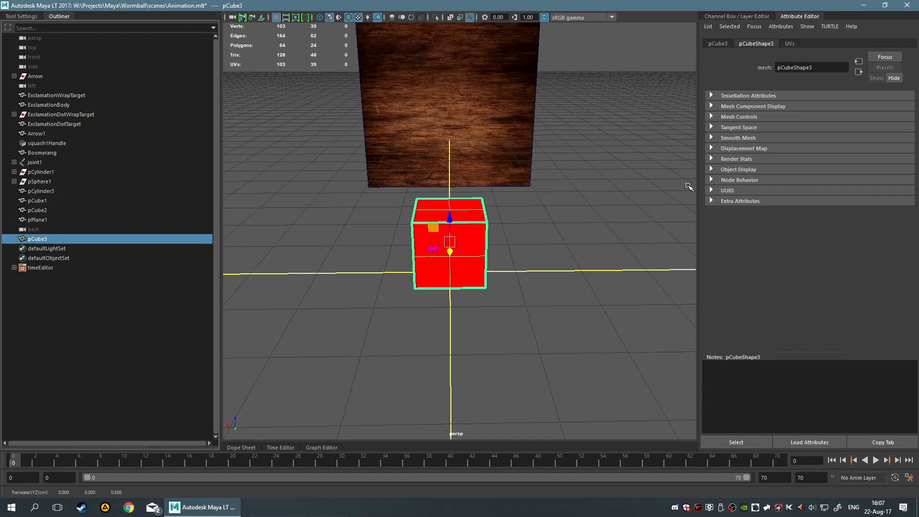
pyautogui.click(754, 156)
pyautogui.click(753, 157)
pyautogui.click(737, 95)
pyautogui.click(736, 94)
pyautogui.click(720, 43)
pyautogui.click(750, 200)
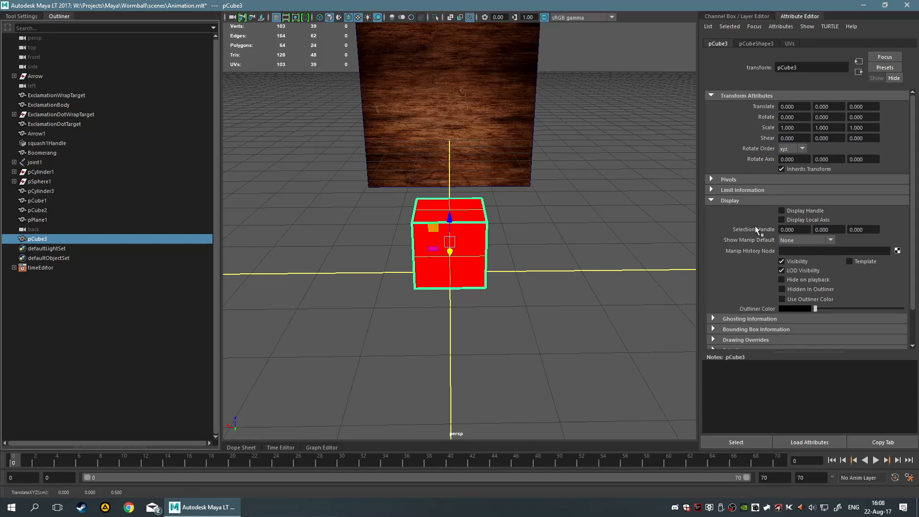
# Open pCube3's Drawing Overrides and adjust its override colour index slider
pyautogui.scroll(-2, 771, 322)
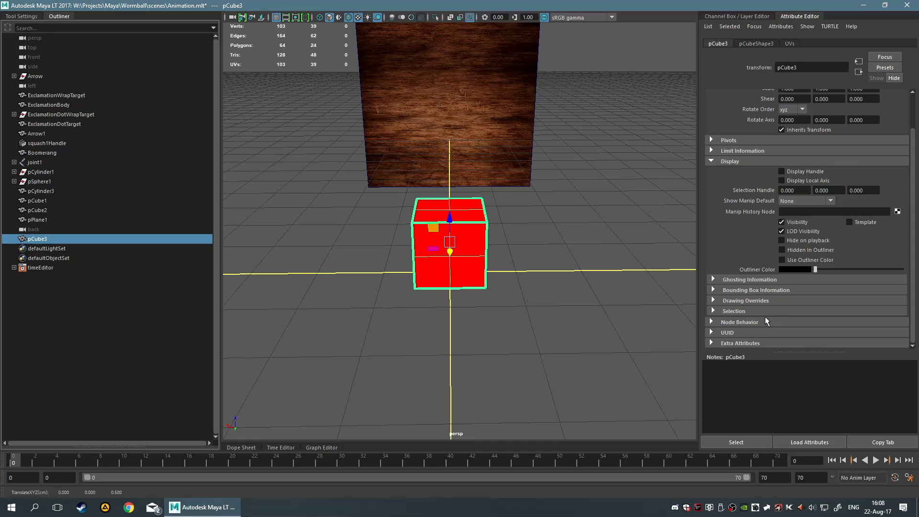
pyautogui.click(743, 300)
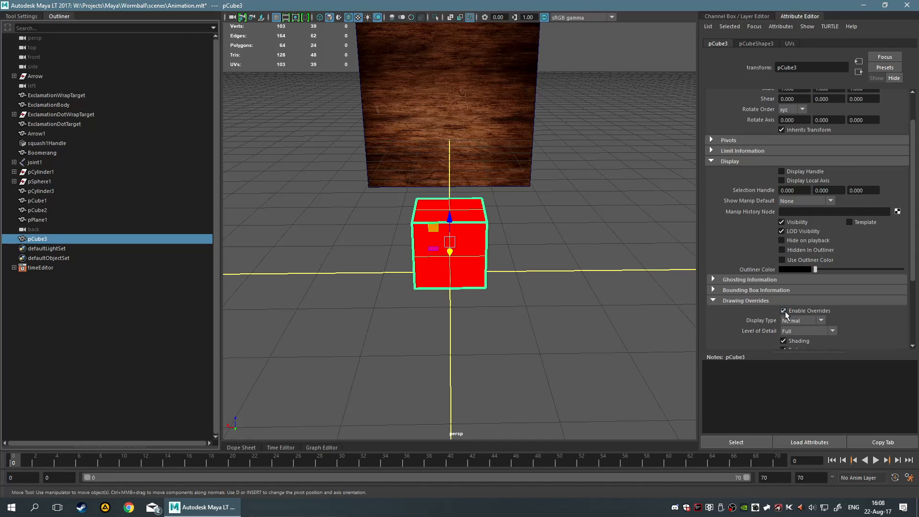
pyautogui.scroll(-3, 747, 314)
pyautogui.scroll(-2, 747, 314)
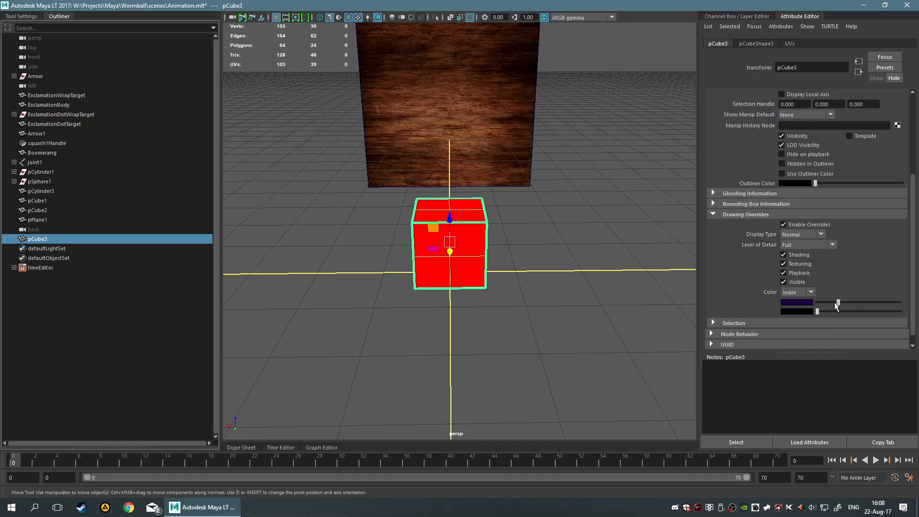
pyautogui.moveTo(837, 302)
pyautogui.mouseDown()
pyautogui.moveTo(848, 300)
pyautogui.moveTo(827, 302)
pyautogui.mouseUp()
pyautogui.click(581, 276)
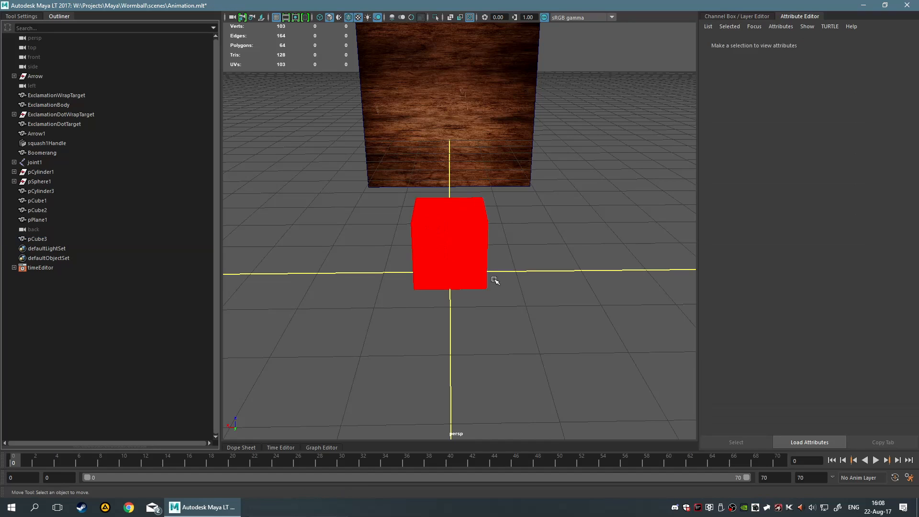
# Inspect pCube1's history nodes and open the UVfull material through its shading group
pyautogui.click(479, 280)
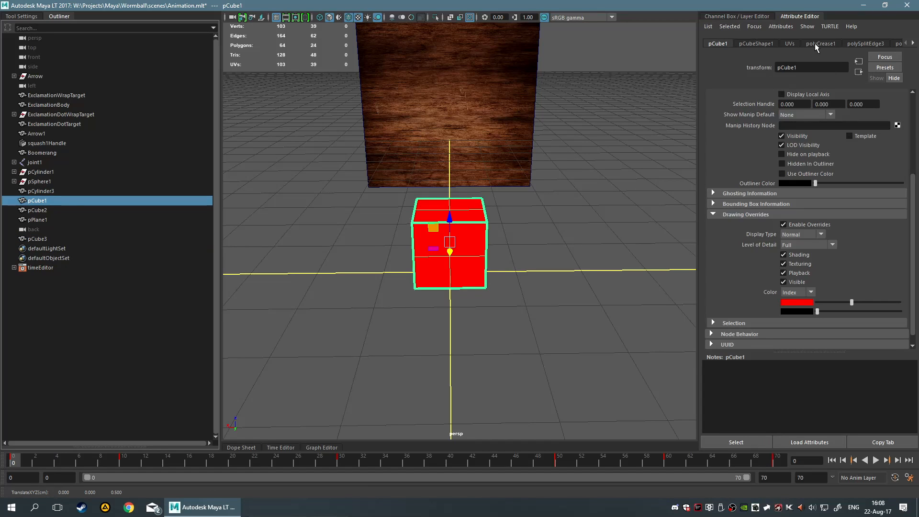
pyautogui.click(789, 44)
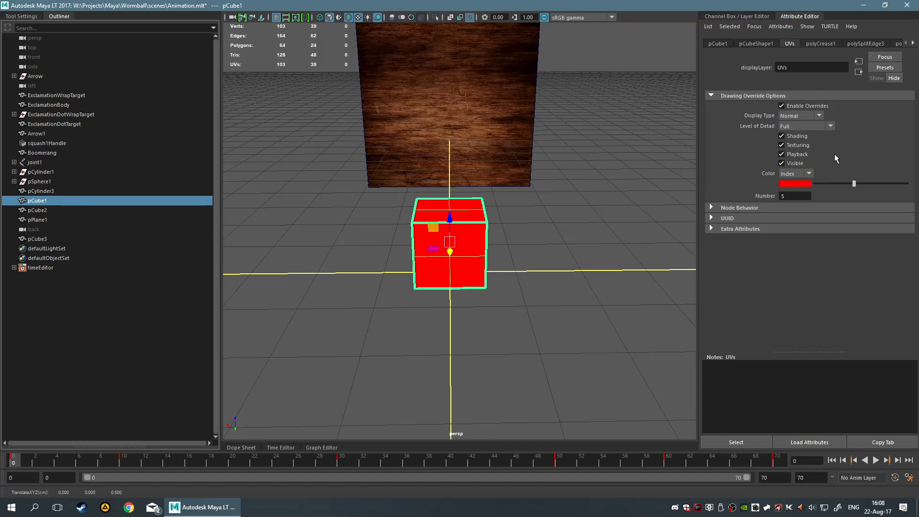
pyautogui.click(819, 45)
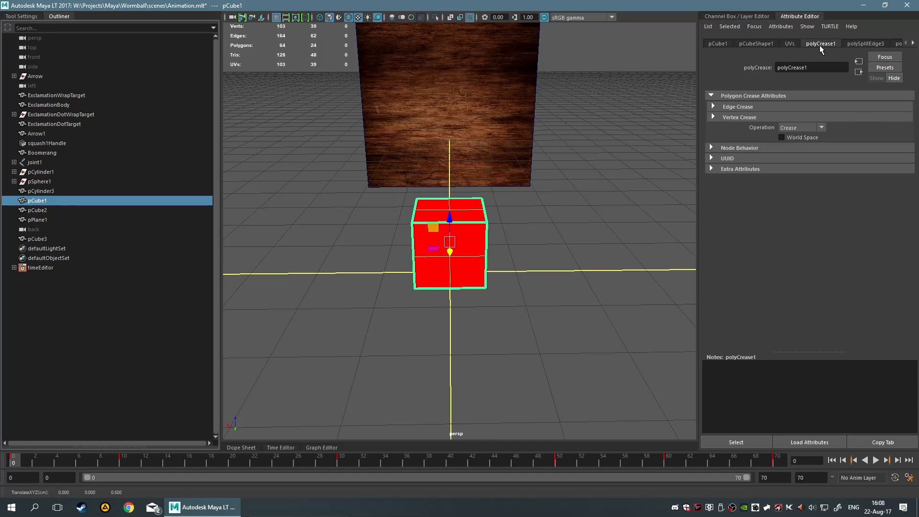
pyautogui.click(851, 44)
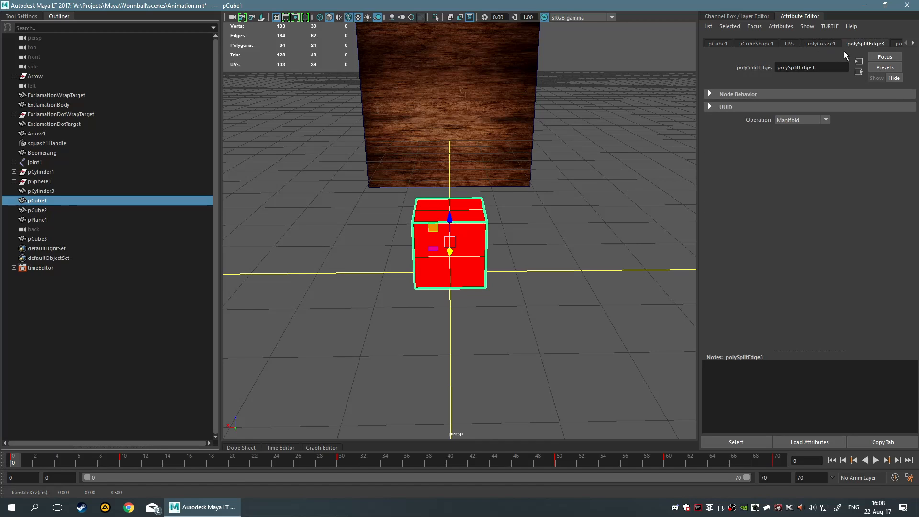
pyautogui.scroll(-3, 880, 45)
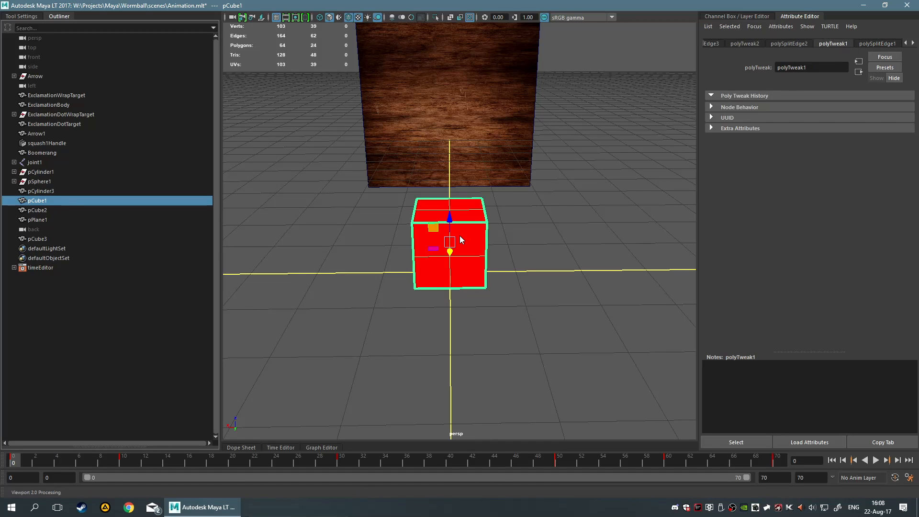
pyautogui.moveTo(460, 236); pyautogui.dragTo(461, 257, button='right')
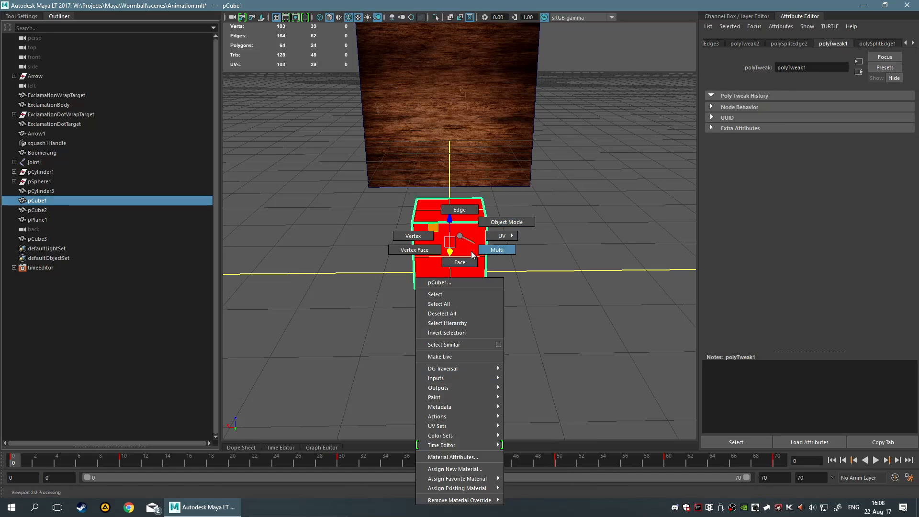
pyautogui.click(449, 457)
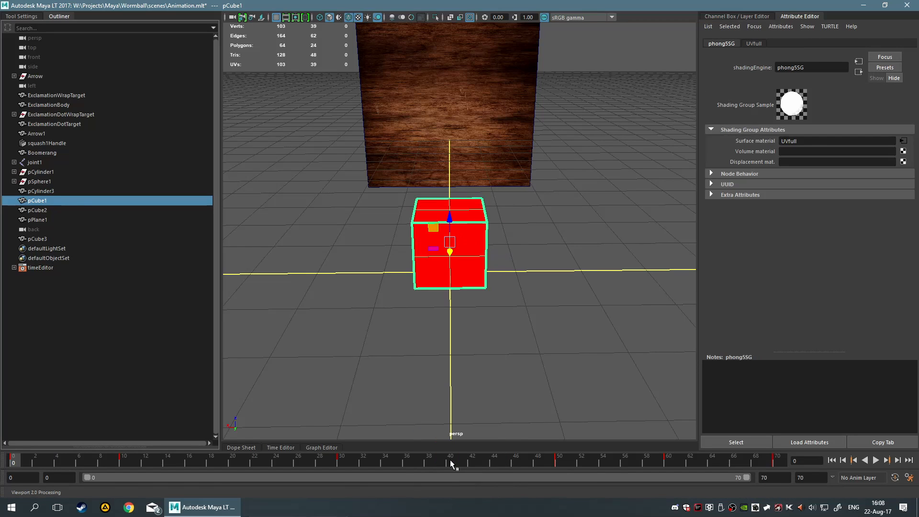
pyautogui.click(858, 62)
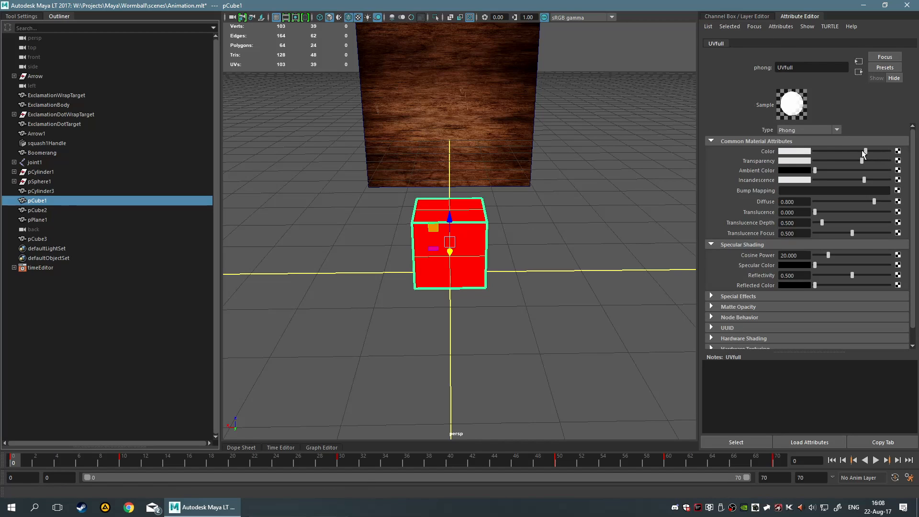
pyautogui.click(628, 261)
pyautogui.click(484, 282)
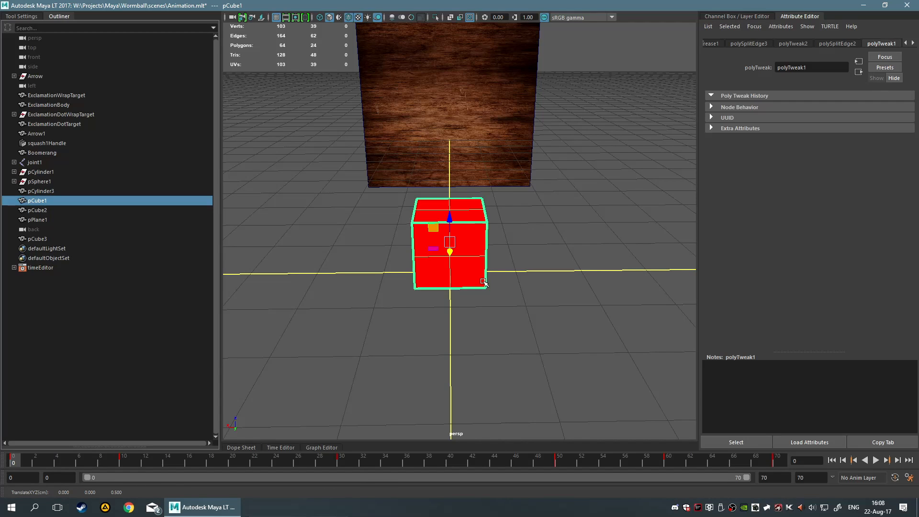
pyautogui.click(386, 324)
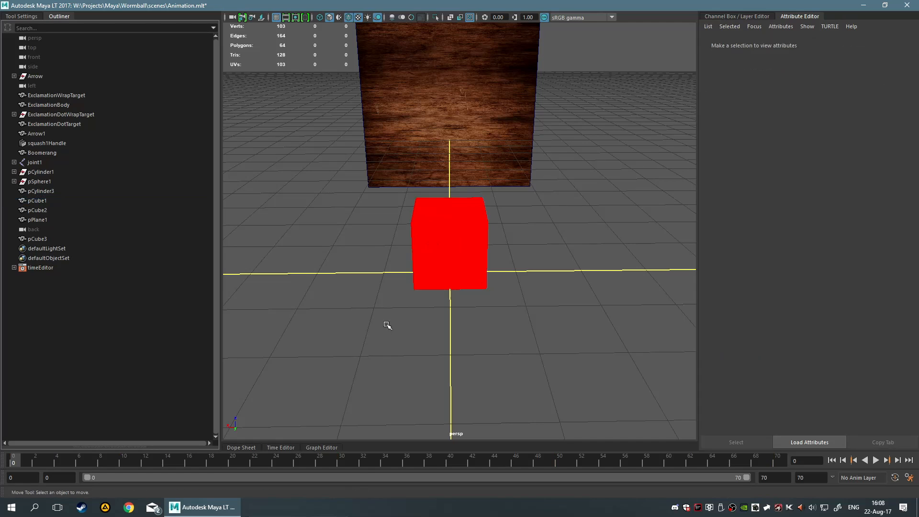
# Select the hidden pCube3 and try moving it upward
pyautogui.click(408, 291)
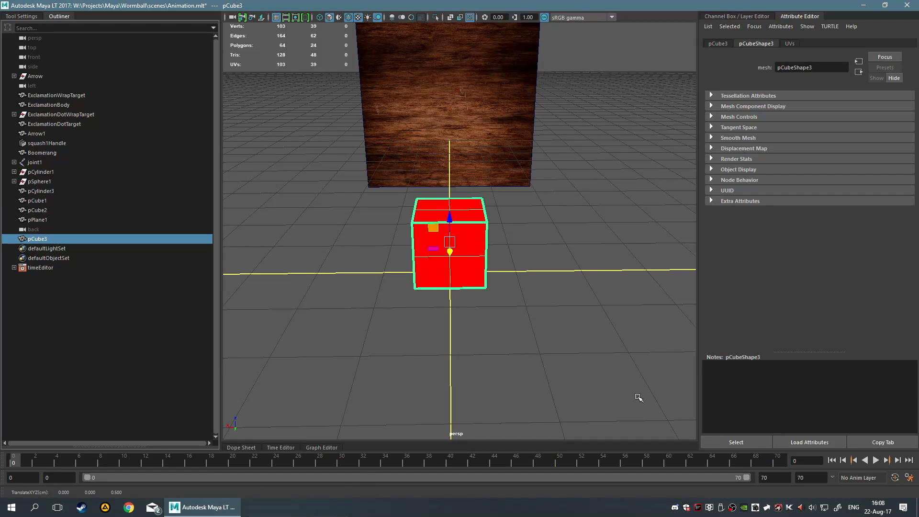
pyautogui.click(636, 398)
pyautogui.keyDown('shift'); pyautogui.moveTo(440, 313); pyautogui.dragTo(434, 338, button='right'); pyautogui.keyUp('shift')
pyautogui.moveTo(449, 276); pyautogui.dragTo(448, 217)
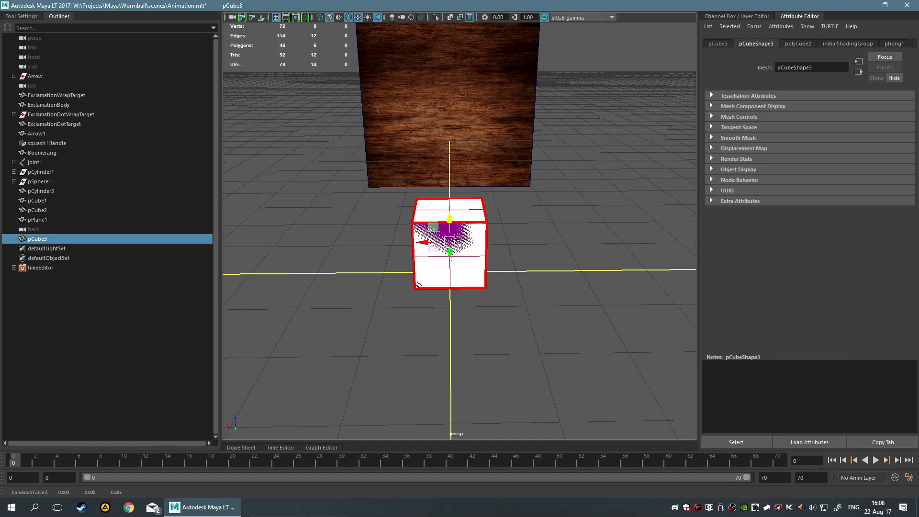
pyautogui.hotkey('ctrl', 'z')
pyautogui.scroll(1, 541, 288)
pyautogui.scroll(-1, 541, 288)
# Raise pCube3 to a Z translation of about 0.5 over the red cube
pyautogui.moveTo(541, 288)
pyautogui.keyDown('alt'); pyautogui.mouseDown()
pyautogui.moveTo(543, 269)
pyautogui.moveTo(537, 275)
pyautogui.mouseUp(); pyautogui.keyUp('alt')
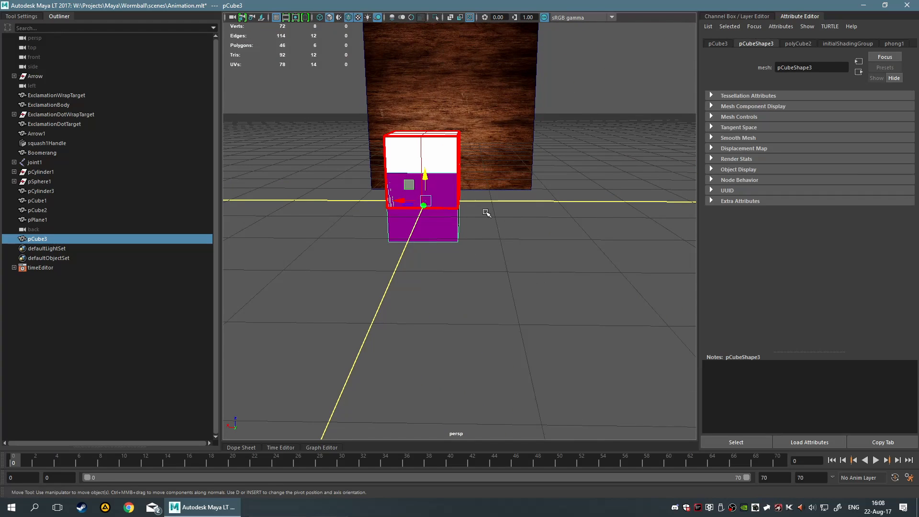
pyautogui.moveTo(425, 178); pyautogui.dragTo(428, 142)
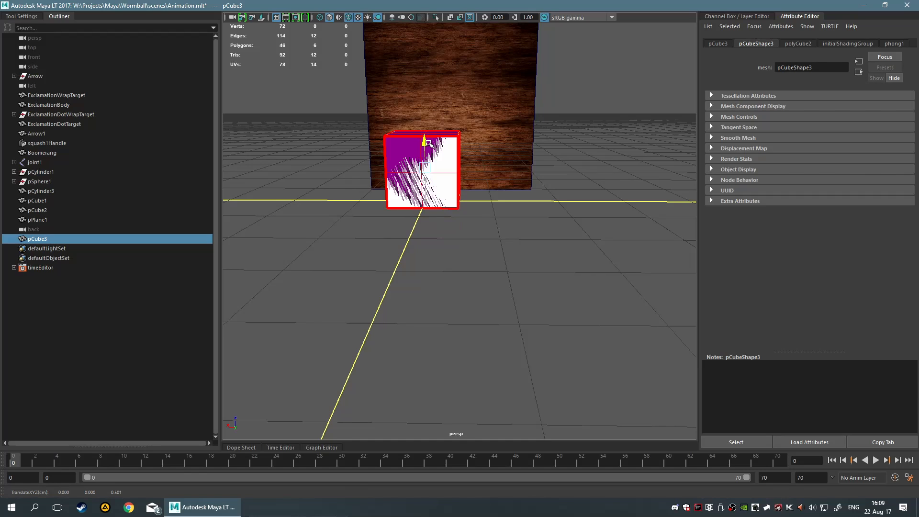
pyautogui.keyDown('alt'); pyautogui.moveTo(517, 181); pyautogui.dragTo(516, 197); pyautogui.keyUp('alt')
pyautogui.keyDown('alt'); pyautogui.moveTo(564, 279); pyautogui.dragTo(553, 261); pyautogui.keyUp('alt')
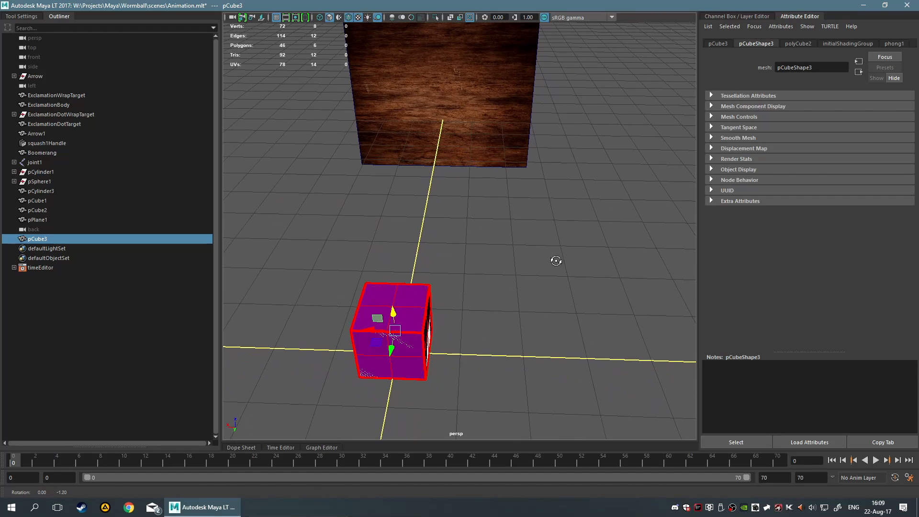
# Frame pCube3 and examine it from several angles
pyautogui.press('r')
pyautogui.moveTo(397, 333); pyautogui.dragTo(399, 332)
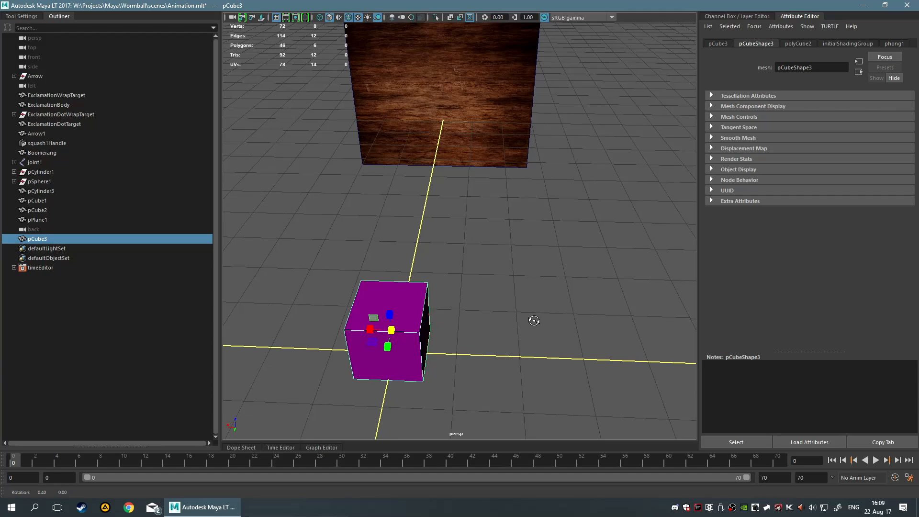
pyautogui.keyDown('alt'); pyautogui.moveTo(533, 319); pyautogui.dragTo(531, 291); pyautogui.keyUp('alt')
pyautogui.press('f')
pyautogui.moveTo(470, 237); pyautogui.dragTo(550, 479, button='right')
pyautogui.click(588, 369)
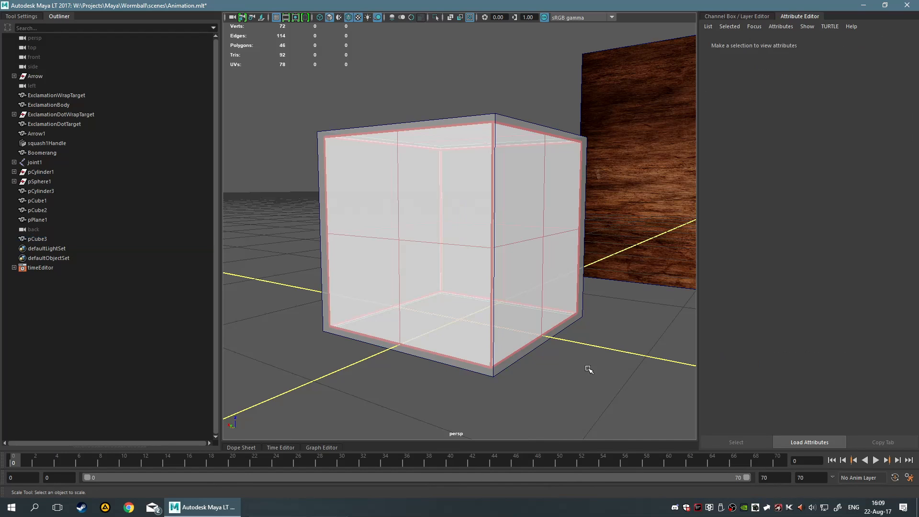
pyautogui.keyDown('alt'); pyautogui.moveTo(588, 369); pyautogui.dragTo(662, 392); pyautogui.keyUp('alt')
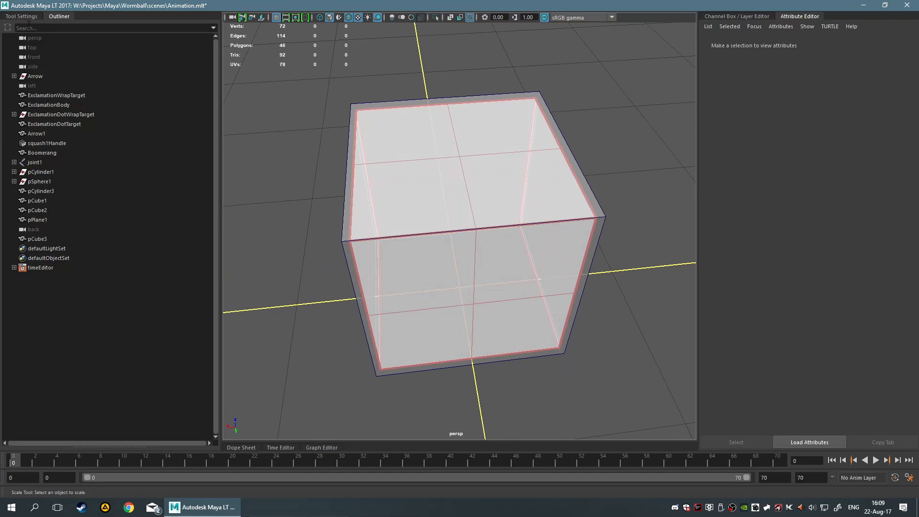
# Collapse the outliner, bring up the Channel Box and display layers, and inspect the cube up close
pyautogui.click(59, 16)
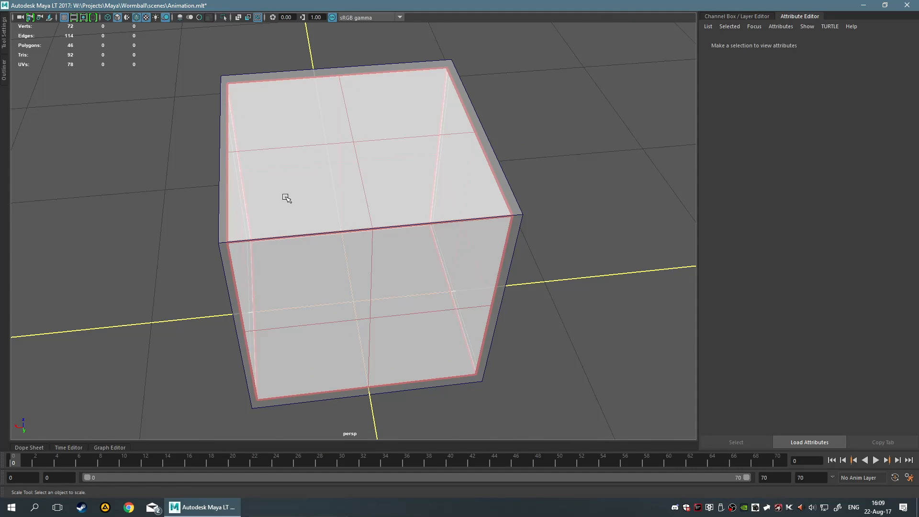
pyautogui.scroll(-4, 285, 196)
pyautogui.click(756, 18)
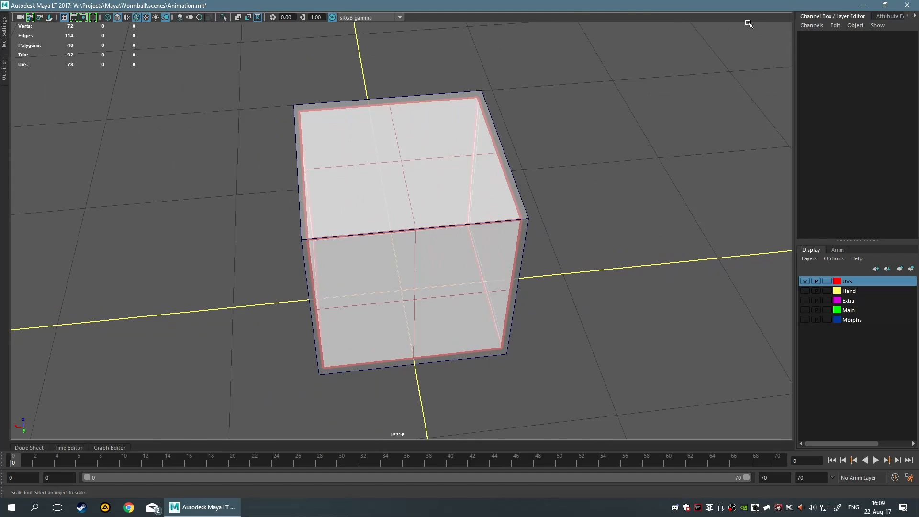
pyautogui.keyDown('alt'); pyautogui.moveTo(586, 119); pyautogui.dragTo(487, 96); pyautogui.keyUp('alt')
pyautogui.scroll(3, 484, 106)
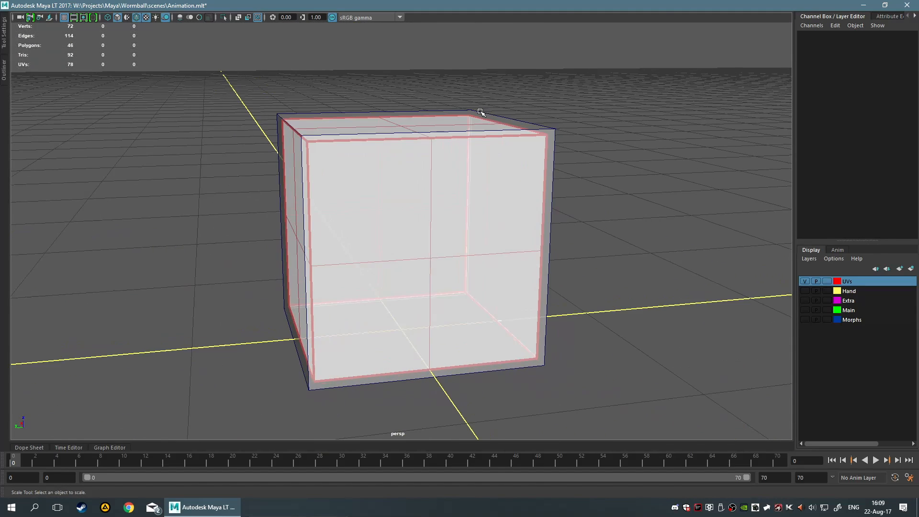
pyautogui.keyDown('alt'); pyautogui.moveTo(406, 126); pyautogui.dragTo(460, 179, button='middle'); pyautogui.keyUp('alt')
pyautogui.scroll(5, 444, 192)
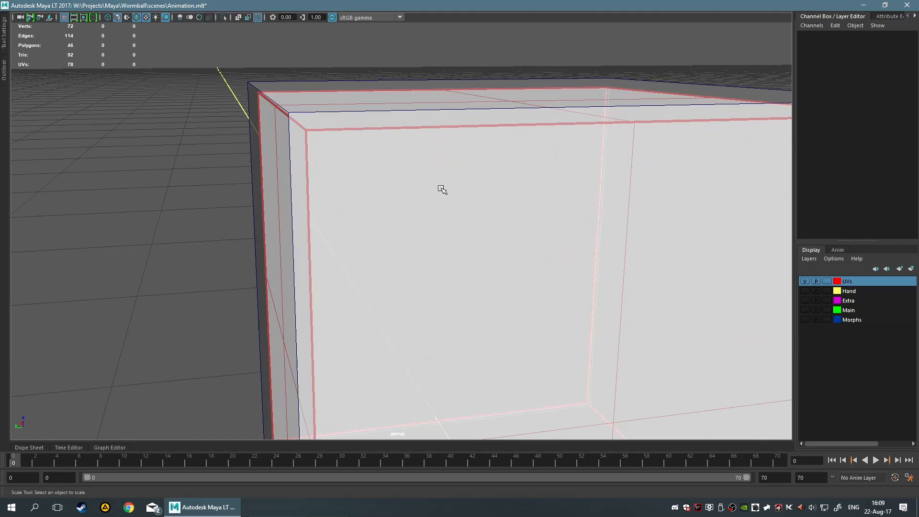
pyautogui.keyDown('alt'); pyautogui.moveTo(413, 171); pyautogui.dragTo(410, 170); pyautogui.keyUp('alt')
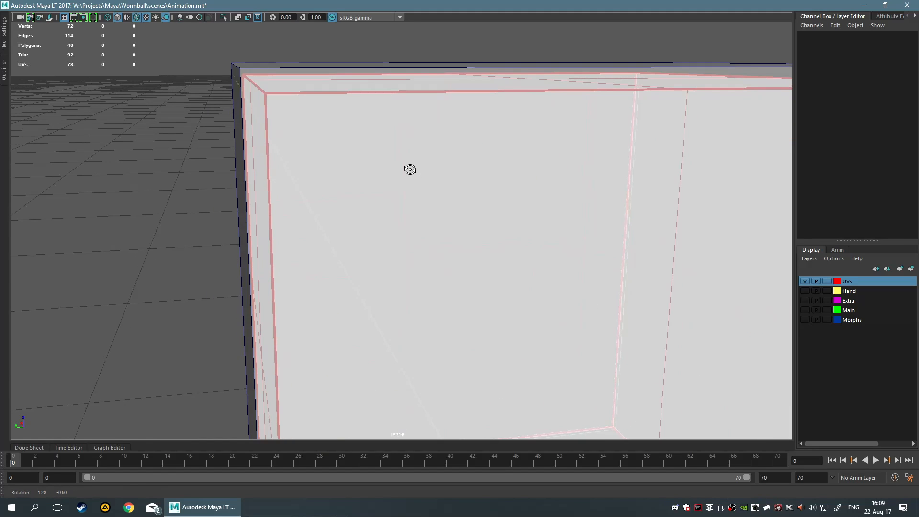
pyautogui.scroll(-2, 408, 168)
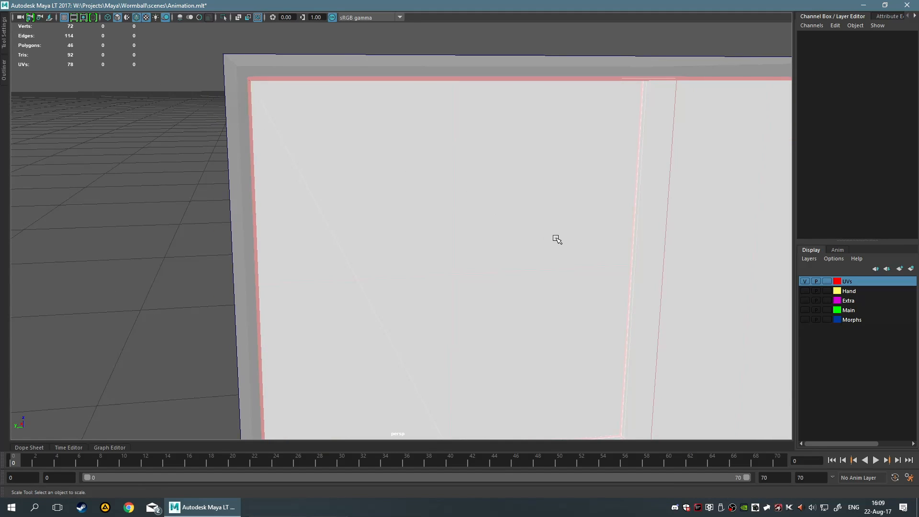
# Select pCube3 and scale it uniformly to about 1.01, declining the AutoSave prompt
pyautogui.click(556, 239)
pyautogui.press('r')
pyautogui.scroll(-1, 484, 325)
pyautogui.moveTo(488, 311); pyautogui.dragTo(474, 295)
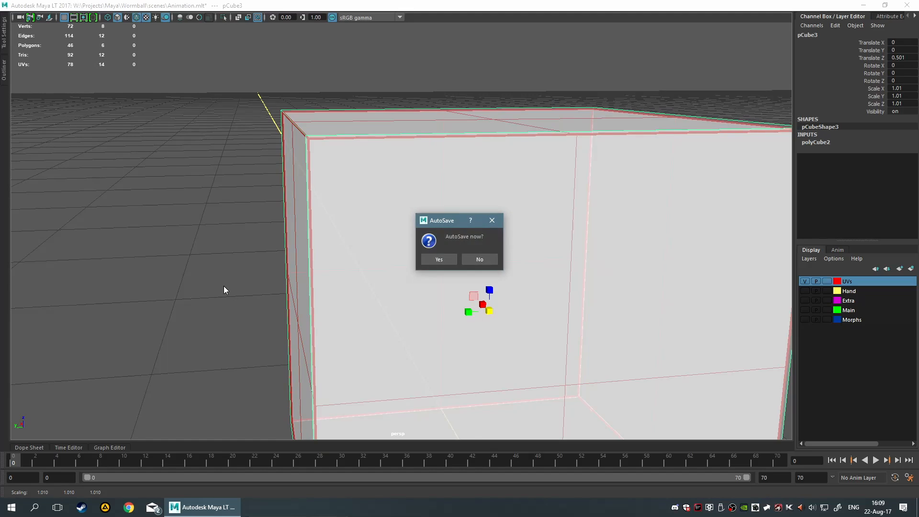
pyautogui.click(478, 259)
# Try moving pCube3 upward to a Z translation of about 0.92
pyautogui.keyDown('alt'); pyautogui.moveTo(174, 253); pyautogui.dragTo(279, 259); pyautogui.keyUp('alt')
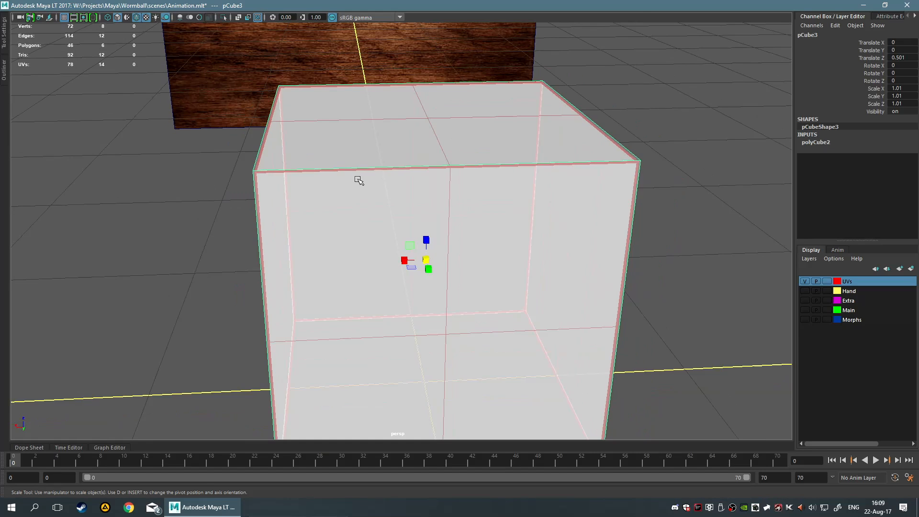
pyautogui.press('w')
pyautogui.moveTo(424, 246); pyautogui.dragTo(452, 118)
pyautogui.scroll(-5, 468, 151)
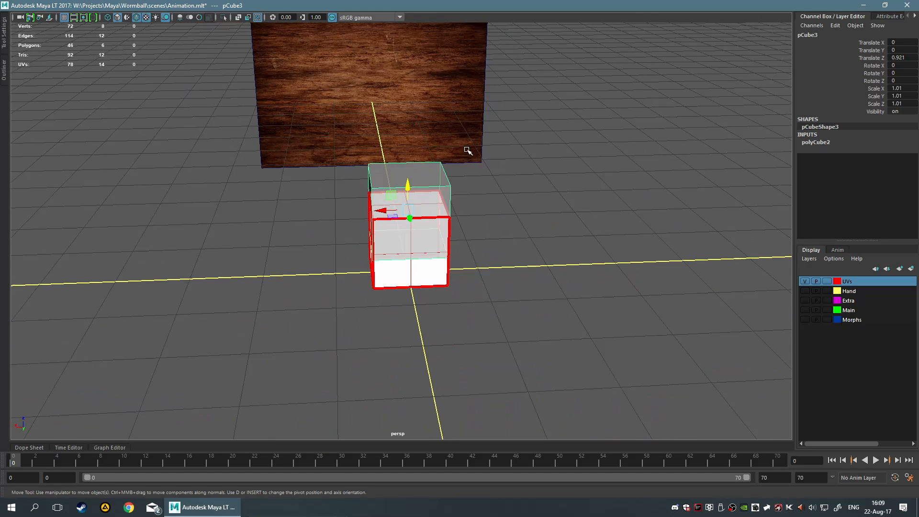
pyautogui.hotkey('ctrl', 'z')
# Scale pCube3 uniformly to about 1.218
pyautogui.scroll(5, 535, 184)
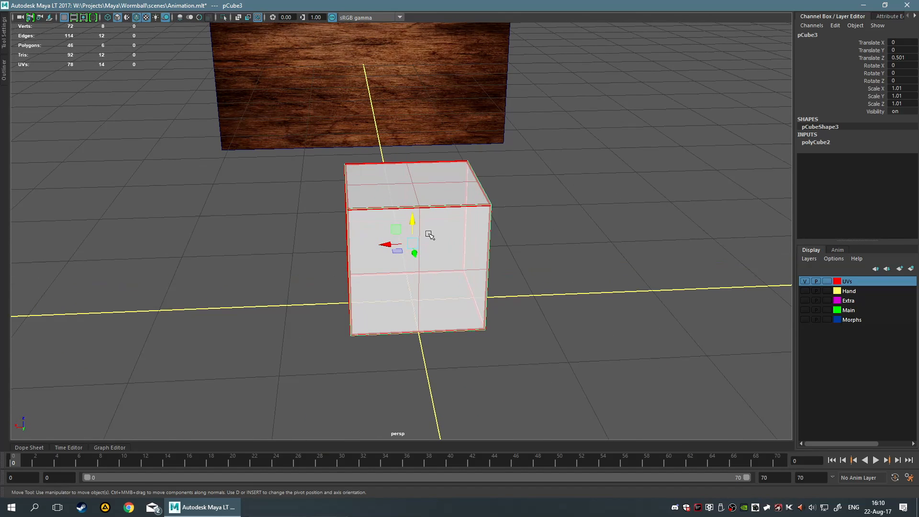
pyautogui.press('r')
pyautogui.moveTo(413, 246); pyautogui.dragTo(437, 246)
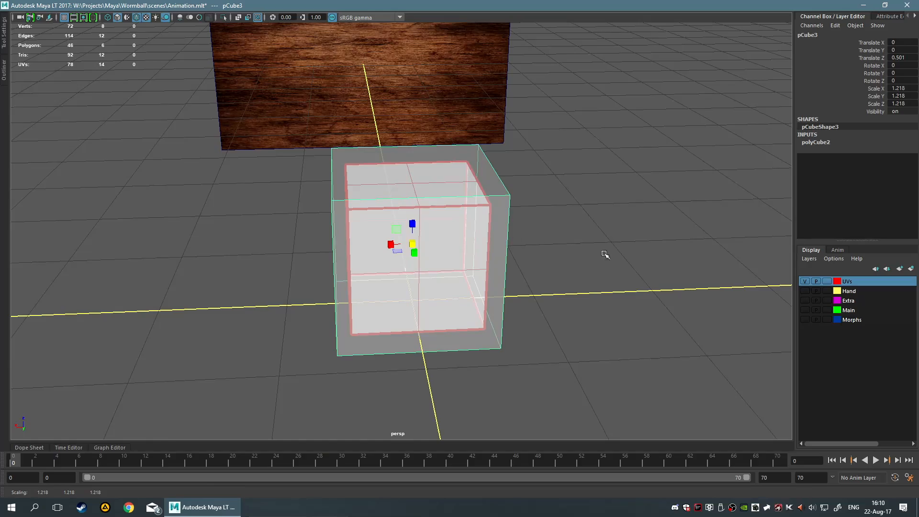
pyautogui.keyDown('alt'); pyautogui.moveTo(505, 203); pyautogui.dragTo(535, 197); pyautogui.keyUp('alt')
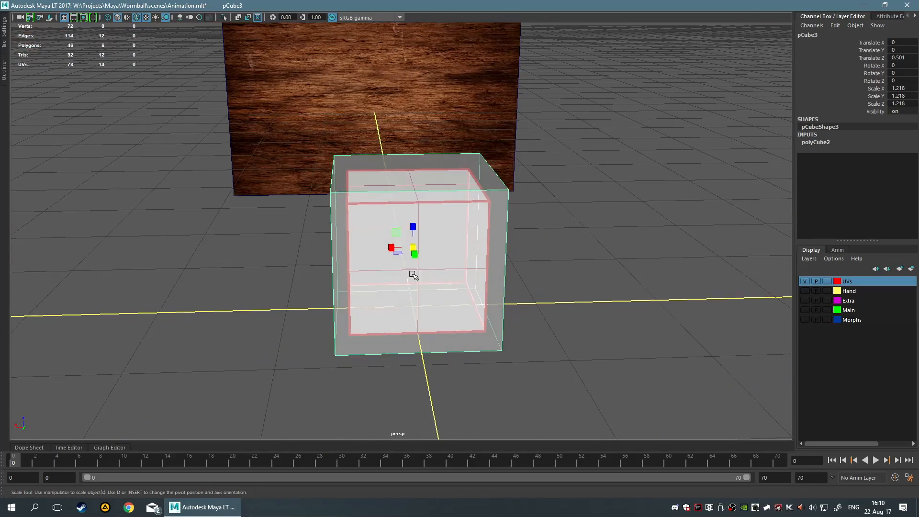
pyautogui.keyDown('alt'); pyautogui.moveTo(414, 269); pyautogui.dragTo(488, 310); pyautogui.keyUp('alt')
pyautogui.keyDown('alt'); pyautogui.moveTo(505, 232); pyautogui.dragTo(570, 191); pyautogui.keyUp('alt')
# Try moving pCube3 higher above the red cube, to a Z translation of about 1.77
pyautogui.press('w')
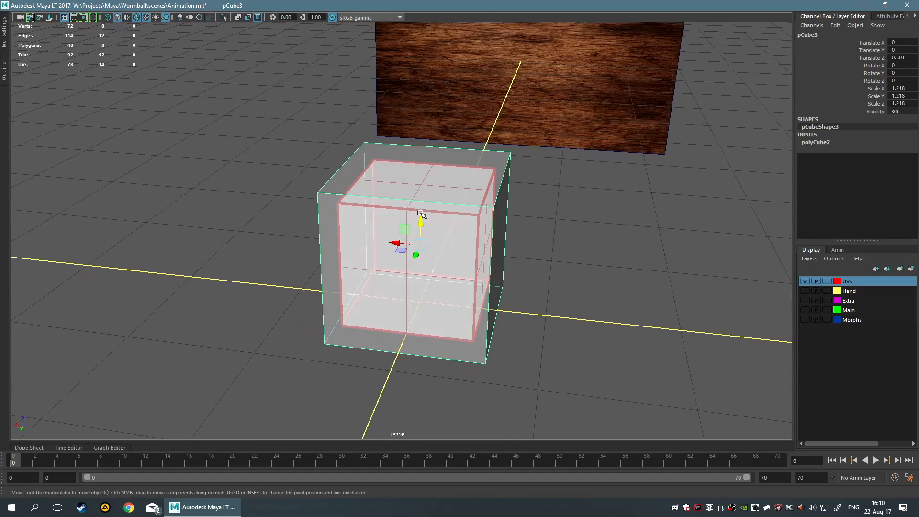
pyautogui.moveTo(419, 221); pyautogui.dragTo(441, 51)
pyautogui.keyDown('alt'); pyautogui.moveTo(441, 51); pyautogui.dragTo(502, 155); pyautogui.keyUp('alt')
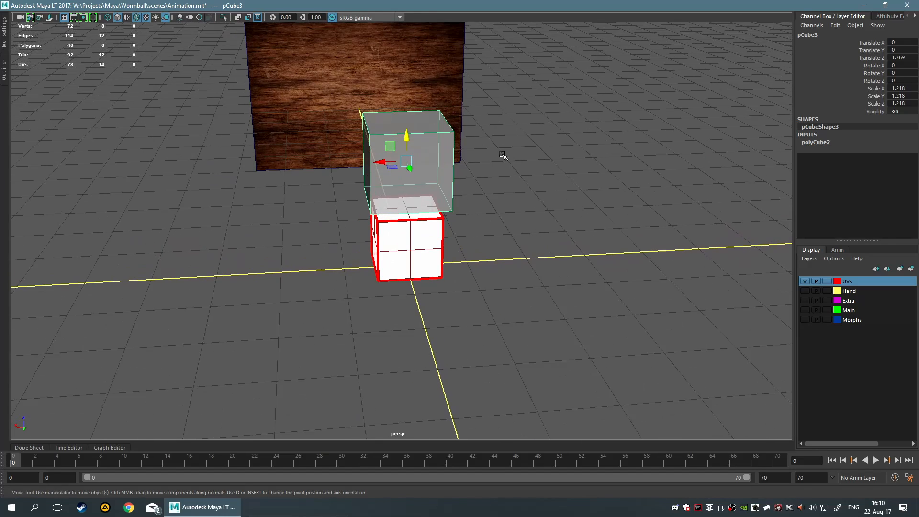
pyautogui.press('r')
pyautogui.press('e')
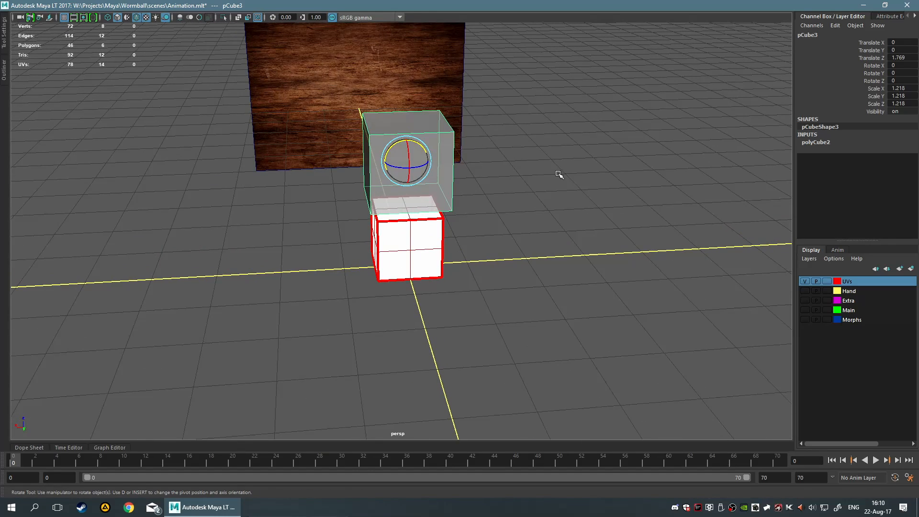
pyautogui.press('w')
pyautogui.moveTo(404, 128); pyautogui.dragTo(413, 205)
pyautogui.hotkey('ctrl', 'z')
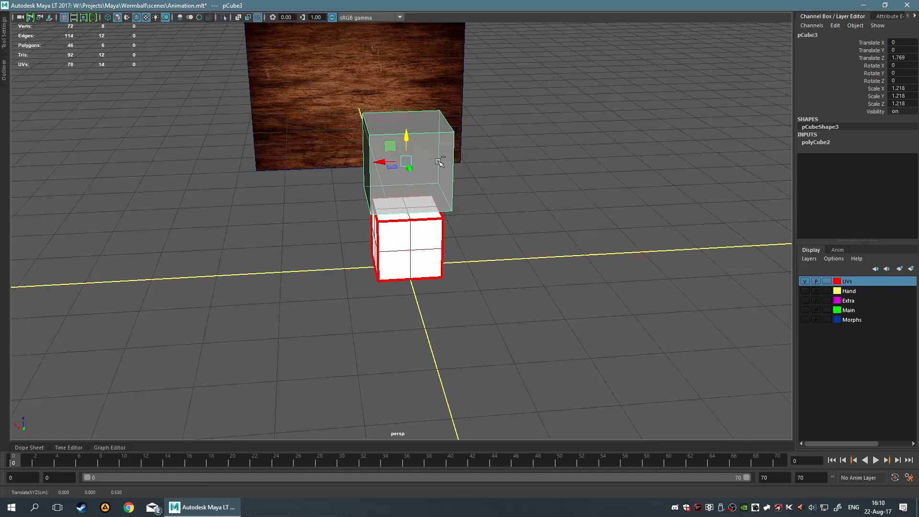
pyautogui.hotkey('ctrl', 'z')
# Scale pCube3 down uniformly to about 0.866
pyautogui.press('r')
pyautogui.moveTo(406, 237); pyautogui.dragTo(391, 238)
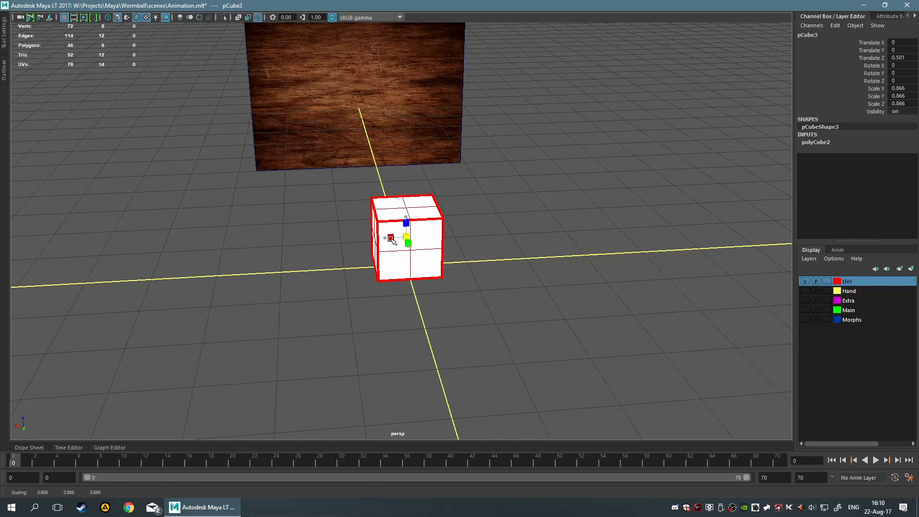
# Try scaling pCube3 uniformly up to about 1.049
pyautogui.scroll(2, 506, 258)
pyautogui.scroll(1, 551, 246)
pyautogui.scroll(2, 565, 250)
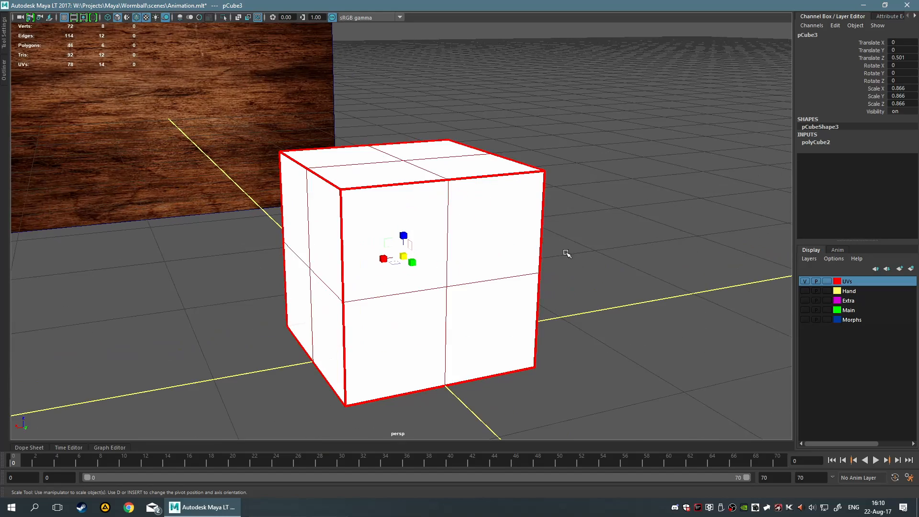
pyautogui.scroll(3, 570, 253)
pyautogui.keyDown('alt'); pyautogui.moveTo(584, 247); pyautogui.dragTo(331, 204); pyautogui.keyUp('alt')
pyautogui.scroll(3, 618, 282)
pyautogui.scroll(3, 617, 274)
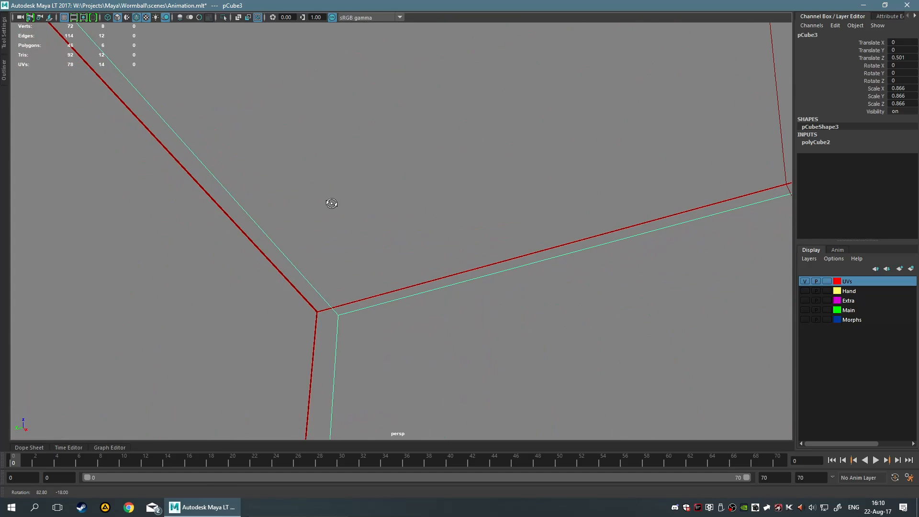
pyautogui.keyDown('alt'); pyautogui.moveTo(366, 265); pyautogui.dragTo(82, 311); pyautogui.keyUp('alt')
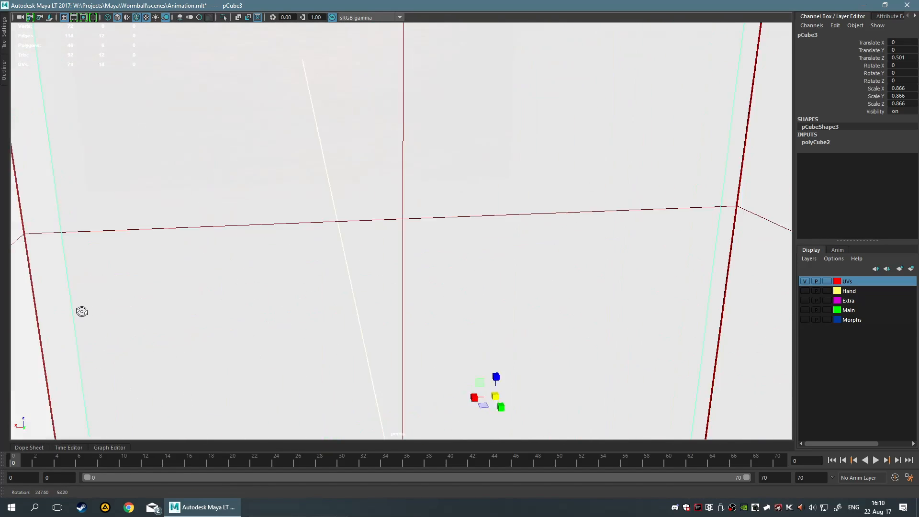
pyautogui.press('f')
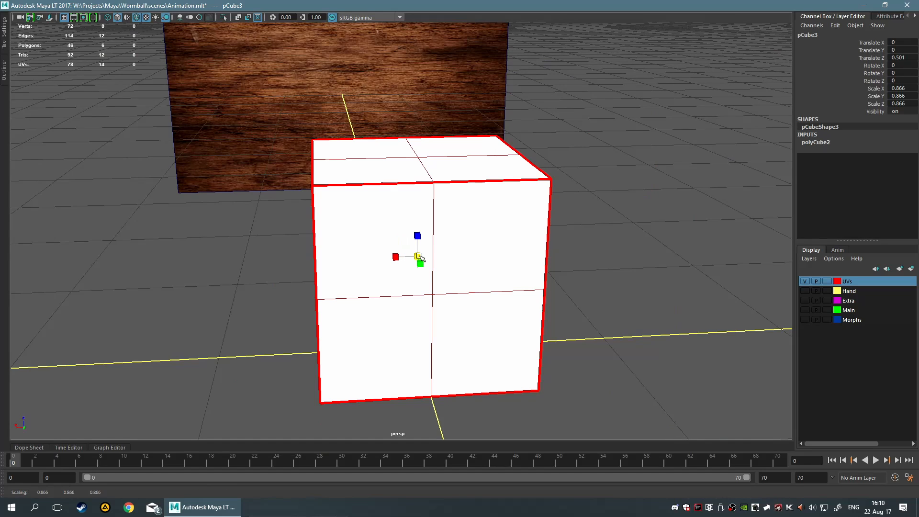
pyautogui.moveTo(420, 256); pyautogui.dragTo(451, 254)
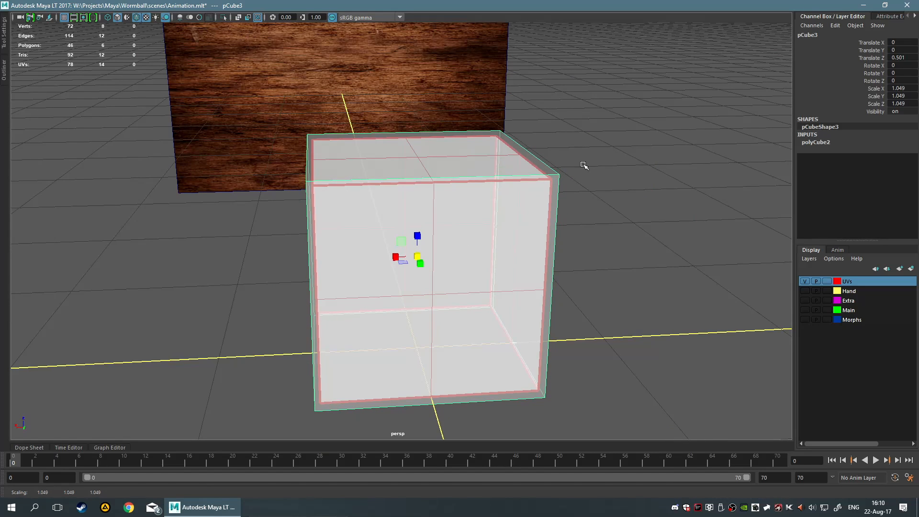
# Scale pCube3 back down uniformly to about 0.866
pyautogui.scroll(-1, 412, 222)
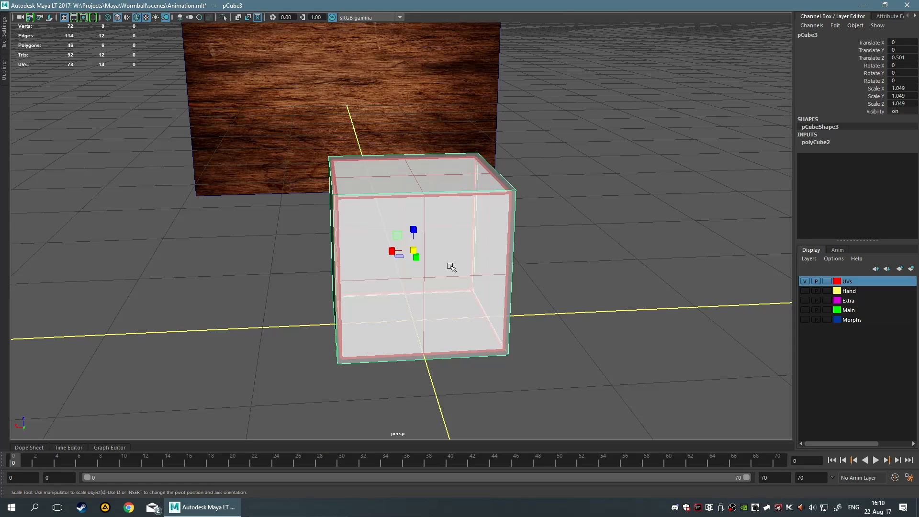
pyautogui.scroll(-1, 451, 257)
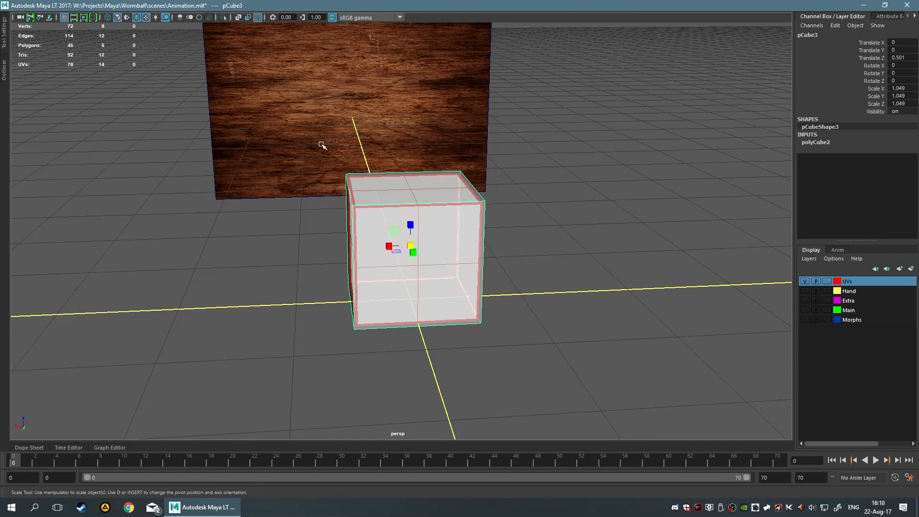
pyautogui.scroll(-5, 291, 226)
pyautogui.keyDown('alt'); pyautogui.moveTo(291, 225); pyautogui.dragTo(309, 209); pyautogui.keyUp('alt')
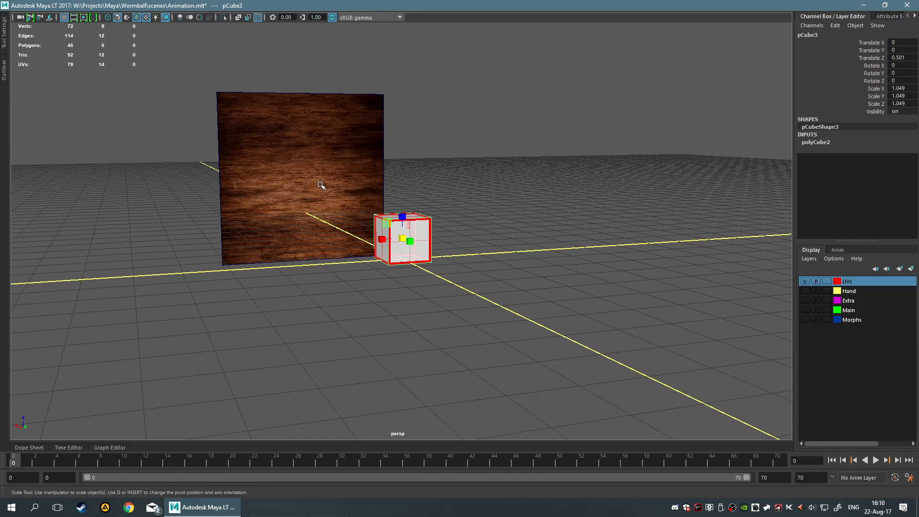
pyautogui.scroll(3, 321, 185)
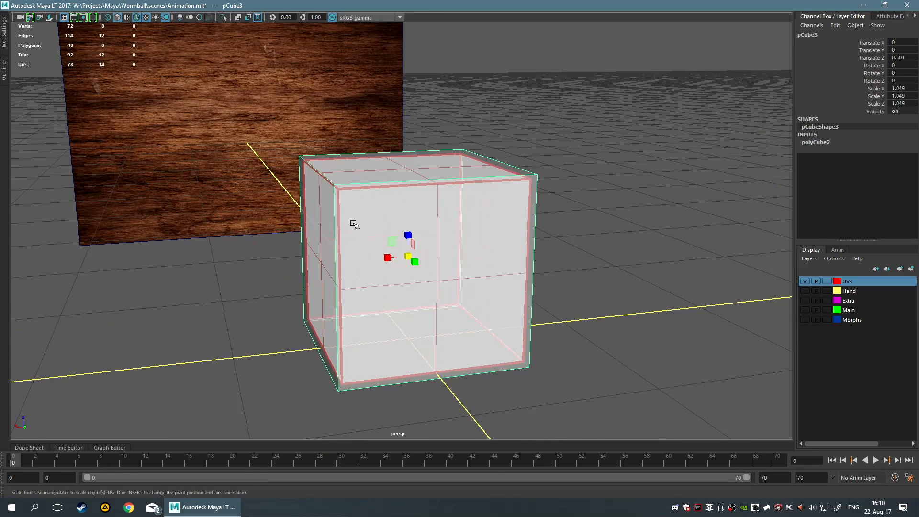
pyautogui.scroll(2, 347, 206)
pyautogui.scroll(-2, 346, 174)
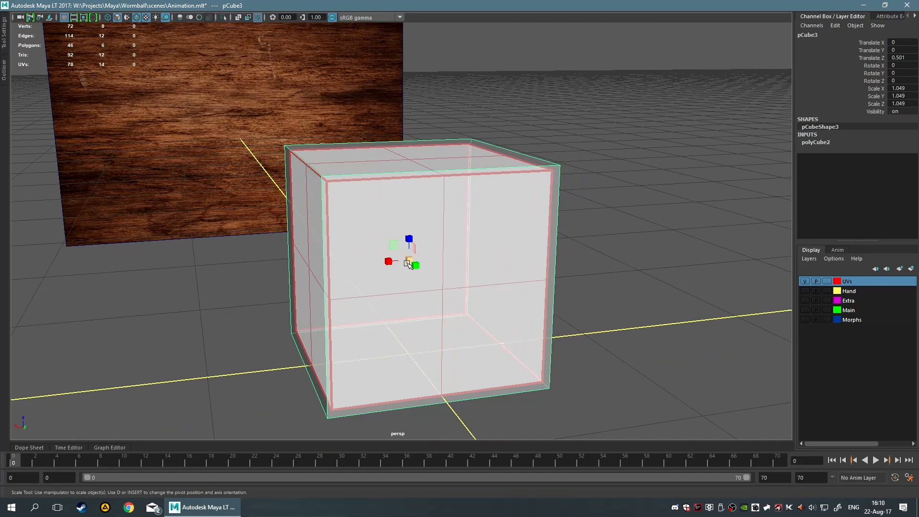
pyautogui.moveTo(409, 261); pyautogui.dragTo(376, 262)
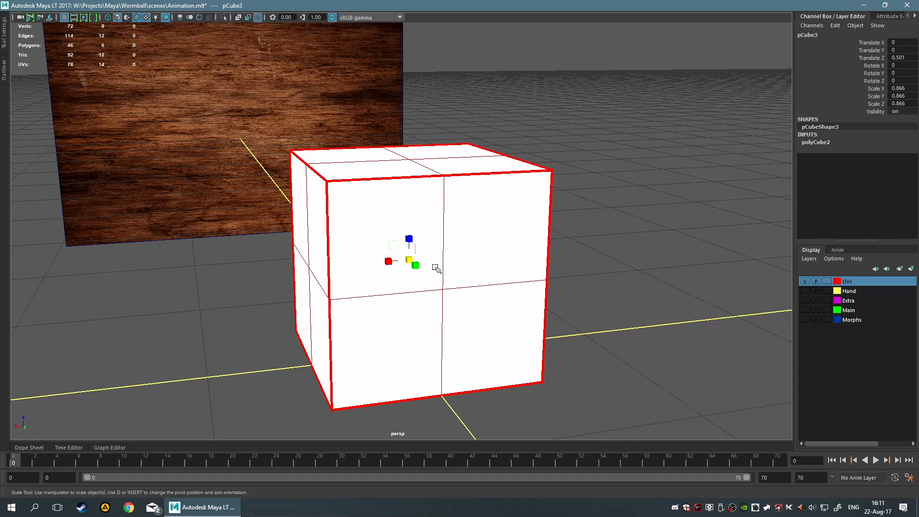
# Try raising the Transparency of pCube1's UVfull material to full, then undo the change
pyautogui.moveTo(384, 243); pyautogui.dragTo(464, 490, button='right')
pyautogui.moveTo(502, 192); pyautogui.dragTo(523, 415, button='right')
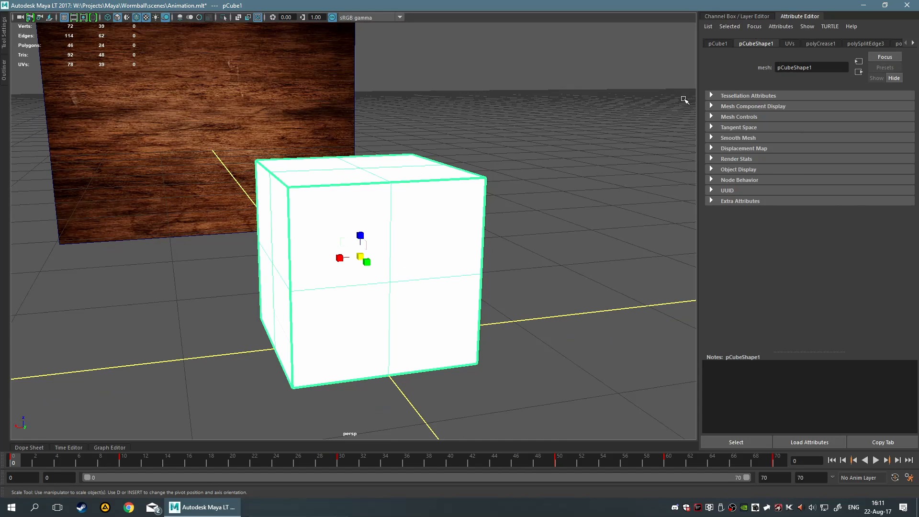
pyautogui.moveTo(406, 244); pyautogui.dragTo(408, 465, button='right')
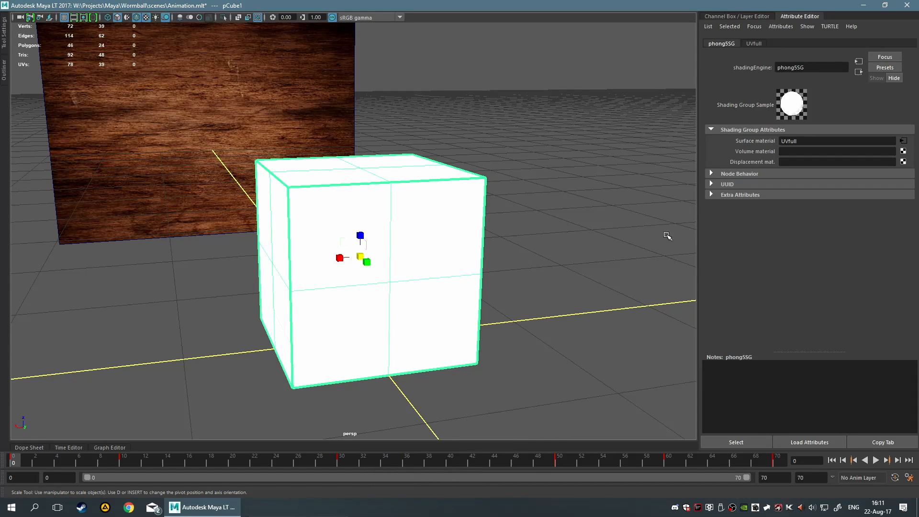
pyautogui.click(753, 43)
pyautogui.moveTo(851, 162)
pyautogui.mouseDown()
pyautogui.moveTo(812, 166)
pyautogui.moveTo(843, 178)
pyautogui.moveTo(798, 179)
pyautogui.moveTo(850, 160)
pyautogui.moveTo(891, 163)
pyautogui.mouseUp()
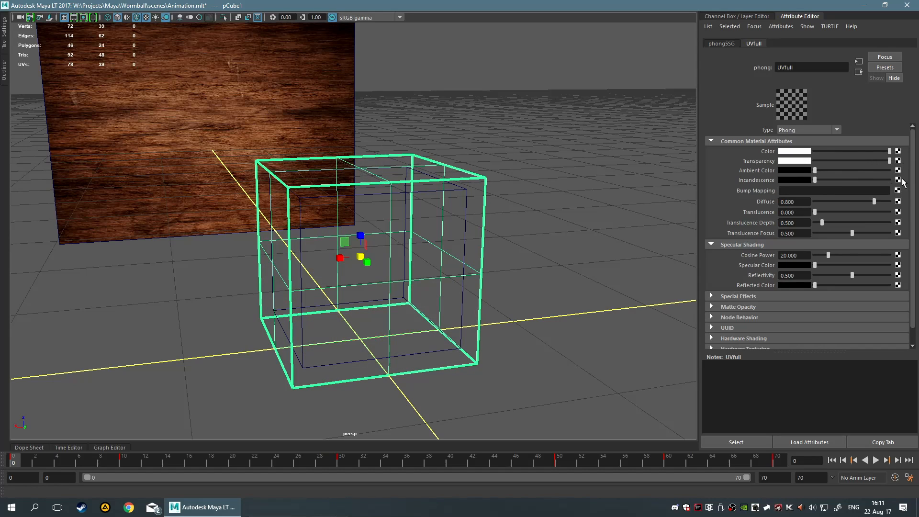
pyautogui.click(535, 279)
pyautogui.click(413, 280)
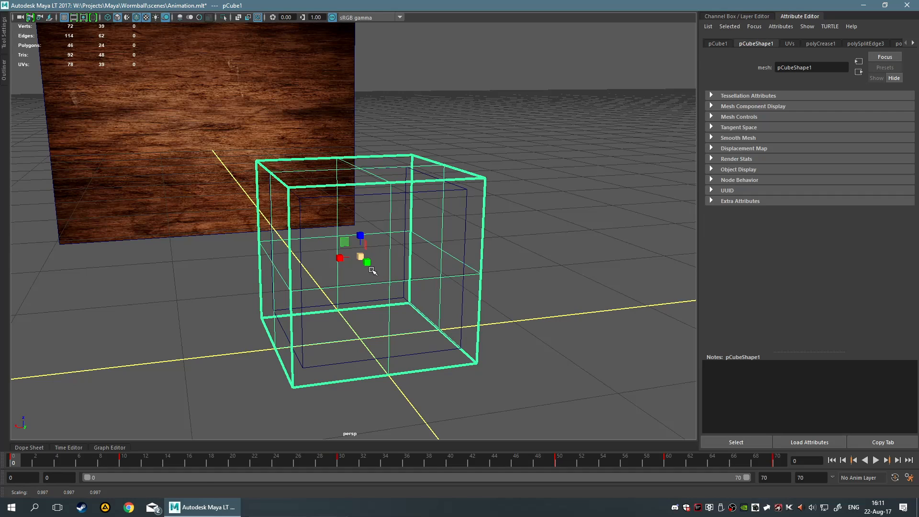
pyautogui.hotkey('ctrl', 'z')
pyautogui.hotkey('ctrl', 'z')
pyautogui.hotkey('ctrl', 'z')
pyautogui.hotkey('ctrl', 'z')
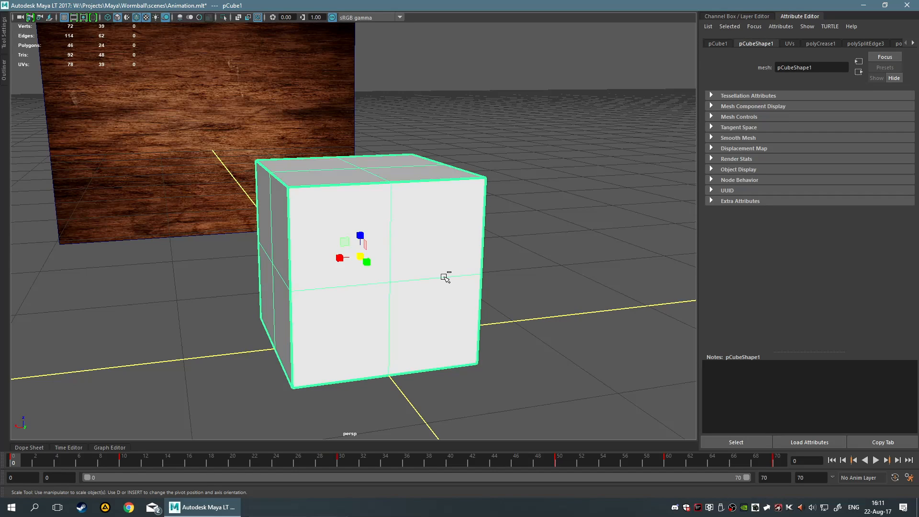
pyautogui.hotkey('ctrl', 'z')
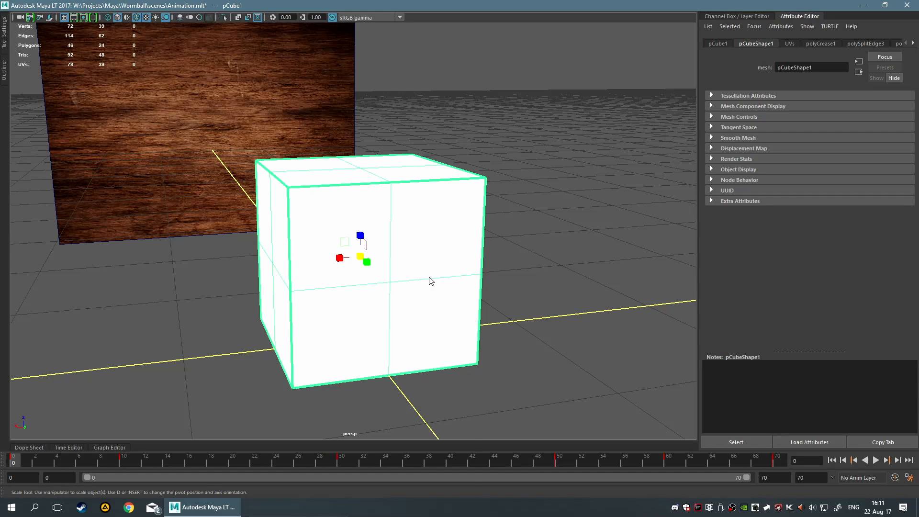
# Deselect everything and orbit around the cubes to examine how pCube3 encloses pCube1
pyautogui.moveTo(430, 281); pyautogui.dragTo(510, 481, button='right')
pyautogui.click(521, 391)
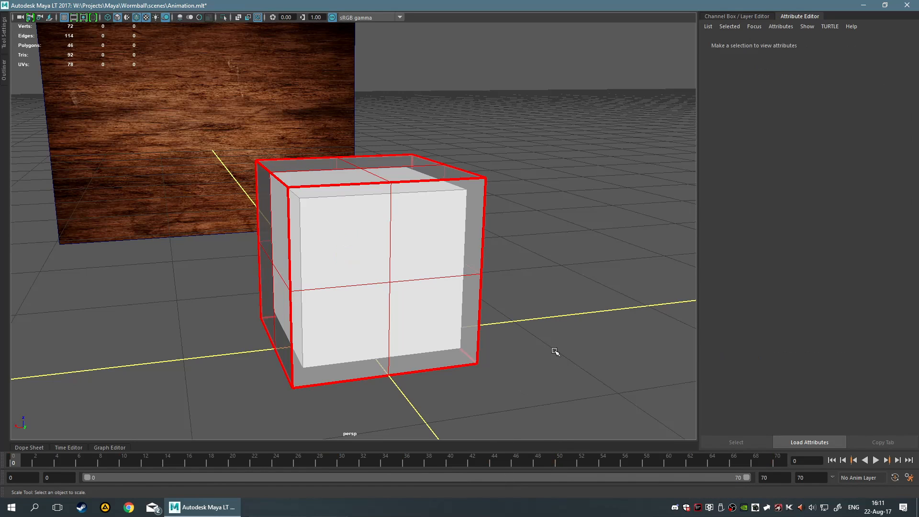
pyautogui.keyDown('alt'); pyautogui.moveTo(553, 353); pyautogui.dragTo(512, 340); pyautogui.keyUp('alt')
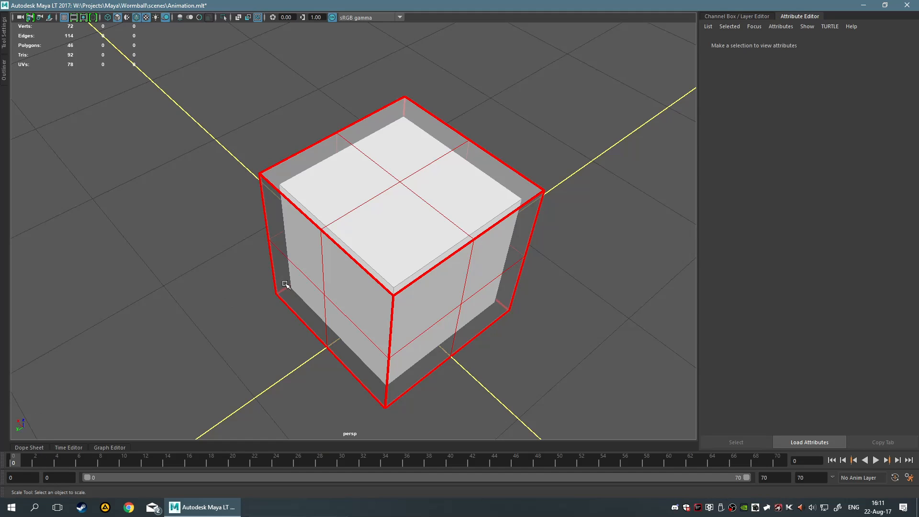
pyautogui.keyDown('alt'); pyautogui.moveTo(285, 284); pyautogui.dragTo(433, 250); pyautogui.keyUp('alt')
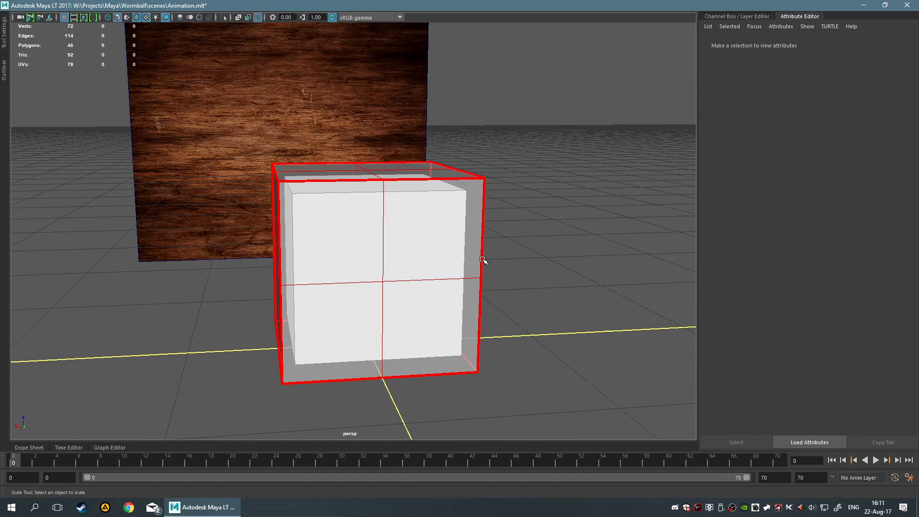
pyautogui.keyDown('alt'); pyautogui.moveTo(525, 221); pyautogui.dragTo(537, 252); pyautogui.keyUp('alt')
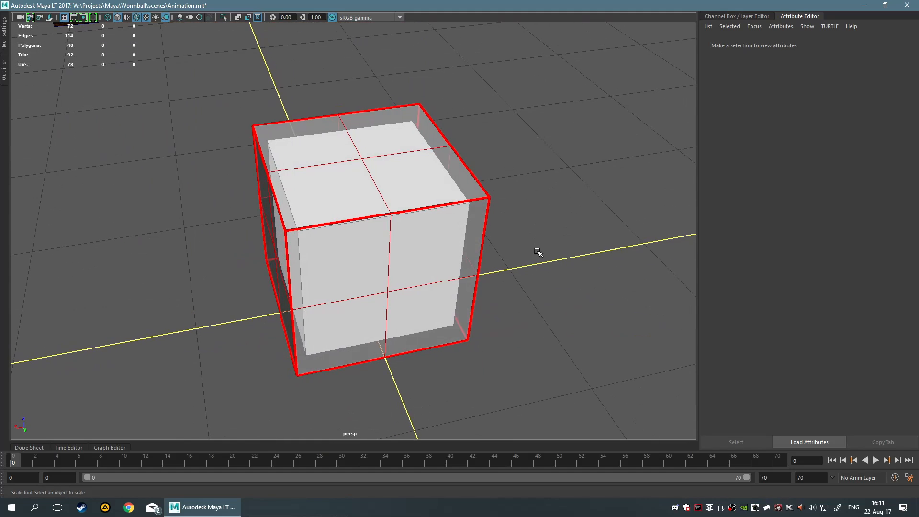
pyautogui.scroll(3, 352, 248)
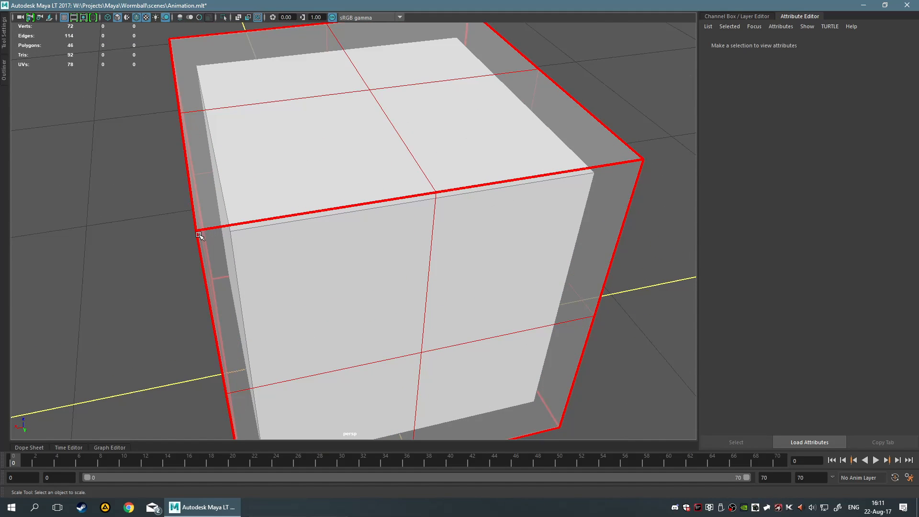
pyautogui.keyDown('alt'); pyautogui.moveTo(199, 235); pyautogui.dragTo(117, 230); pyautogui.keyUp('alt')
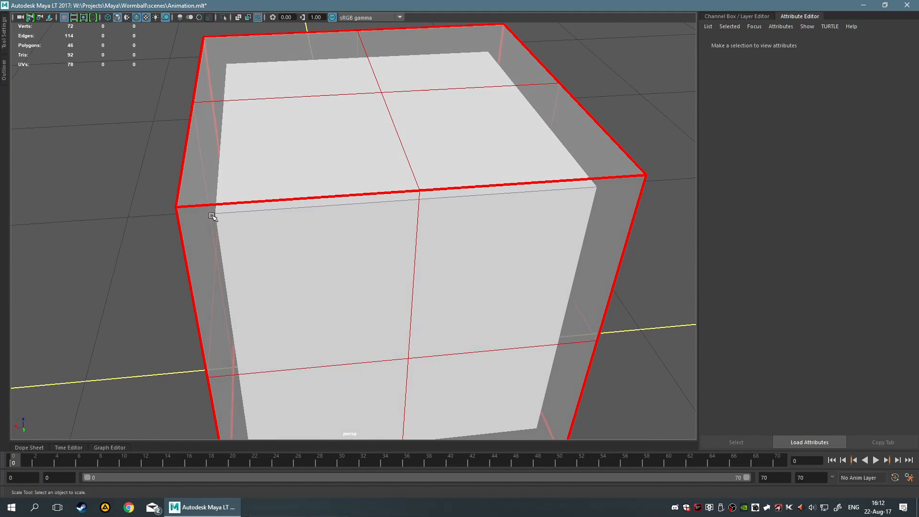
pyautogui.keyDown('alt'); pyautogui.moveTo(507, 247); pyautogui.dragTo(471, 254); pyautogui.keyUp('alt')
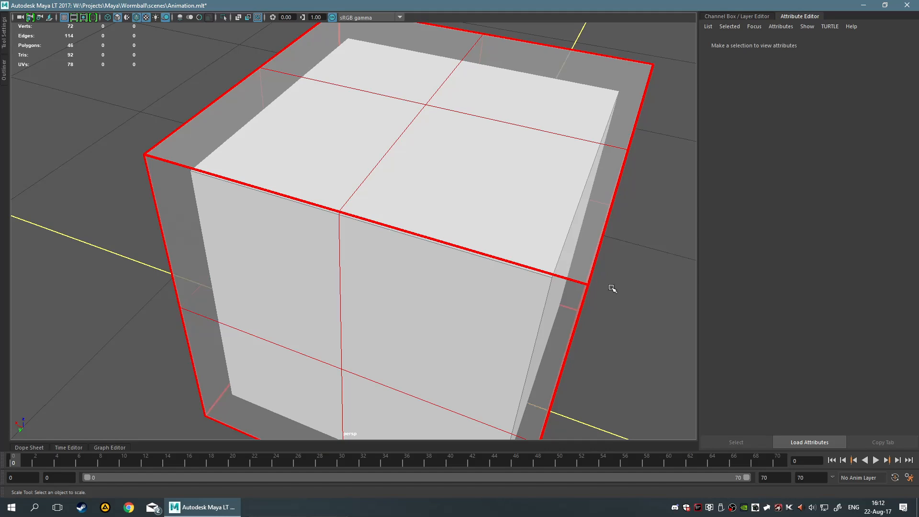
pyautogui.keyDown('alt'); pyautogui.moveTo(519, 320); pyautogui.dragTo(560, 223); pyautogui.keyUp('alt')
pyautogui.scroll(-4, 560, 223)
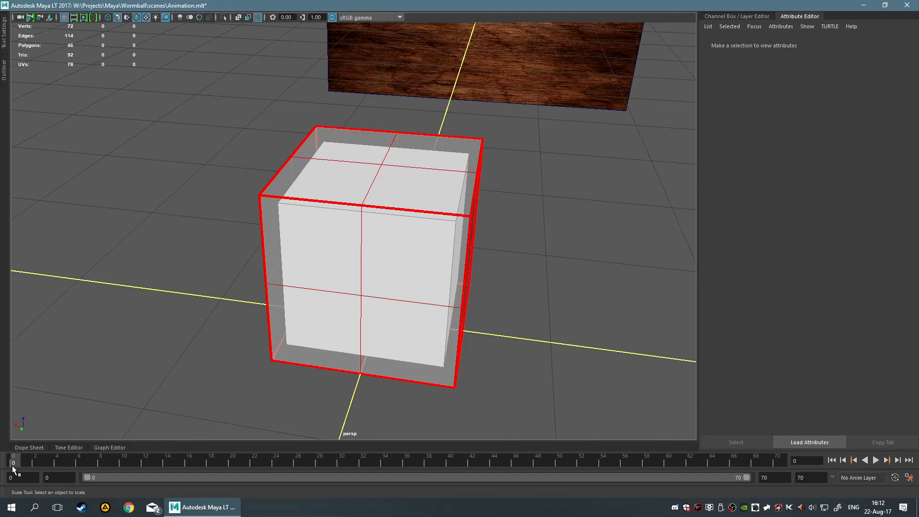
# Play and scrub through the unfolding animation, examining the unfolded cube against the wood plane
pyautogui.hotkey('alt', 'v')
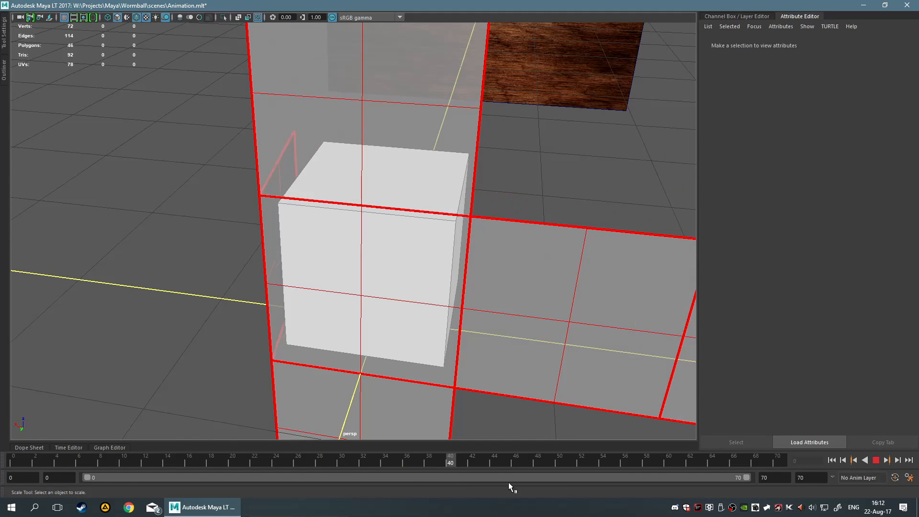
pyautogui.hotkey('alt', 'v')
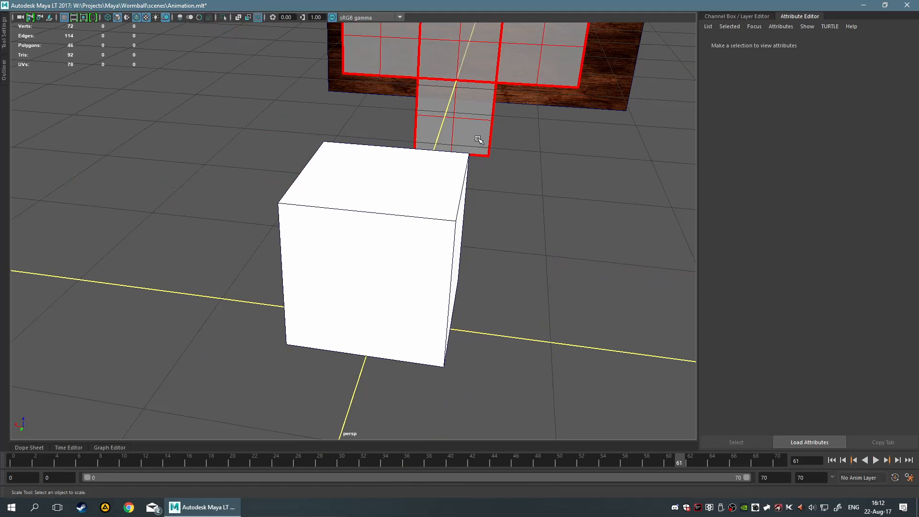
pyautogui.keyDown('alt'); pyautogui.moveTo(479, 140); pyautogui.dragTo(471, 256, button='middle'); pyautogui.keyUp('alt')
pyautogui.scroll(-5, 472, 257)
pyautogui.keyDown('alt'); pyautogui.moveTo(471, 256); pyautogui.dragTo(525, 216); pyautogui.keyUp('alt')
pyautogui.keyDown('alt'); pyautogui.moveTo(478, 183); pyautogui.dragTo(472, 207, button='middle'); pyautogui.keyUp('alt')
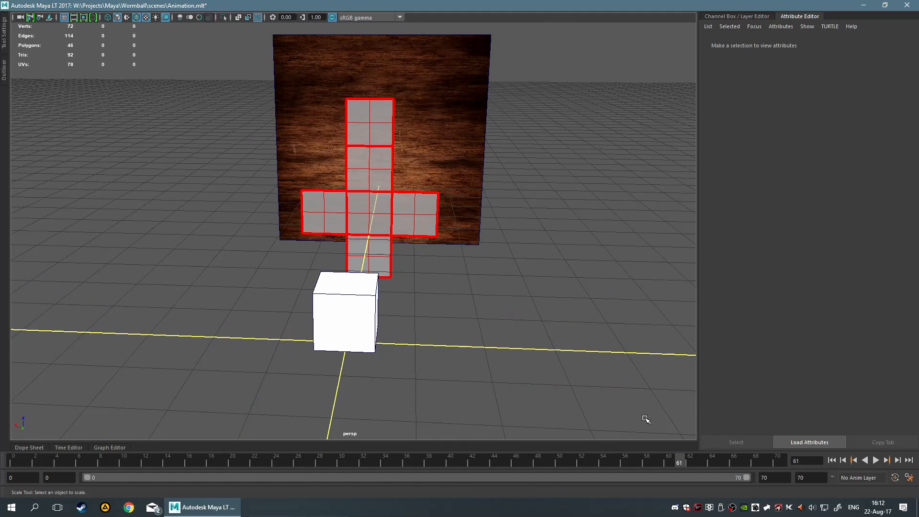
pyautogui.moveTo(679, 463); pyautogui.dragTo(786, 464)
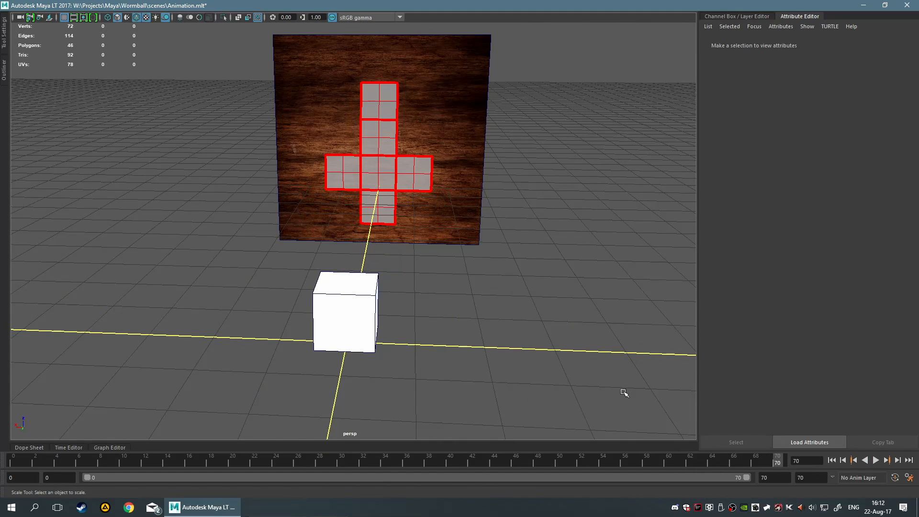
pyautogui.keyDown('alt'); pyautogui.moveTo(624, 393); pyautogui.dragTo(514, 335); pyautogui.keyUp('alt')
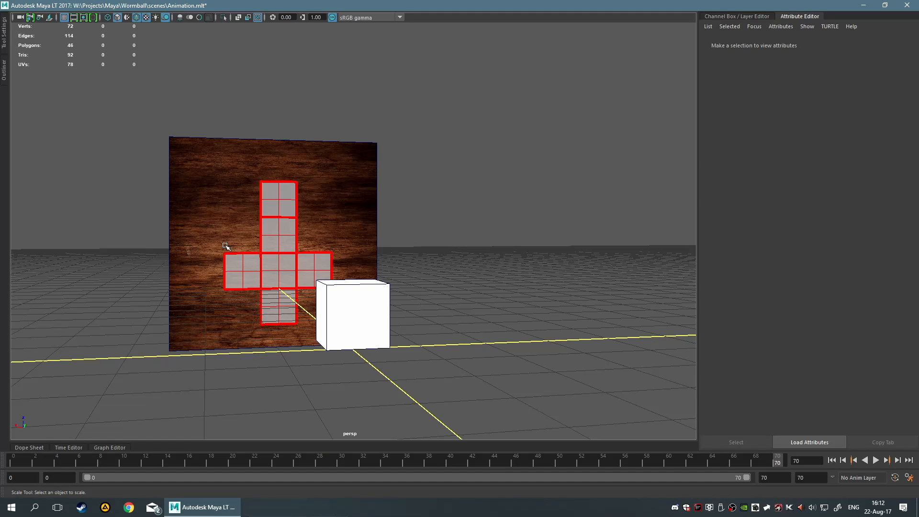
pyautogui.moveTo(777, 464); pyautogui.dragTo(2, 471)
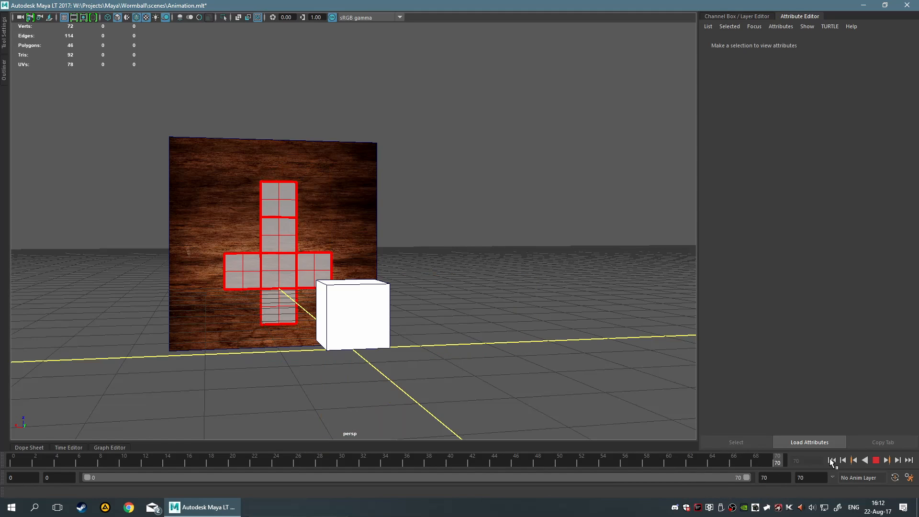
pyautogui.click(908, 460)
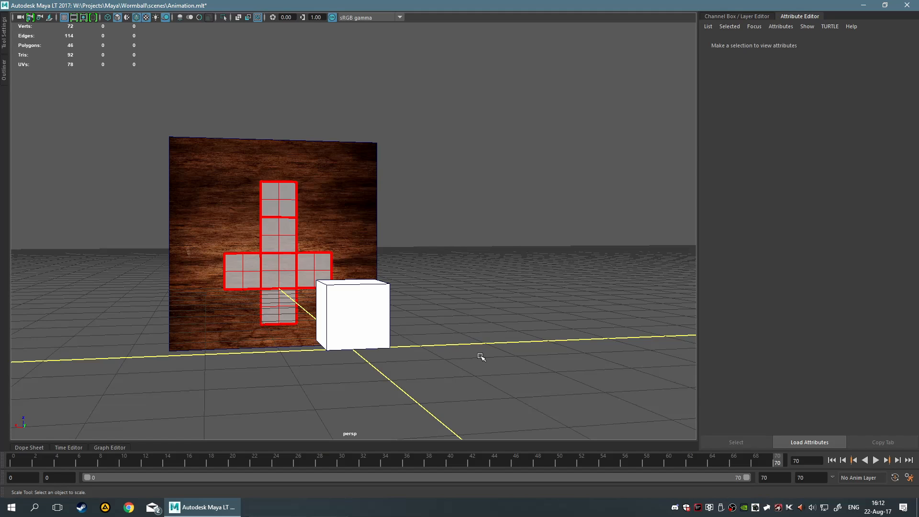
pyautogui.keyDown('alt'); pyautogui.moveTo(277, 304); pyautogui.dragTo(267, 307); pyautogui.keyUp('alt')
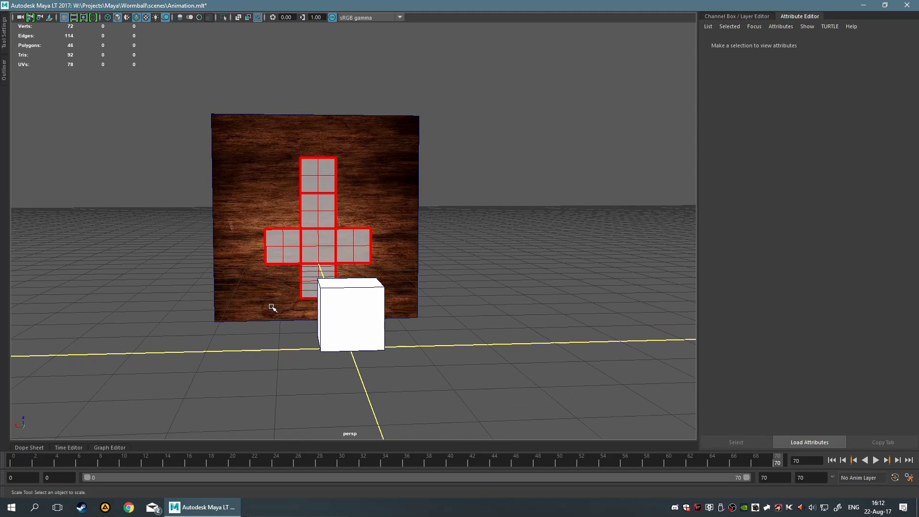
pyautogui.scroll(6, 273, 307)
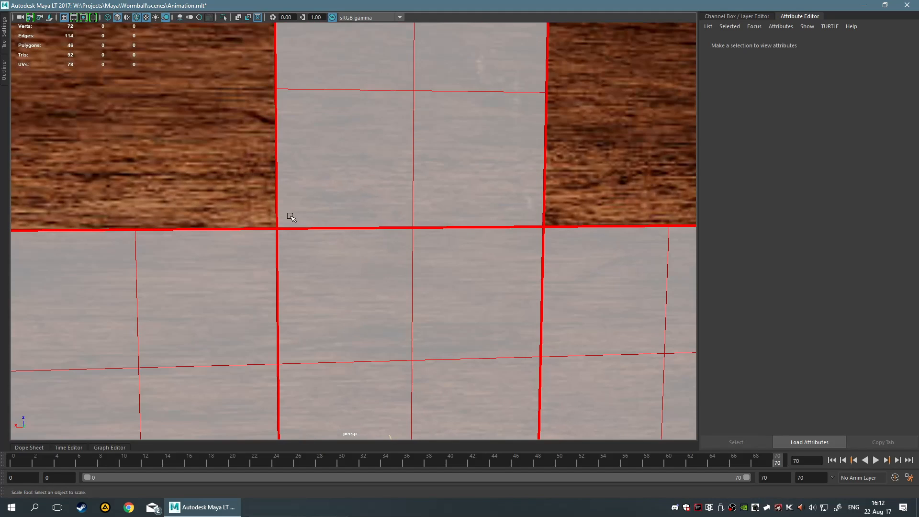
pyautogui.scroll(-4, 488, 281)
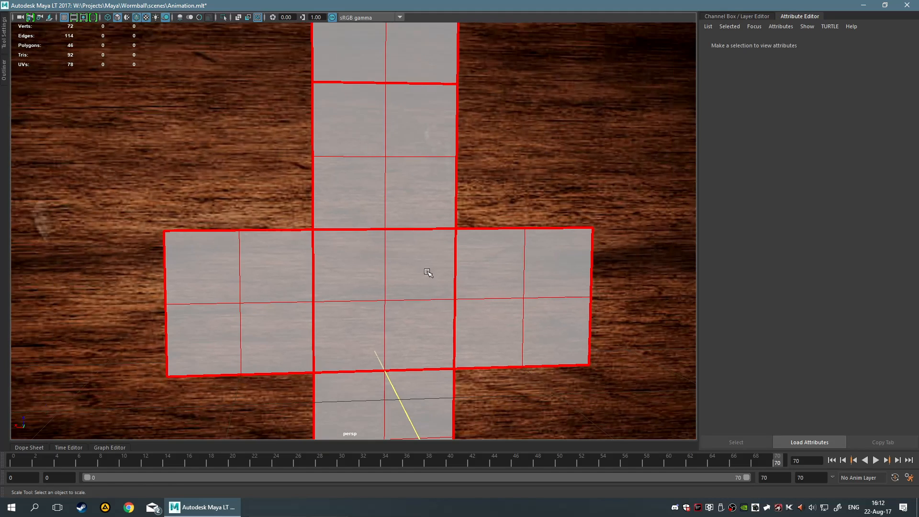
# Zoom in and out around the unfolded cube to examine how its faces sit on the wood plane
pyautogui.scroll(-3, 428, 272)
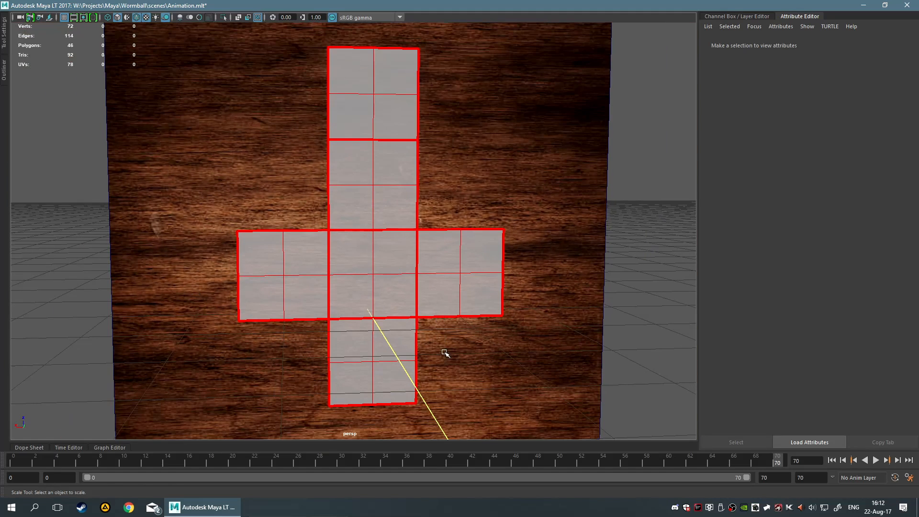
pyautogui.scroll(-5, 445, 353)
pyautogui.scroll(6, 447, 273)
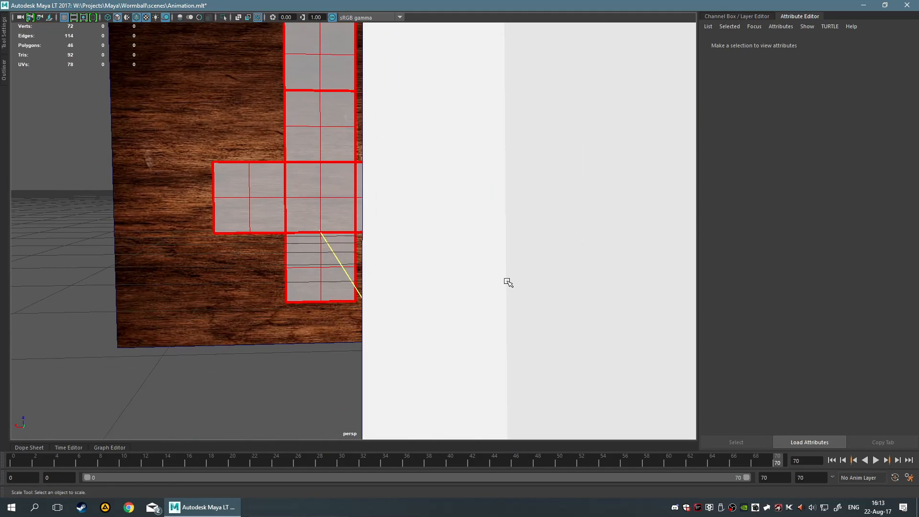
pyautogui.scroll(-3, 505, 279)
pyautogui.scroll(-2, 463, 123)
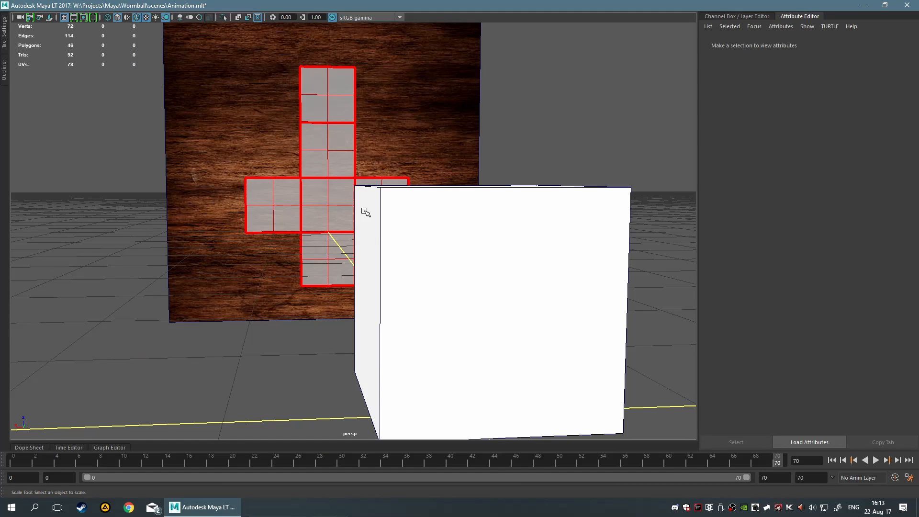
pyautogui.scroll(4, 366, 212)
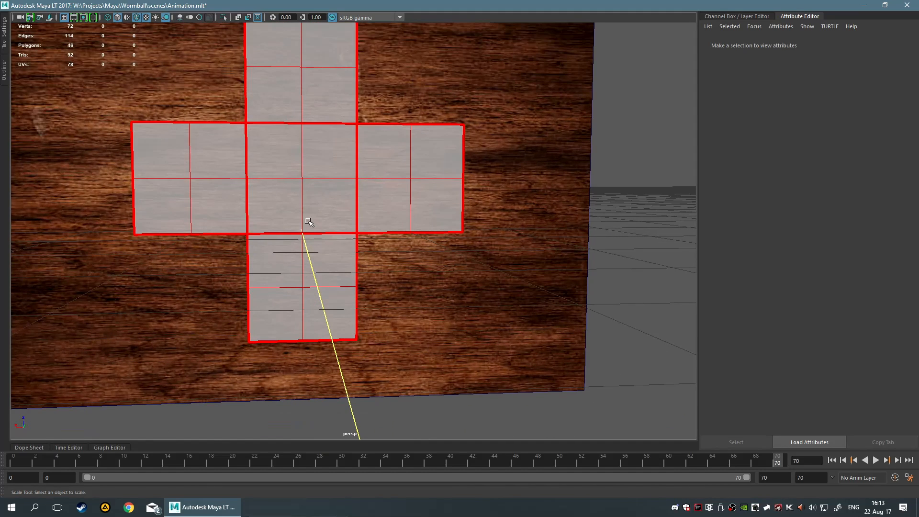
pyautogui.scroll(2, 425, 239)
pyautogui.keyDown('alt'); pyautogui.moveTo(426, 239); pyautogui.dragTo(426, 243, button='middle'); pyautogui.keyUp('alt')
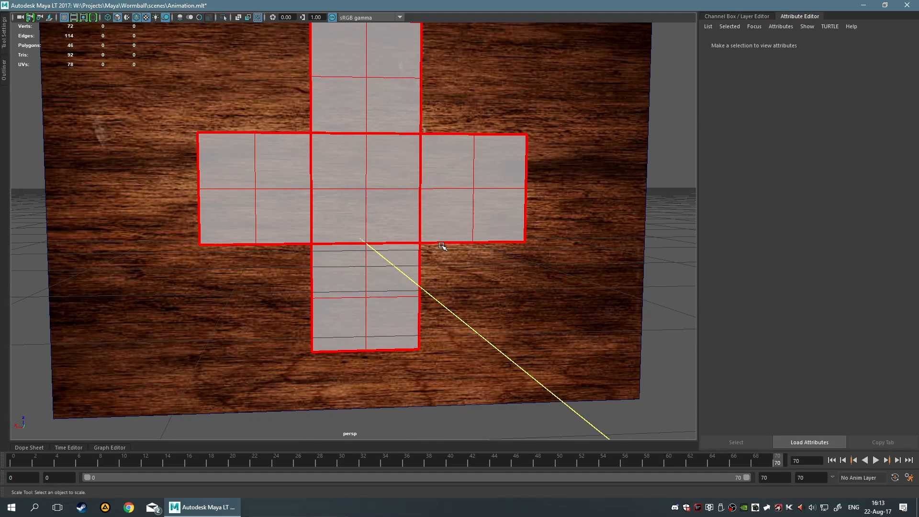
pyautogui.scroll(-5, 441, 246)
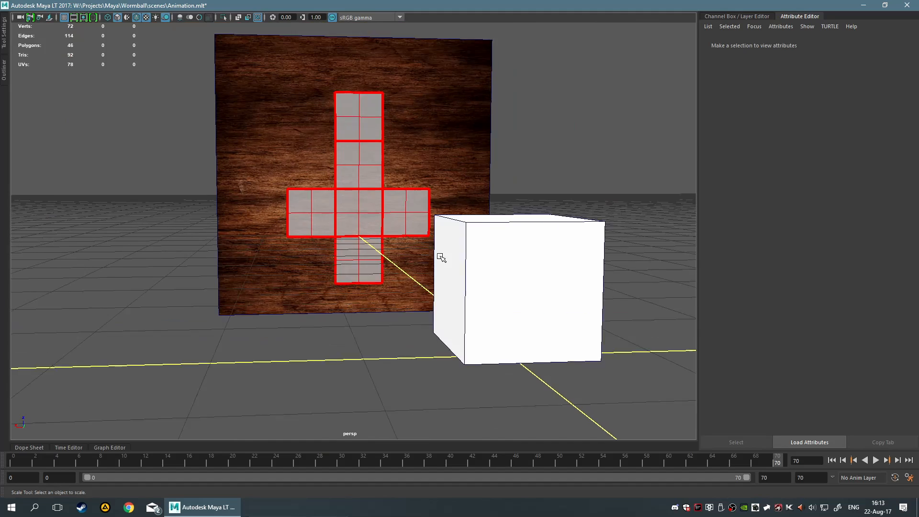
pyautogui.scroll(4, 439, 261)
pyautogui.scroll(-5, 417, 221)
pyautogui.scroll(2, 447, 254)
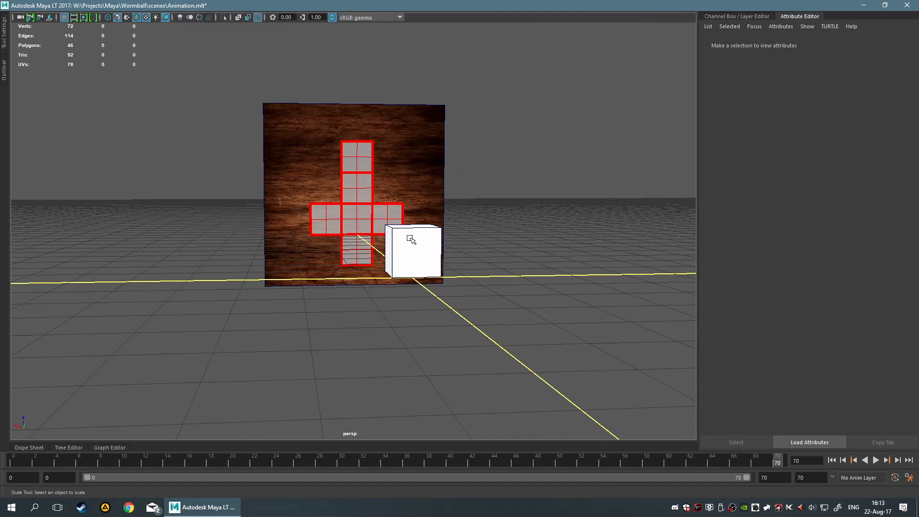
pyautogui.scroll(2, 410, 240)
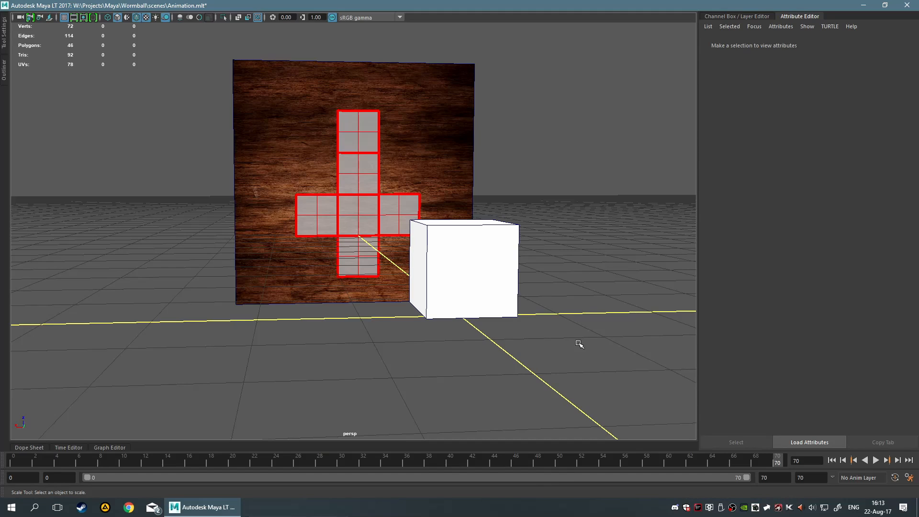
# Return the animation to frame 0, play it, and orbit around the folded cubes to examine them
pyautogui.moveTo(778, 462); pyautogui.dragTo(4, 480)
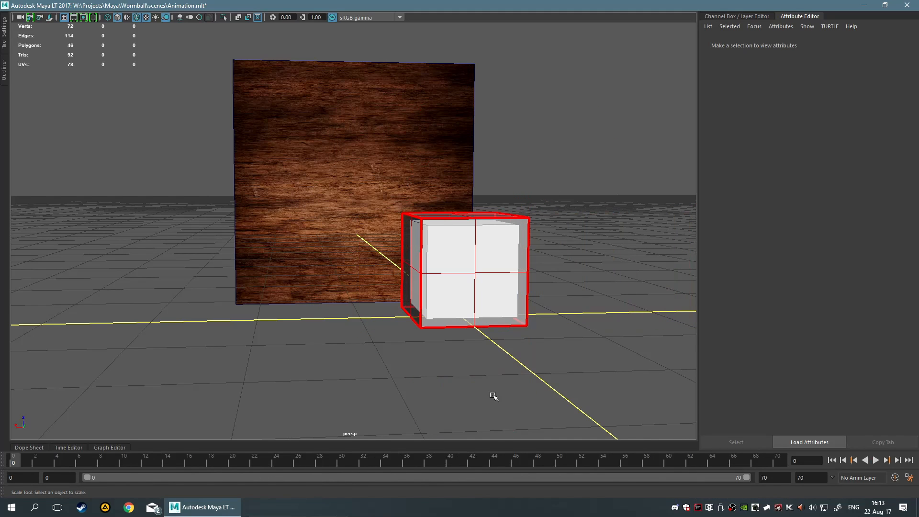
pyautogui.press('f')
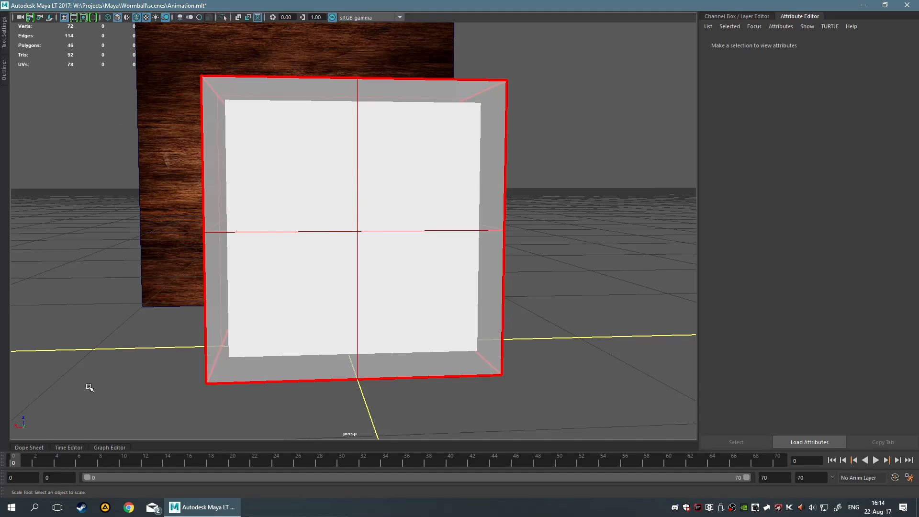
pyautogui.hotkey('alt', 'v')
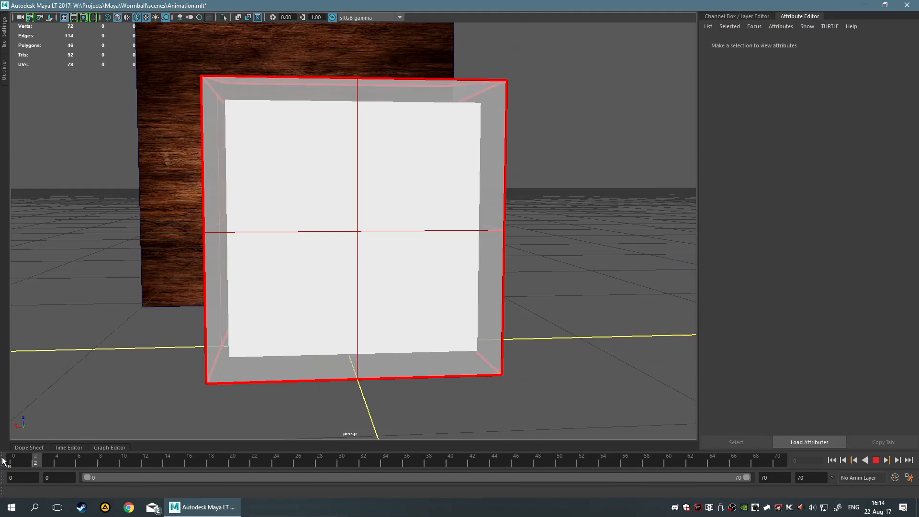
pyautogui.click(3, 461)
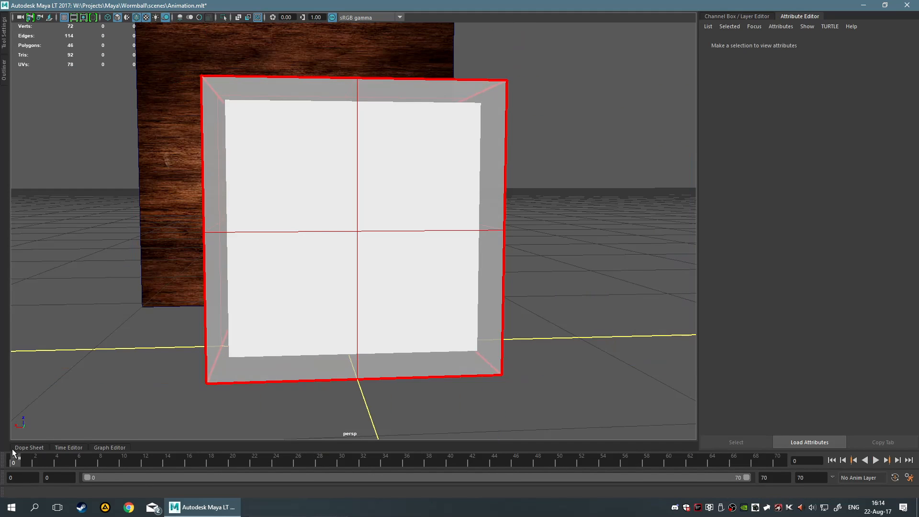
pyautogui.scroll(-3, 73, 297)
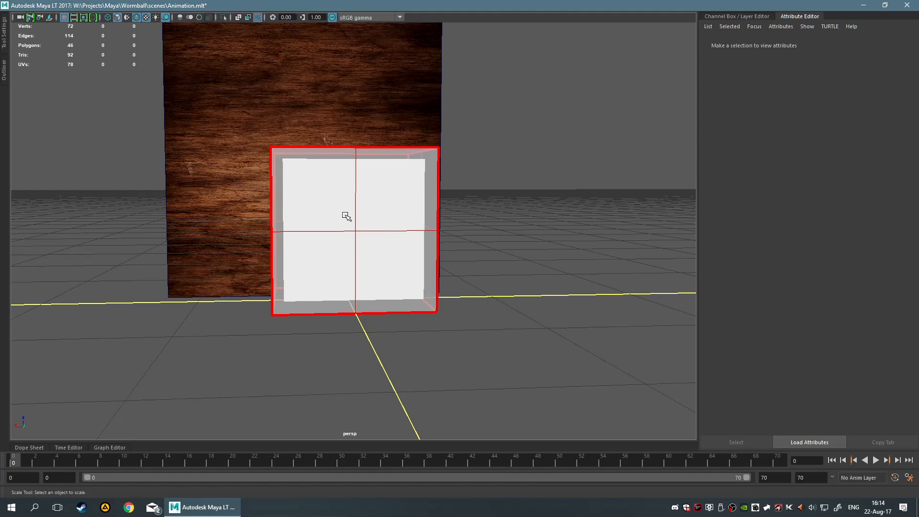
pyautogui.keyDown('alt'); pyautogui.moveTo(397, 224); pyautogui.dragTo(414, 227); pyautogui.keyUp('alt')
pyautogui.keyDown('alt'); pyautogui.moveTo(434, 226); pyautogui.dragTo(361, 201, button='middle'); pyautogui.keyUp('alt')
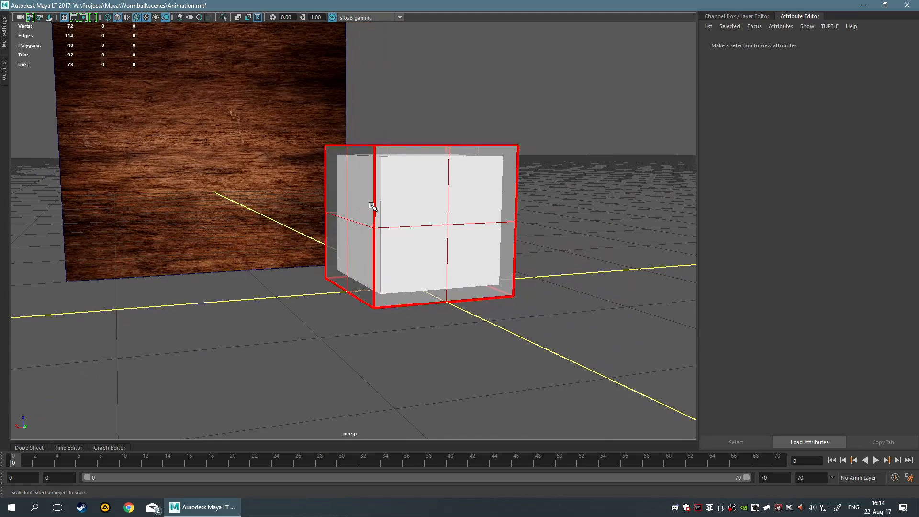
pyautogui.scroll(3, 373, 207)
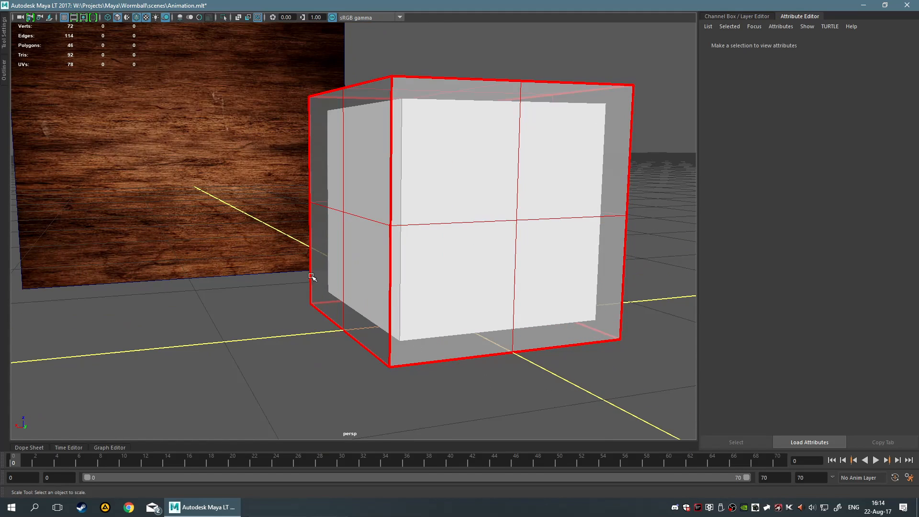
pyautogui.keyDown('alt'); pyautogui.moveTo(526, 163); pyautogui.dragTo(494, 172, button='middle'); pyautogui.keyUp('alt')
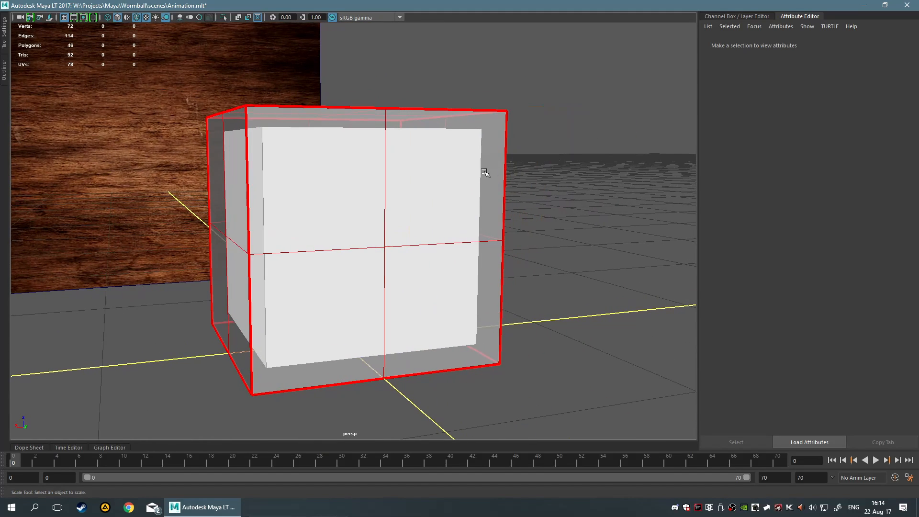
pyautogui.keyDown('alt'); pyautogui.moveTo(406, 222); pyautogui.dragTo(408, 218); pyautogui.keyUp('alt')
pyautogui.press('r')
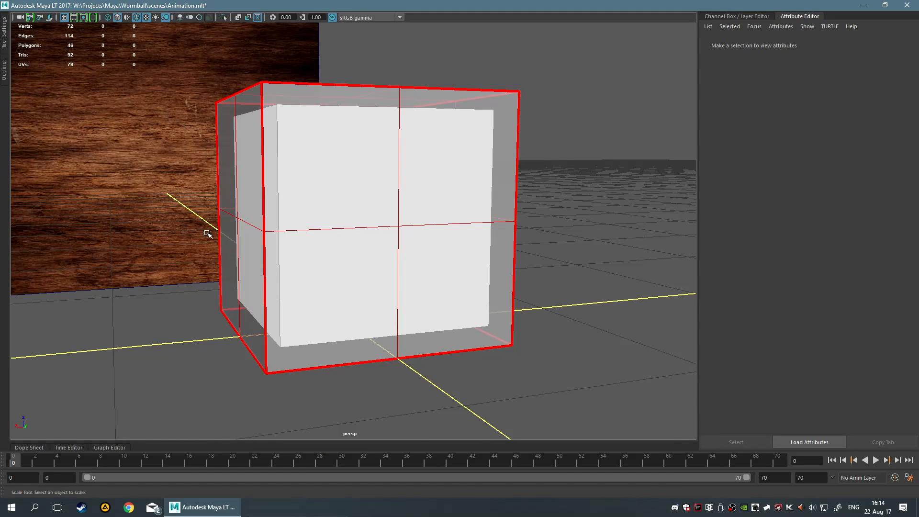
# Scrub the timeline to frame 70 and view the unfolded cube from several angles
pyautogui.moveTo(33, 457); pyautogui.dragTo(776, 460)
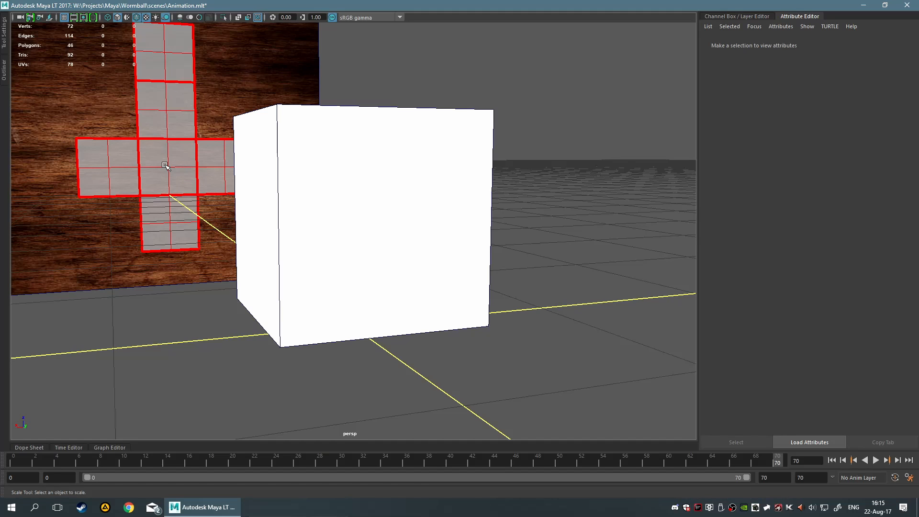
pyautogui.keyDown('alt'); pyautogui.moveTo(271, 198); pyautogui.dragTo(333, 206); pyautogui.keyUp('alt')
pyautogui.scroll(-5, 250, 201)
pyautogui.keyDown('alt'); pyautogui.moveTo(333, 206); pyautogui.dragTo(381, 205, button='middle'); pyautogui.keyUp('alt')
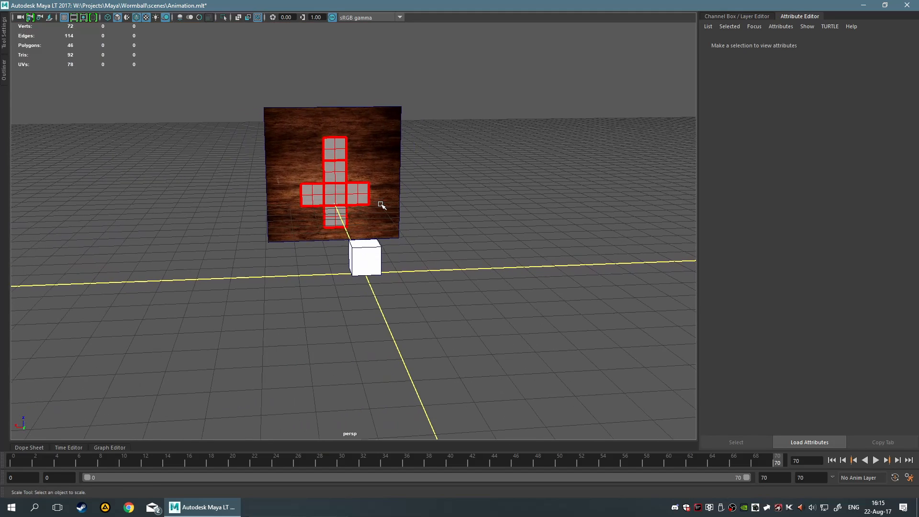
pyautogui.scroll(4, 382, 206)
pyautogui.moveTo(383, 207)
pyautogui.keyDown('alt'); pyautogui.mouseDown()
pyautogui.moveTo(376, 201)
pyautogui.moveTo(385, 204)
pyautogui.mouseUp(); pyautogui.keyUp('alt')
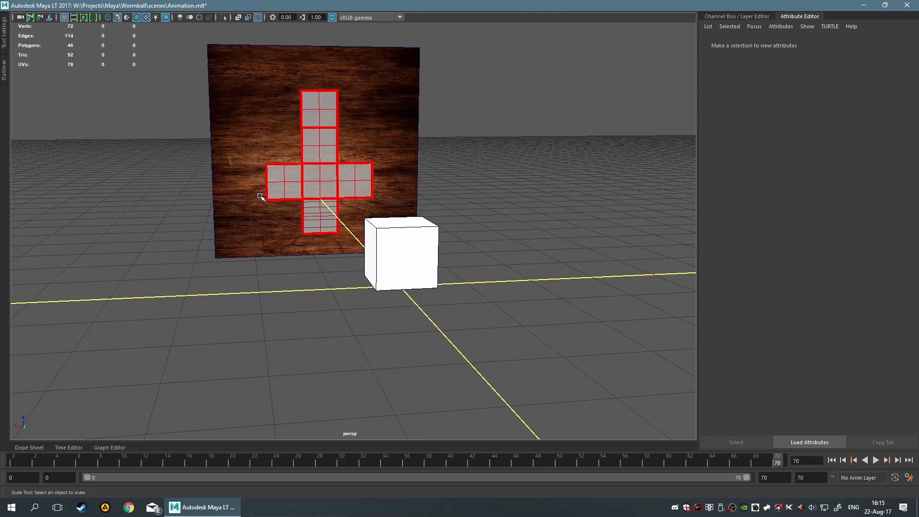
pyautogui.scroll(5, 448, 236)
pyautogui.scroll(-6, 427, 226)
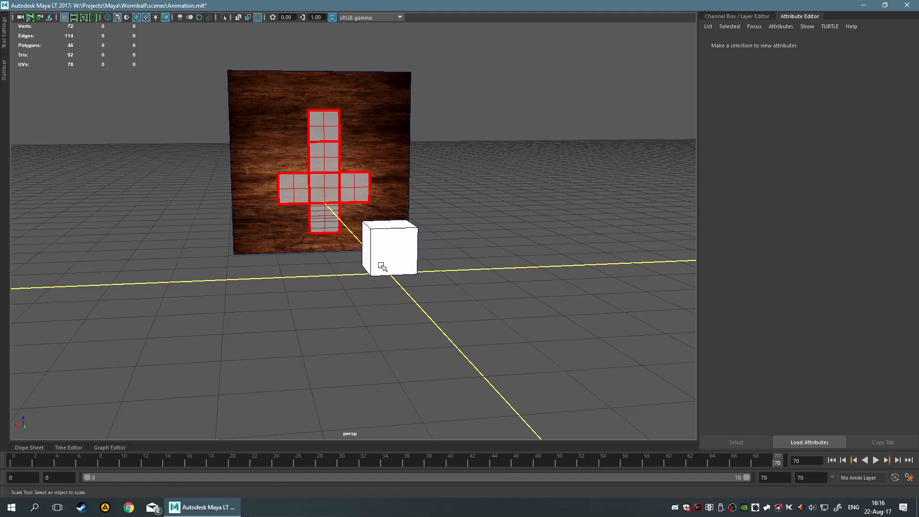
# Open the UV menu and tear it off as a floating panel
pyautogui.press('space')
pyautogui.click(398, 300)
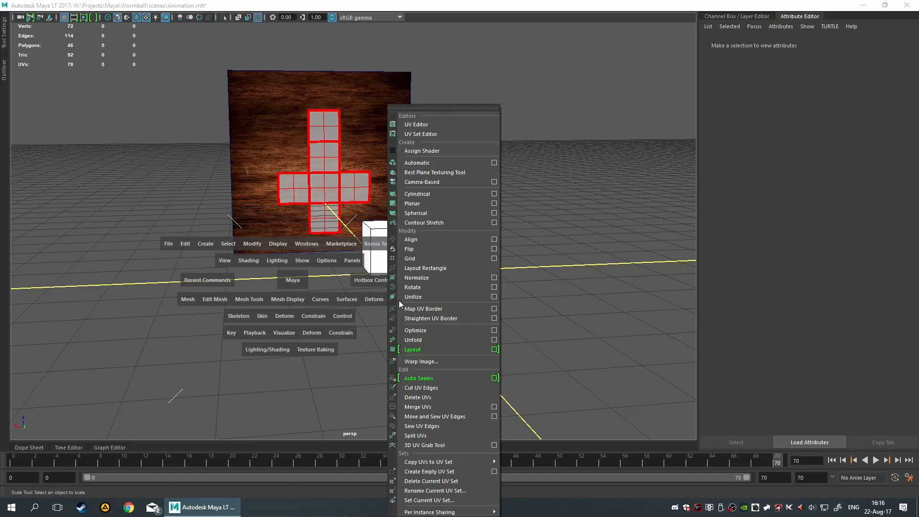
pyautogui.click(445, 108)
pyautogui.moveTo(446, 108); pyautogui.dragTo(90, 21)
pyautogui.press('r')
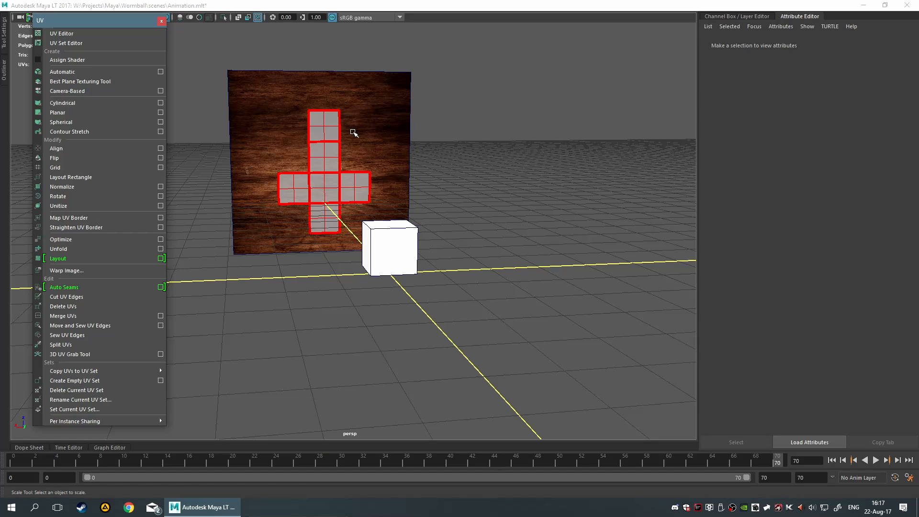
# Zoom around the unfolded cube's faces on the wood plane to examine their layout
pyautogui.rightClick(394, 244)
pyautogui.moveTo(396, 249)
pyautogui.mouseDown(button='right')
pyautogui.moveTo(484, 249)
pyautogui.moveTo(399, 286)
pyautogui.moveTo(393, 242)
pyautogui.mouseUp(button='right')
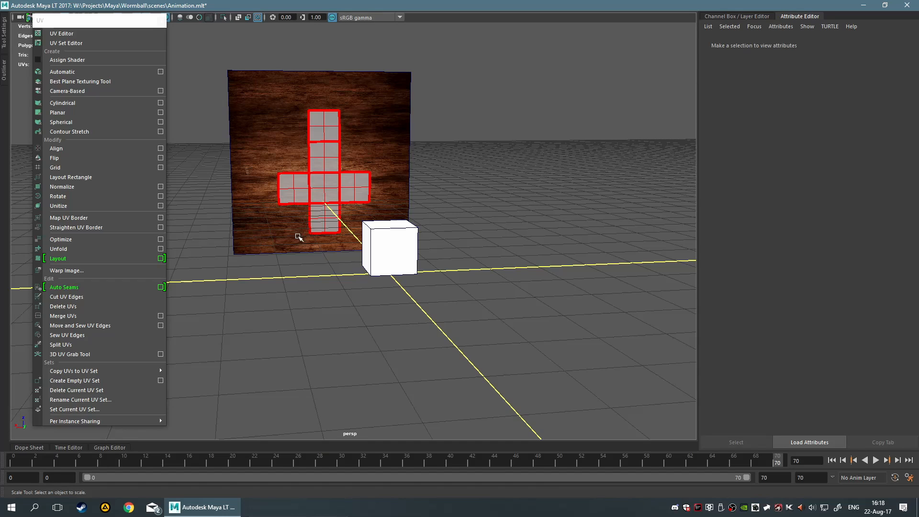
pyautogui.scroll(3, 251, 168)
pyautogui.scroll(2, 251, 169)
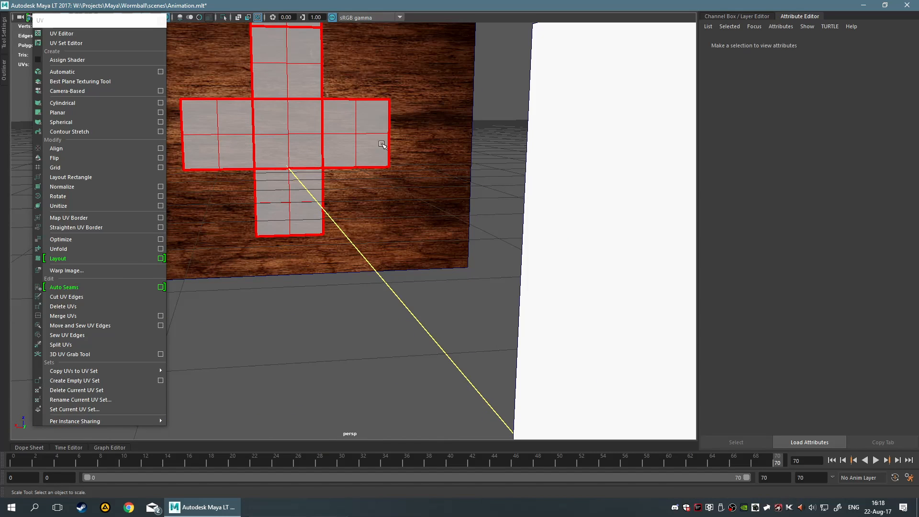
pyautogui.scroll(-2, 346, 110)
pyautogui.scroll(2, 354, 183)
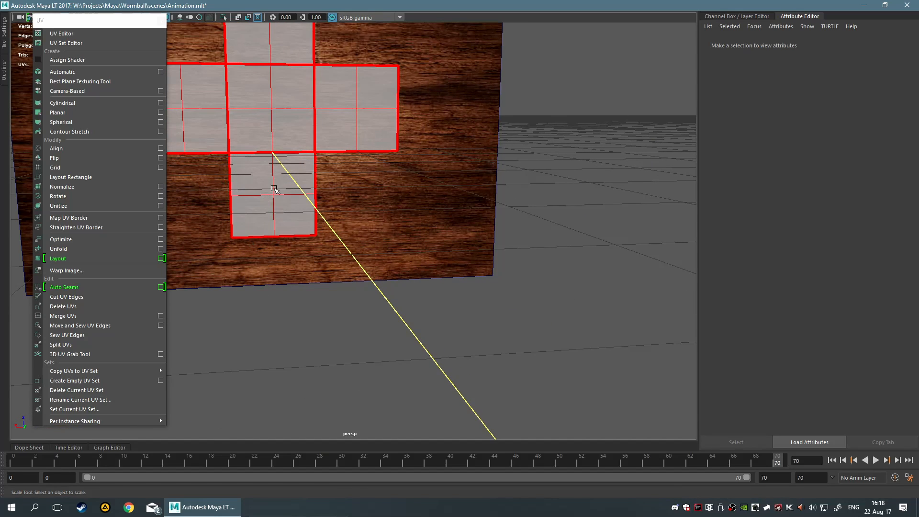
pyautogui.scroll(-3, 295, 149)
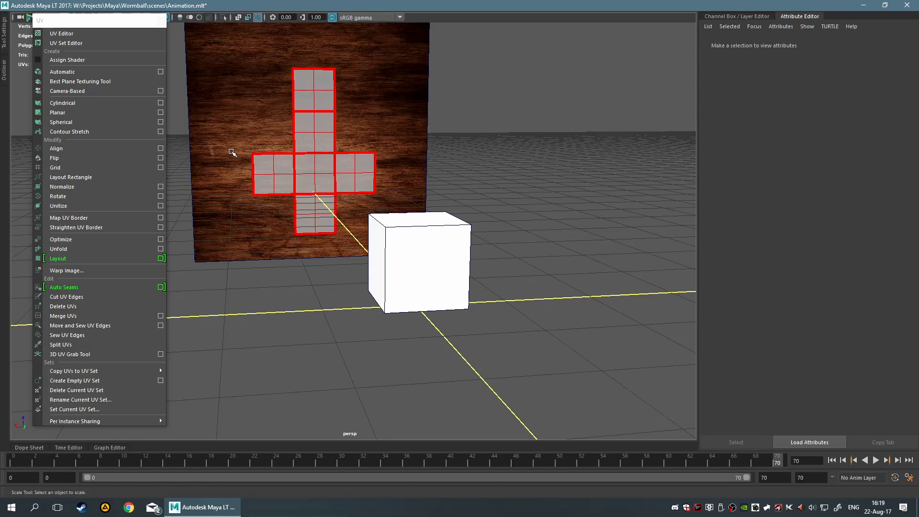
pyautogui.scroll(-3, 240, 148)
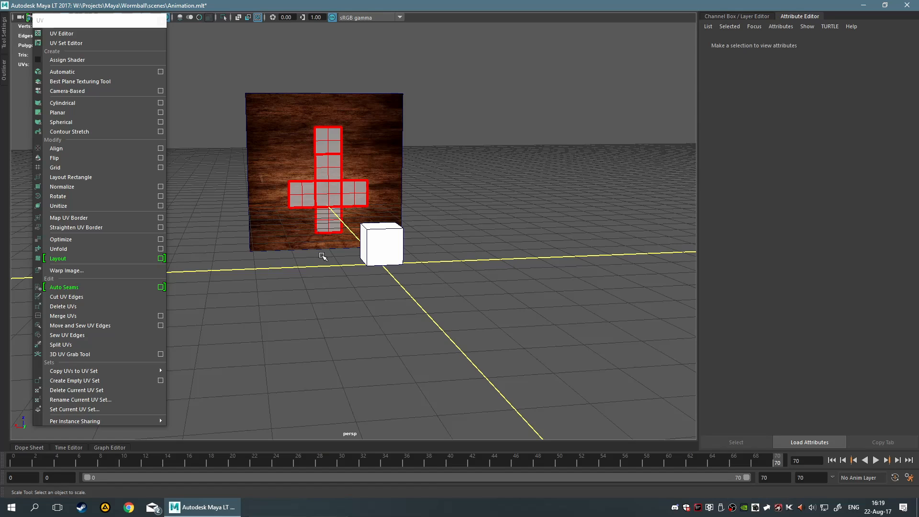
# Close the floating UV menu panel
pyautogui.click(163, 20)
pyautogui.scroll(2, 301, 234)
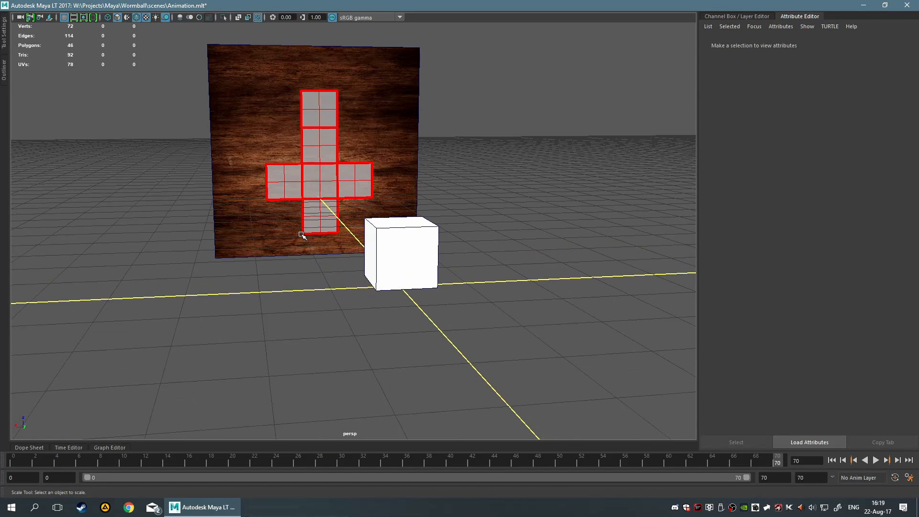
pyautogui.scroll(2, 301, 234)
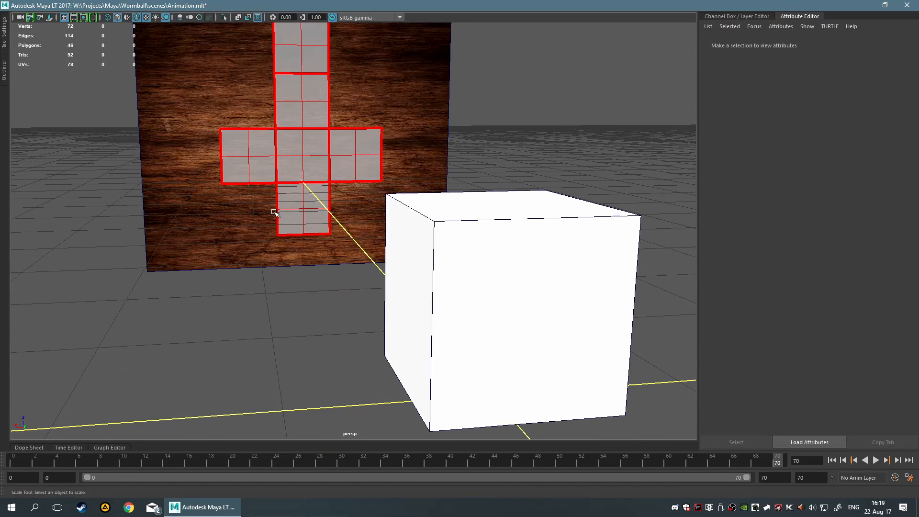
pyautogui.scroll(-1, 272, 211)
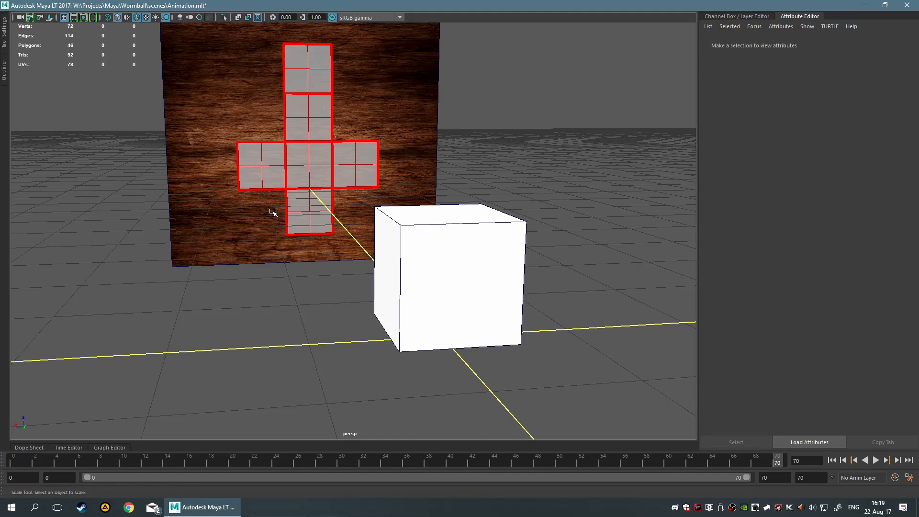